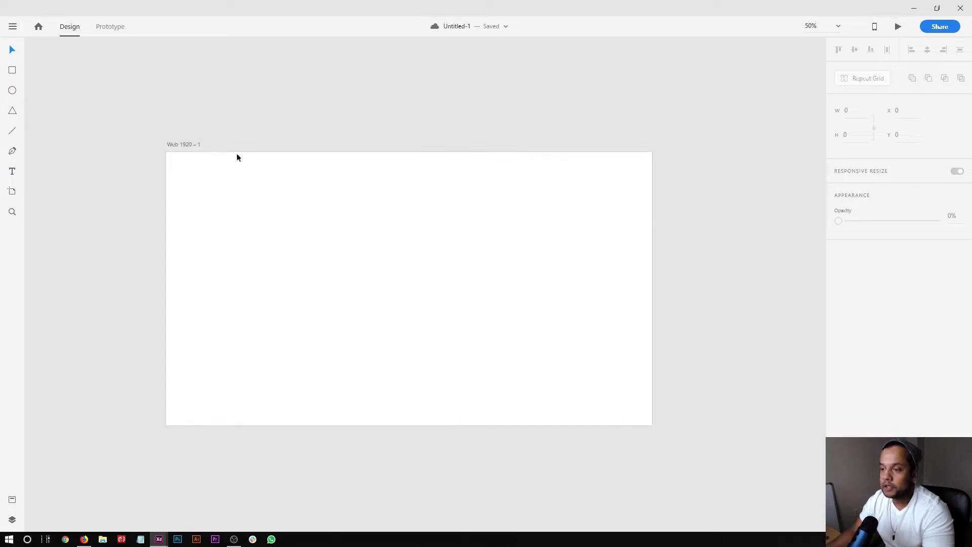
{"action": "left_click", "coordinate": [193, 143]}
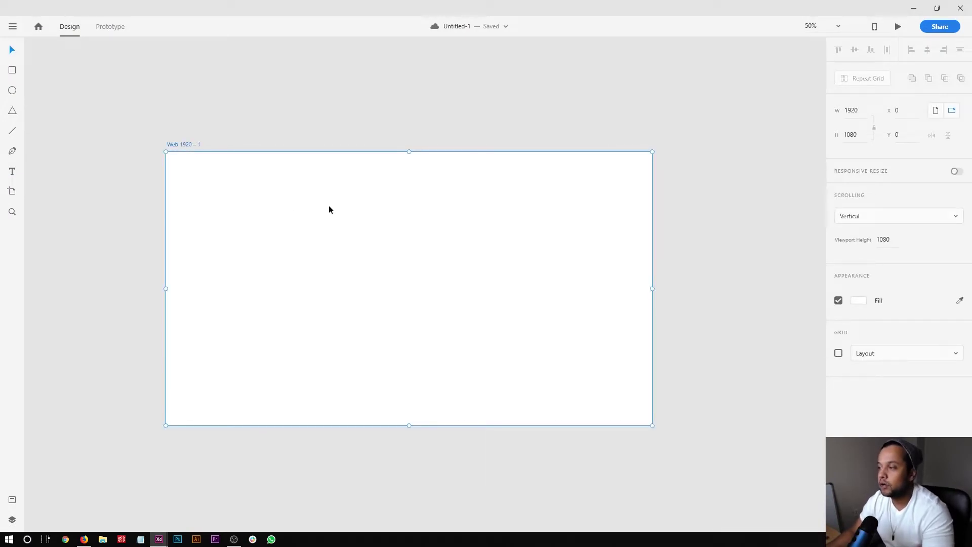
{"action": "left_click", "coordinate": [335, 100]}
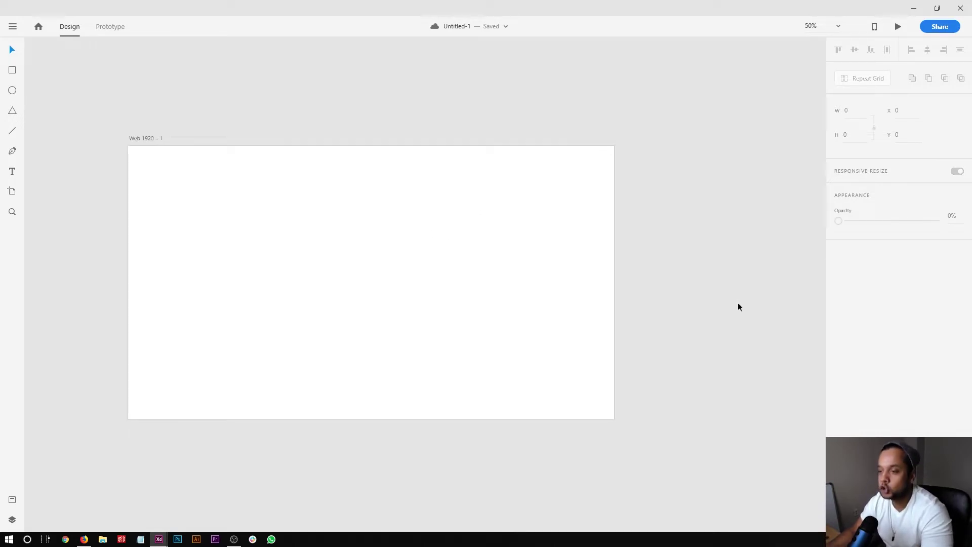
{"action": "left_click_drag", "start_coordinate": [94, 238], "coordinate": [97, 238]}
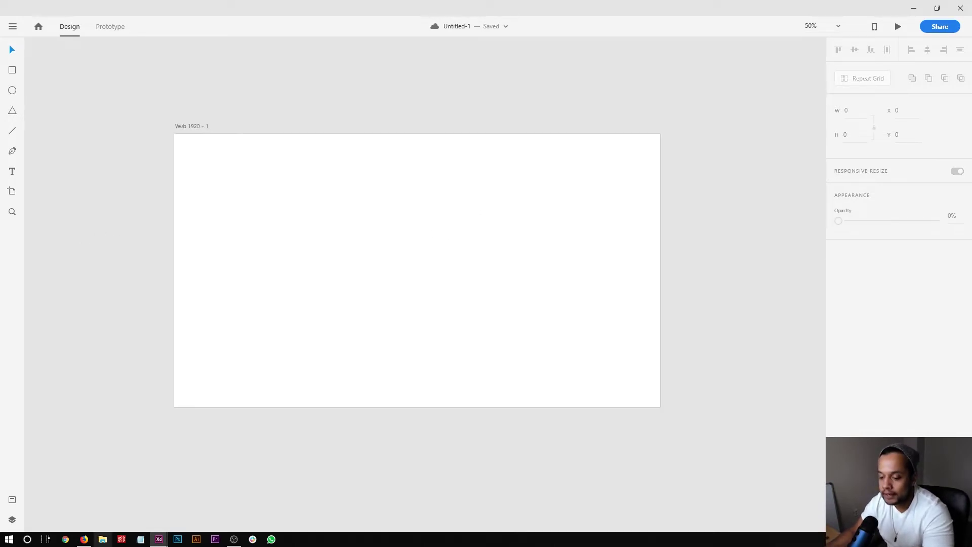
Step: Switch to Firefox, open the designer's YouTube channel in a new tab and look through its uploaded videos
{"action": "left_click", "coordinate": [85, 540]}
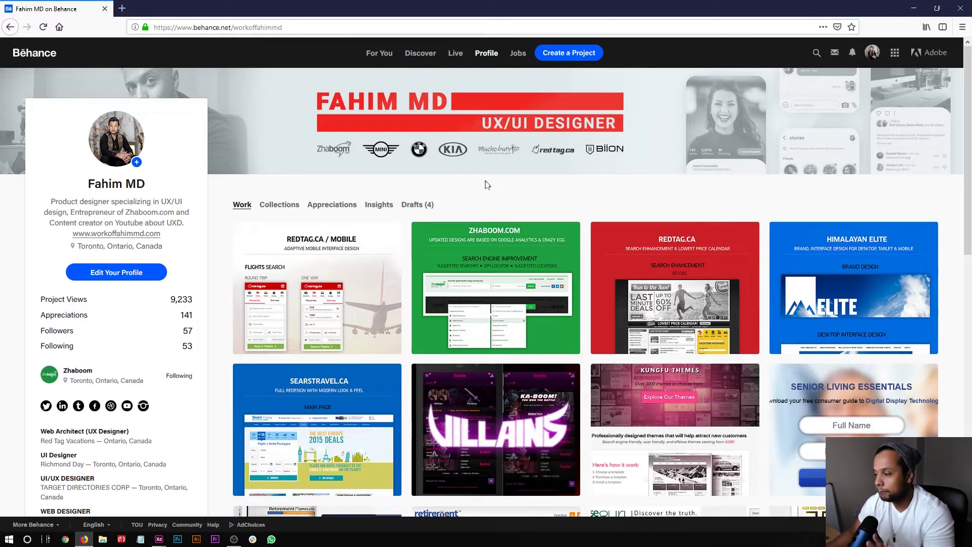
{"action": "left_click", "coordinate": [126, 7]}
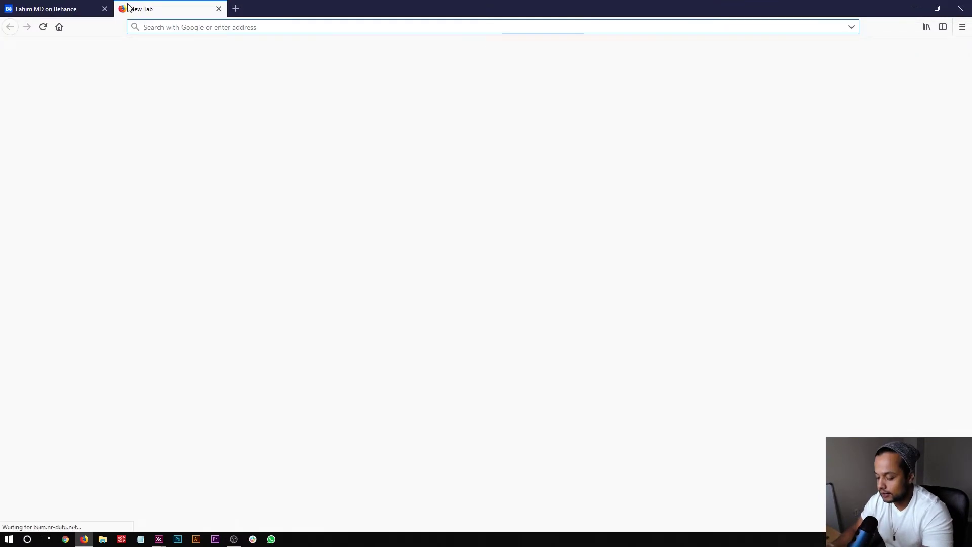
{"action": "type", "text": "youtube.com/"}
{"action": "key", "text": "Return"}
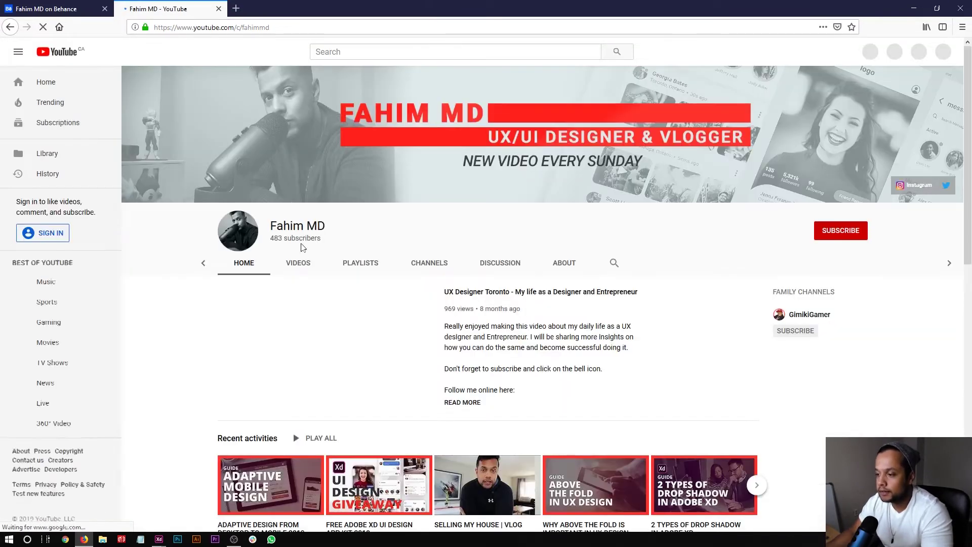
{"action": "left_click", "coordinate": [299, 271]}
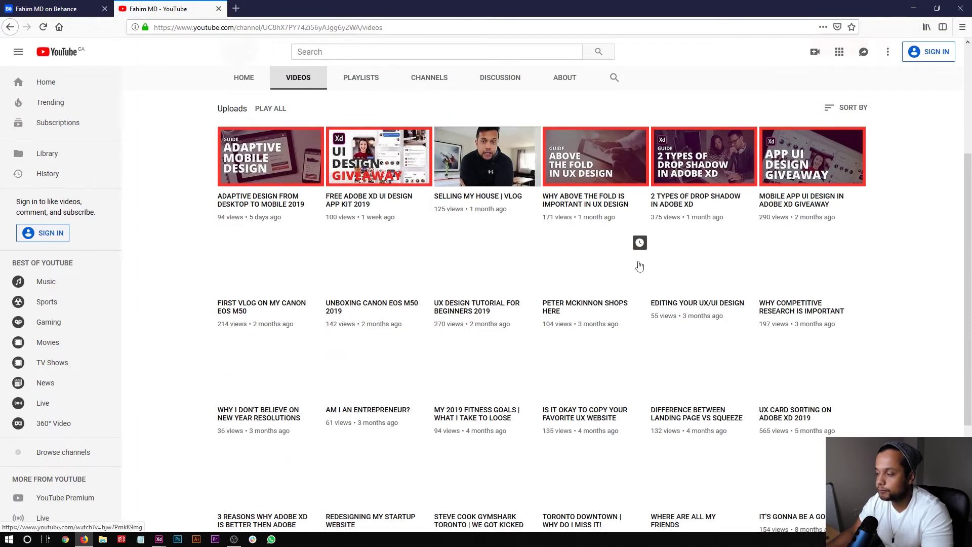
{"action": "scroll", "coordinate": [459, 260], "scroll_direction": "up", "scroll_amount": 3}
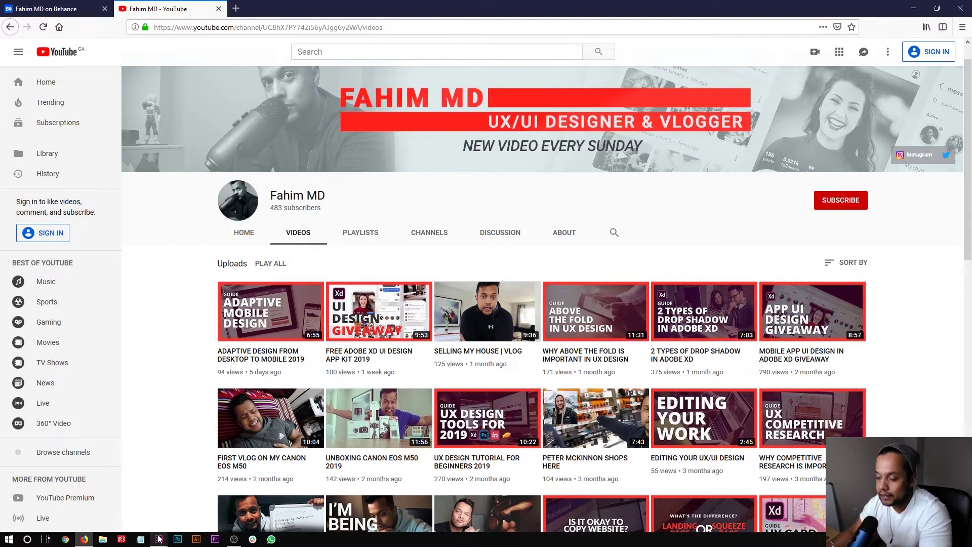
Step: Switch back to Adobe XD and turn on the layout grid for the Web 1920 artboard
{"action": "mouse_move", "coordinate": [159, 538]}
{"action": "left_click", "coordinate": [185, 499]}
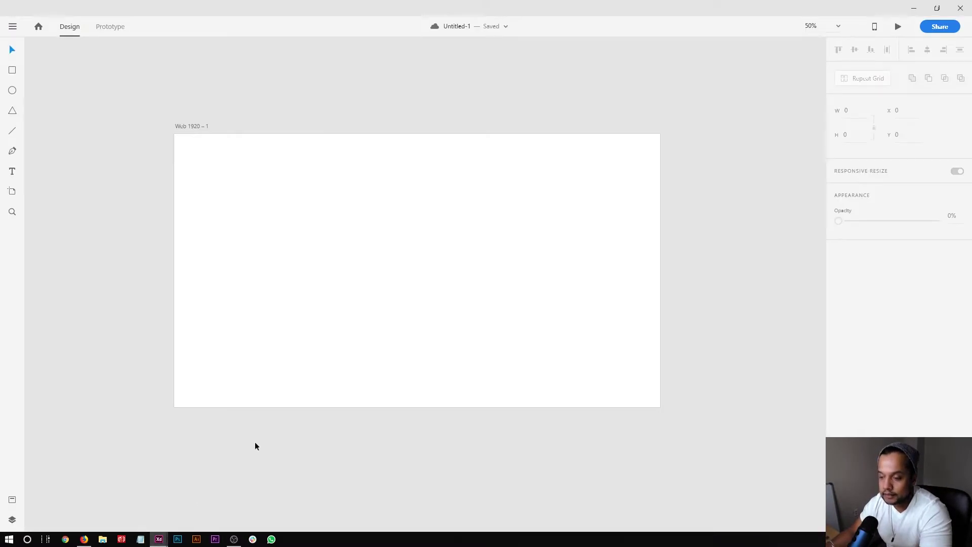
{"action": "left_click", "coordinate": [341, 320]}
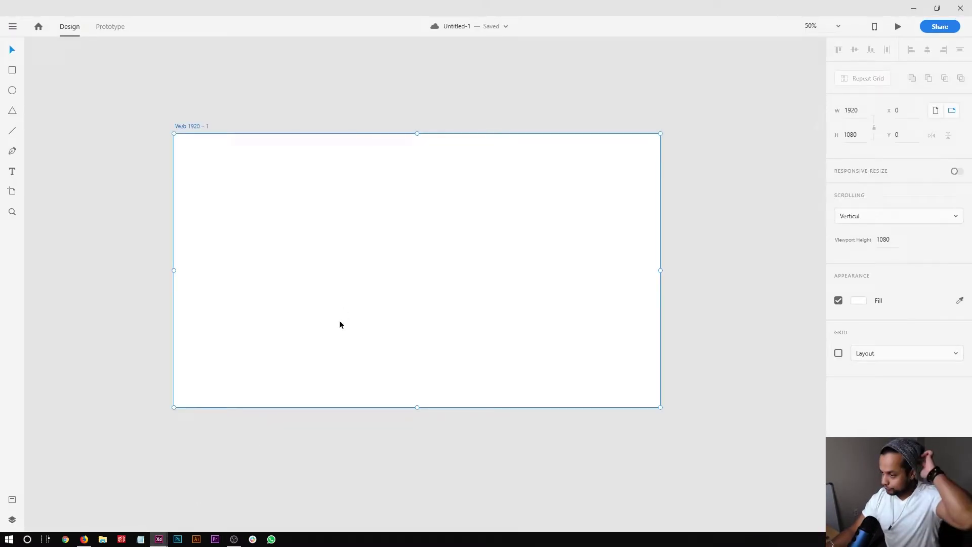
{"action": "left_click", "coordinate": [839, 353]}
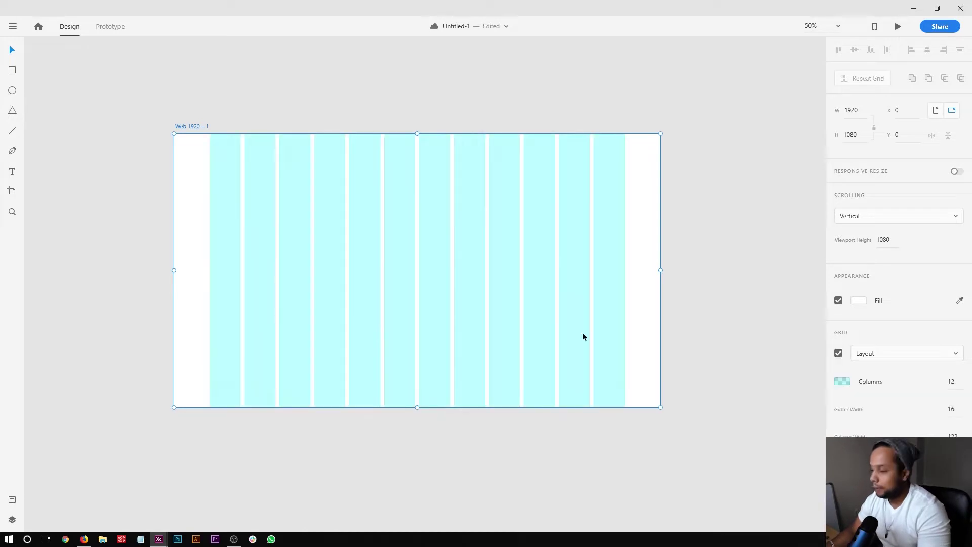
{"action": "left_click", "coordinate": [724, 311]}
{"action": "left_click", "coordinate": [542, 259]}
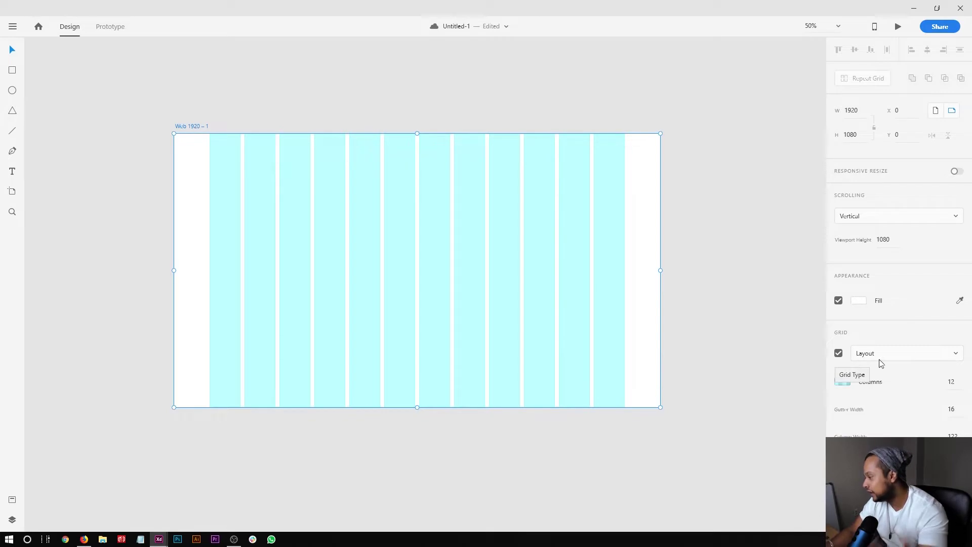
{"action": "scroll", "coordinate": [169, 218], "scroll_direction": "up", "scroll_amount": 1}
{"action": "left_click", "coordinate": [130, 215]}
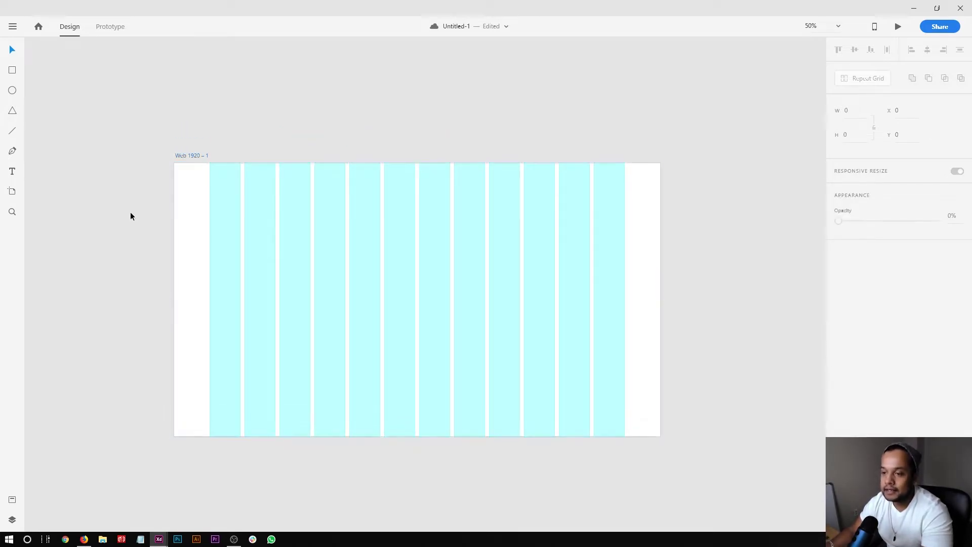
{"action": "left_click", "coordinate": [187, 195]}
{"action": "left_click", "coordinate": [103, 190]}
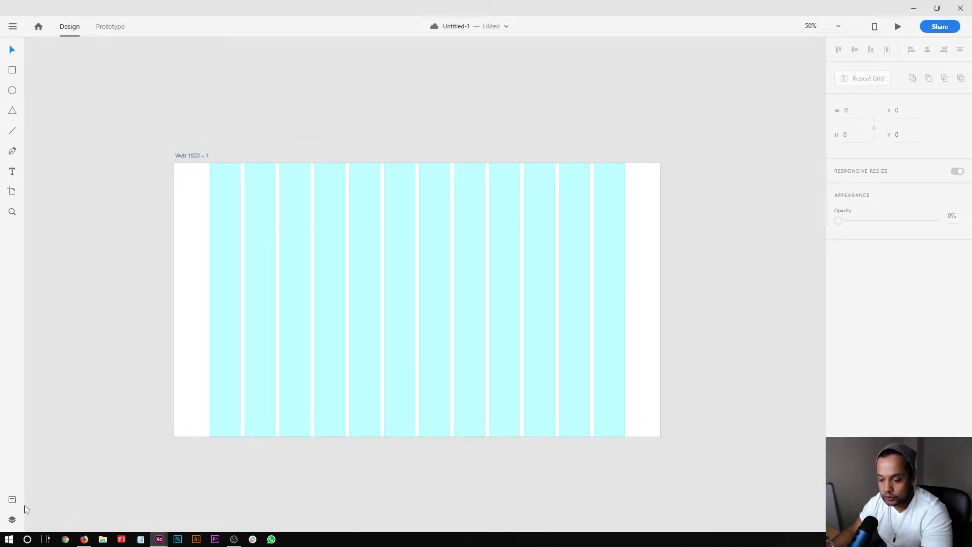
Step: Copy the light grey hex value from the saved color assets and set the Web 1920 artboard's fill to #E1E9EB
{"action": "left_click", "coordinate": [12, 500]}
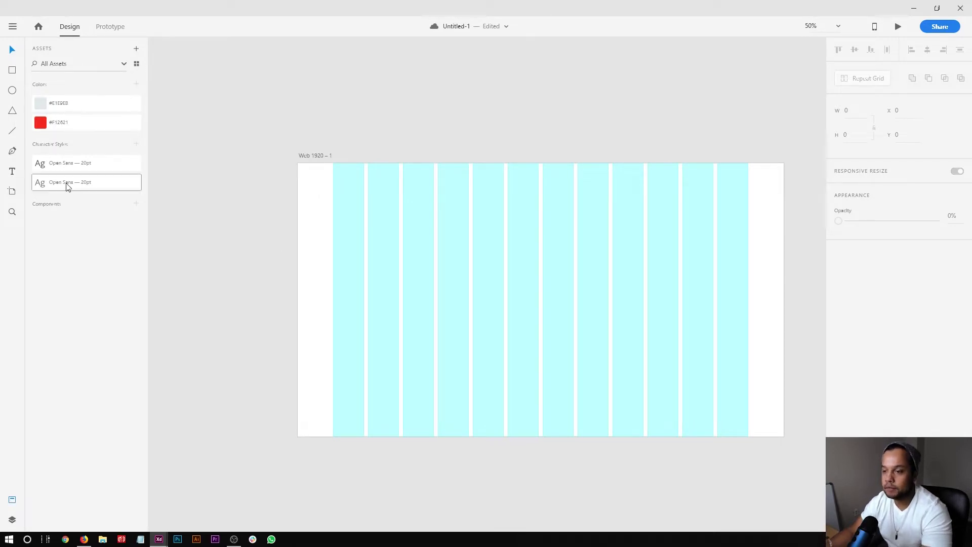
{"action": "double_click", "coordinate": [59, 105]}
{"action": "key", "text": "ctrl+c"}
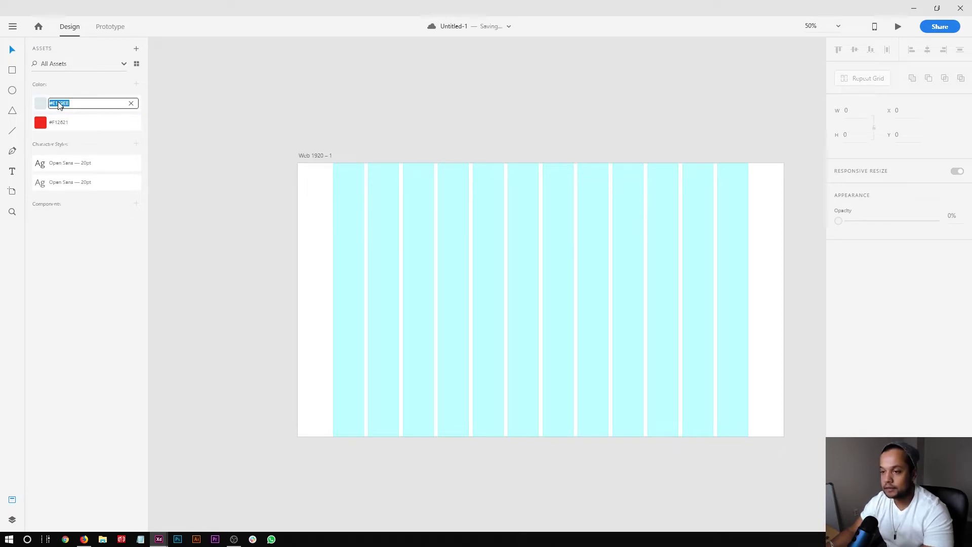
{"action": "left_click", "coordinate": [324, 156]}
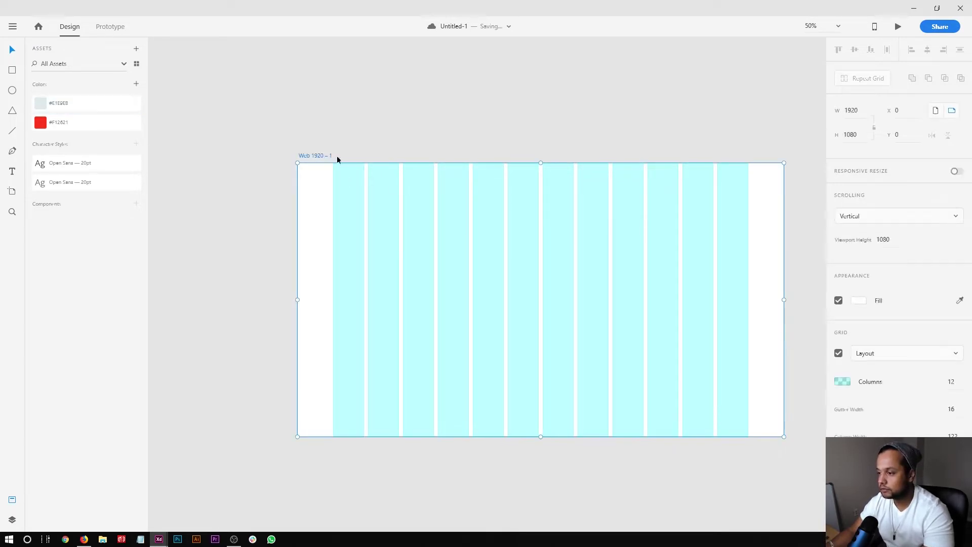
{"action": "left_click", "coordinate": [860, 301]}
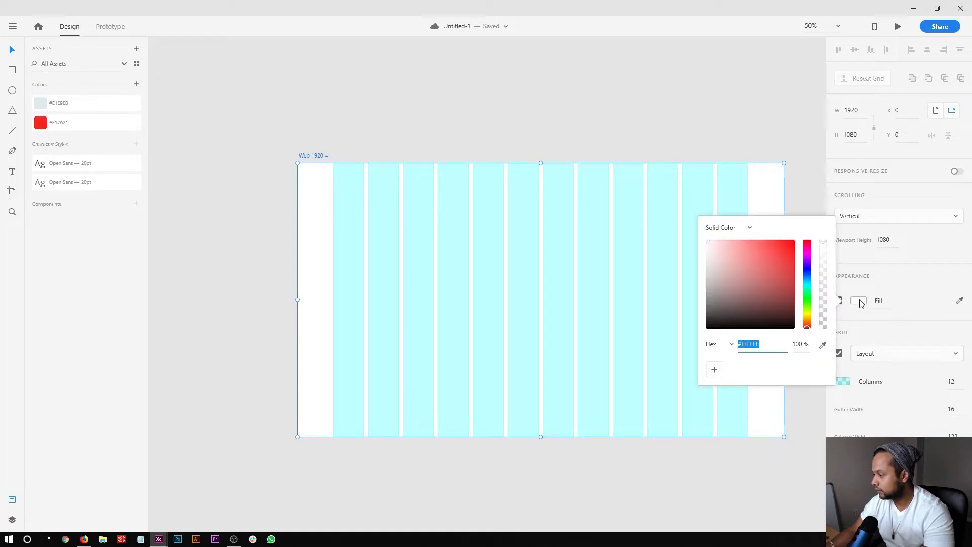
{"action": "key", "text": "ctrl+v"}
{"action": "key", "text": "Return"}
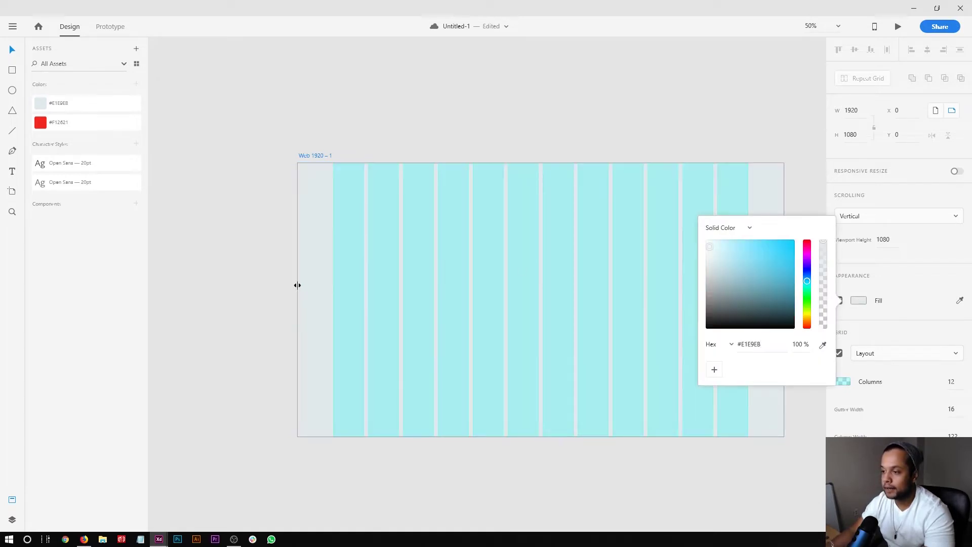
{"action": "left_click", "coordinate": [375, 263]}
{"action": "left_click_drag", "start_coordinate": [380, 260], "coordinate": [346, 254]}
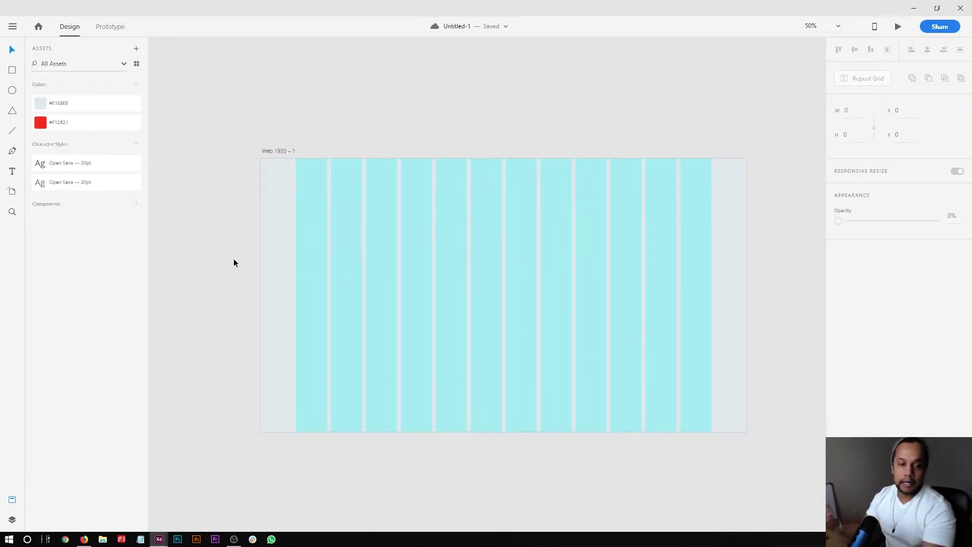
{"action": "left_click", "coordinate": [497, 213]}
{"action": "left_click", "coordinate": [314, 121]}
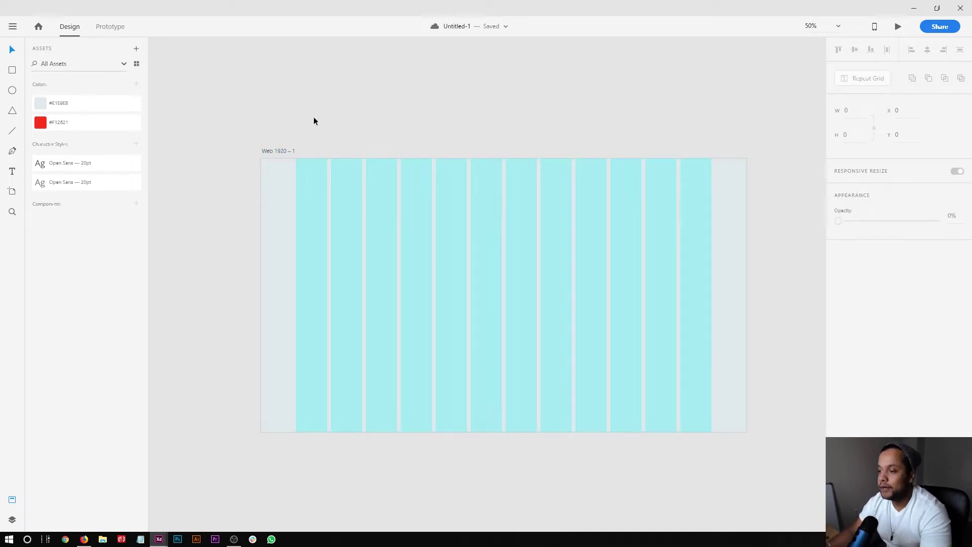
Step: Add the placeholder text "asdasdadad" on the artboard and move it to the empty canvas above the artboard
{"action": "left_click", "coordinate": [361, 183]}
{"action": "type", "text": "asdasdadad"}
{"action": "key", "text": "ctrl+a"}
{"action": "key", "text": "Escape"}
{"action": "key", "text": "v"}
{"action": "scroll", "coordinate": [400, 199], "scroll_direction": "up", "scroll_amount": 1}
{"action": "left_click_drag", "start_coordinate": [376, 201], "coordinate": [376, 142]}
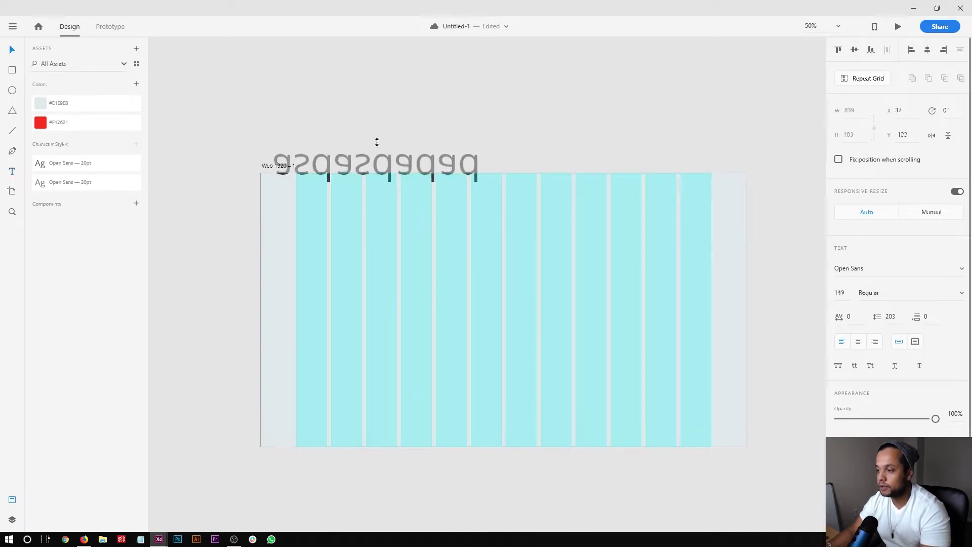
{"action": "key", "text": "ctrl+z"}
{"action": "left_click_drag", "start_coordinate": [380, 200], "coordinate": [389, 125]}
{"action": "left_click", "coordinate": [451, 148]}
Step: Replace the placeholder text above the artboard with "portfolio - behance"
{"action": "key", "text": "z"}
{"action": "left_click_drag", "start_coordinate": [305, 86], "coordinate": [633, 269]}
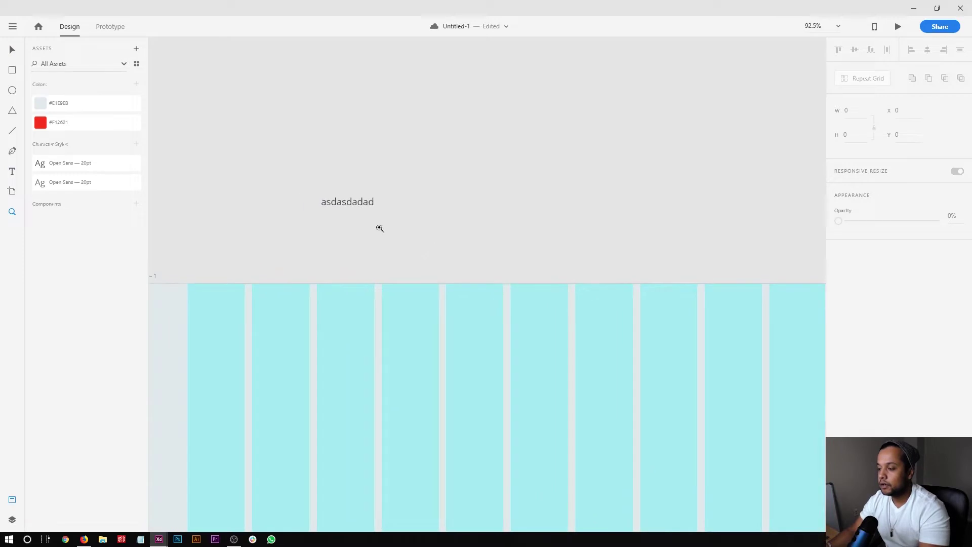
{"action": "double_click", "coordinate": [362, 203]}
{"action": "type", "text": "p"}
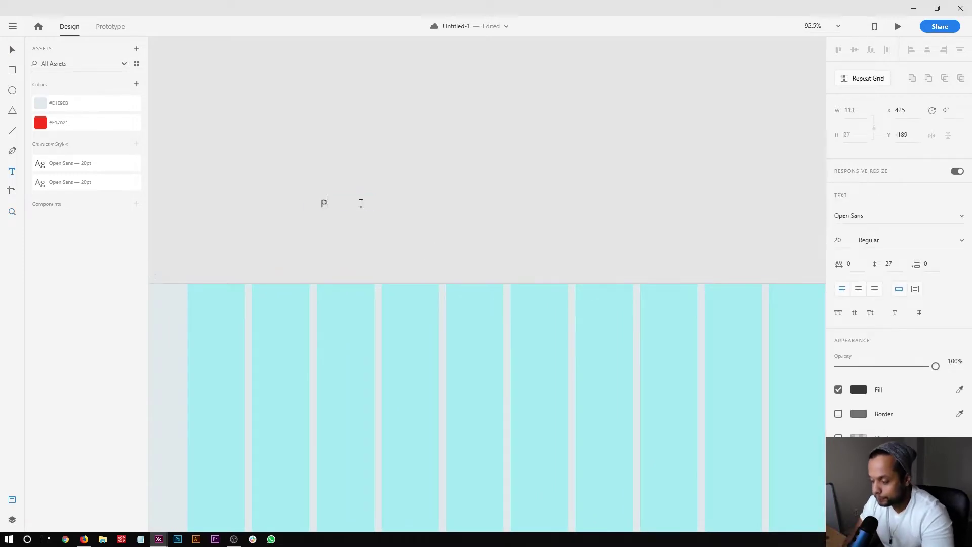
{"action": "type", "text": "ortfolio"}
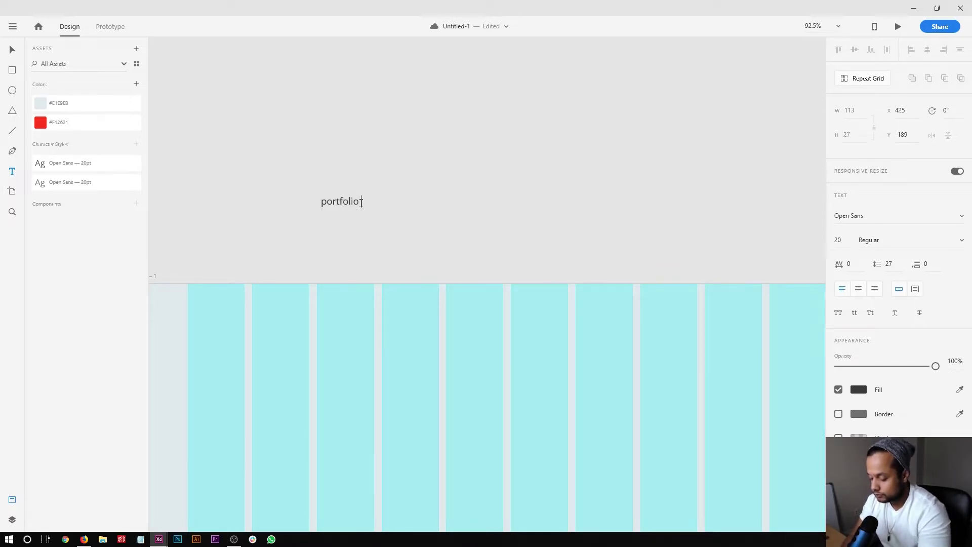
{"action": "type", "text": "eehance"}
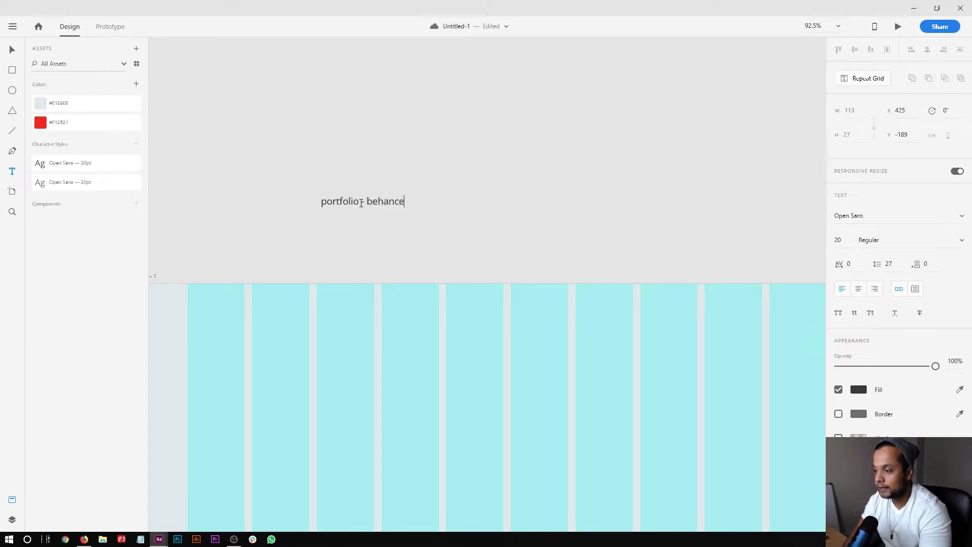
Step: Add a second line to the note reading "dribble - recent/work in progress"
{"action": "key", "text": "Return"}
{"action": "type", "text": "dribble - "}
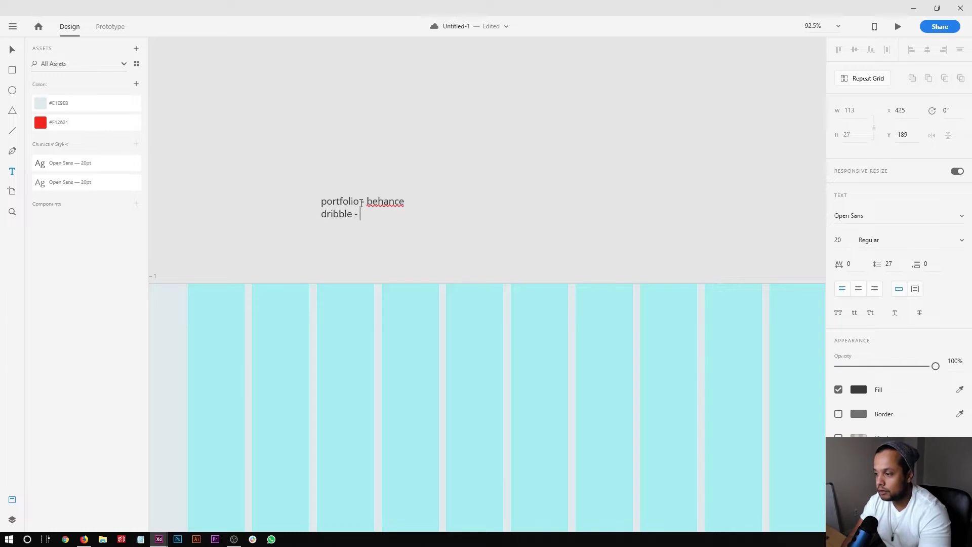
{"action": "type", "text": "recent"}
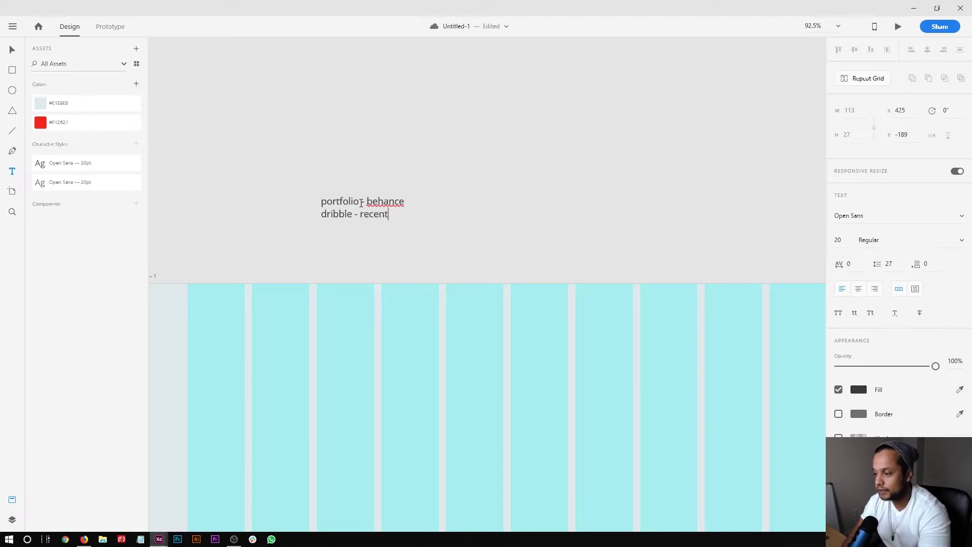
{"action": "type", "text": "/work in "}
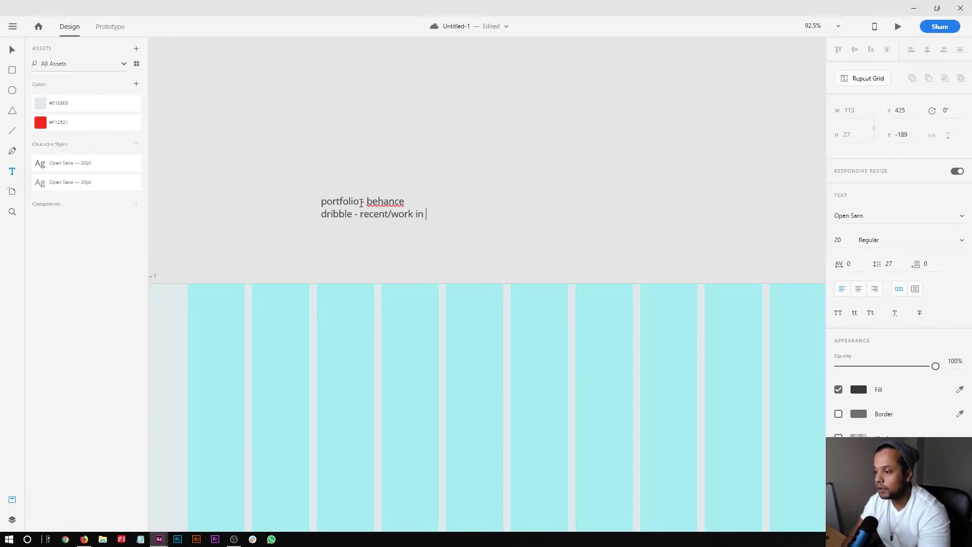
{"action": "type", "text": "progress"}
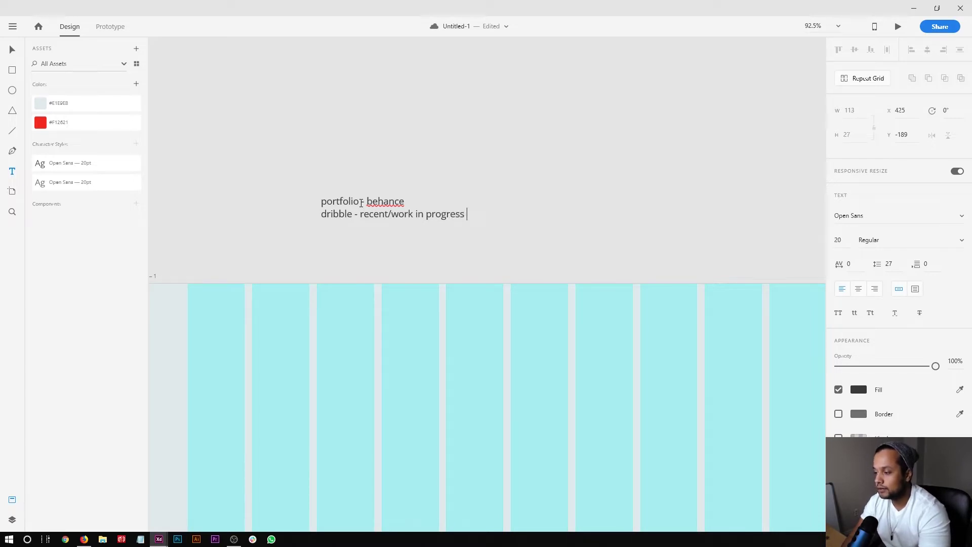
{"action": "key", "text": "BackSpace"}
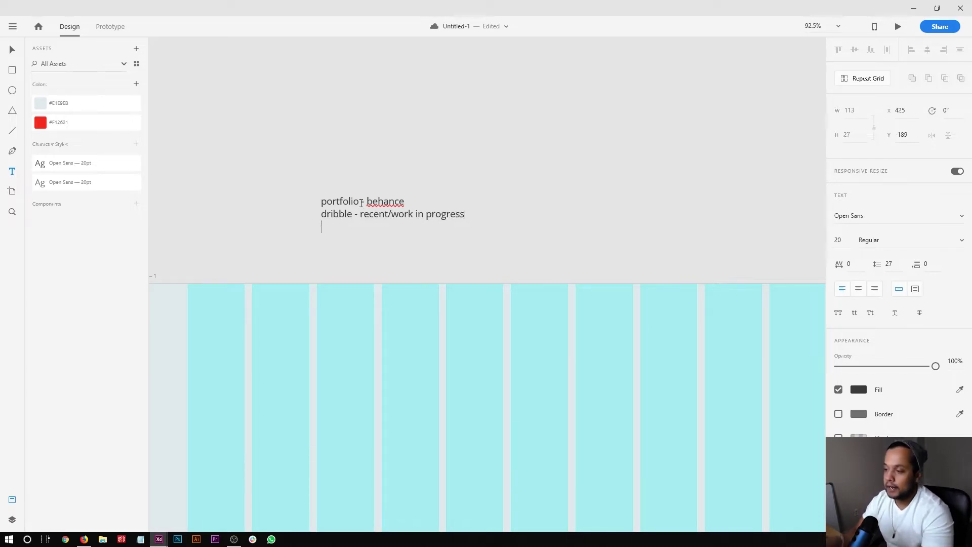
Step: Add a third line to the note above the artboard reading "youtube - talk ui/ux design"
{"action": "type", "text": "yt"}
{"action": "key", "text": "BackSpace"}
{"action": "key", "text": "BackSpace"}
{"action": "type", "text": "youtube - "}
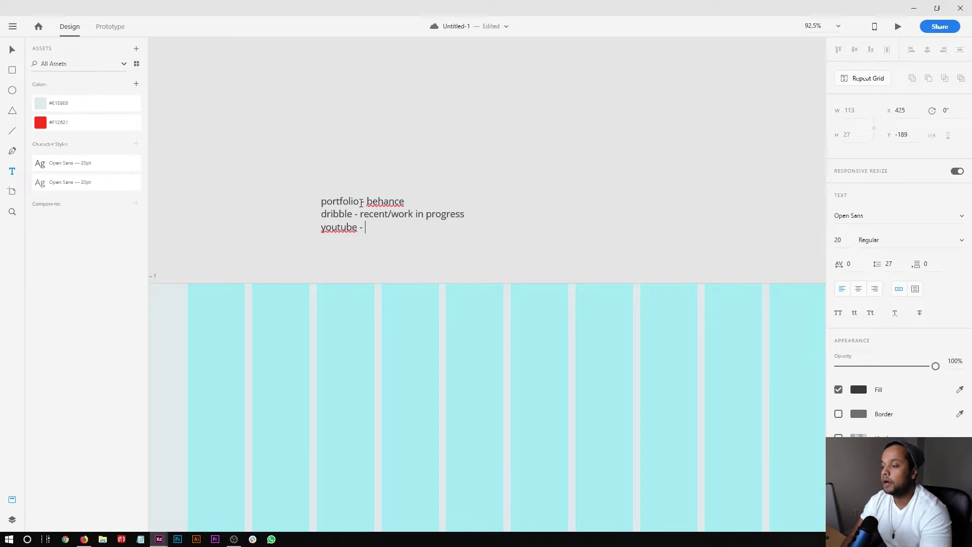
{"action": "type", "text": "talk"}
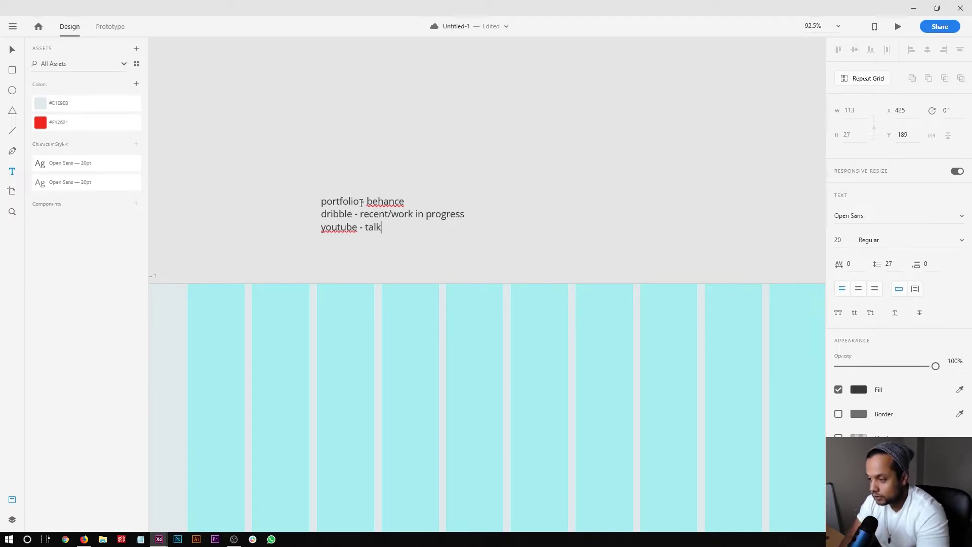
{"action": "type", "text": " ui"}
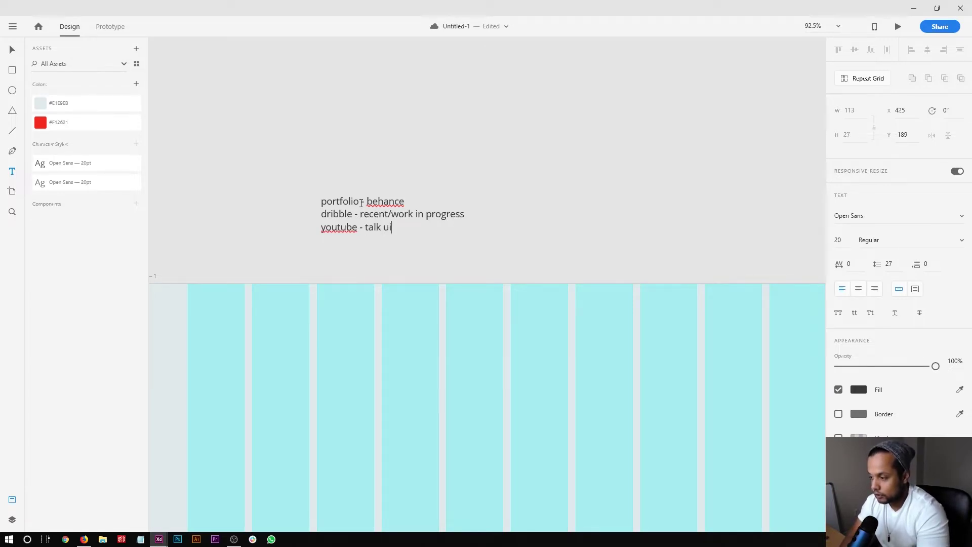
{"action": "type", "text": "/ux "}
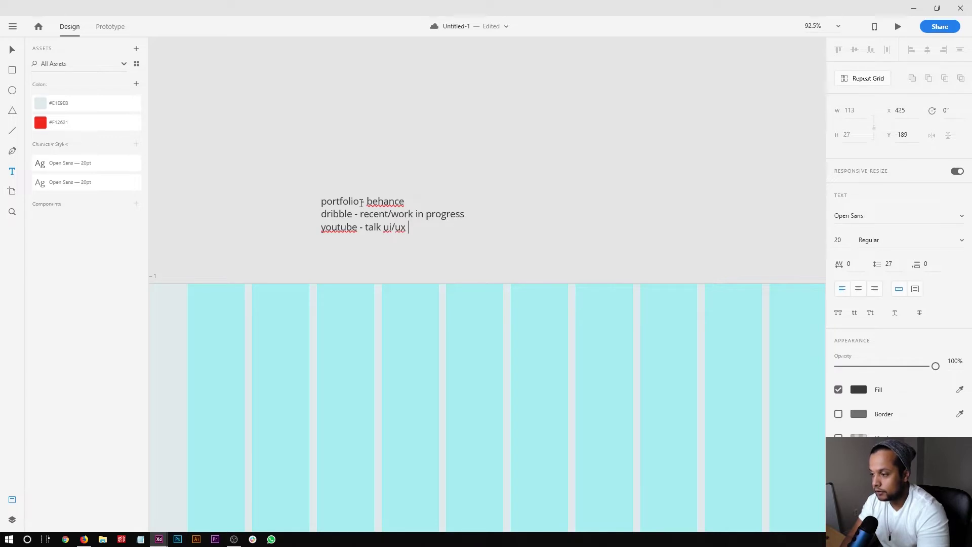
{"action": "type", "text": "design"}
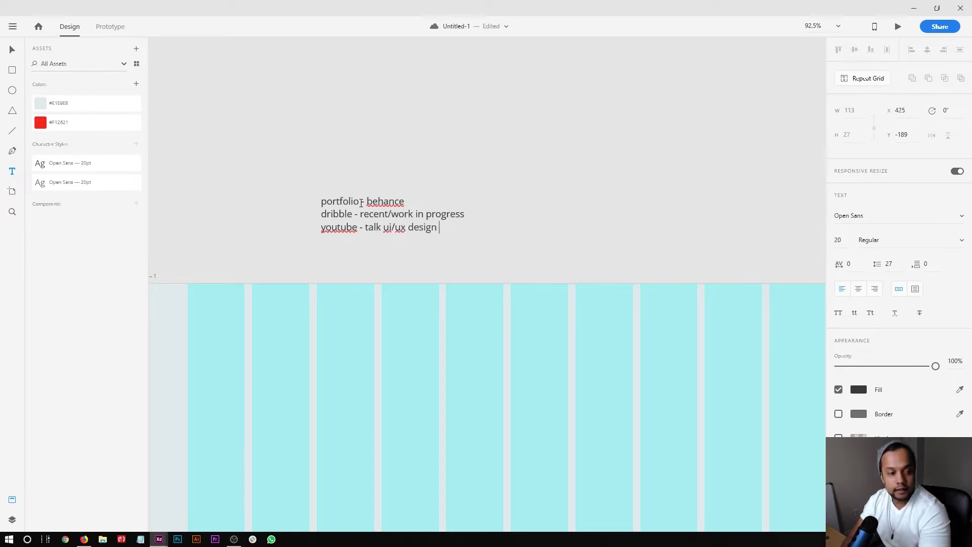
Step: Add a fourth line reading "startup - zhaboom.com" and move the whole note higher above the artboard
{"action": "type", "text": "startyp"}
{"action": "key", "text": "BackSpace"}
{"action": "key", "text": "BackSpace"}
{"action": "type", "text": "up - "}
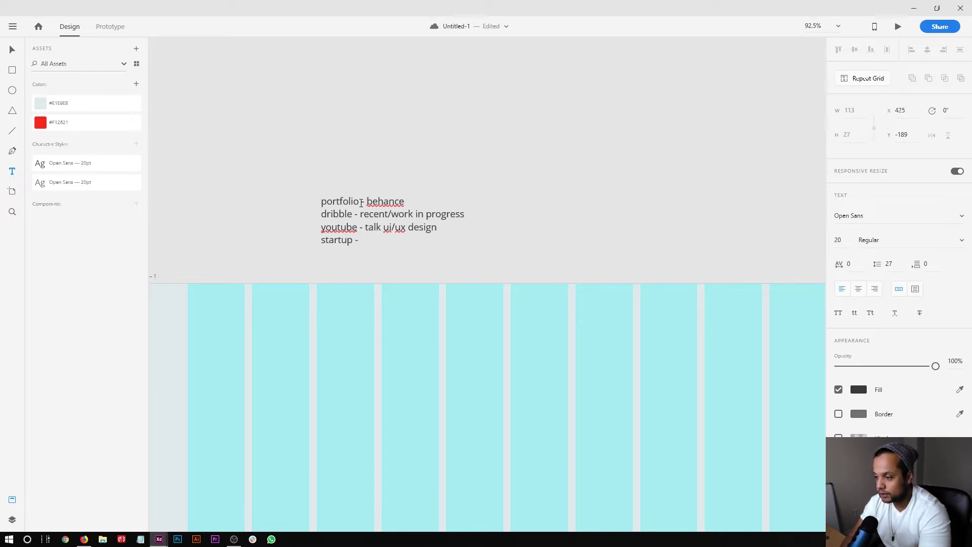
{"action": "type", "text": "zhaboom.com"}
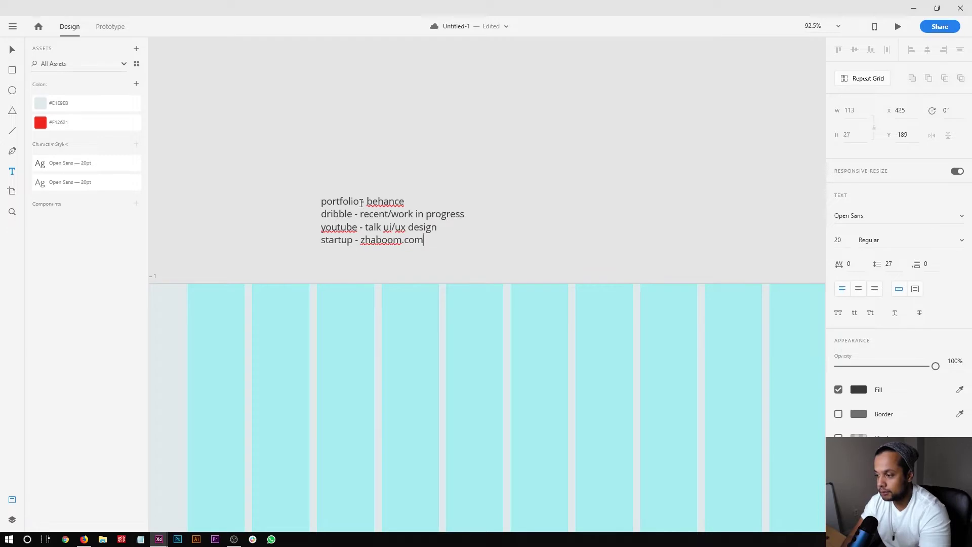
{"action": "key", "text": "Escape"}
{"action": "left_click_drag", "start_coordinate": [361, 205], "coordinate": [361, 81]}
Step: Leave a blank line below the startup entry in the note and add the lines "client list" and "contact"
{"action": "double_click", "coordinate": [428, 117]}
{"action": "left_click", "coordinate": [427, 117]}
{"action": "key", "text": "Return"}
{"action": "type", "text": "client list "}
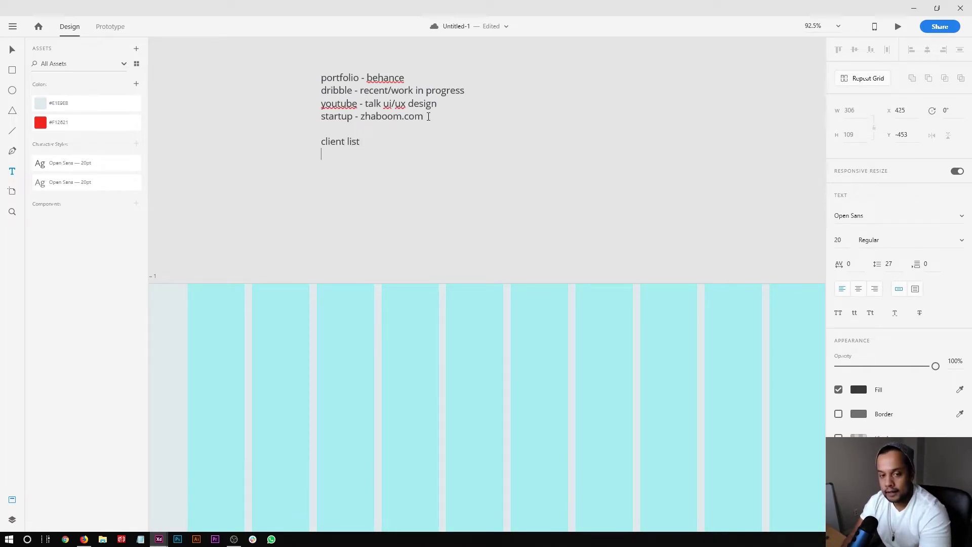
{"action": "type", "text": "contact"}
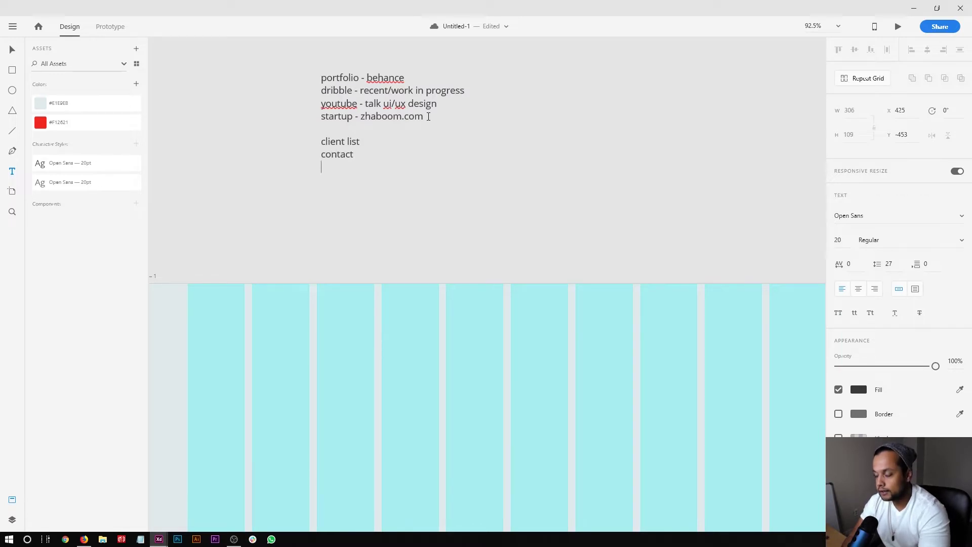
{"action": "key", "text": "Return"}
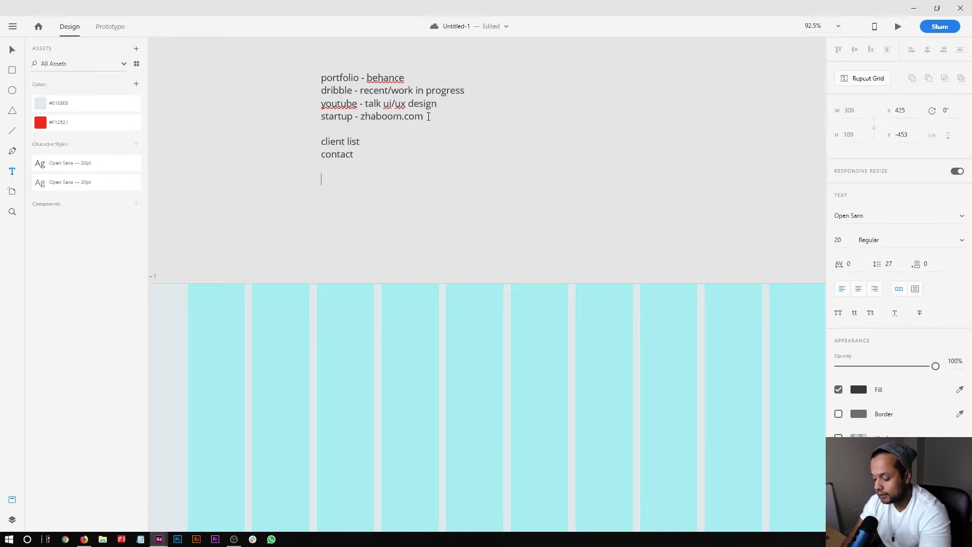
{"action": "key", "text": "BackSpace"}
Step: Add a line below "contact" in the note reading "social links - fb, t, ig, linkedin......"
{"action": "type", "text": "social "}
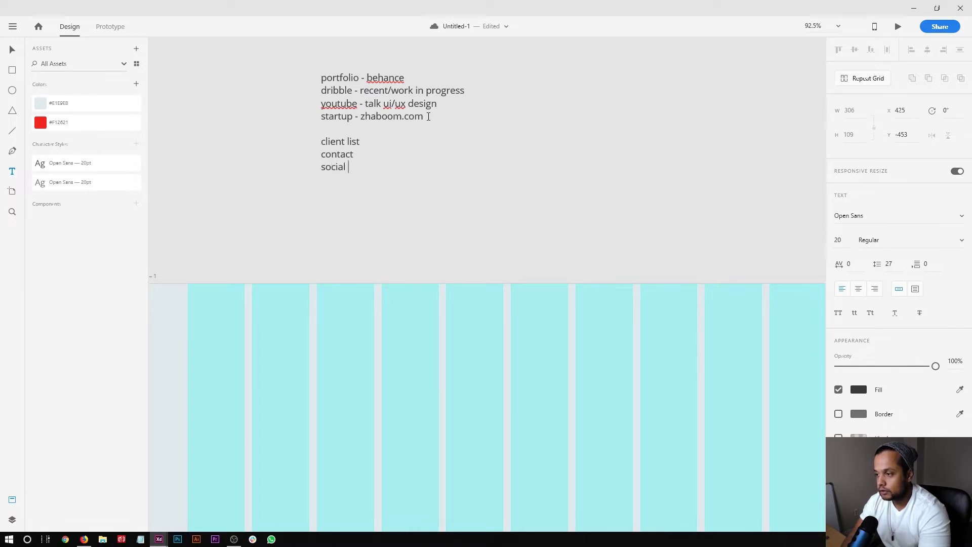
{"action": "type", "text": "links"}
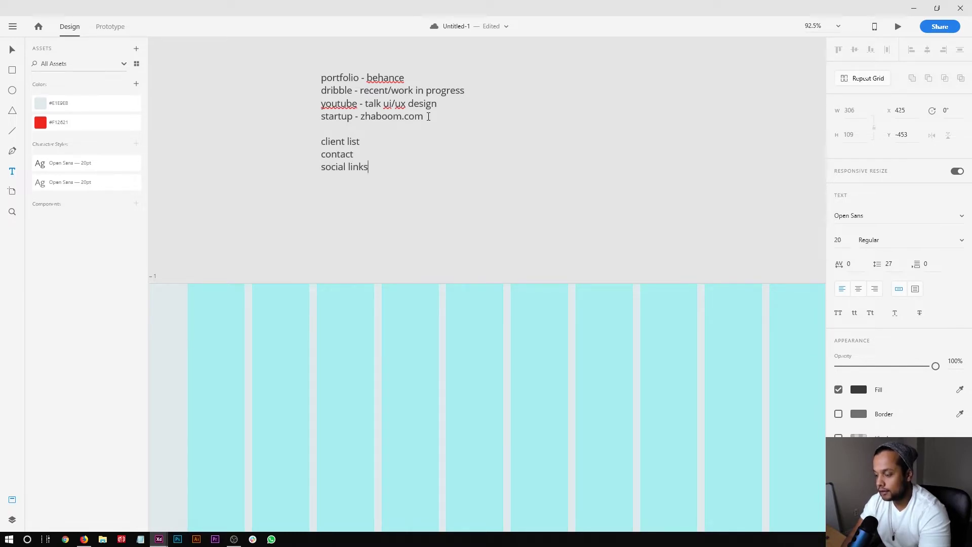
{"action": "type", "text": " - fb"}
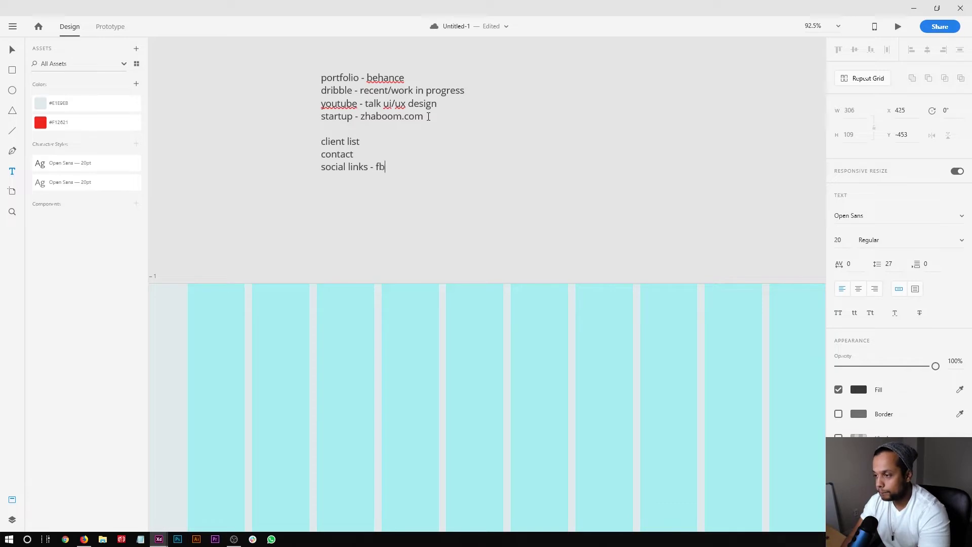
{"action": "type", "text": ", t, "}
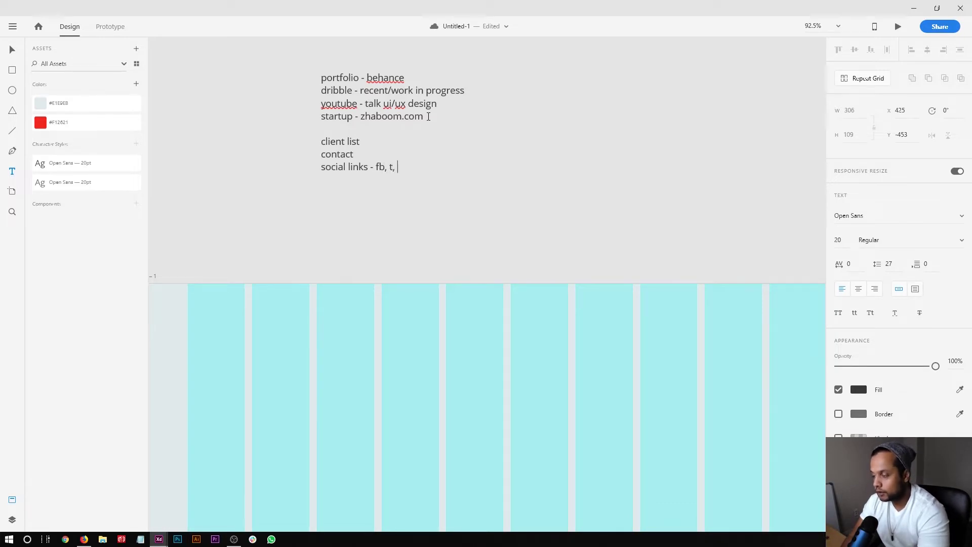
{"action": "type", "text": "ig, lin"}
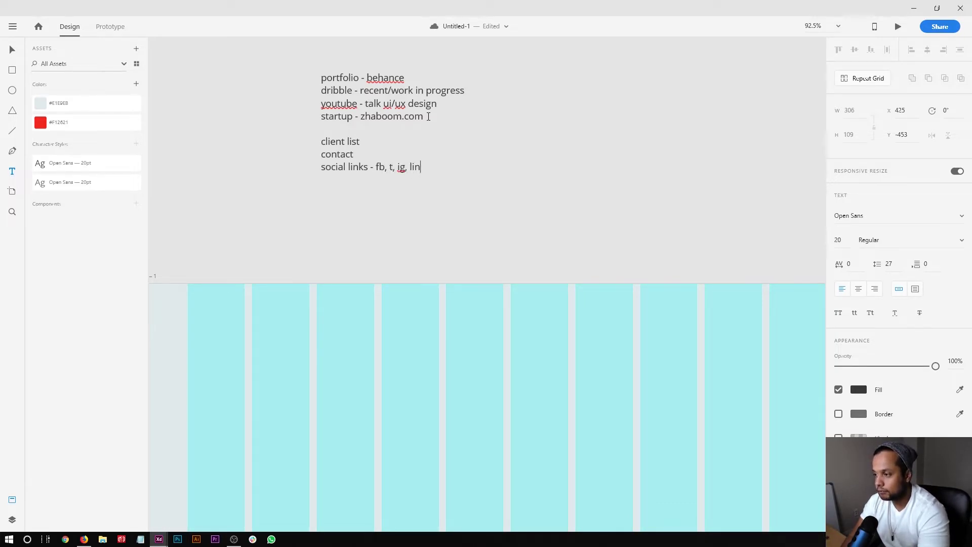
{"action": "type", "text": "kedin......"}
{"action": "key", "text": "Escape"}
{"action": "left_click", "coordinate": [261, 152]}
{"action": "left_click", "coordinate": [386, 88]}
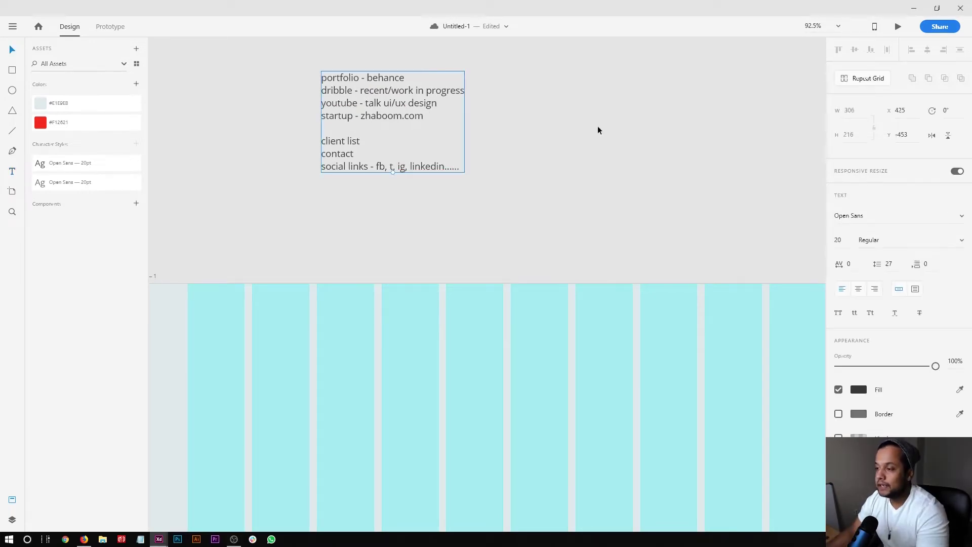
Step: Insert a new first line in the note, above the portfolio entry, reading "logo - my name"
{"action": "double_click", "coordinate": [335, 77]}
{"action": "key", "text": "ctrl+a"}
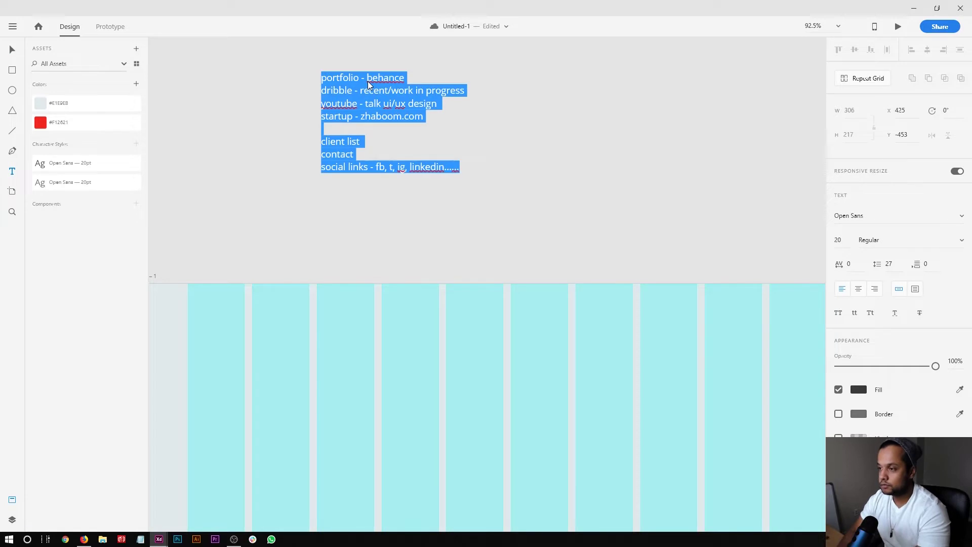
{"action": "key", "text": "Left"}
{"action": "key", "text": "Return"}
{"action": "key", "text": "Up"}
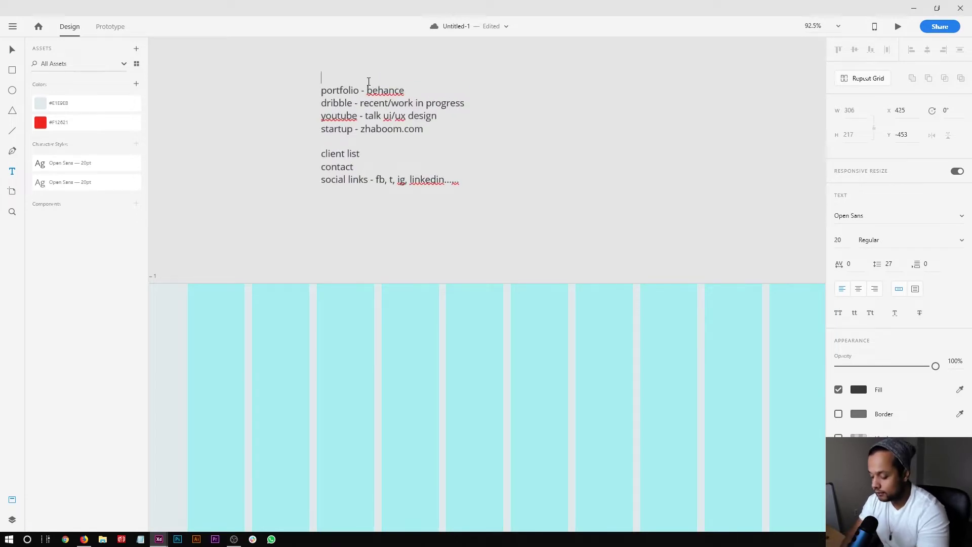
{"action": "type", "text": "logo"}
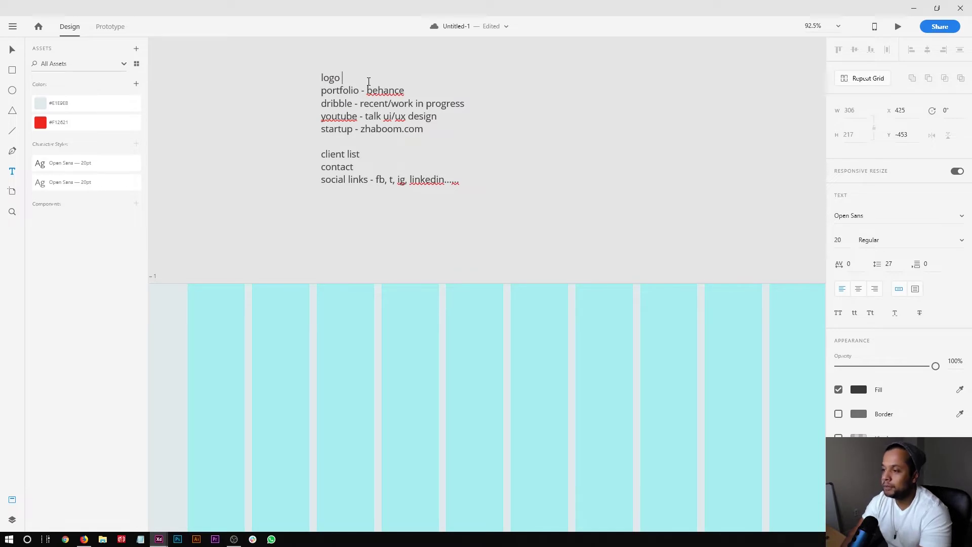
{"action": "type", "text": " - my name"}
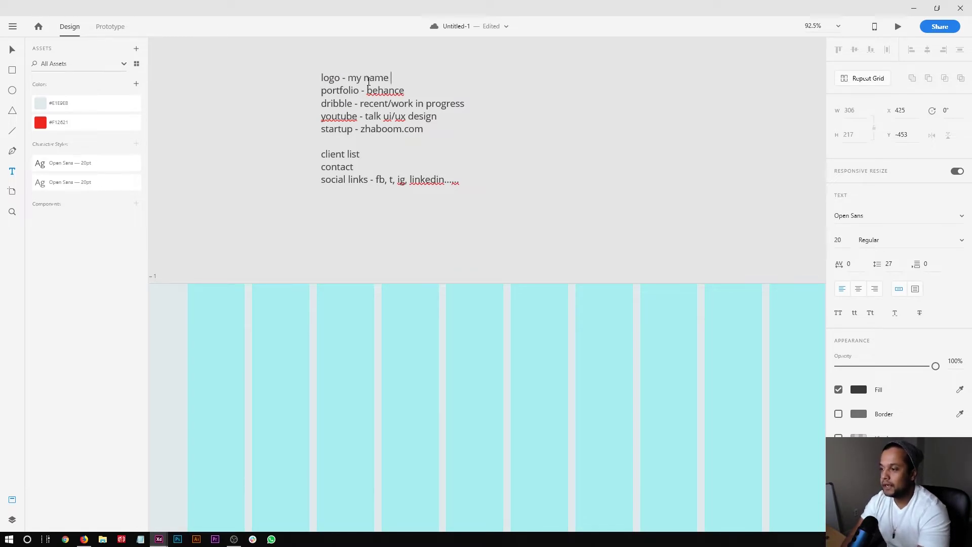
{"action": "key", "text": "BackSpace"}
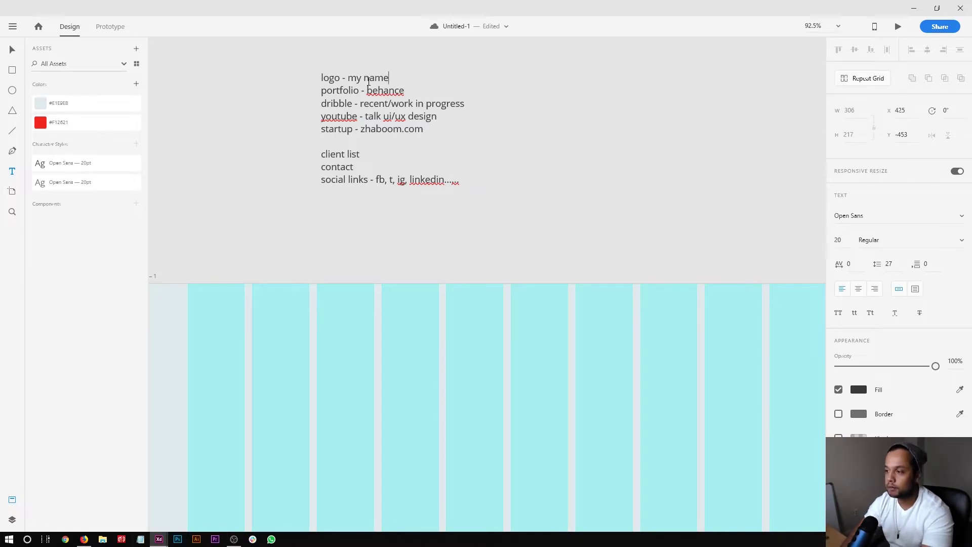
{"action": "key", "text": "Escape"}
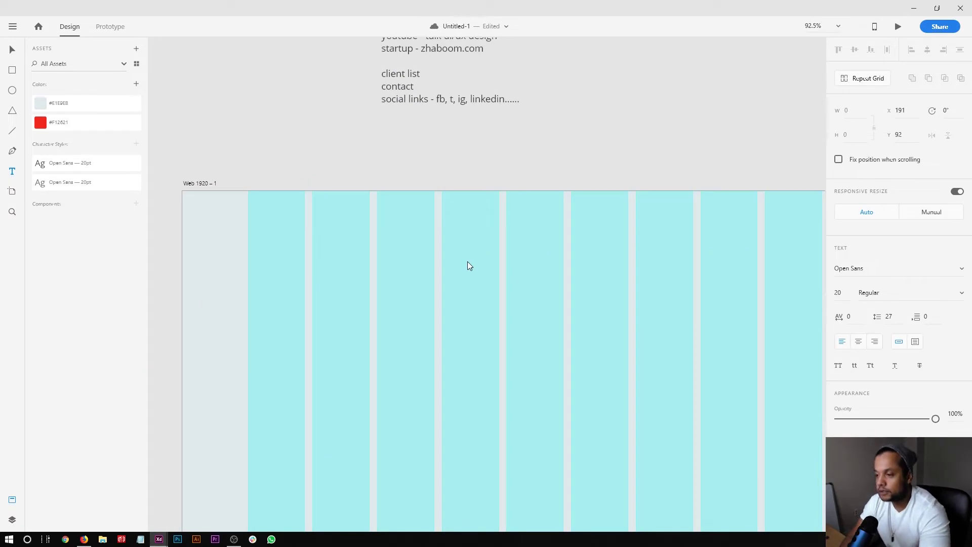
Step: Add a text near the artboard's upper left corner reading "work of" followed by the designer's name
{"action": "type", "text": "work of "}
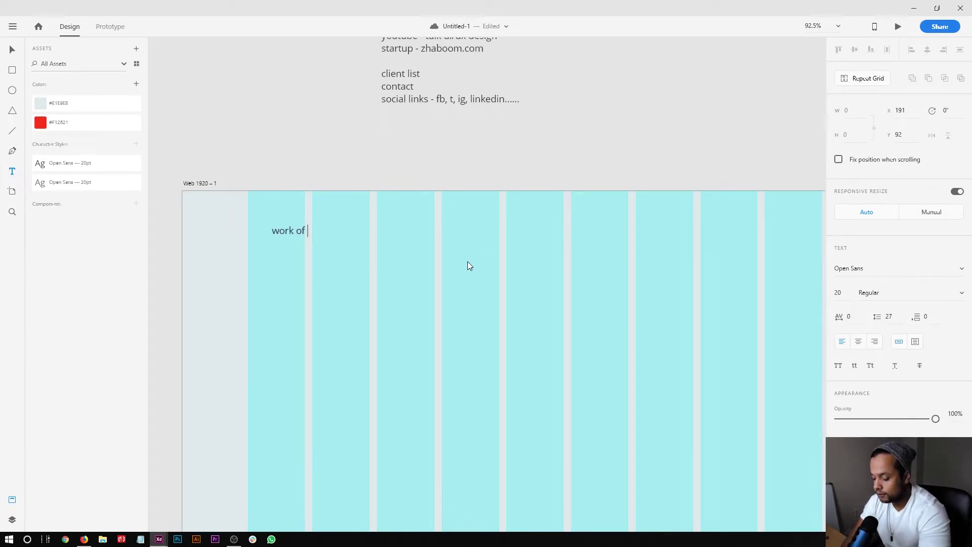
{"action": "type", "text": "fahim md.com==="}
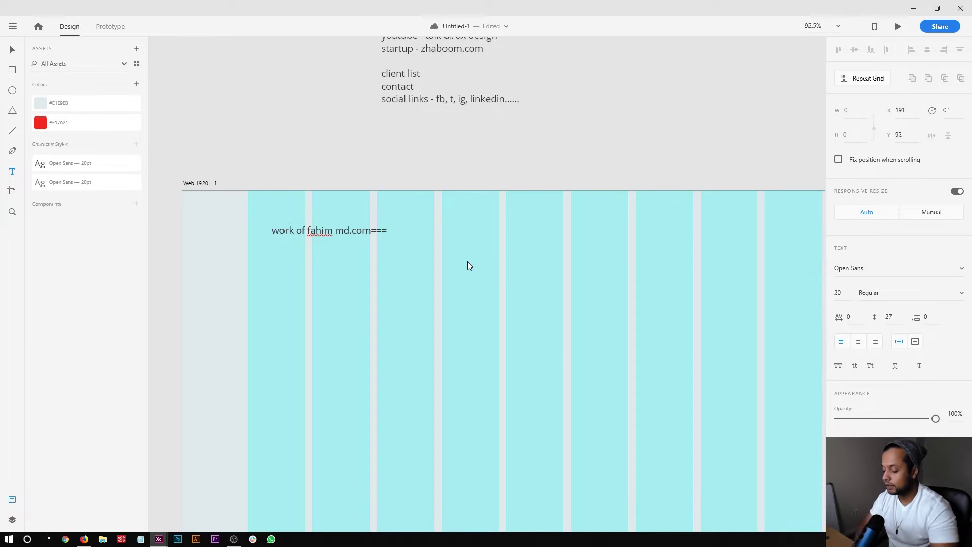
{"action": "key", "text": "BackSpace"}
{"action": "key", "text": "BackSpace"}
{"action": "key", "text": "BackSpace"}
{"action": "key", "text": "BackSpace"}
{"action": "key", "text": "BackSpace"}
{"action": "key", "text": "BackSpace"}
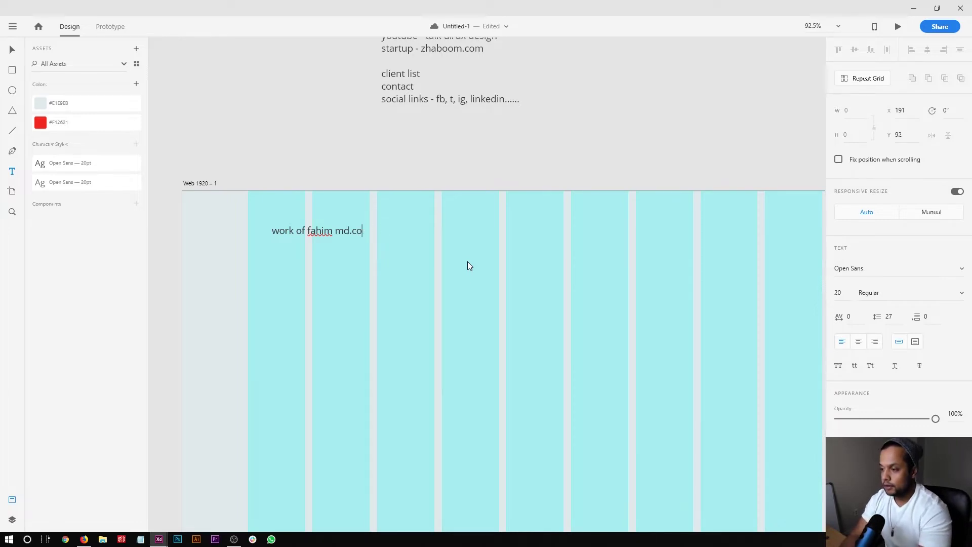
{"action": "key", "text": "BackSpace"}
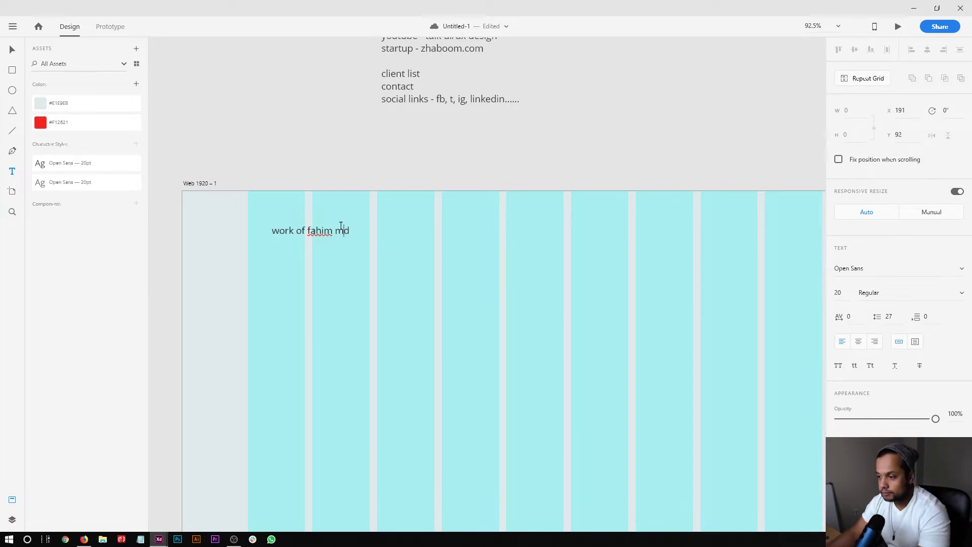
Step: Duplicate the "work of" text directly below itself and remove the designer's name from the upper copy
{"action": "key", "text": "Escape"}
{"action": "mouse_move", "coordinate": [298, 229]}
{"action": "left_mouse_down"}
{"action": "mouse_move", "coordinate": [299, 276]}
{"action": "mouse_move", "coordinate": [302, 238]}
{"action": "left_mouse_up"}
{"action": "key", "text": "t"}
{"action": "left_click", "coordinate": [308, 231]}
{"action": "left_click_drag", "start_coordinate": [308, 232], "coordinate": [371, 232]}
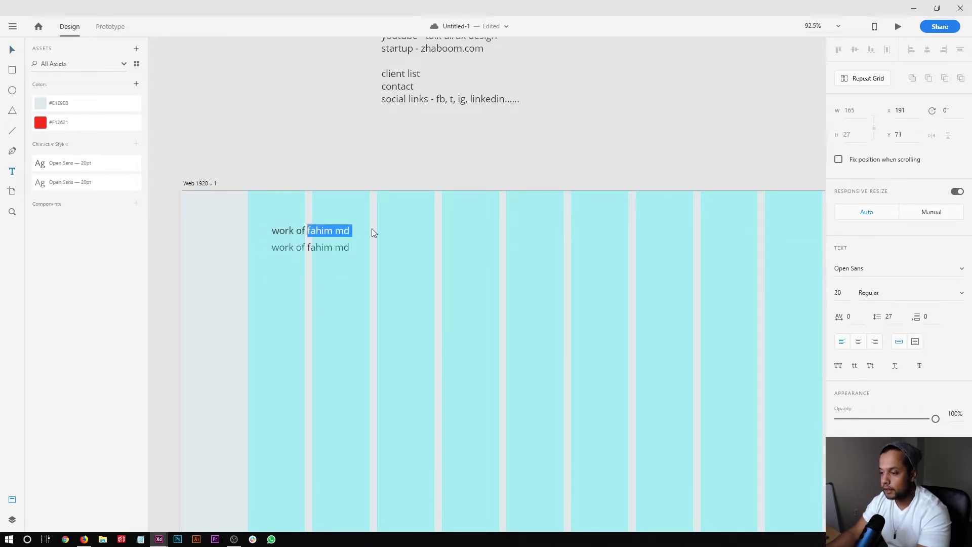
{"action": "key", "text": "BackSpace"}
{"action": "key", "text": "Escape"}
Step: Replace the lower copy's text with only the designer's name in capital letters
{"action": "double_click", "coordinate": [309, 247]}
{"action": "left_click", "coordinate": [308, 247]}
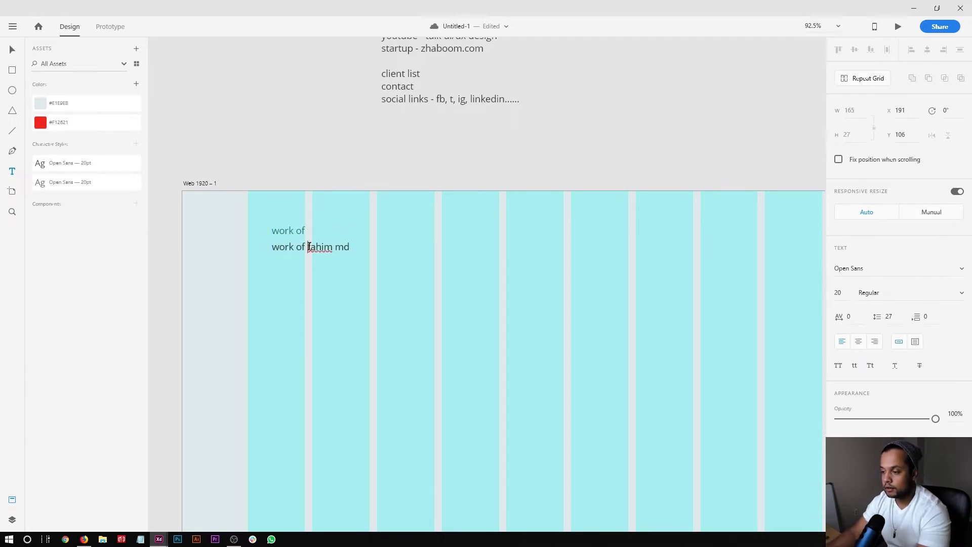
{"action": "left_click_drag", "start_coordinate": [309, 246], "coordinate": [229, 258]}
{"action": "key", "text": "BackSpace"}
{"action": "key", "text": "Delete"}
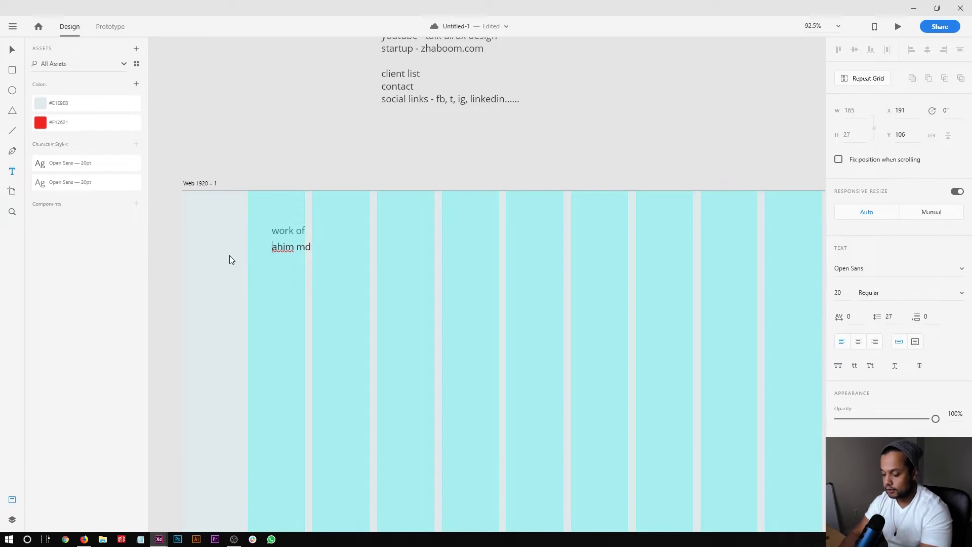
{"action": "key", "text": "shift+End"}
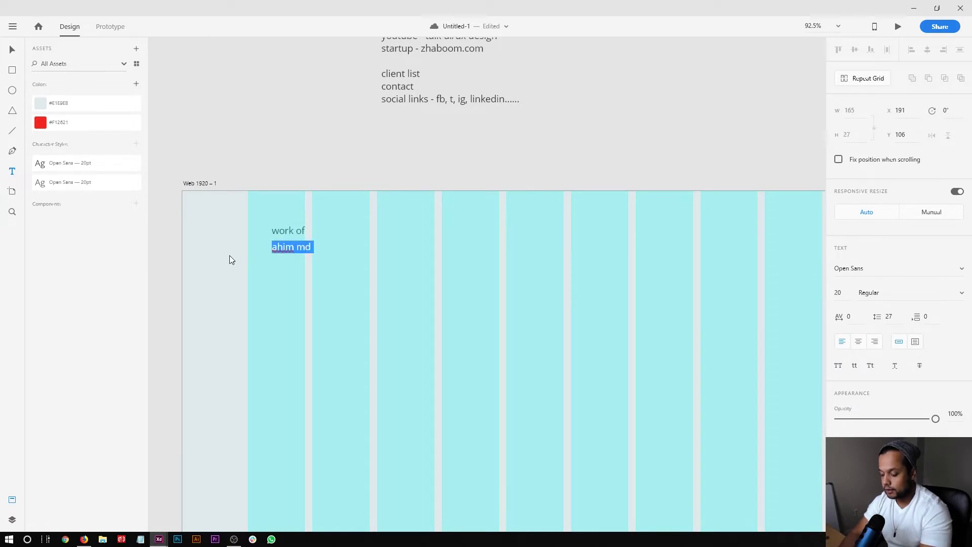
{"action": "type", "text": "FAHIM MDv"}
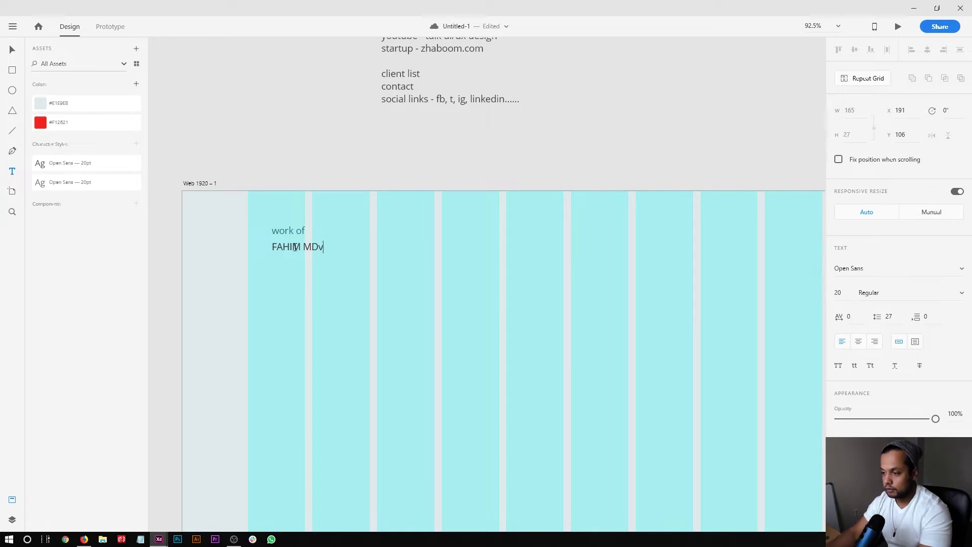
{"action": "key", "text": "BackSpace"}
{"action": "key", "text": "Escape"}
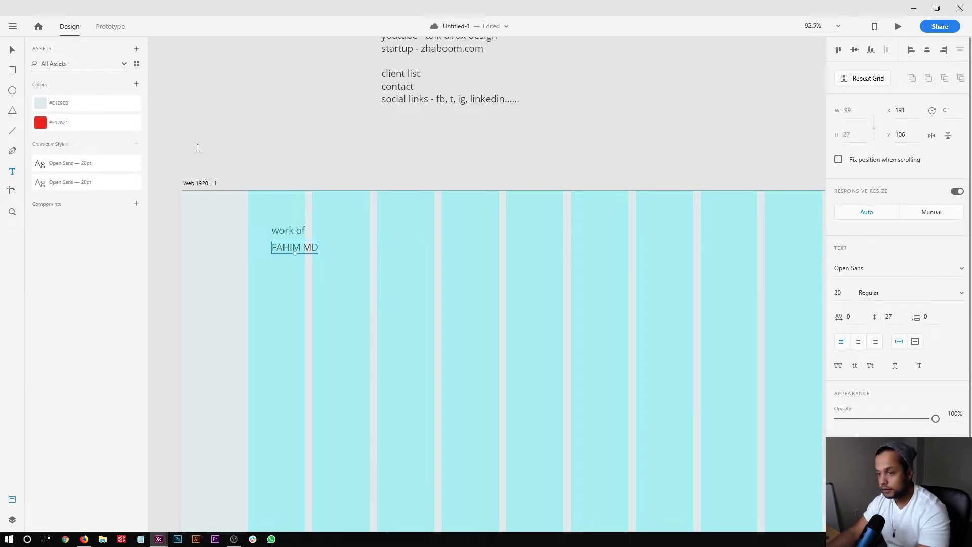
Step: Color the designer's name with the saved red color asset and set its font weight to Bold
{"action": "left_click", "coordinate": [40, 124]}
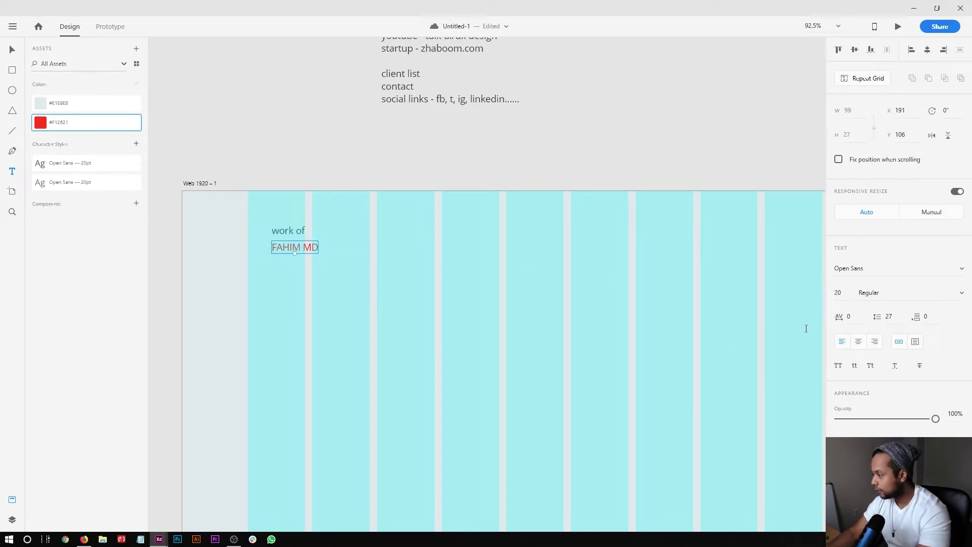
{"action": "left_click", "coordinate": [823, 259]}
{"action": "left_click", "coordinate": [293, 248]}
{"action": "left_click", "coordinate": [961, 292]}
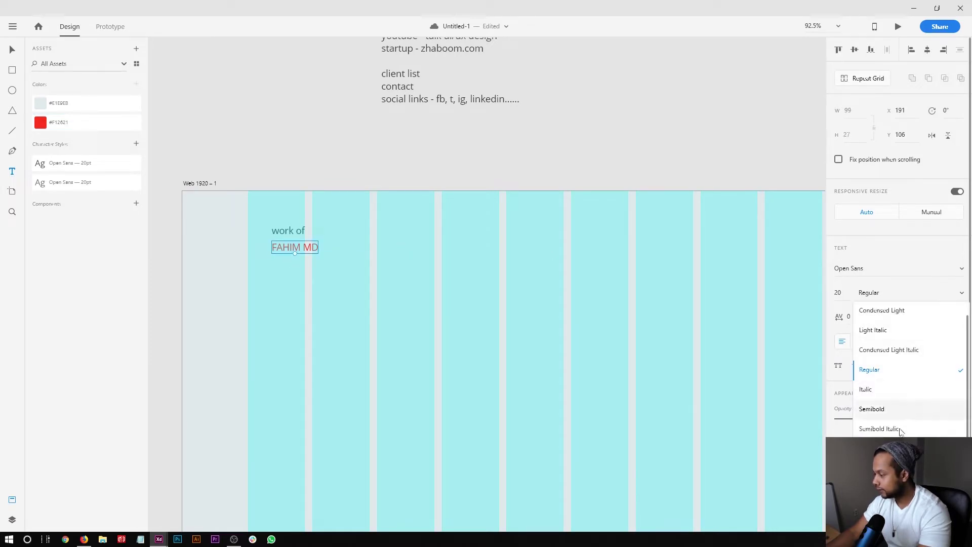
{"action": "left_click", "coordinate": [870, 448]}
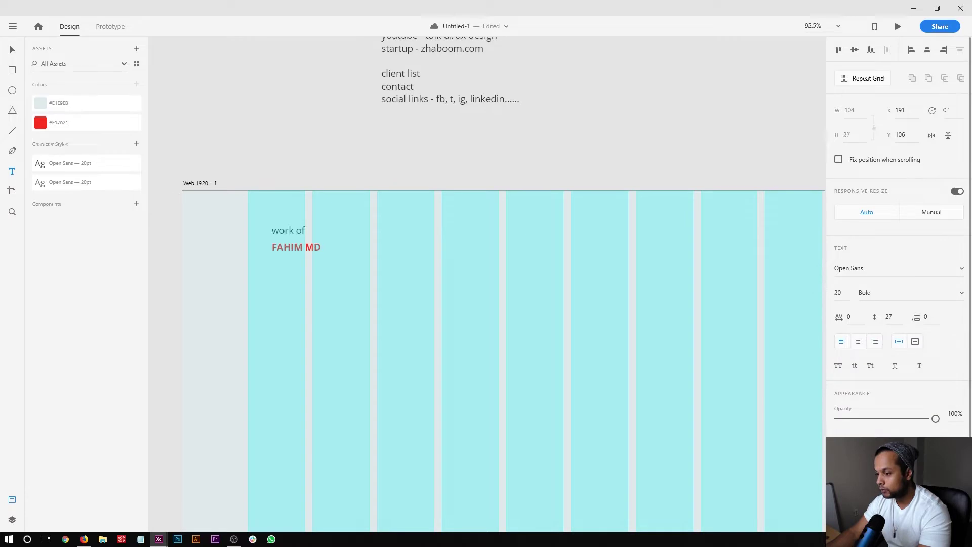
Step: Set the designer's name to the Extrabold weight and the "work of" text to Semibold
{"action": "left_click", "coordinate": [962, 294]}
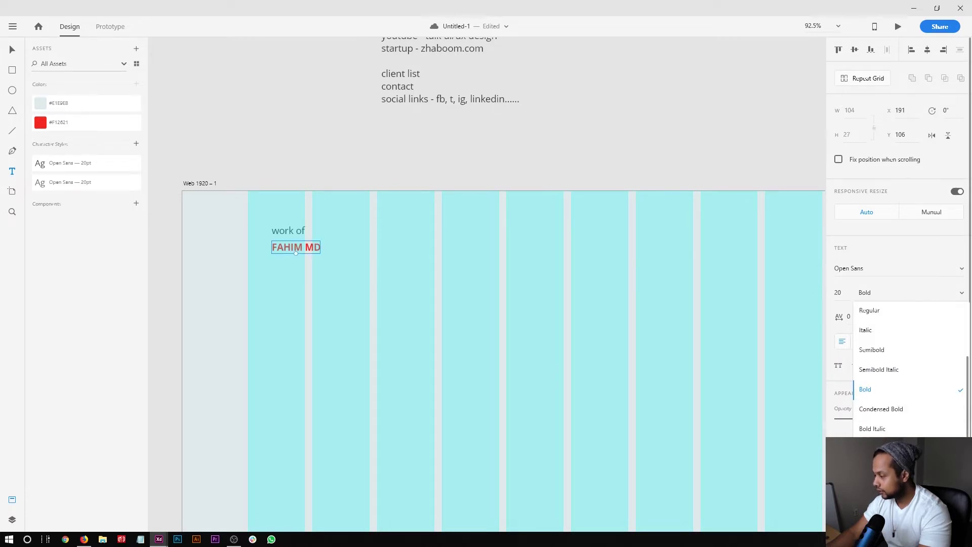
{"action": "left_click", "coordinate": [872, 448]}
{"action": "triple_click", "coordinate": [296, 234]}
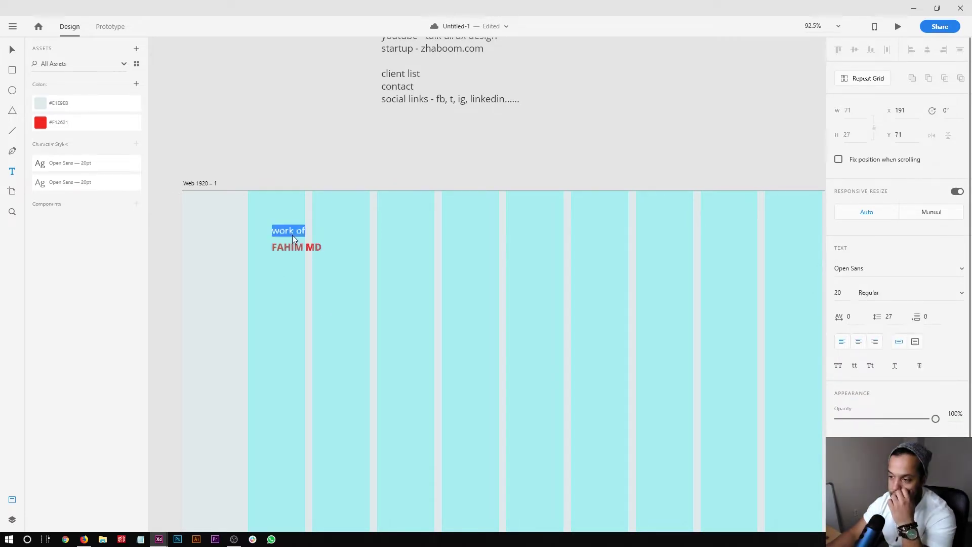
{"action": "left_click", "coordinate": [961, 295]}
{"action": "left_click", "coordinate": [921, 356]}
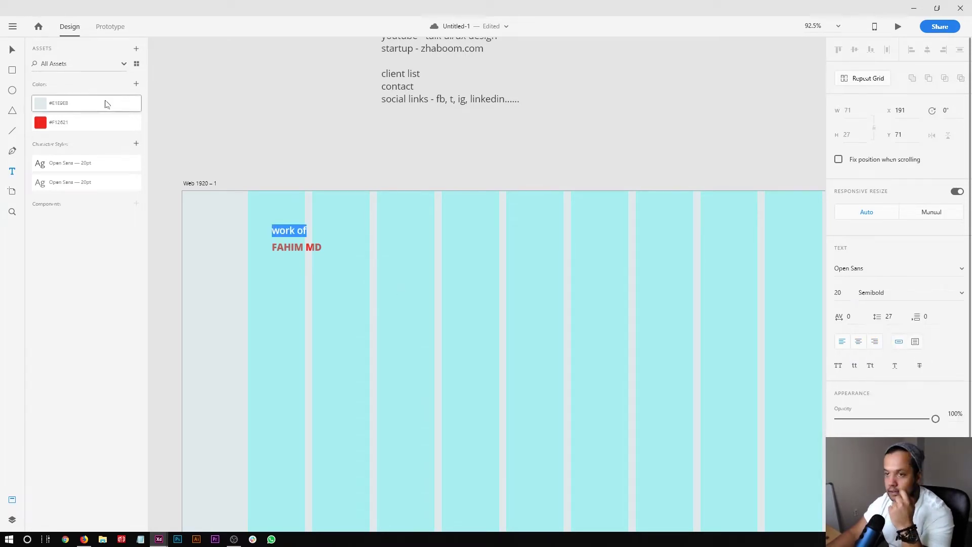
{"action": "left_click", "coordinate": [14, 51]}
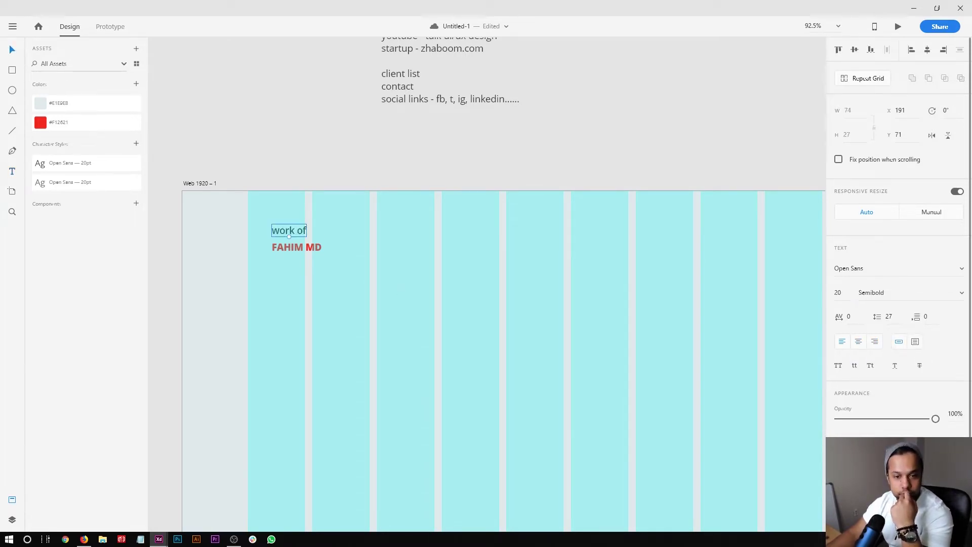
Step: Move both logo texts together so their left edges align with the first grid column at X 140
{"action": "left_click", "coordinate": [851, 293]}
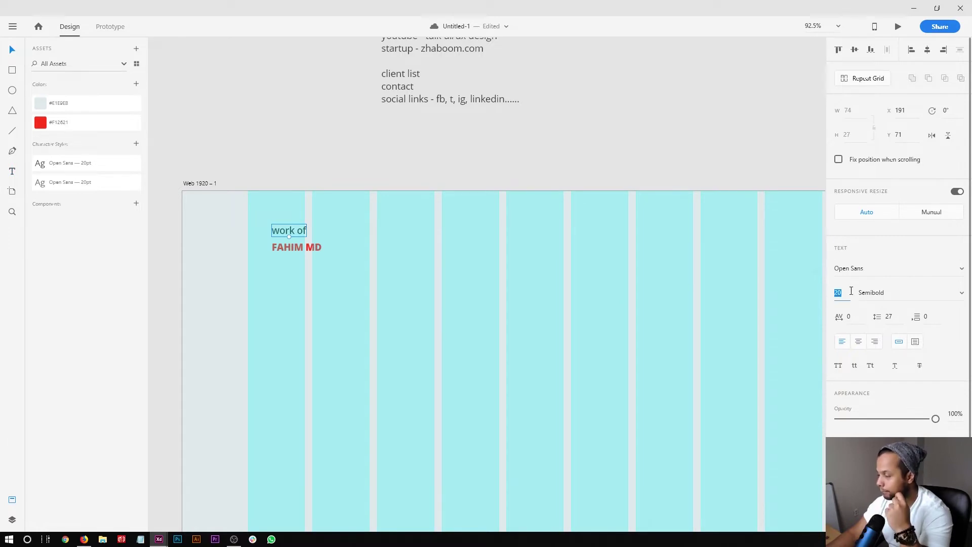
{"action": "left_click", "coordinate": [358, 222]}
{"action": "key", "text": "ctrl+shift+'"}
{"action": "scroll", "coordinate": [362, 229], "scroll_direction": "up", "scroll_amount": 2}
{"action": "left_click_drag", "start_coordinate": [331, 219], "coordinate": [381, 195]}
{"action": "left_click", "coordinate": [271, 179]}
{"action": "left_click", "coordinate": [273, 162], "text": "shift"}
{"action": "double_click", "coordinate": [271, 159]}
{"action": "key", "text": "Escape"}
{"action": "left_click", "coordinate": [274, 181], "text": "shift"}
{"action": "left_click_drag", "start_coordinate": [265, 161], "coordinate": [237, 161]}
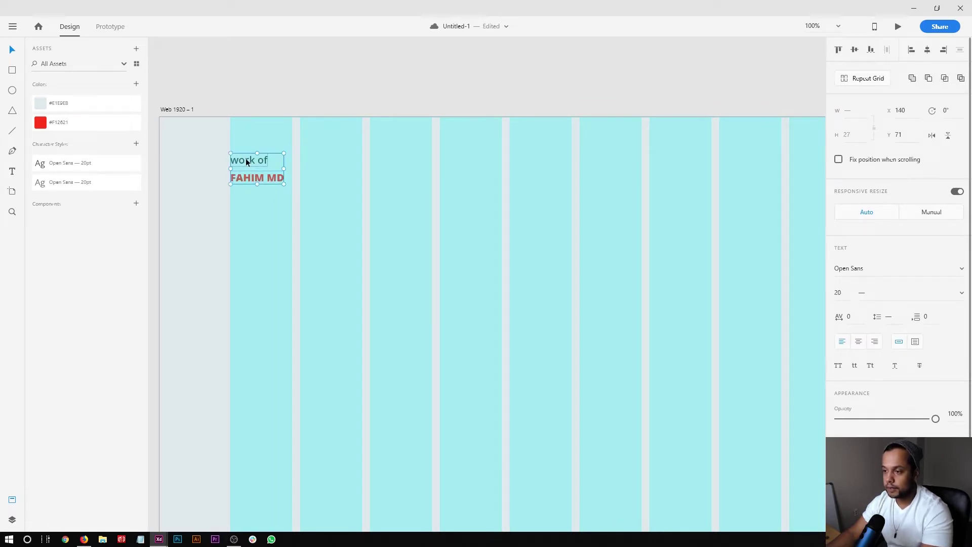
Step: Set the font size of both logo texts to 30
{"action": "left_click", "coordinate": [851, 292]}
{"action": "type", "text": "30"}
{"action": "key", "text": "Return"}
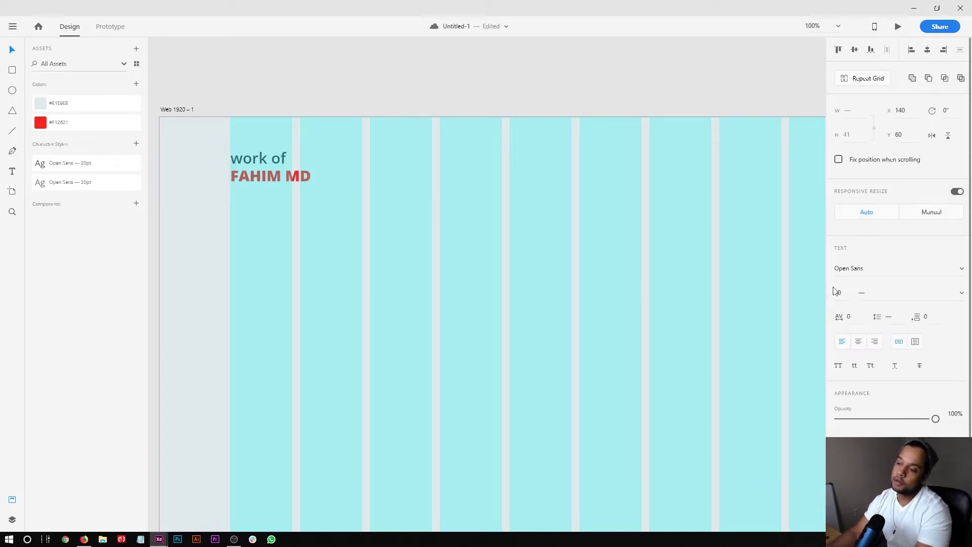
Step: Enlarge only the designer's name, trying font size 40 and settling on 35
{"action": "left_click", "coordinate": [324, 218]}
{"action": "left_click", "coordinate": [276, 172]}
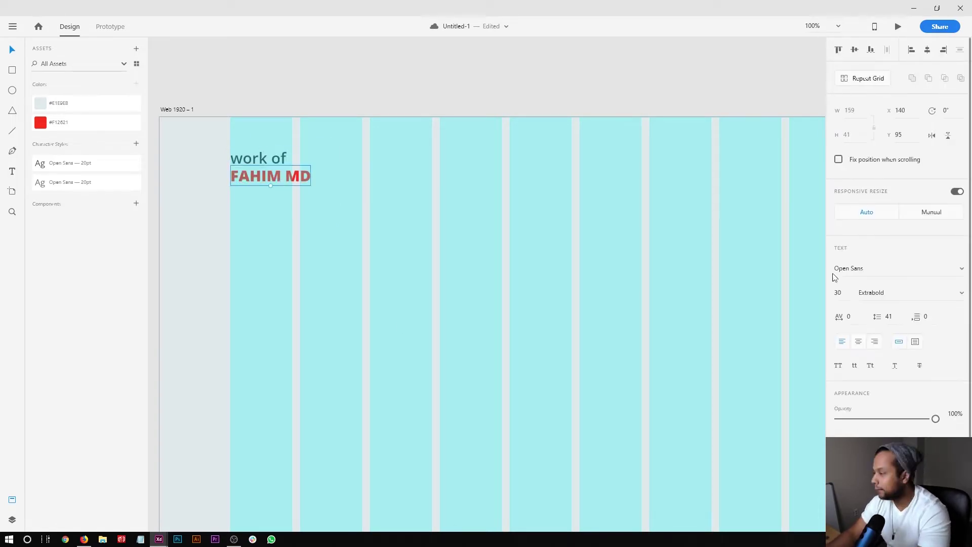
{"action": "left_click_drag", "start_coordinate": [845, 292], "coordinate": [804, 293]}
{"action": "type", "text": "40"}
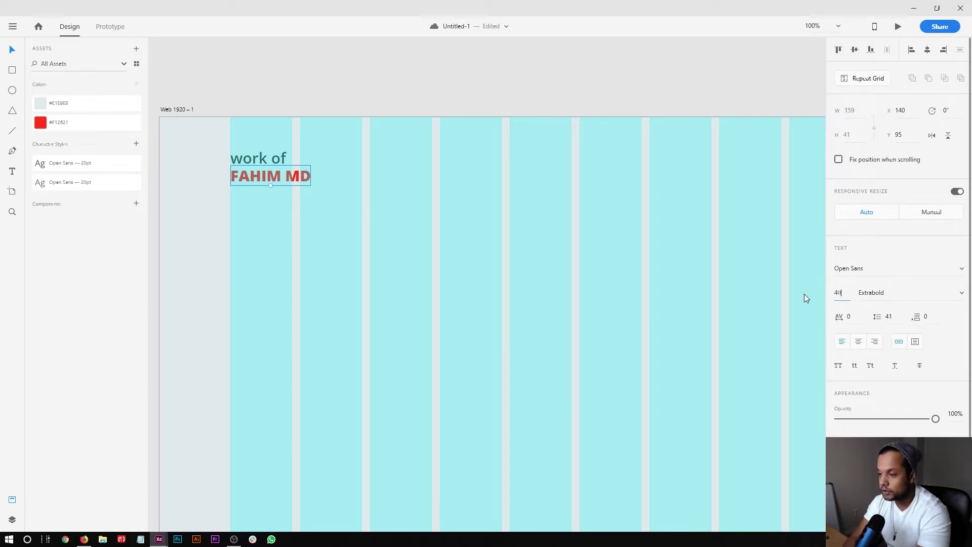
{"action": "key", "text": "Return"}
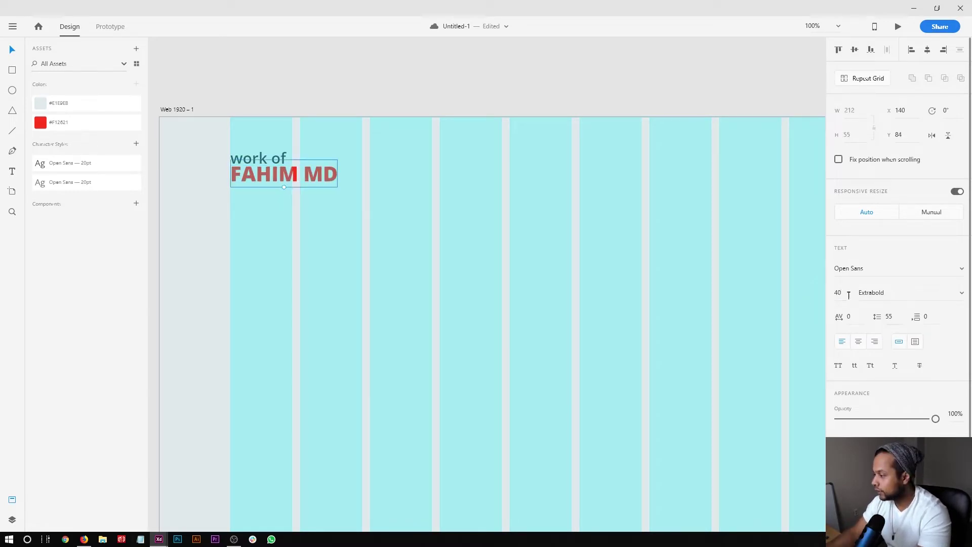
{"action": "type", "text": "35"}
{"action": "key", "text": "Return"}
{"action": "left_click", "coordinate": [714, 283]}
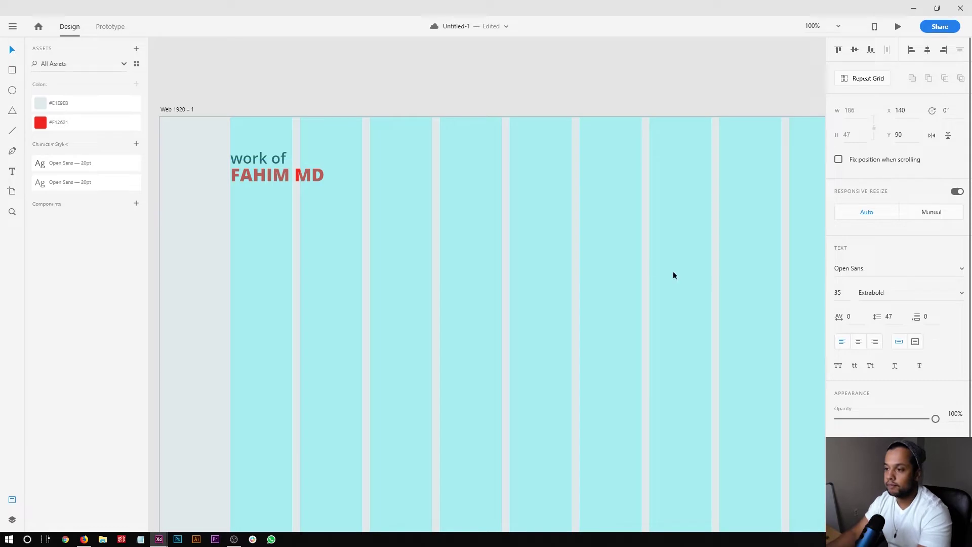
Step: Move the designer's name slightly down to Y 101, keeping it aligned with the "work of" text
{"action": "left_click", "coordinate": [234, 166]}
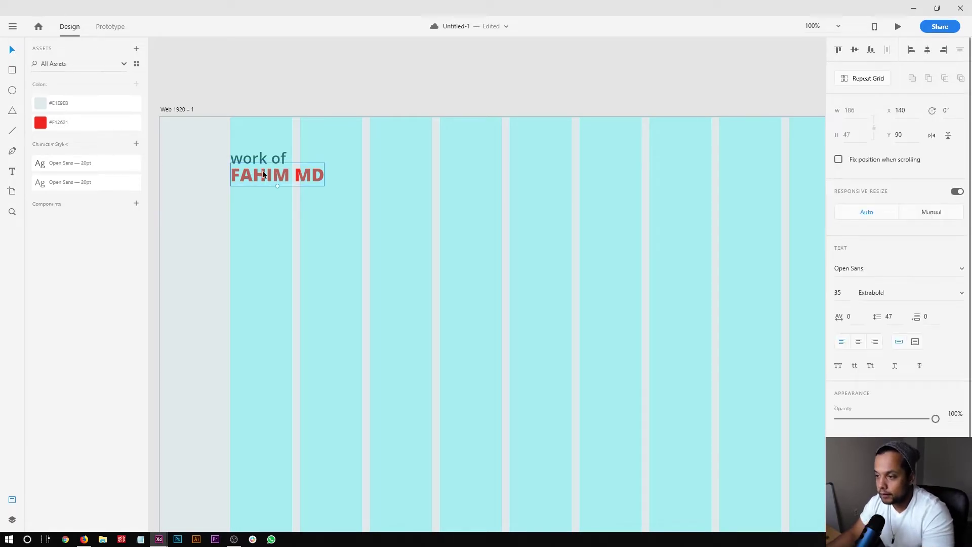
{"action": "left_click_drag", "start_coordinate": [263, 174], "coordinate": [263, 180]}
{"action": "left_click", "coordinate": [263, 158]}
{"action": "left_click", "coordinate": [278, 181]}
Step: Widen the letter spacing of the designer's name, trying 100 and 200 before settling on 220
{"action": "left_click", "coordinate": [856, 320]}
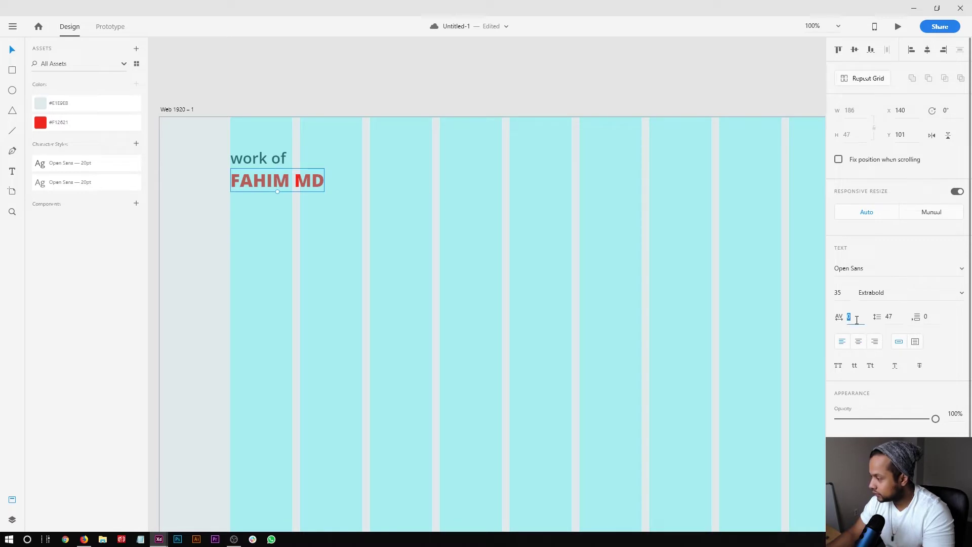
{"action": "type", "text": "100"}
{"action": "key", "text": "Return"}
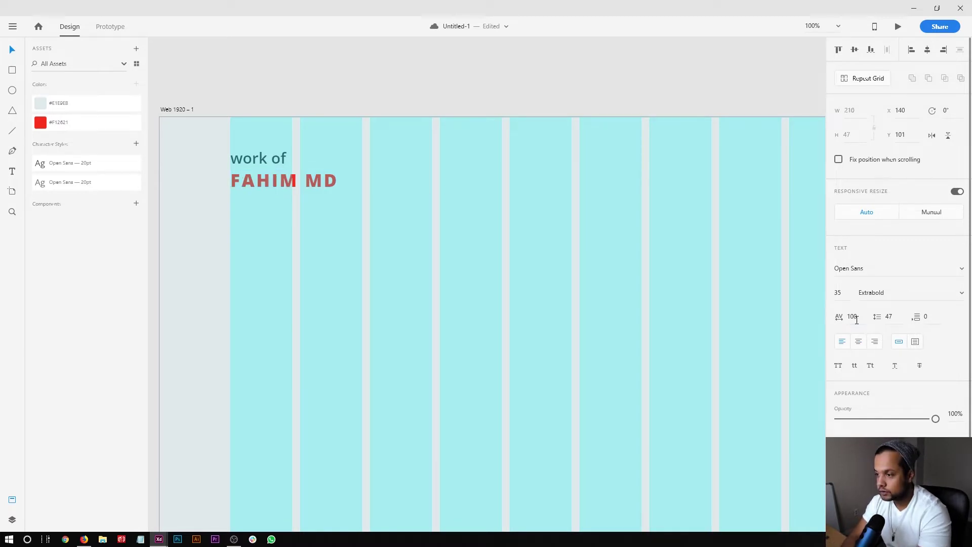
{"action": "left_click", "coordinate": [857, 319]}
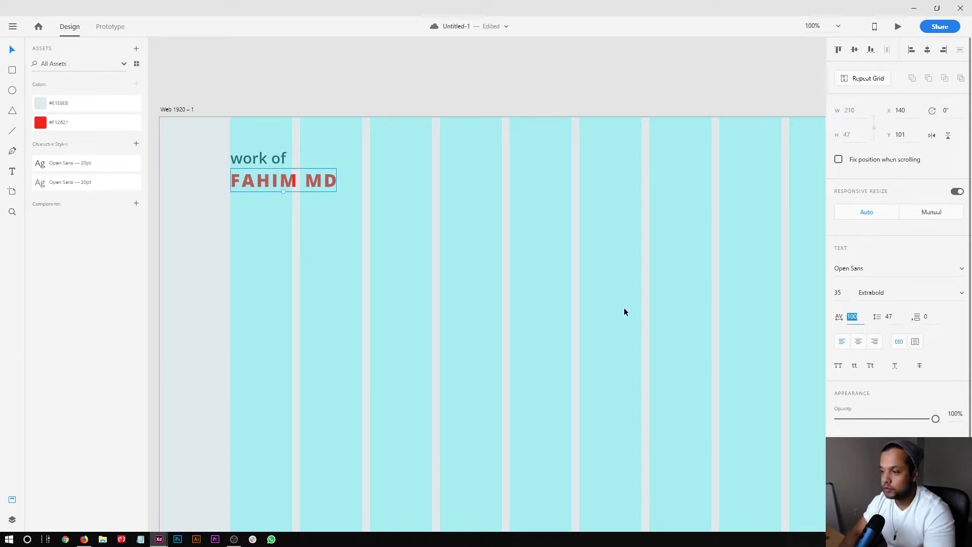
{"action": "key", "text": "Up"}
{"action": "key", "text": "Up"}
{"action": "type", "text": "200"}
{"action": "key", "text": "Return"}
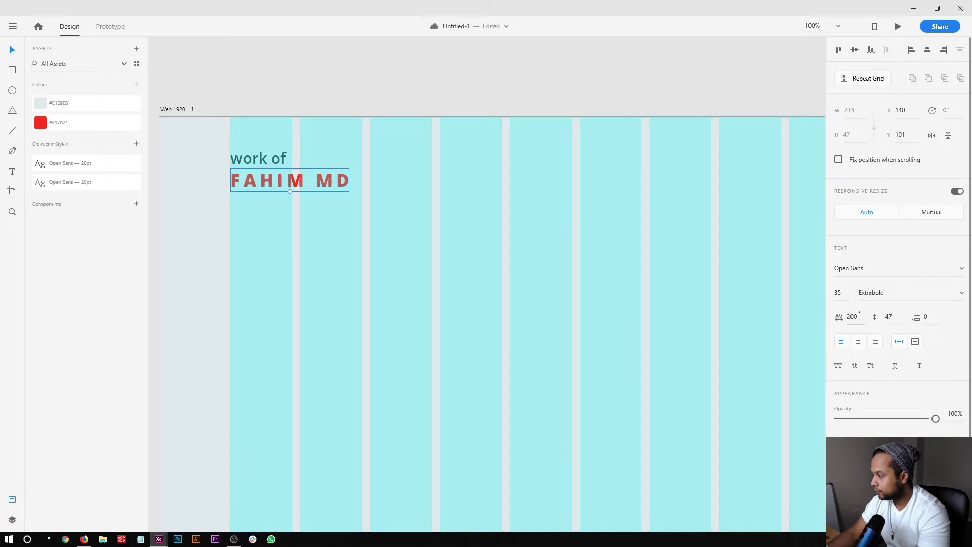
{"action": "left_click", "coordinate": [831, 314]}
{"action": "type", "text": "225"}
{"action": "key", "text": "Return"}
{"action": "left_click", "coordinate": [479, 236]}
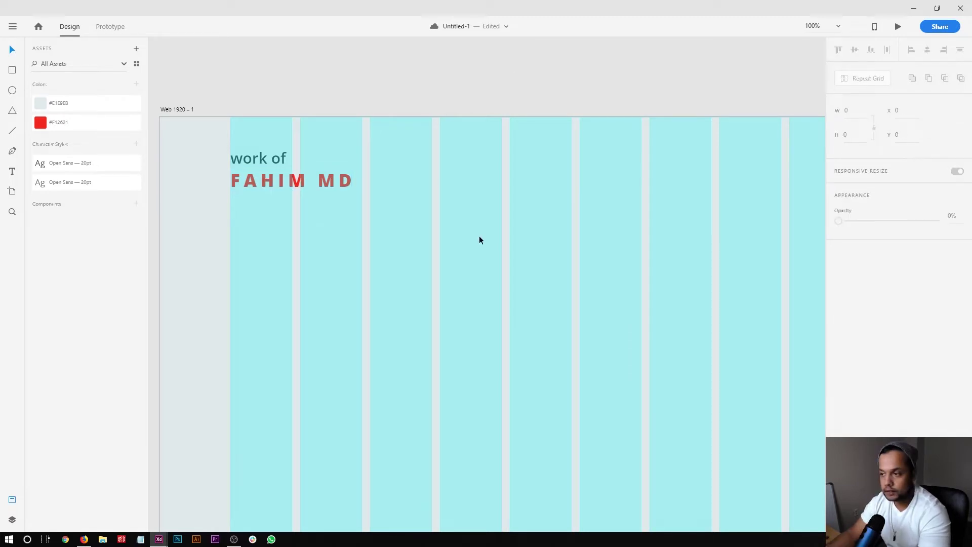
Step: Tighten the letter spacing of the "work of" text to -20
{"action": "left_click_drag", "start_coordinate": [479, 238], "coordinate": [433, 208]}
{"action": "left_click", "coordinate": [213, 128]}
{"action": "double_click", "coordinate": [862, 317]}
{"action": "type", "text": "-10"}
{"action": "key", "text": "Return"}
{"action": "type", "text": "-10"}
{"action": "key", "text": "Return"}
{"action": "type", "text": "-21"}
{"action": "key", "text": "Return"}
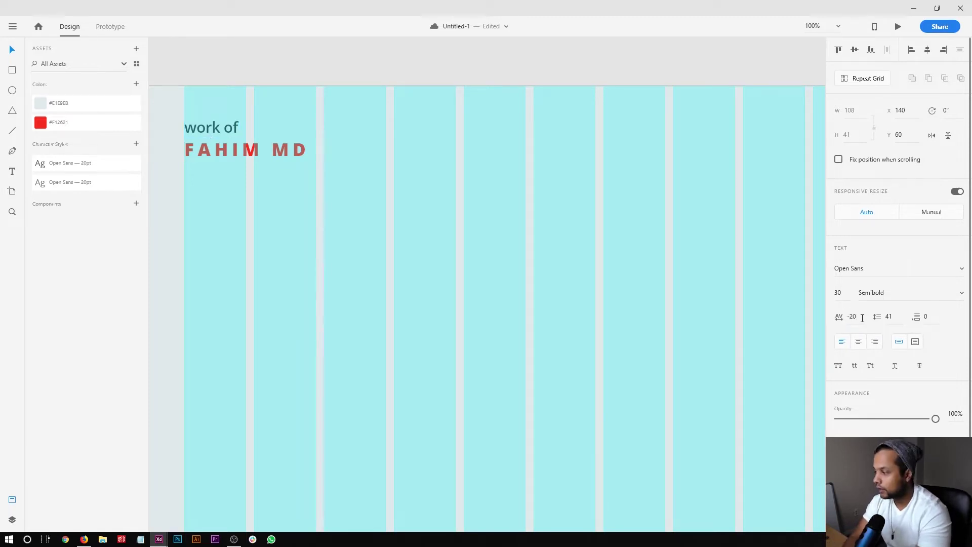
{"action": "double_click", "coordinate": [861, 317]}
{"action": "left_click", "coordinate": [860, 317]}
{"action": "key", "text": "Return"}
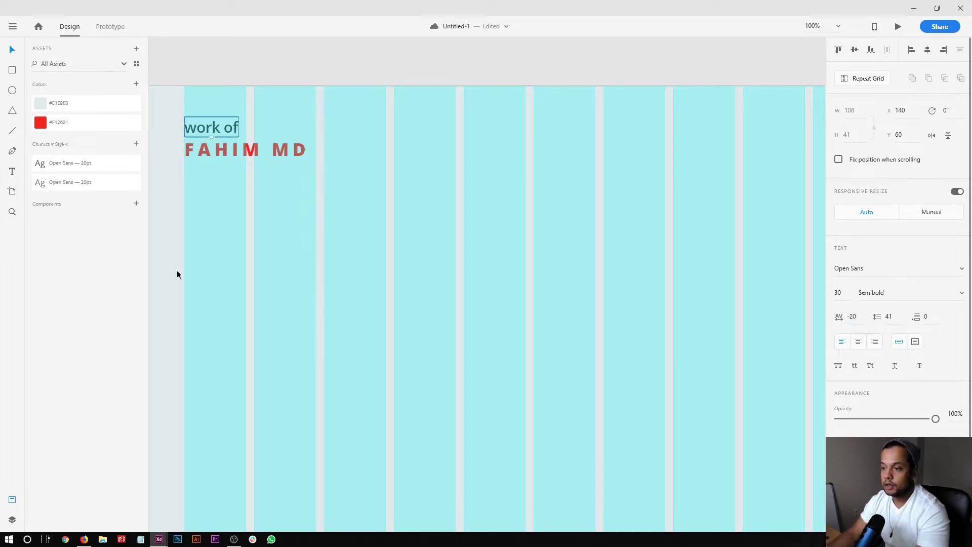
{"action": "left_click", "coordinate": [223, 149]}
{"action": "left_click", "coordinate": [225, 122], "text": "shift"}
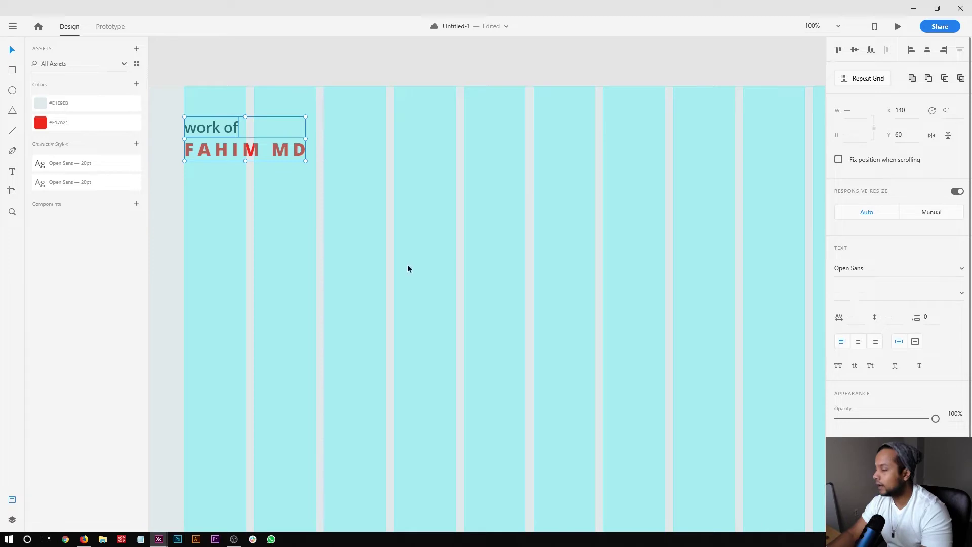
{"action": "left_click", "coordinate": [244, 175]}
{"action": "left_click", "coordinate": [242, 147]}
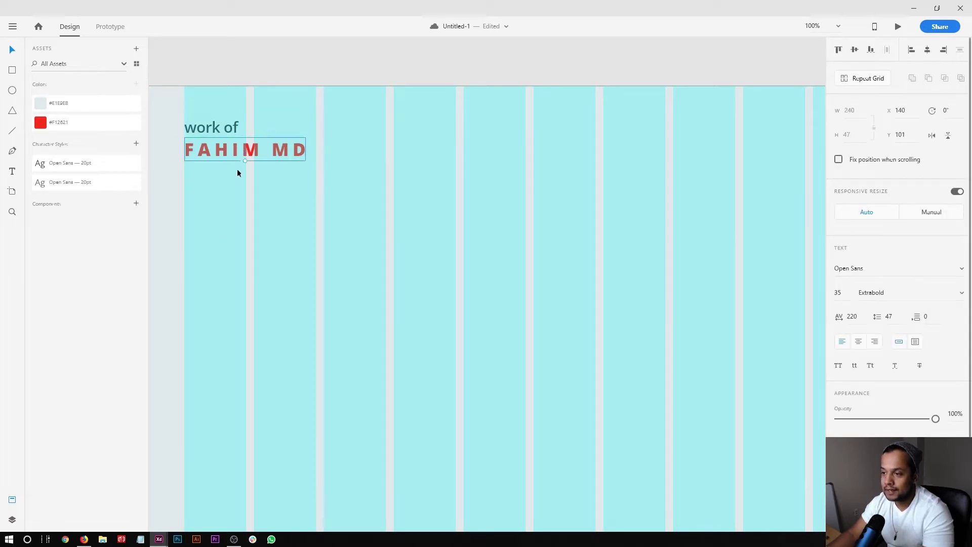
{"action": "left_click", "coordinate": [252, 193]}
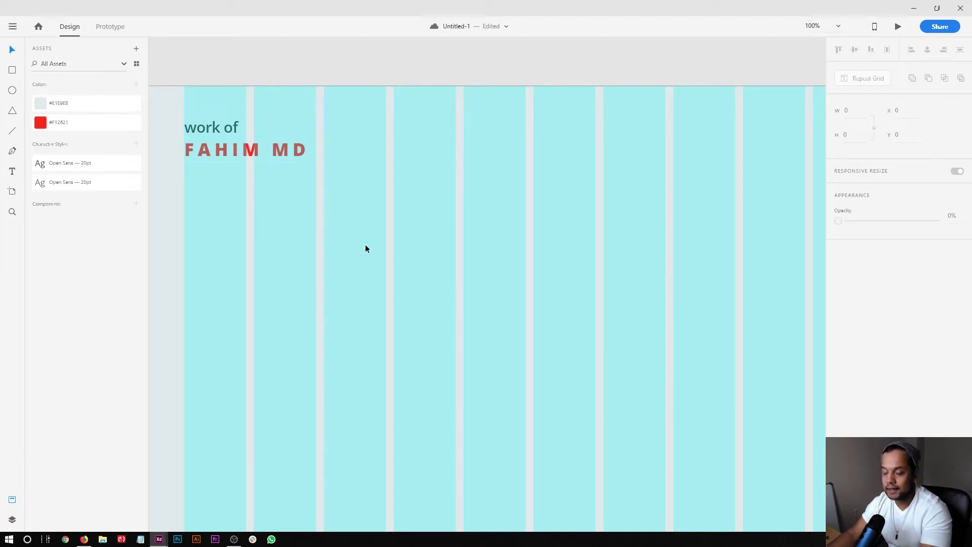
{"action": "scroll", "coordinate": [366, 245], "scroll_direction": "up", "scroll_amount": 4}
{"action": "scroll", "coordinate": [366, 245], "scroll_direction": "down", "scroll_amount": 2}
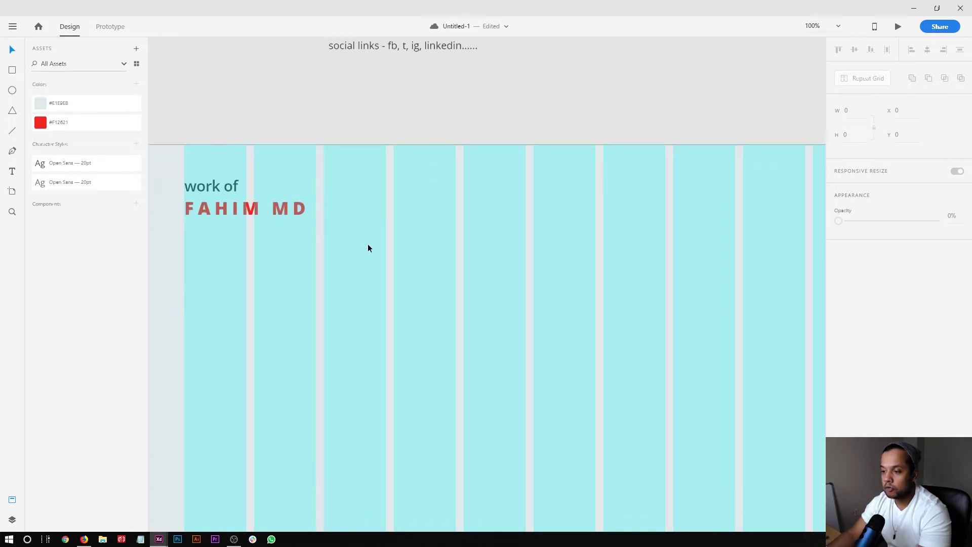
{"action": "left_click", "coordinate": [225, 183]}
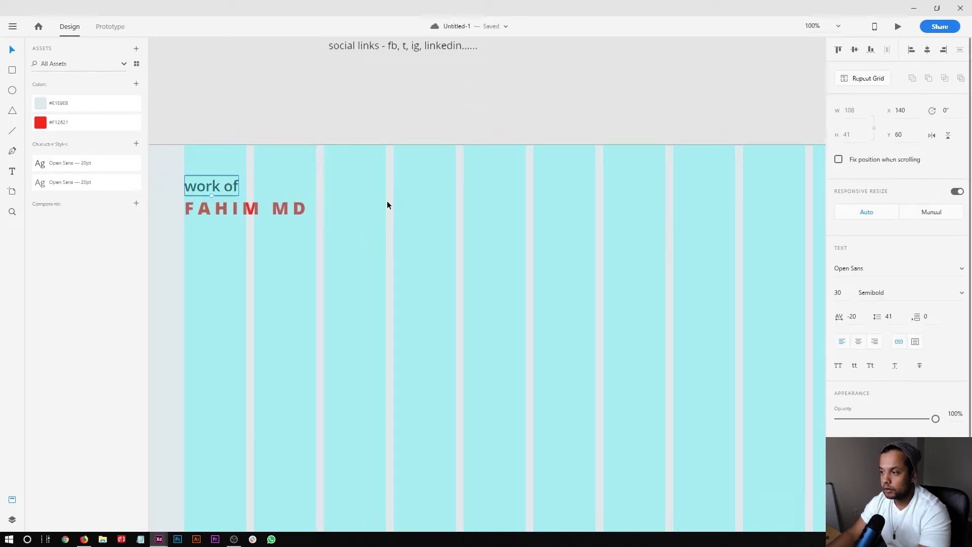
Step: Duplicate the content notes text below the logo at X 140, Y 184 and replace the copy's text with the placeholder "sdasdadaasads"
{"action": "scroll", "coordinate": [387, 201], "scroll_direction": "up", "scroll_amount": 2}
{"action": "left_click", "coordinate": [349, 72]}
{"action": "left_click_drag", "start_coordinate": [349, 71], "coordinate": [414, 467]}
{"action": "left_click_drag", "start_coordinate": [432, 388], "coordinate": [222, 320]}
{"action": "double_click", "coordinate": [221, 351]}
{"action": "key", "text": "ctrl+a"}
{"action": "type", "text": "sdasdadaasads"}
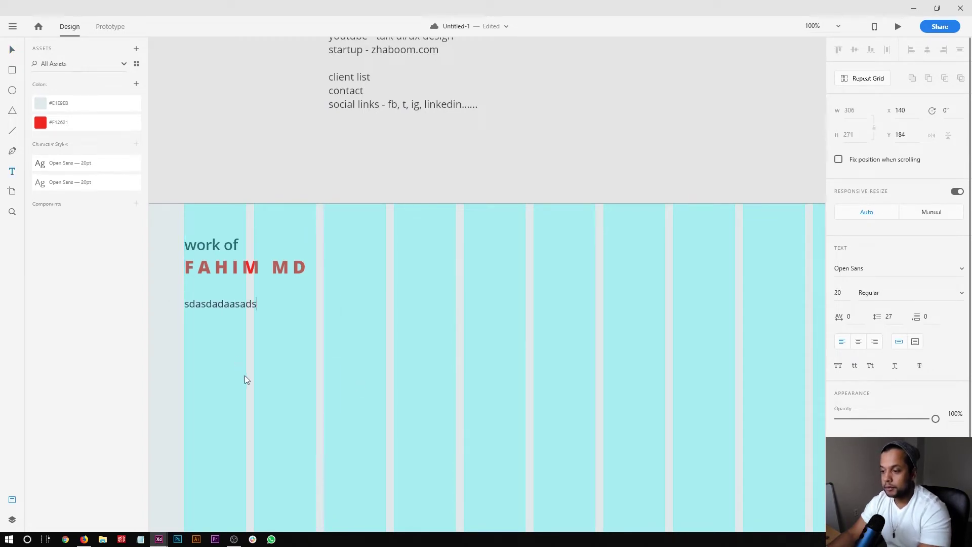
Step: Apply the second saved Open Sans 20pt character style to the placeholder text below the logo
{"action": "key", "text": "ctrl+a"}
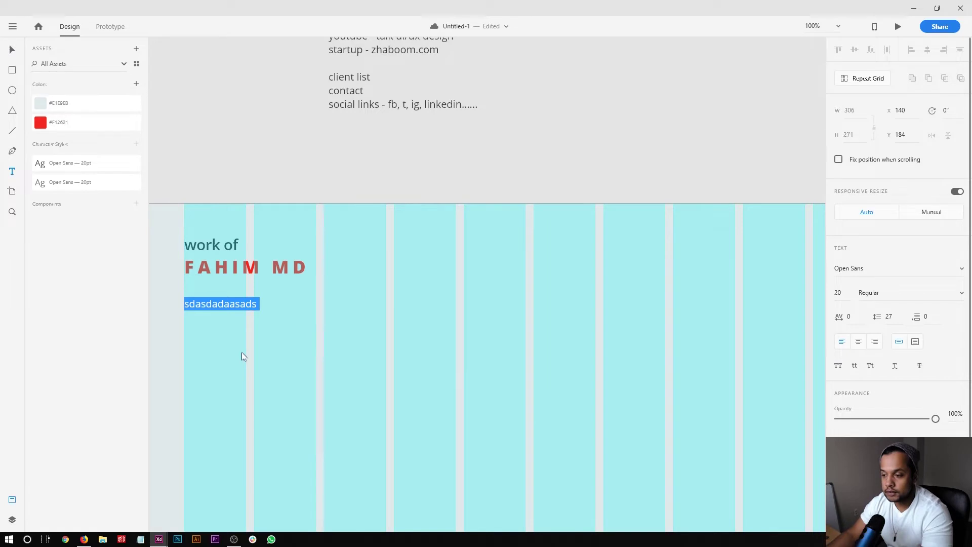
{"action": "key", "text": "Escape"}
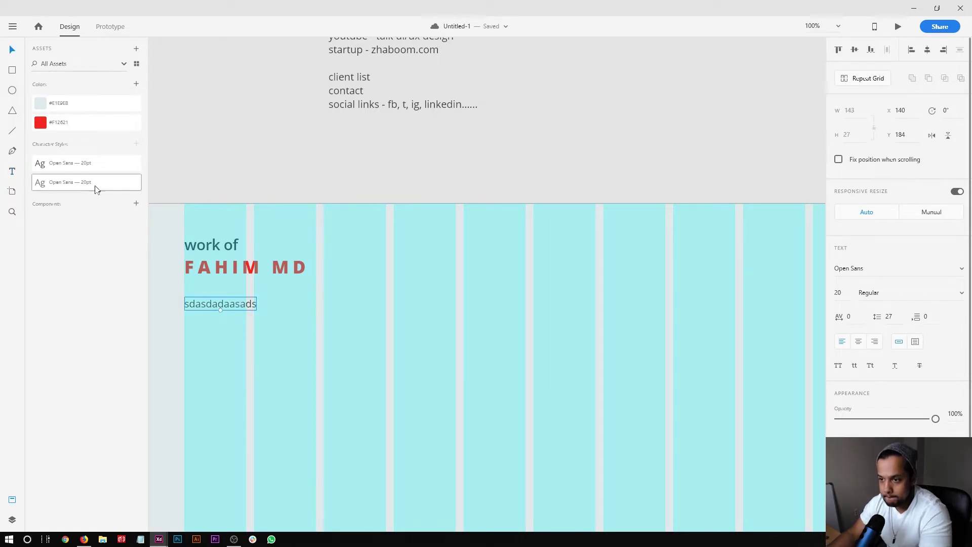
{"action": "left_click", "coordinate": [78, 189]}
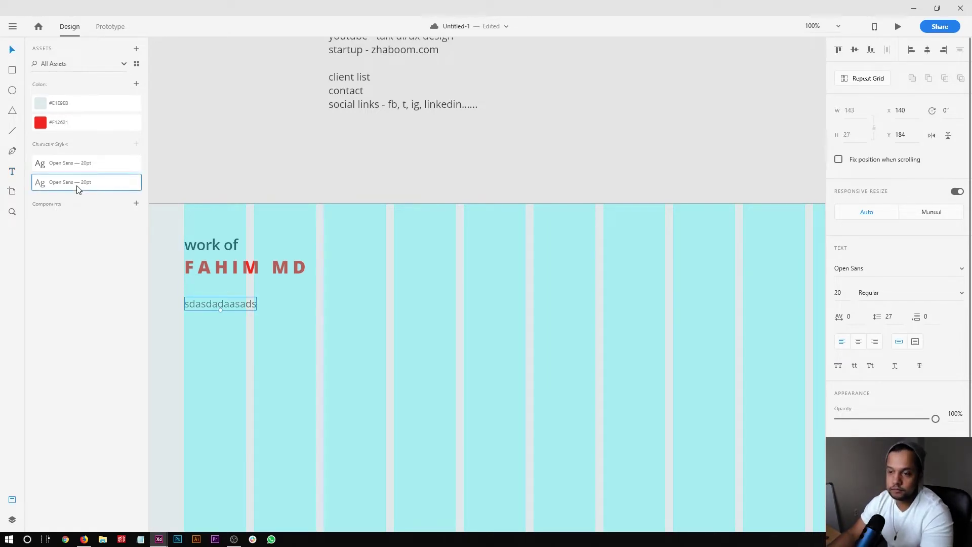
Step: Replace the placeholder with three lines repeating "something": three words on each of the first two lines and two words on the third
{"action": "double_click", "coordinate": [225, 304]}
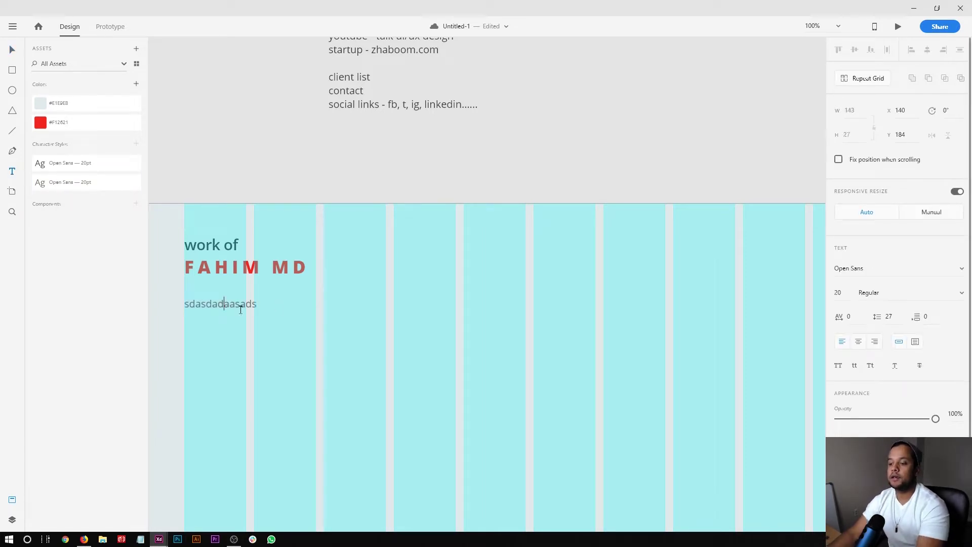
{"action": "key", "text": "ctrl+a"}
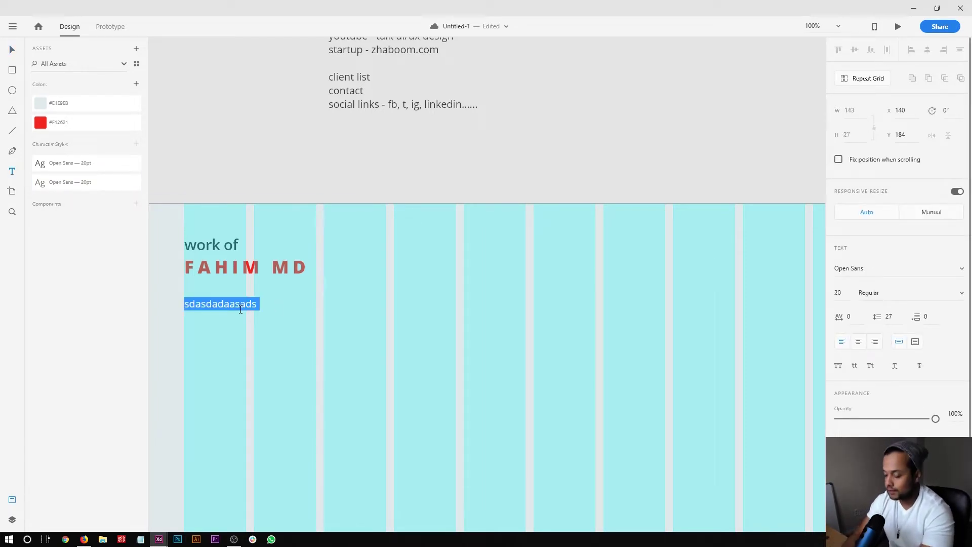
{"action": "type", "text": "something som"}
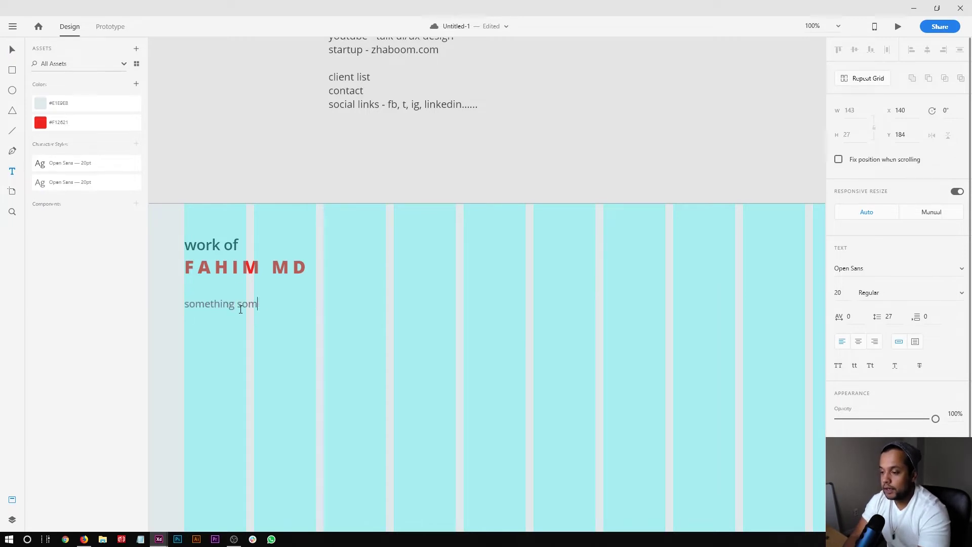
{"action": "type", "text": "ething something somethin"}
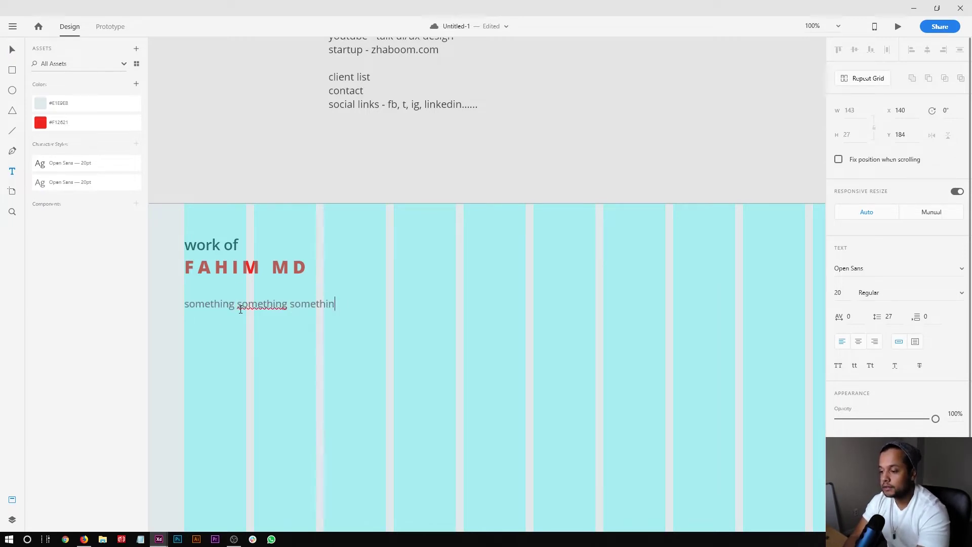
{"action": "type", "text": "something something something"}
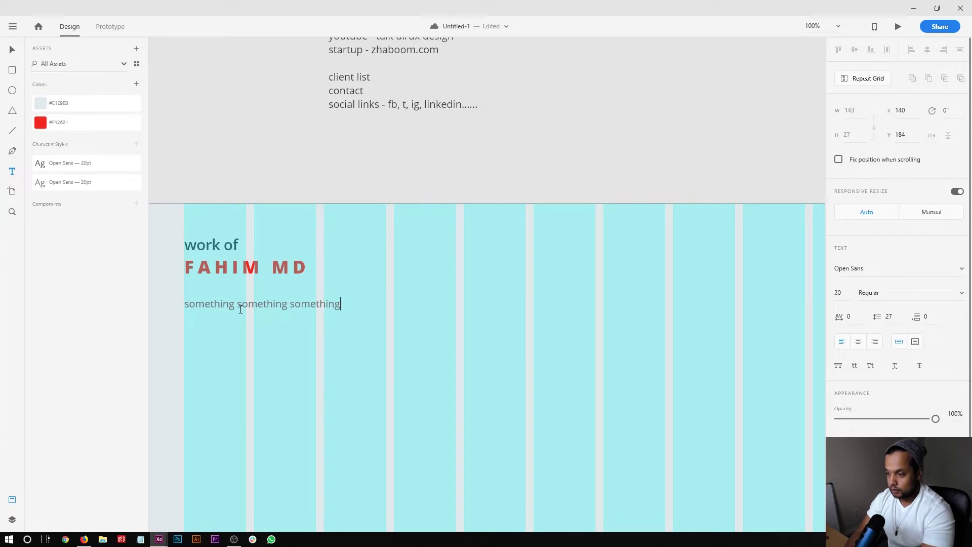
{"action": "type", "text": "something something something"}
{"action": "key", "text": "Escape"}
{"action": "double_click", "coordinate": [341, 317]}
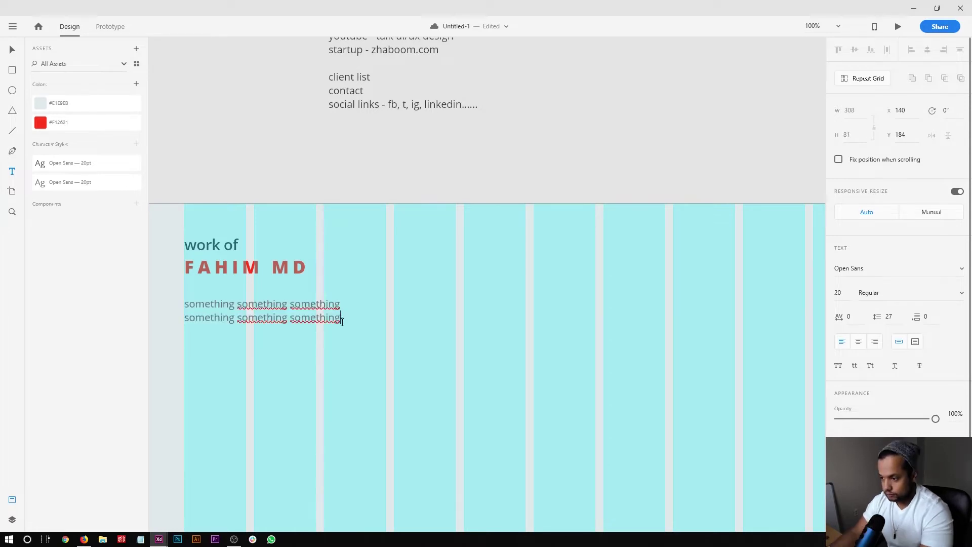
{"action": "type", "text": "something something something"}
{"action": "key", "text": "BackSpace"}
{"action": "key", "text": "BackSpace"}
{"action": "key", "text": "BackSpace"}
{"action": "key", "text": "BackSpace"}
{"action": "key", "text": "BackSpace"}
{"action": "key", "text": "BackSpace"}
{"action": "key", "text": "BackSpace"}
{"action": "key", "text": "BackSpace"}
{"action": "key", "text": "BackSpace"}
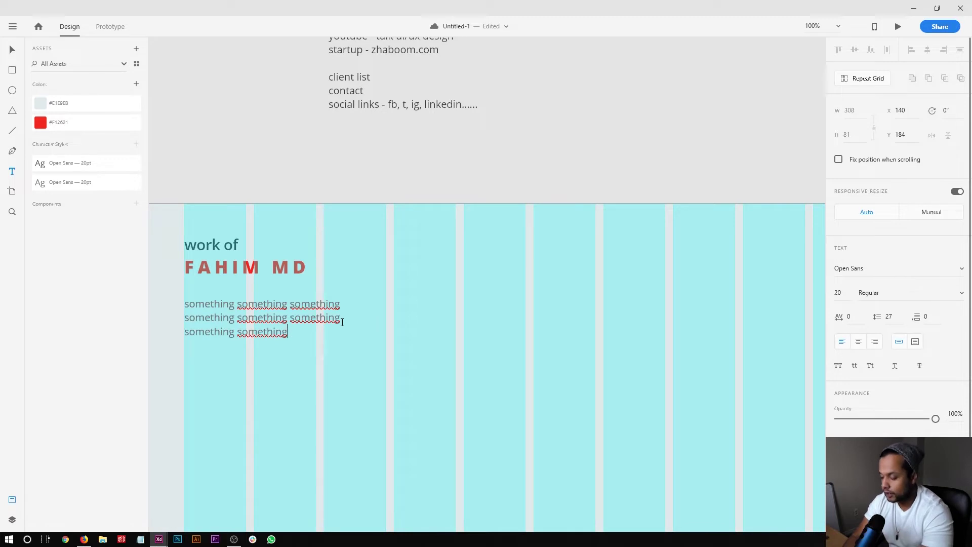
Step: Finish the three-line placeholder description below the logo with a period
{"action": "key", "text": "Escape"}
{"action": "key", "text": "t"}
{"action": "left_click", "coordinate": [304, 331]}
{"action": "key", "text": "ctrl+a"}
{"action": "left_click", "coordinate": [302, 334]}
{"action": "key", "text": "Escape"}
{"action": "left_click", "coordinate": [413, 344]}
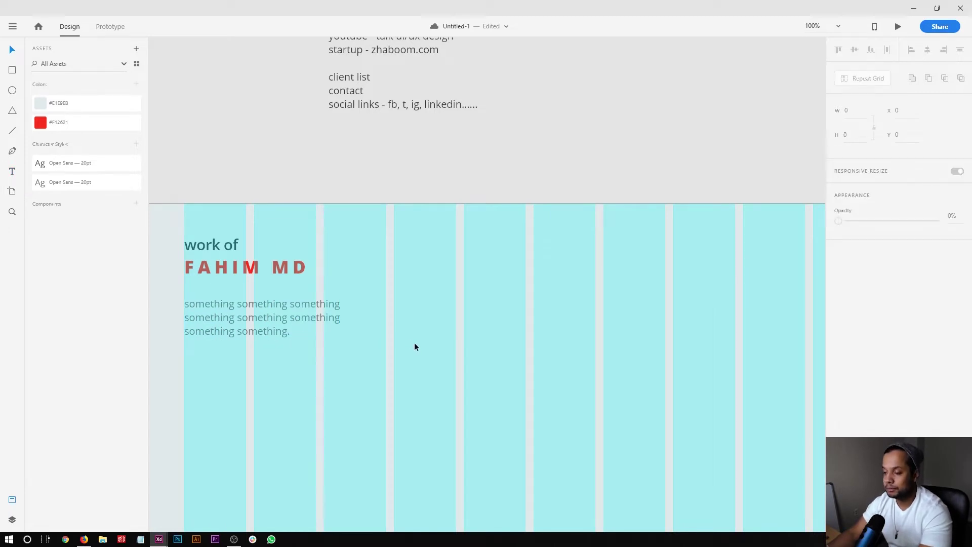
{"action": "left_click_drag", "start_coordinate": [436, 367], "coordinate": [324, 269]}
{"action": "key", "text": "ctrl+0"}
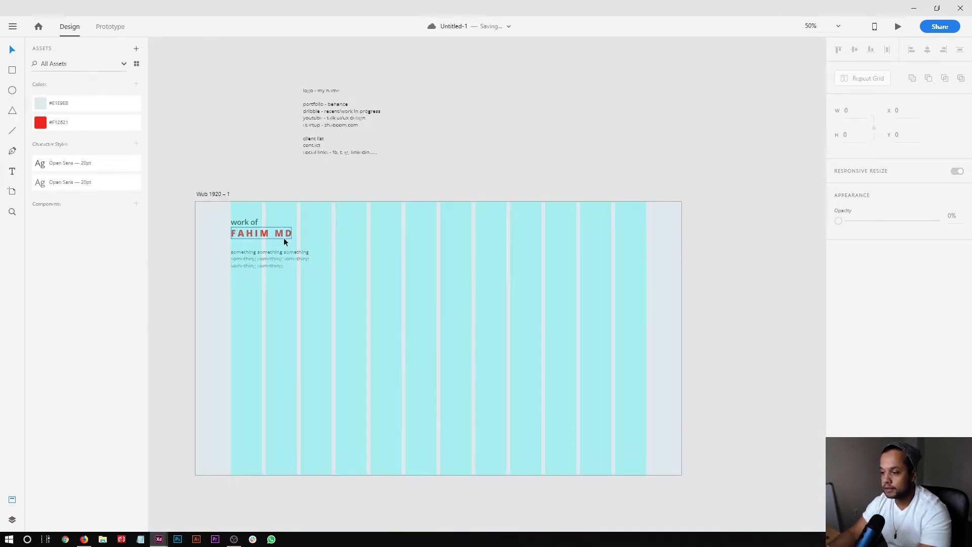
Step: Rename the Web 1920 artboard as "main"
{"action": "left_click", "coordinate": [229, 194]}
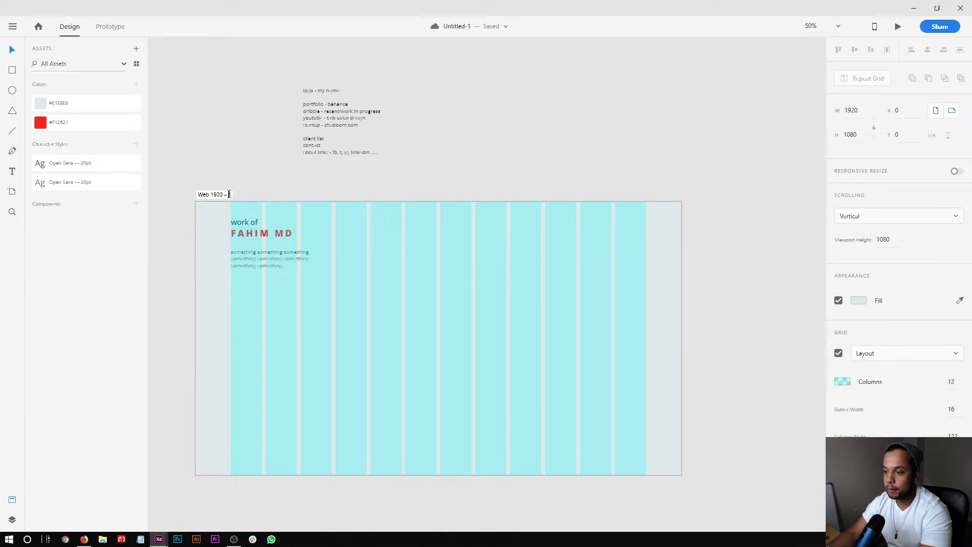
{"action": "key", "text": "BackSpace"}
{"action": "type", "text": "main"}
{"action": "key", "text": "Return"}
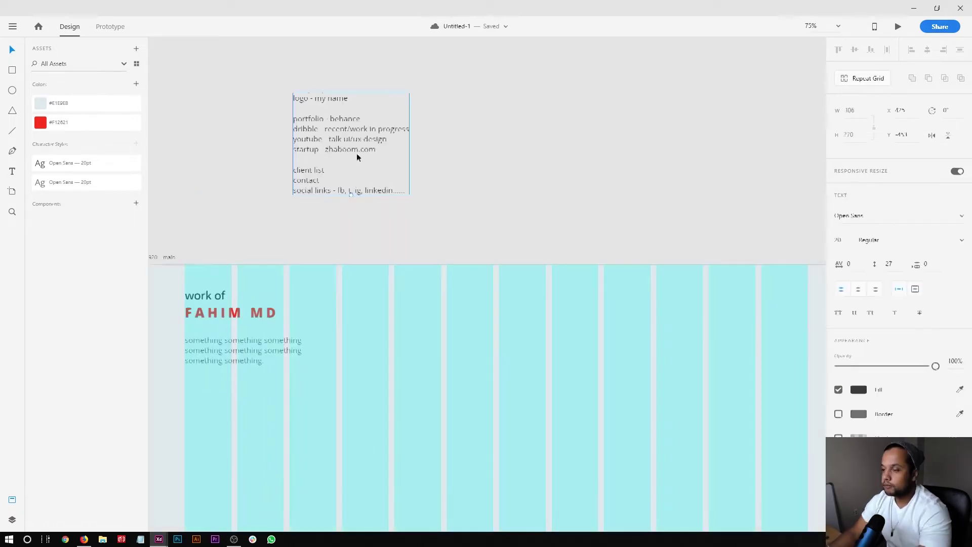
{"action": "key", "text": "Delete"}
Step: Review the content notes above the artboard, focusing on the lines from portfolio to startup
{"action": "left_click_drag", "start_coordinate": [380, 150], "coordinate": [456, 202]}
{"action": "key", "text": "Escape"}
{"action": "key", "text": "z"}
{"action": "key", "text": "t"}
{"action": "left_click", "coordinate": [476, 278]}
{"action": "double_click", "coordinate": [476, 277]}
{"action": "left_click", "coordinate": [477, 279]}
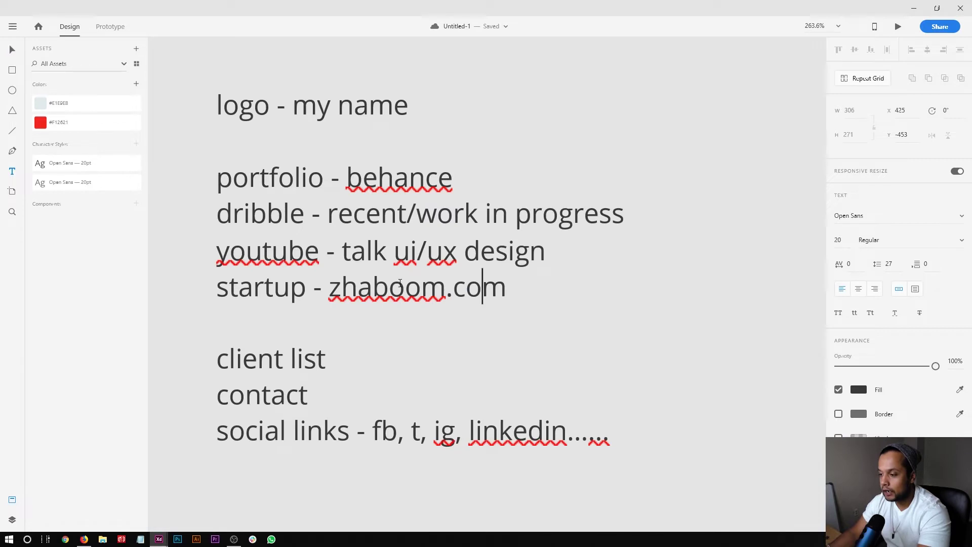
{"action": "left_click_drag", "start_coordinate": [514, 295], "coordinate": [216, 177]}
{"action": "key", "text": "Escape"}
{"action": "key", "text": "Escape"}
{"action": "key", "text": "ctrl+1"}
{"action": "scroll", "coordinate": [328, 254], "scroll_direction": "down", "scroll_amount": 10}
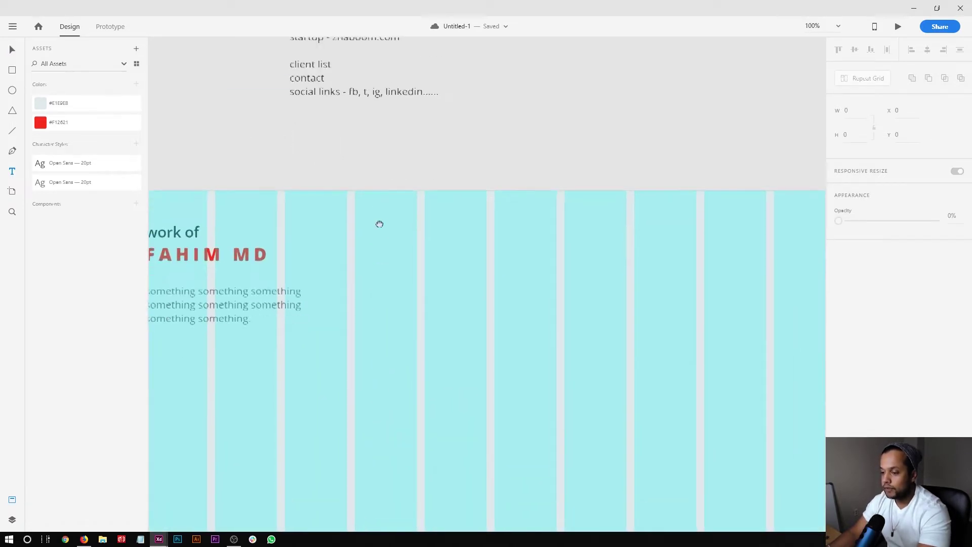
Step: Duplicate the placeholder description horizontally to X 692, Y 184, aligned with a grid column
{"action": "left_click", "coordinate": [183, 277]}
{"action": "left_click_drag", "start_coordinate": [183, 277], "coordinate": [470, 279]}
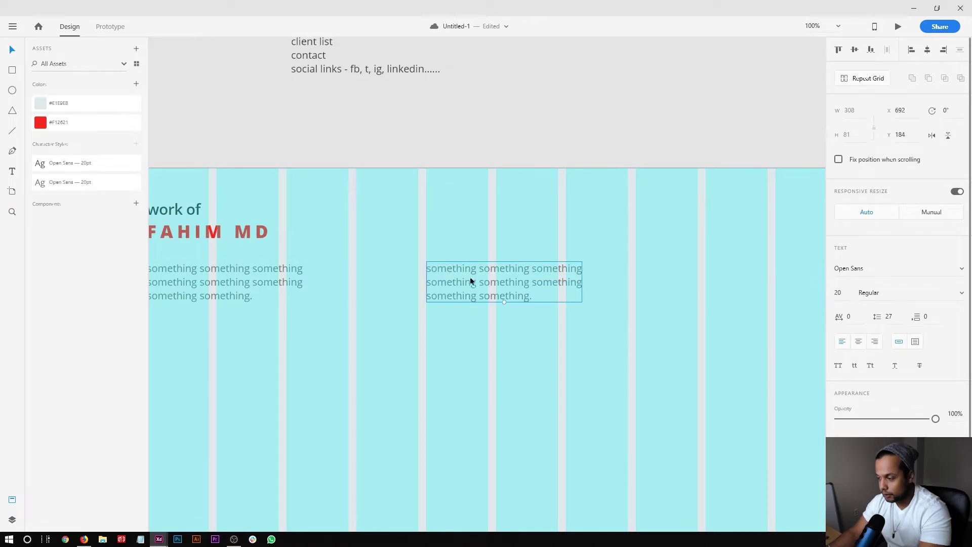
{"action": "left_click_drag", "start_coordinate": [477, 325], "coordinate": [363, 252]}
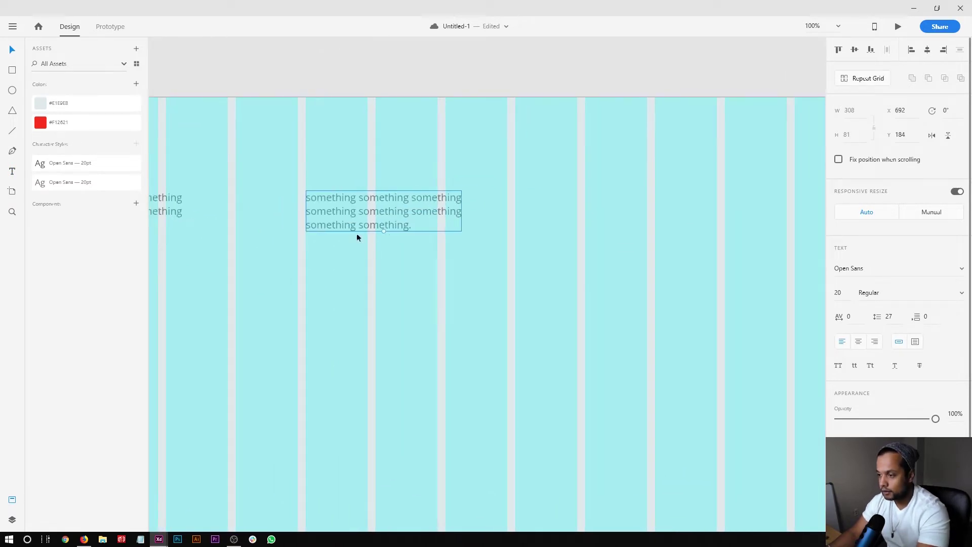
{"action": "scroll", "coordinate": [350, 209], "scroll_direction": "up", "scroll_amount": 4}
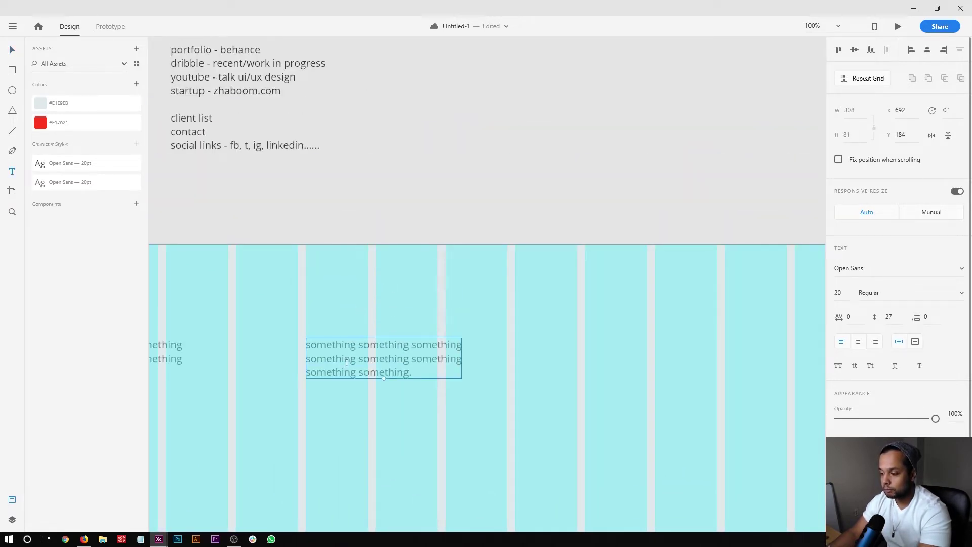
Step: Replace the copied description with "Portfolio" and duplicate that word directly below it
{"action": "double_click", "coordinate": [347, 363]}
{"action": "type", "text": "Por"}
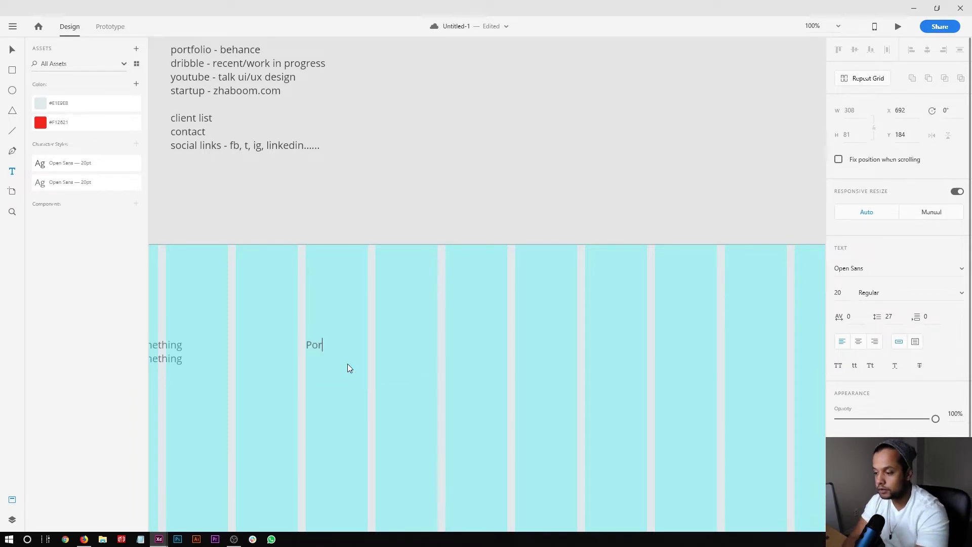
{"action": "type", "text": "tfolio"}
{"action": "key", "text": "Escape"}
{"action": "left_click_drag", "start_coordinate": [325, 344], "coordinate": [327, 359], "text": "alt"}
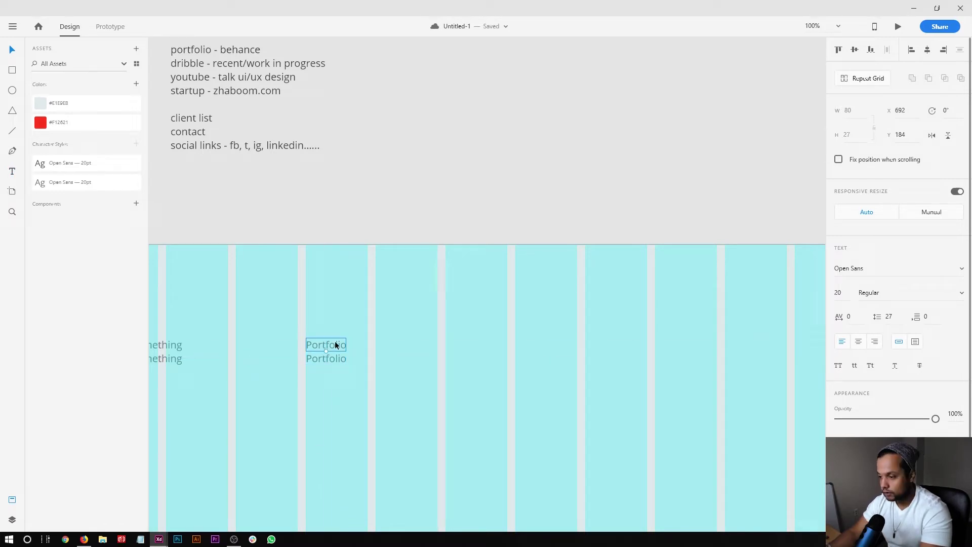
Step: Try a Bold weight on the upper "Portfolio" text and open its fill colour
{"action": "left_click", "coordinate": [839, 293]}
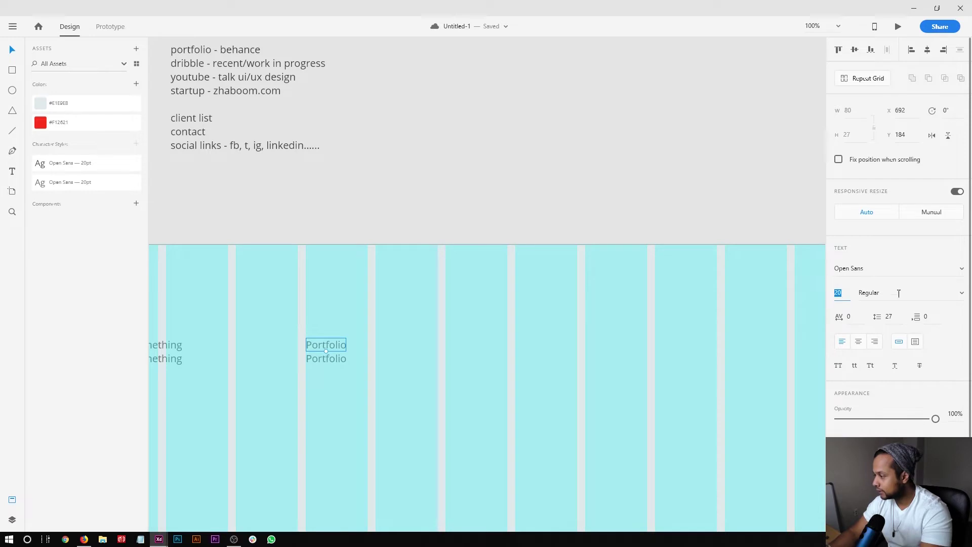
{"action": "left_click", "coordinate": [964, 294]}
{"action": "left_click", "coordinate": [879, 392]}
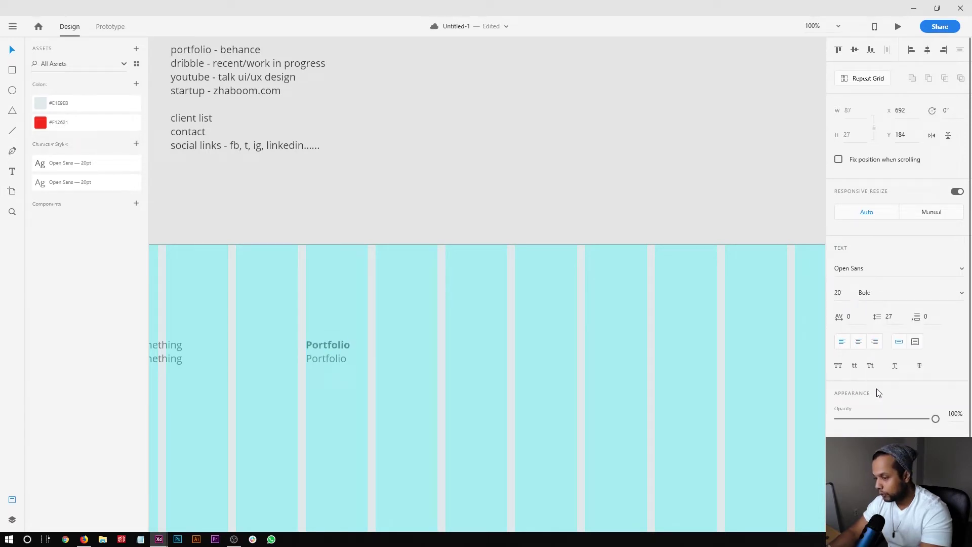
{"action": "left_click", "coordinate": [855, 442]}
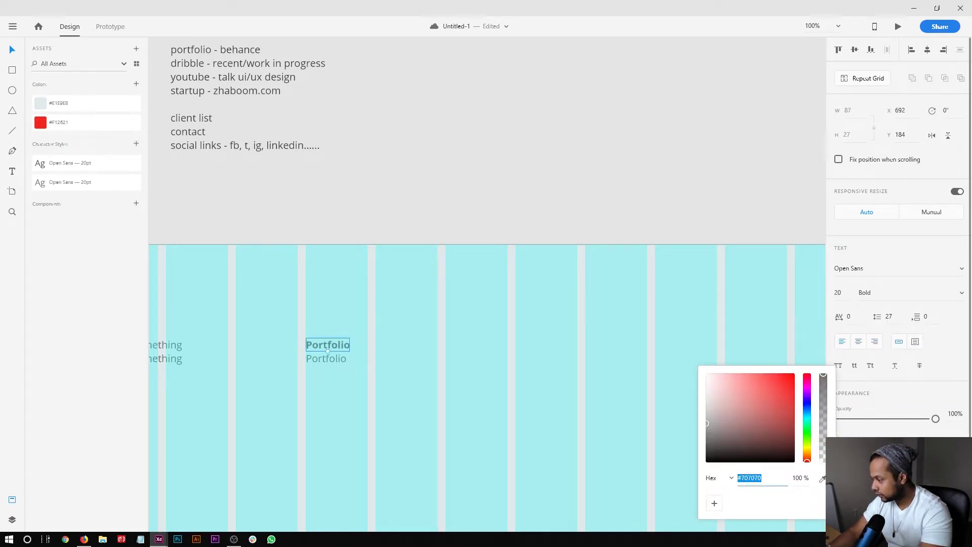
{"action": "left_click", "coordinate": [891, 436]}
Step: Apply the first saved Open Sans 20pt style to the upper "Portfolio" text, then make it Bold at size 50
{"action": "left_click", "coordinate": [92, 165]}
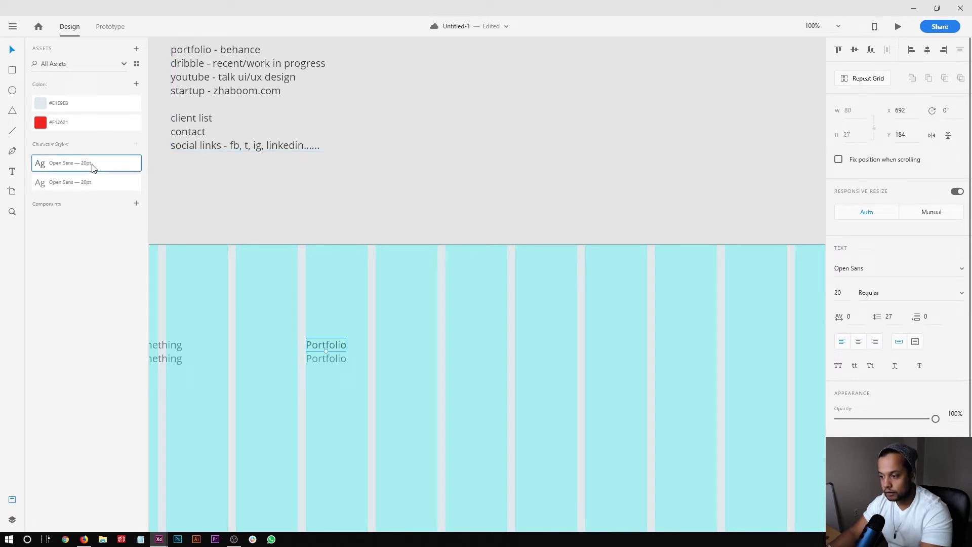
{"action": "left_click", "coordinate": [963, 296]}
{"action": "left_click", "coordinate": [905, 389]}
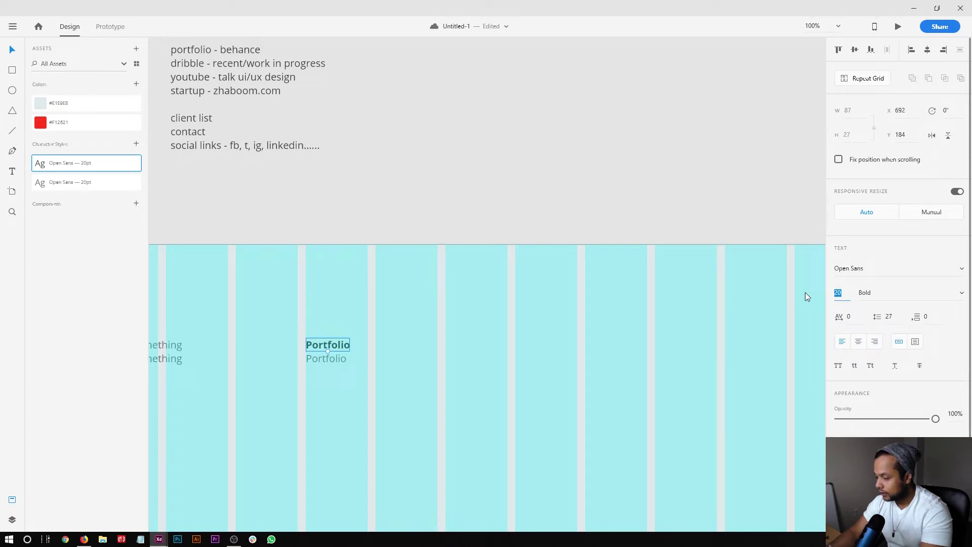
{"action": "type", "text": "50"}
{"action": "key", "text": "Return"}
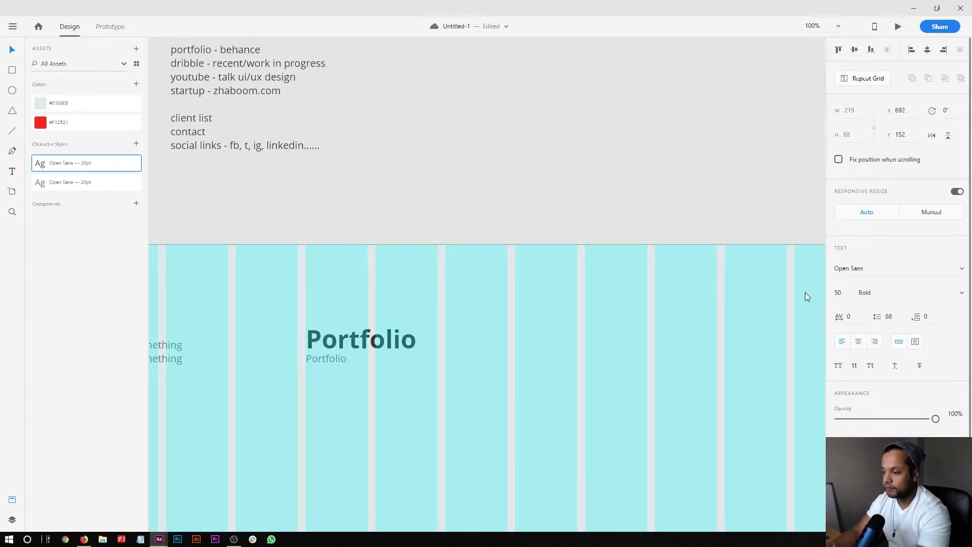
Step: Set the "Portfolio" heading's font size to 60 and move the small "Portfolio" text down to leave a gap
{"action": "left_click", "coordinate": [539, 330]}
{"action": "left_click_drag", "start_coordinate": [486, 343], "coordinate": [635, 239]}
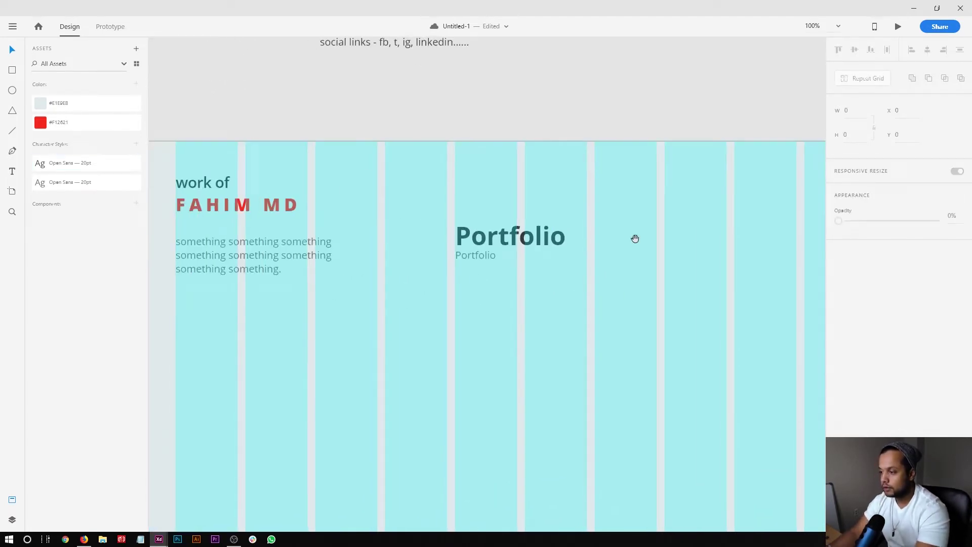
{"action": "left_click", "coordinate": [517, 235]}
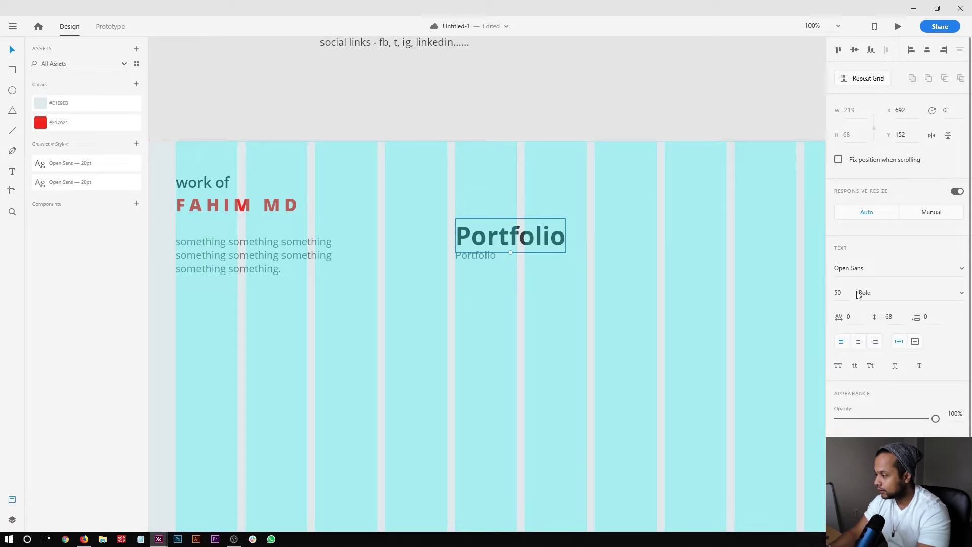
{"action": "type", "text": "60"}
{"action": "key", "text": "Return"}
{"action": "left_click", "coordinate": [545, 310]}
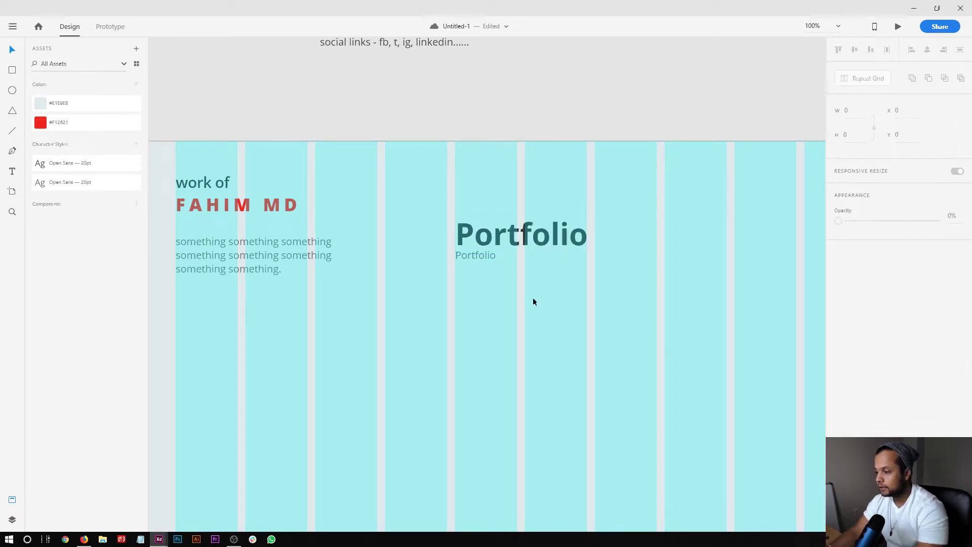
{"action": "left_click_drag", "start_coordinate": [484, 261], "coordinate": [486, 281]}
{"action": "left_click", "coordinate": [500, 324]}
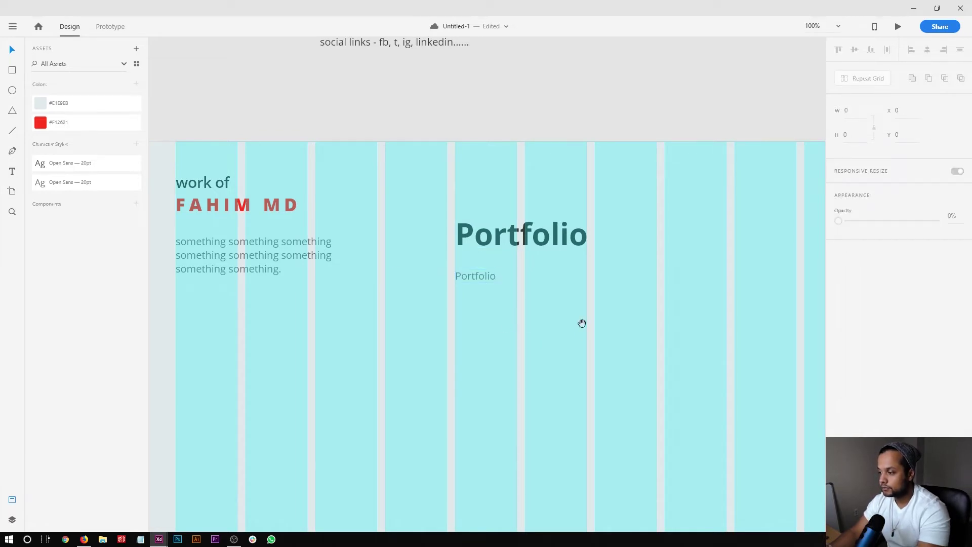
Step: Turn off the artboard's layout grid
{"action": "left_click", "coordinate": [839, 353]}
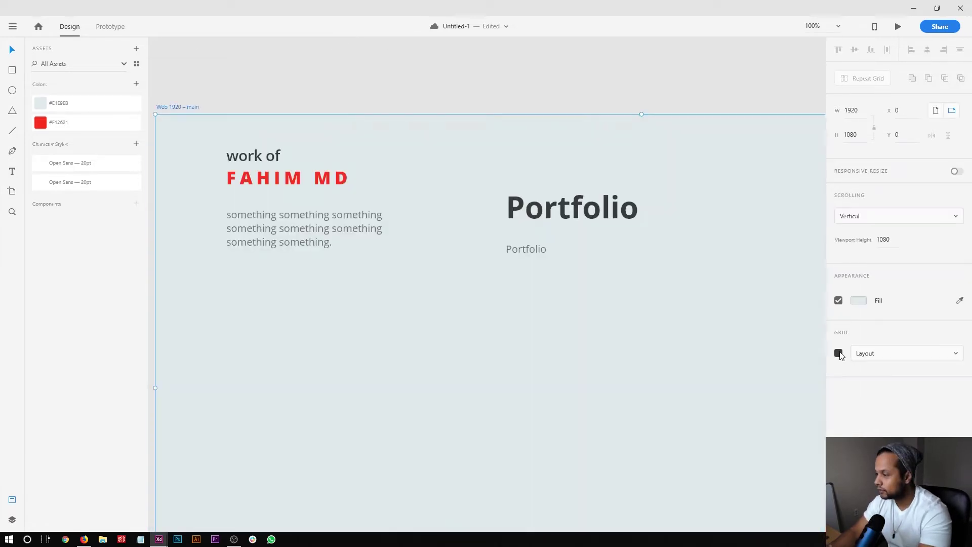
{"action": "left_click_drag", "start_coordinate": [687, 360], "coordinate": [531, 327]}
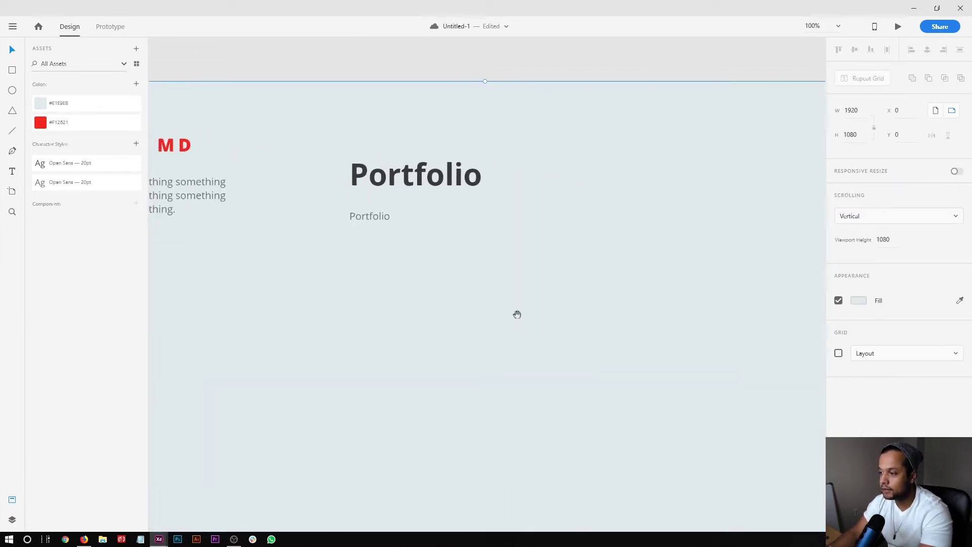
{"action": "left_click", "coordinate": [378, 218]}
{"action": "scroll", "coordinate": [452, 271], "scroll_direction": "left", "scroll_amount": 3}
Step: Set the "Portfolio" heading's font size to 70
{"action": "left_click", "coordinate": [465, 170]}
{"action": "type", "text": "70"}
{"action": "key", "text": "Return"}
{"action": "left_click", "coordinate": [712, 295]}
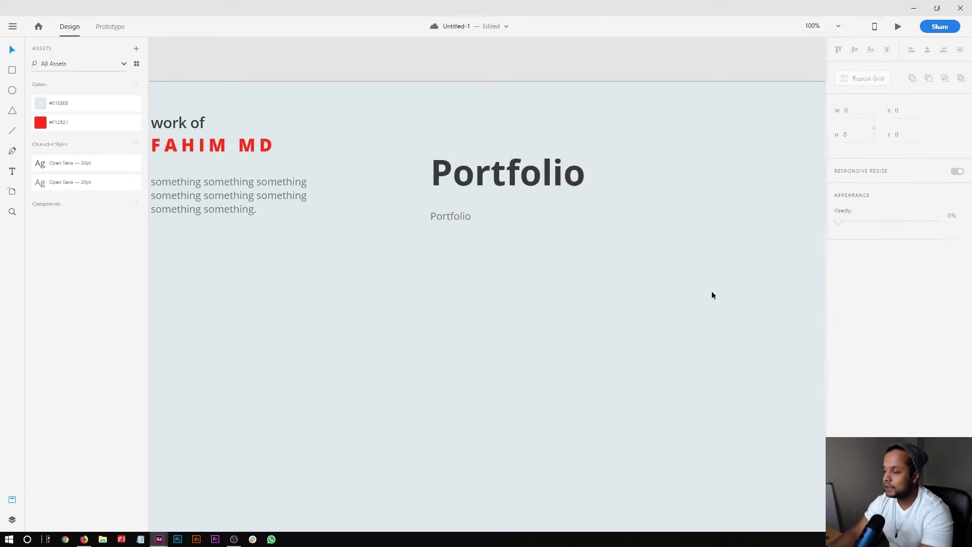
Step: Try a font size of 100 on the "Portfolio" heading and undo it
{"action": "left_click_drag", "start_coordinate": [547, 300], "coordinate": [526, 326]}
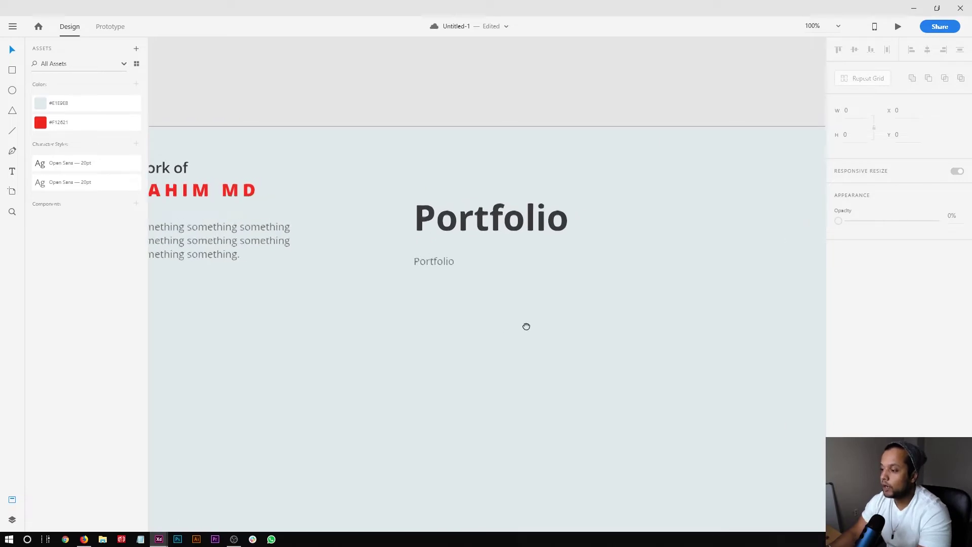
{"action": "left_click", "coordinate": [478, 227]}
{"action": "double_click", "coordinate": [480, 228]}
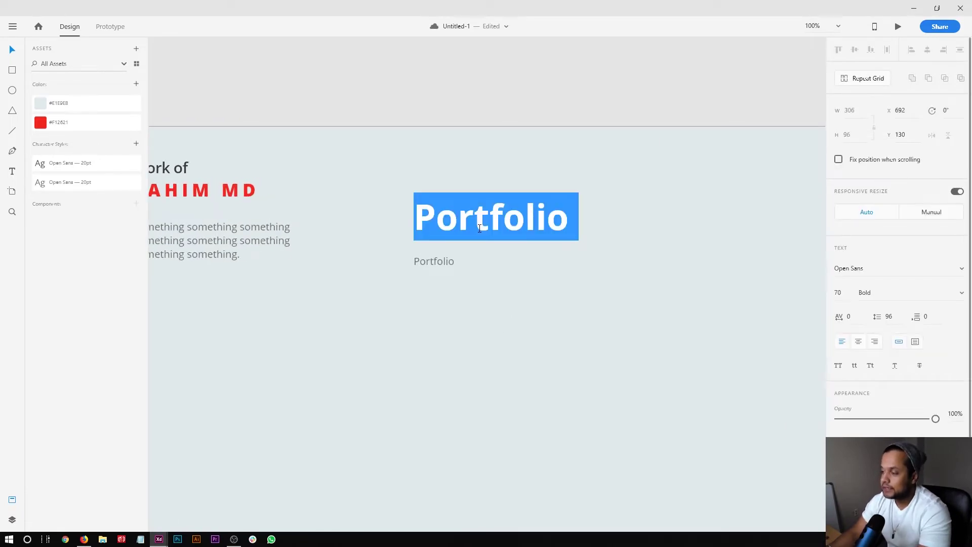
{"action": "left_click", "coordinate": [480, 228]}
{"action": "key", "text": "Escape"}
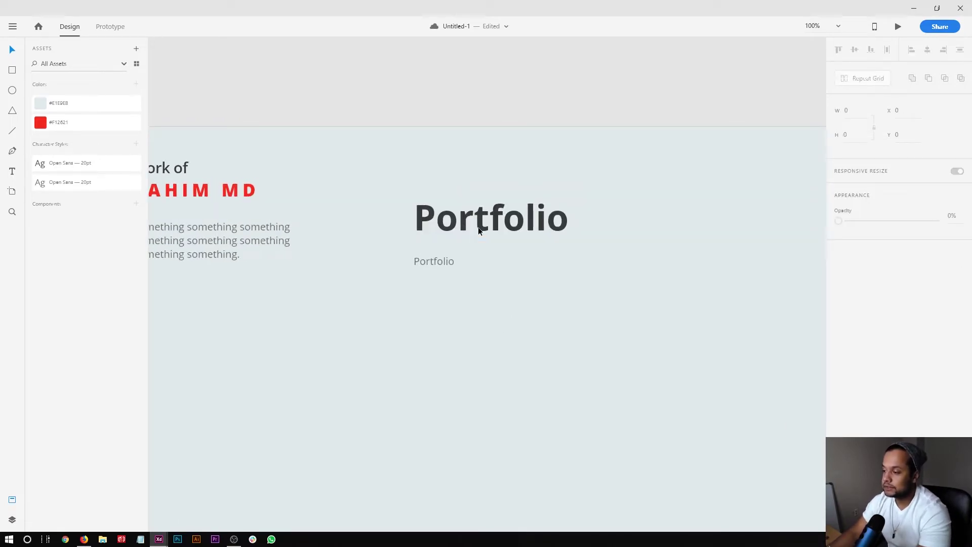
{"action": "left_click", "coordinate": [517, 238]}
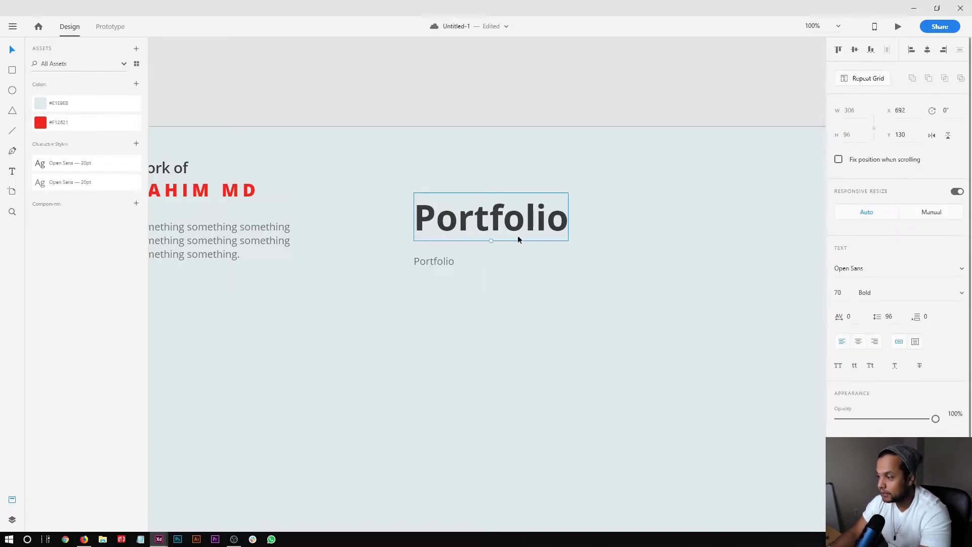
{"action": "type", "text": "1"}
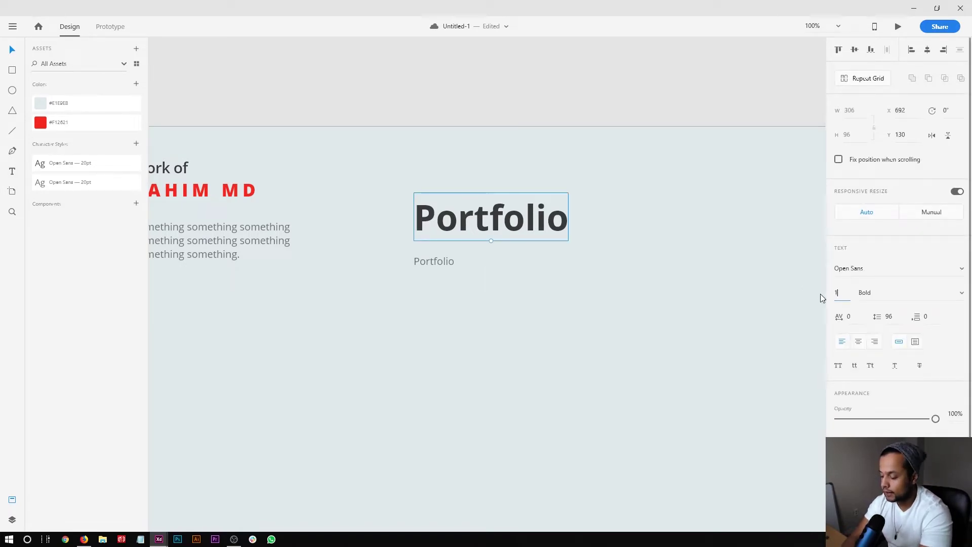
{"action": "type", "text": "00"}
{"action": "key", "text": "Return"}
{"action": "key", "text": "ctrl+z"}
{"action": "left_click", "coordinate": [471, 260]}
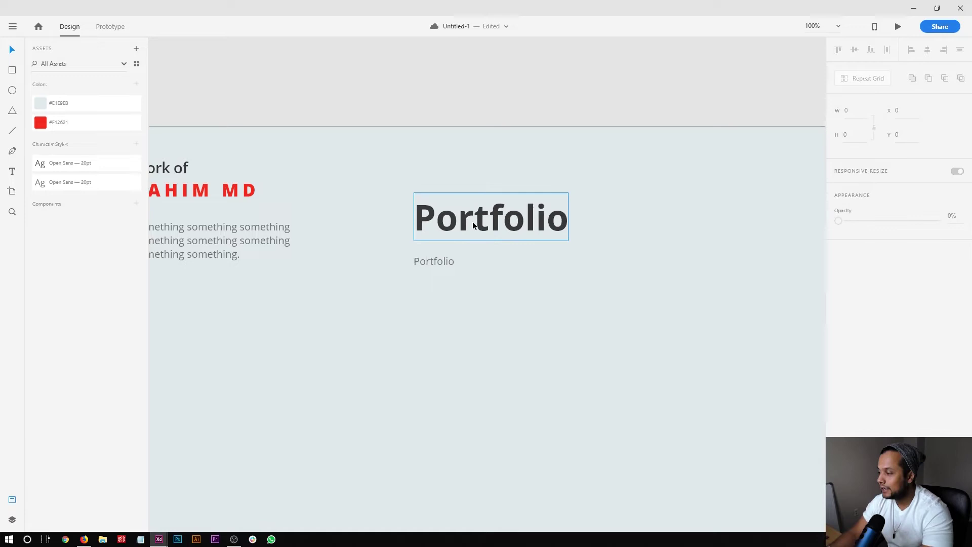
Step: Move the small "Portfolio" text up to Y 225, directly beneath the heading
{"action": "left_click", "coordinate": [472, 225]}
{"action": "left_click", "coordinate": [526, 293]}
{"action": "left_click_drag", "start_coordinate": [396, 291], "coordinate": [427, 290]}
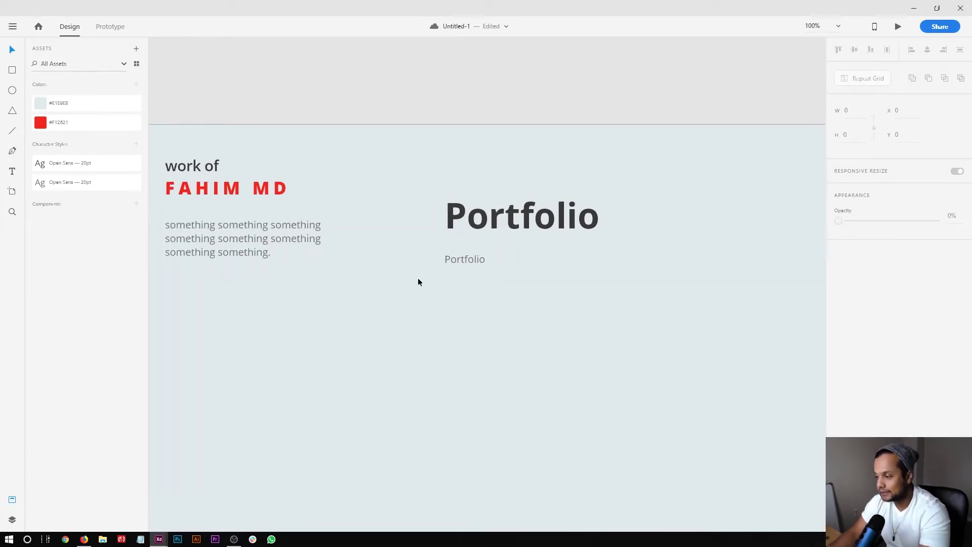
{"action": "left_click", "coordinate": [473, 264]}
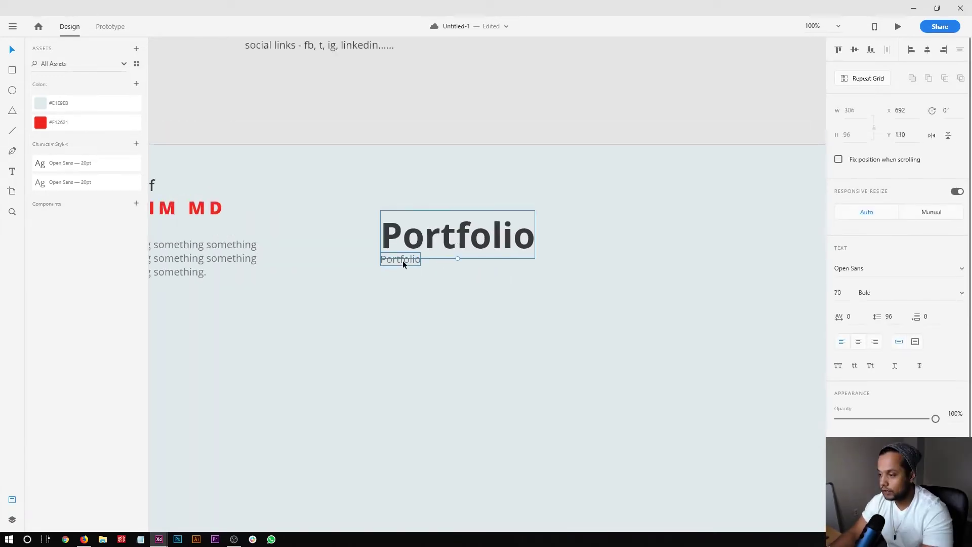
{"action": "left_click_drag", "start_coordinate": [403, 261], "coordinate": [401, 265]}
{"action": "left_click", "coordinate": [411, 221]}
{"action": "left_click", "coordinate": [414, 279]}
{"action": "left_click", "coordinate": [413, 268]}
{"action": "left_click", "coordinate": [433, 231], "text": "shift"}
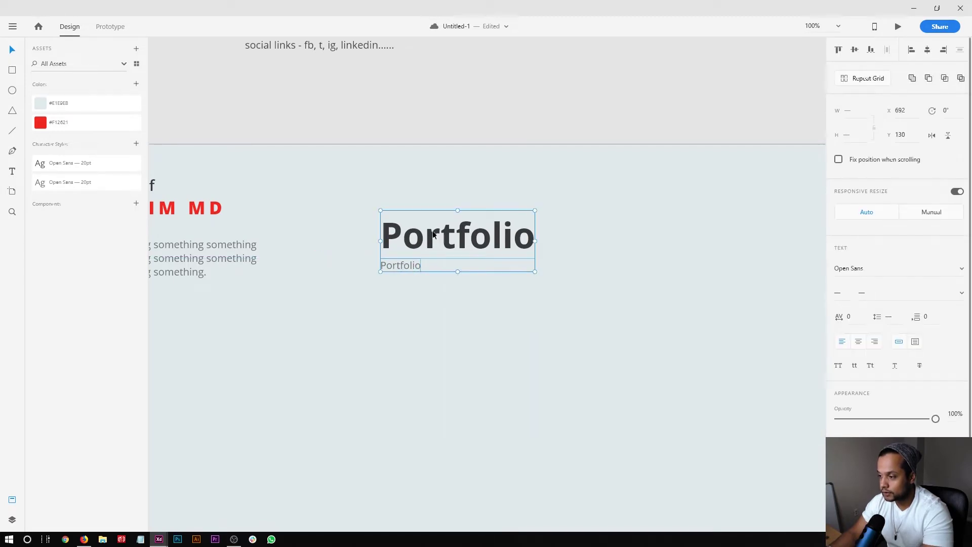
Step: Replace the small text under the heading with "what this link is about..."
{"action": "left_click", "coordinate": [410, 271]}
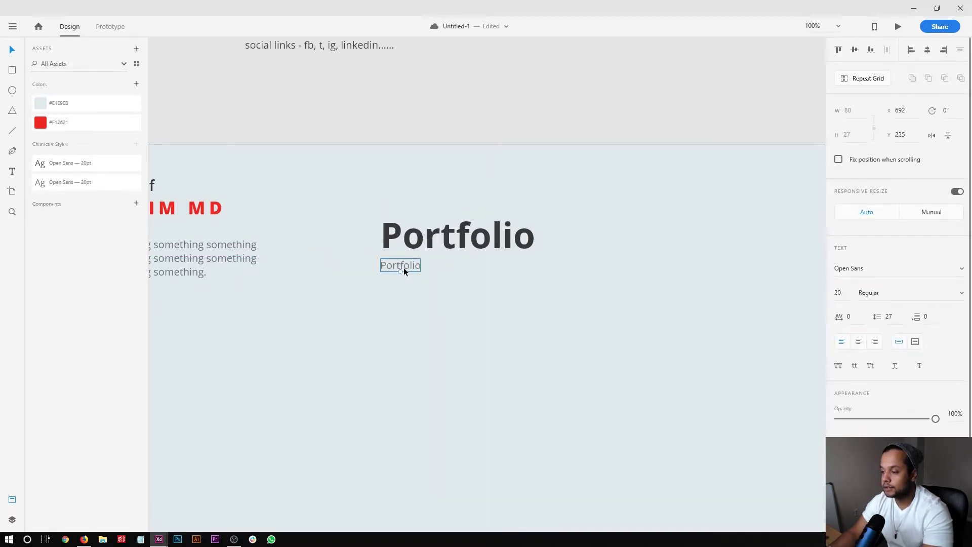
{"action": "double_click", "coordinate": [403, 267]}
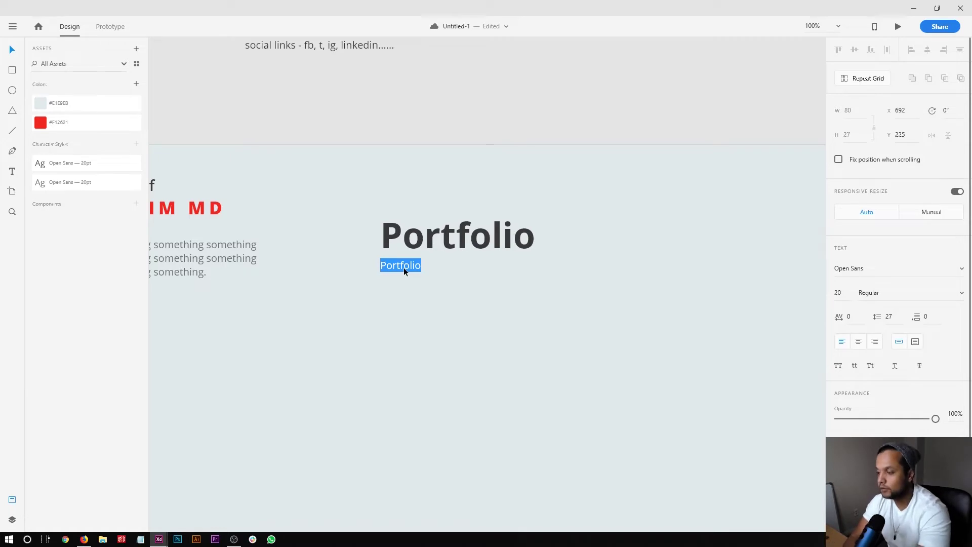
{"action": "type", "text": "what this link is about..."}
{"action": "key", "text": "Escape"}
{"action": "left_click", "coordinate": [520, 303]}
{"action": "scroll", "coordinate": [576, 351], "scroll_direction": "down", "scroll_amount": 2}
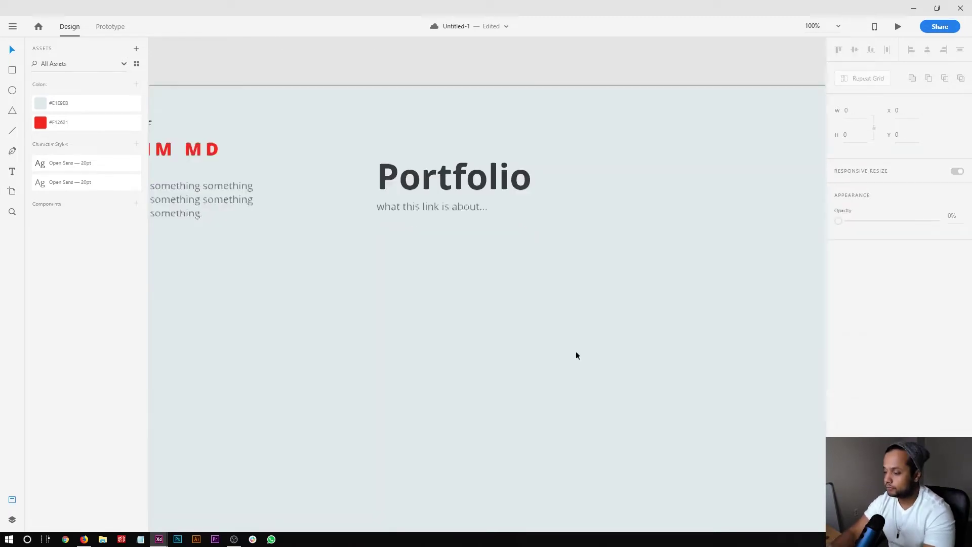
Step: Turn the "Portfolio" heading and its caption into a repeat grid and extend it downward to four entries
{"action": "scroll", "coordinate": [577, 350], "scroll_direction": "up", "scroll_amount": 3}
{"action": "left_click_drag", "start_coordinate": [593, 372], "coordinate": [414, 260]}
{"action": "left_click", "coordinate": [849, 85]}
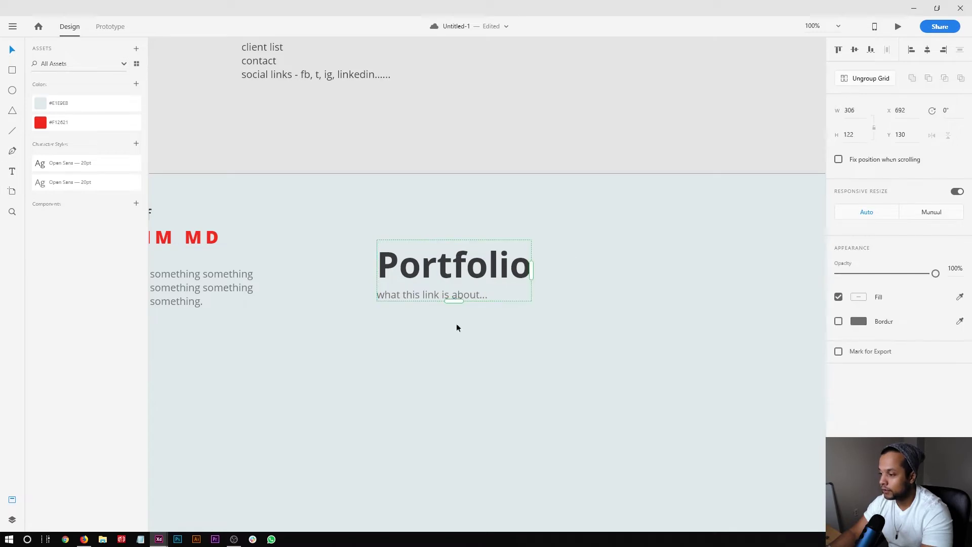
{"action": "scroll", "coordinate": [457, 314], "scroll_direction": "down", "scroll_amount": 1}
{"action": "left_click_drag", "start_coordinate": [461, 256], "coordinate": [467, 479]}
{"action": "left_click", "coordinate": [601, 427]}
Step: Widen the repeat grid of portfolio links to a width of 325
{"action": "scroll", "coordinate": [603, 425], "scroll_direction": "down", "scroll_amount": 1}
{"action": "scroll", "coordinate": [602, 425], "scroll_direction": "up", "scroll_amount": 2}
{"action": "left_click", "coordinate": [401, 321]}
{"action": "mouse_move", "coordinate": [529, 358]}
{"action": "left_mouse_down"}
{"action": "mouse_move", "coordinate": [788, 359]}
{"action": "mouse_move", "coordinate": [525, 352]}
{"action": "mouse_move", "coordinate": [540, 351]}
{"action": "left_mouse_up"}
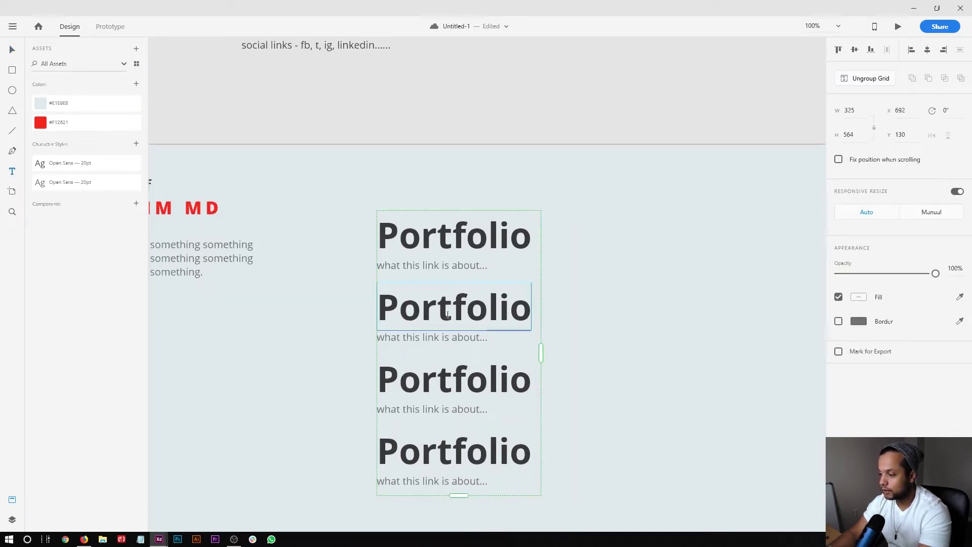
Step: Replace the second heading in the repeat grid with "Dribbble"
{"action": "double_click", "coordinate": [447, 316]}
{"action": "double_click", "coordinate": [448, 316]}
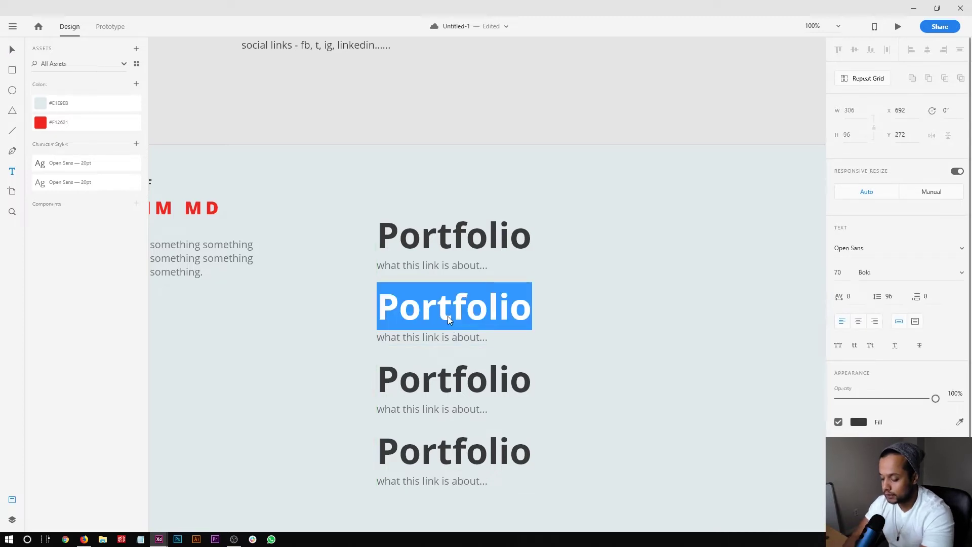
{"action": "type", "text": "Dribbble"}
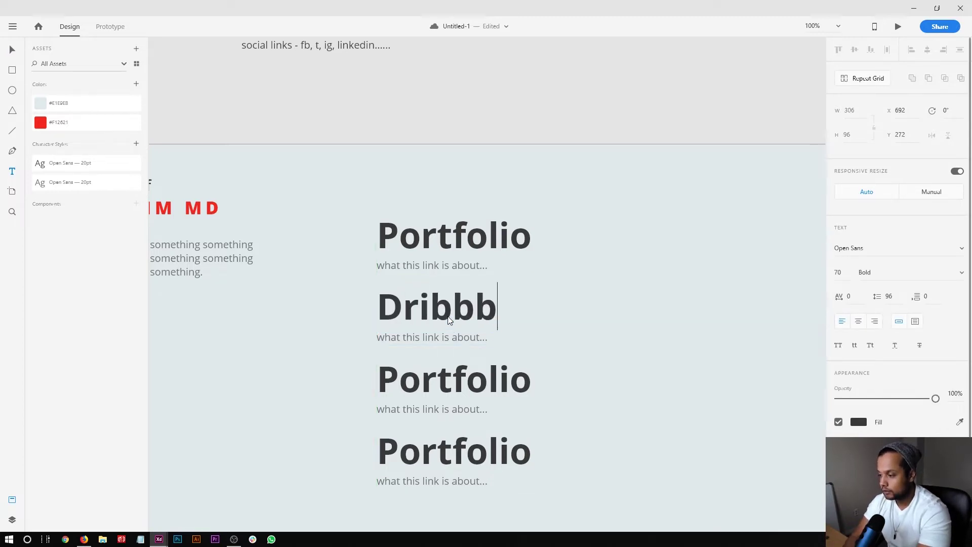
{"action": "left_click", "coordinate": [448, 317]}
{"action": "key", "text": "Escape"}
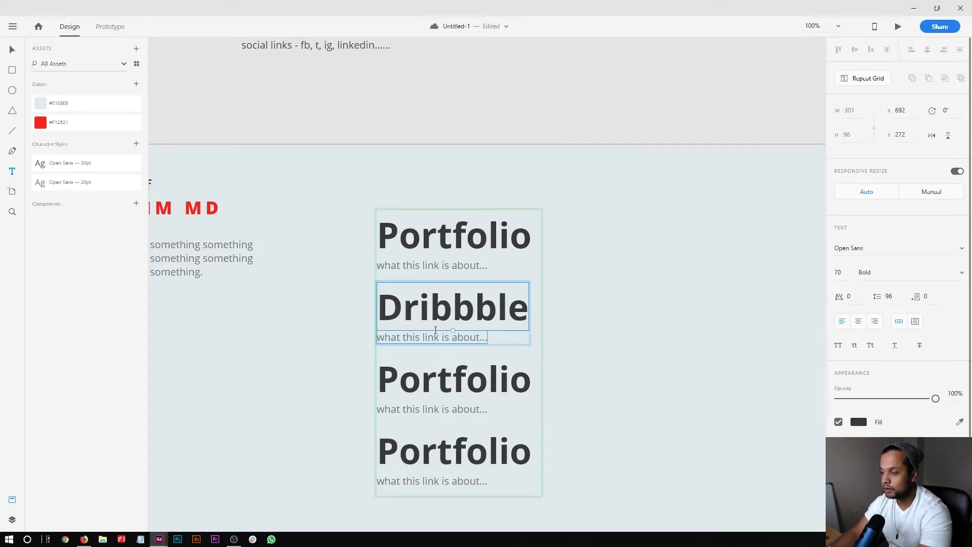
Step: Replace the third heading in the repeat grid with "YouTube"
{"action": "scroll", "coordinate": [436, 330], "scroll_direction": "up", "scroll_amount": 3}
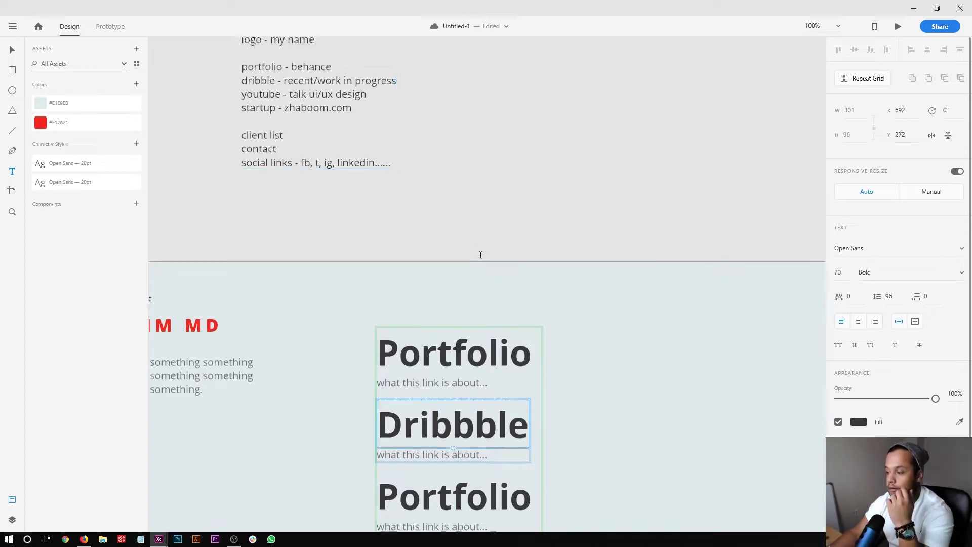
{"action": "scroll", "coordinate": [481, 243], "scroll_direction": "down", "scroll_amount": 3}
{"action": "left_click", "coordinate": [468, 363]}
{"action": "double_click", "coordinate": [469, 363]}
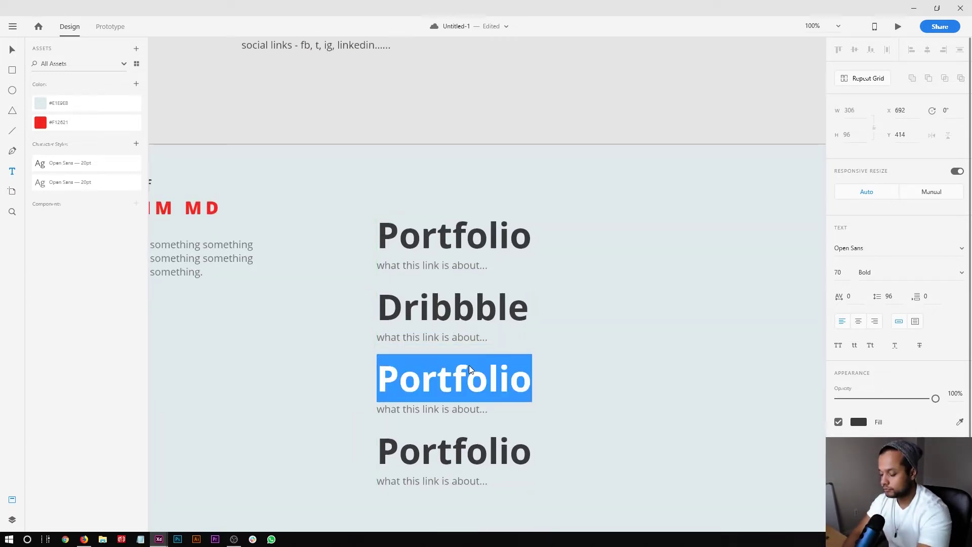
{"action": "type", "text": "Youtue"}
{"action": "key", "text": "BackSpace"}
{"action": "key", "text": "BackSpace"}
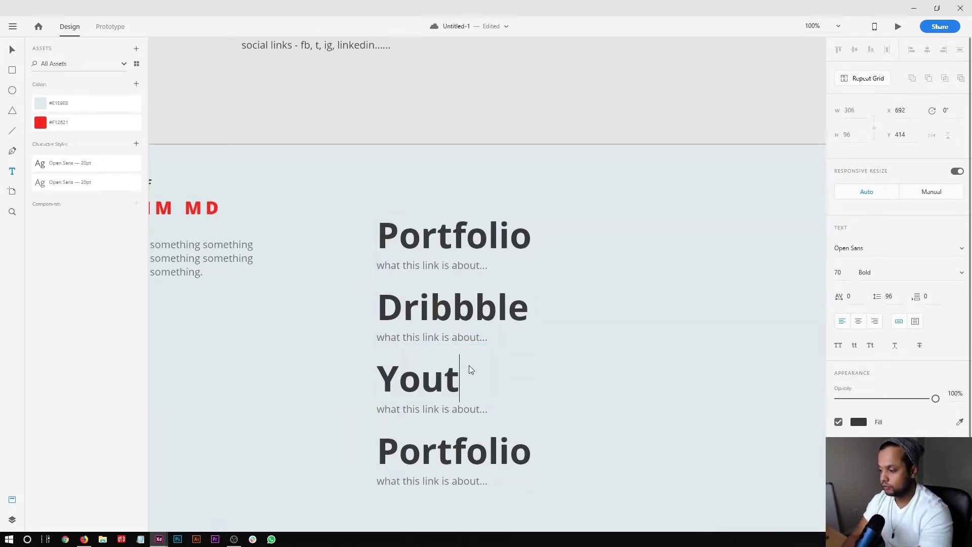
{"action": "type", "text": "Tube"}
{"action": "key", "text": "Escape"}
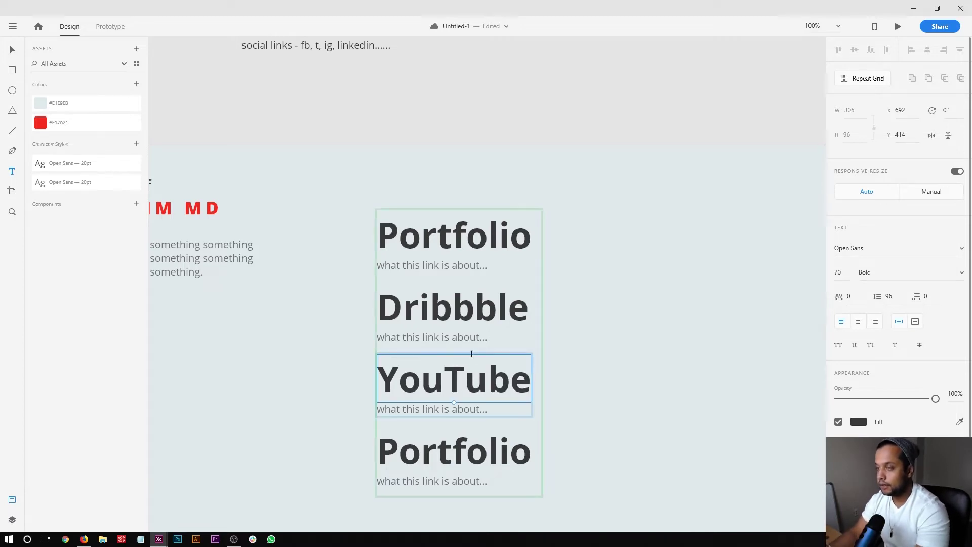
Step: Replace the fourth heading in the repeat grid with "Startup" and deselect it
{"action": "scroll", "coordinate": [471, 353], "scroll_direction": "up", "scroll_amount": 2}
{"action": "scroll", "coordinate": [458, 460], "scroll_direction": "down", "scroll_amount": 2}
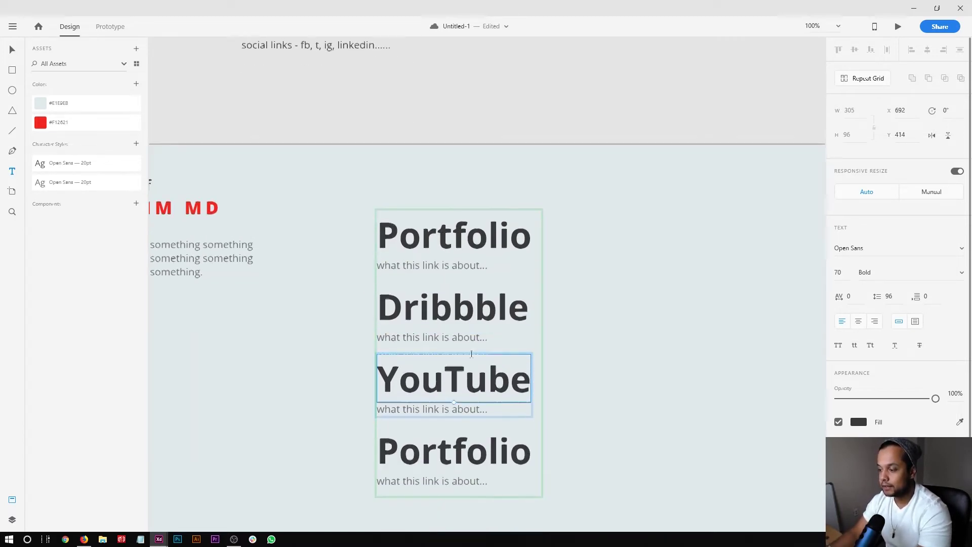
{"action": "double_click", "coordinate": [458, 460]}
{"action": "type", "text": "Stat"}
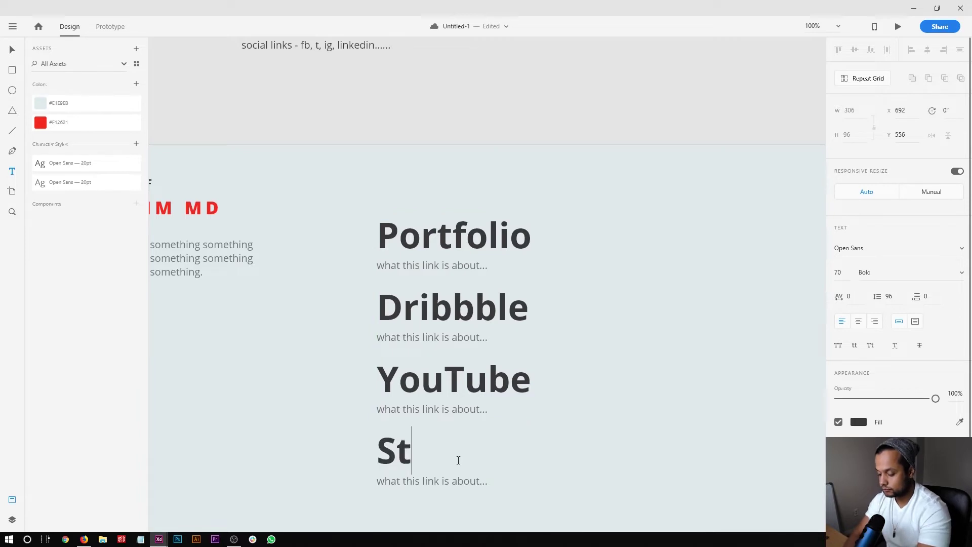
{"action": "key", "text": "BackSpace"}
{"action": "type", "text": "rtup"}
{"action": "key", "text": "Escape"}
{"action": "left_click", "coordinate": [708, 414]}
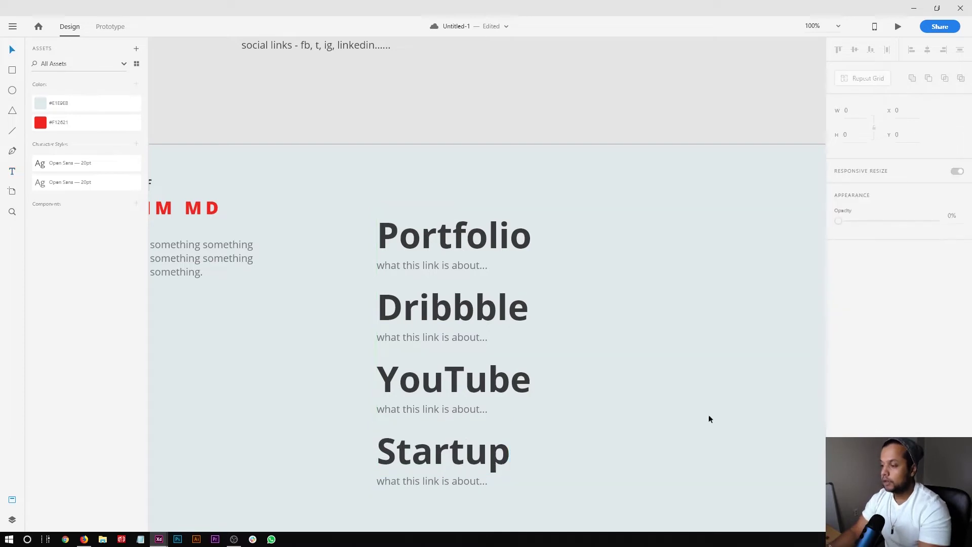
Step: Try underlining the link headings in the repeat grid
{"action": "scroll", "coordinate": [647, 405], "scroll_direction": "down", "scroll_amount": 1}
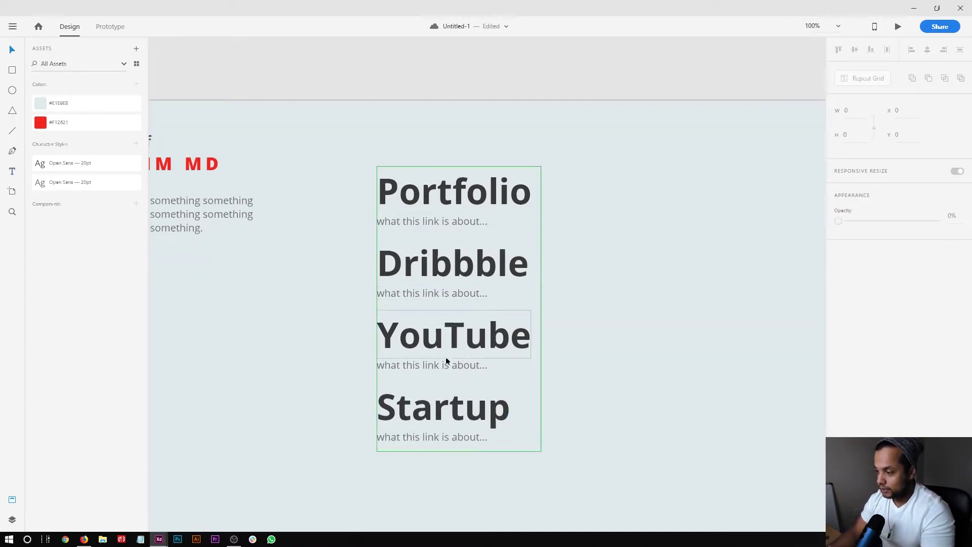
{"action": "double_click", "coordinate": [469, 197]}
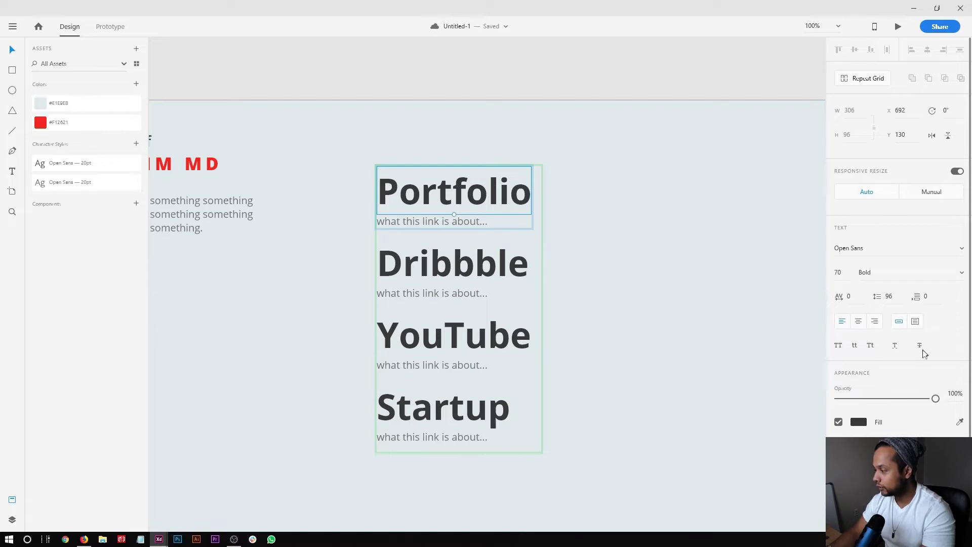
{"action": "left_click", "coordinate": [895, 347]}
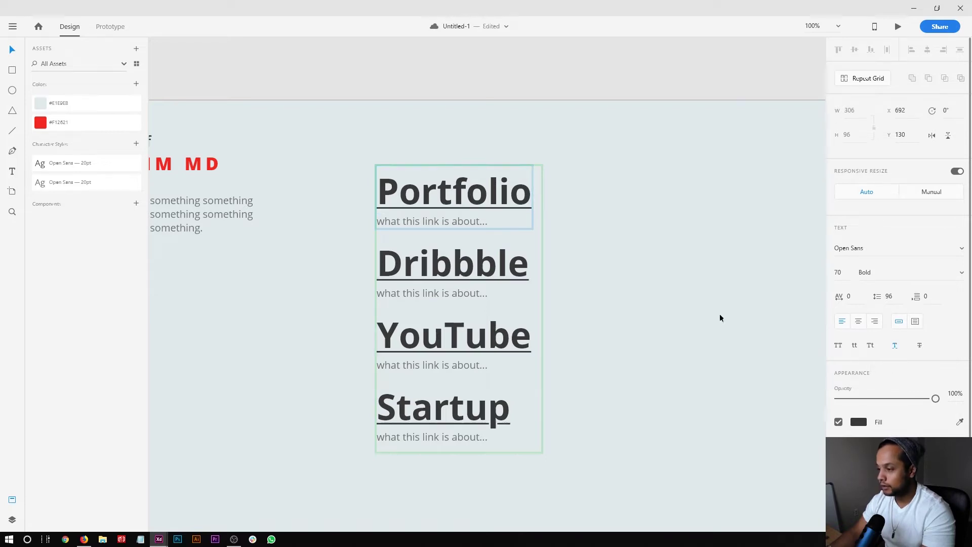
{"action": "left_click", "coordinate": [681, 280]}
{"action": "key", "text": "ctrl+z"}
{"action": "left_click", "coordinate": [592, 273]}
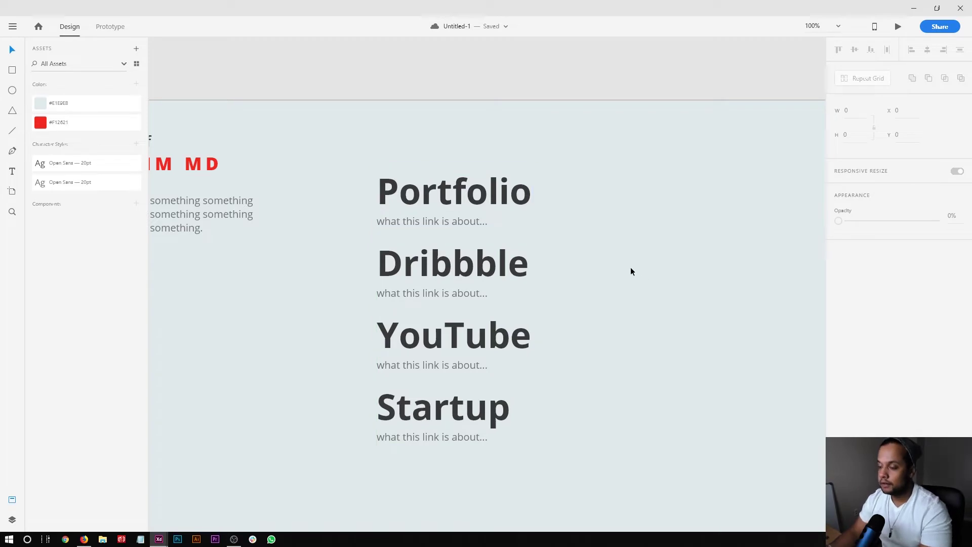
{"action": "key", "text": "ctrl+s"}
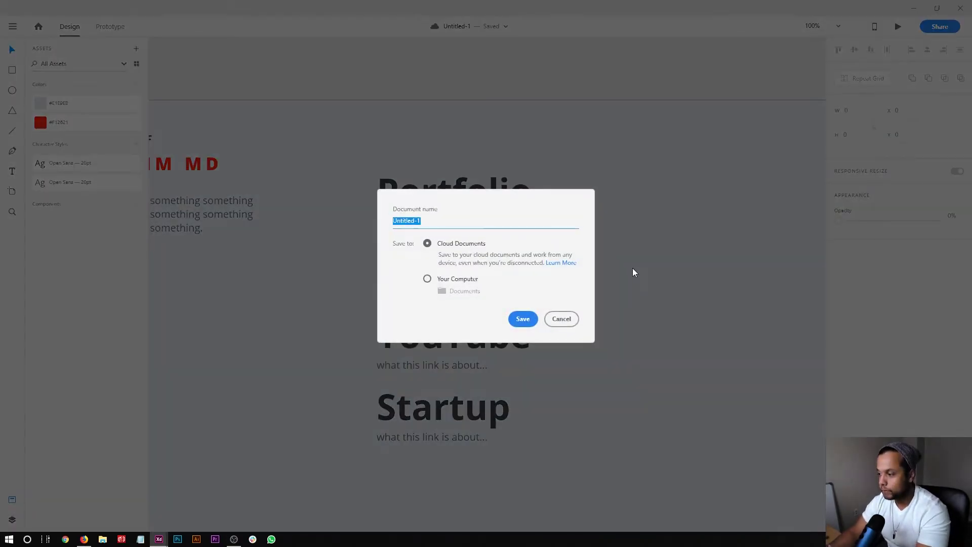
{"action": "key", "text": "Escape"}
Step: Duplicate the placeholder description text to the right of the link headings, at the same height
{"action": "left_click_drag", "start_coordinate": [588, 272], "coordinate": [632, 385]}
{"action": "left_click_drag", "start_coordinate": [274, 109], "coordinate": [279, 206]}
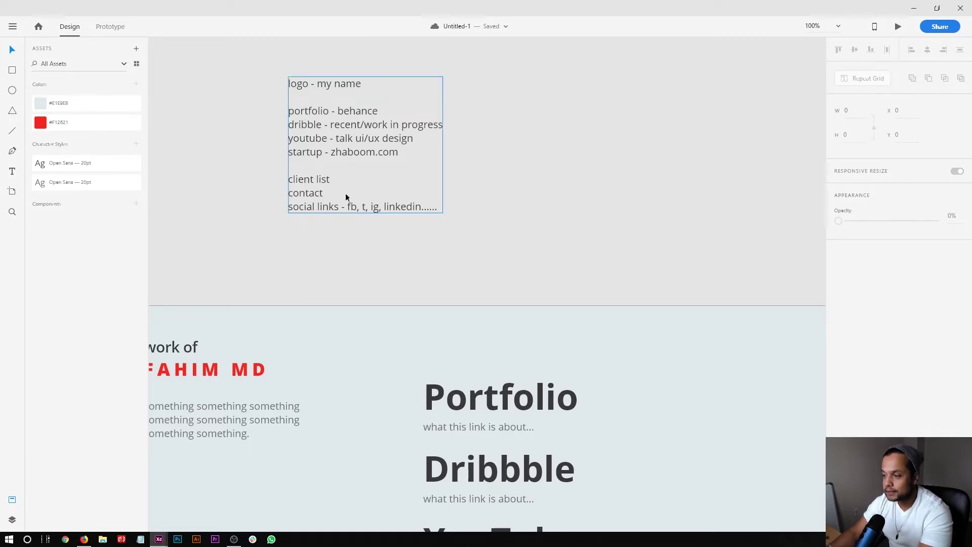
{"action": "left_click_drag", "start_coordinate": [651, 404], "coordinate": [641, 341]}
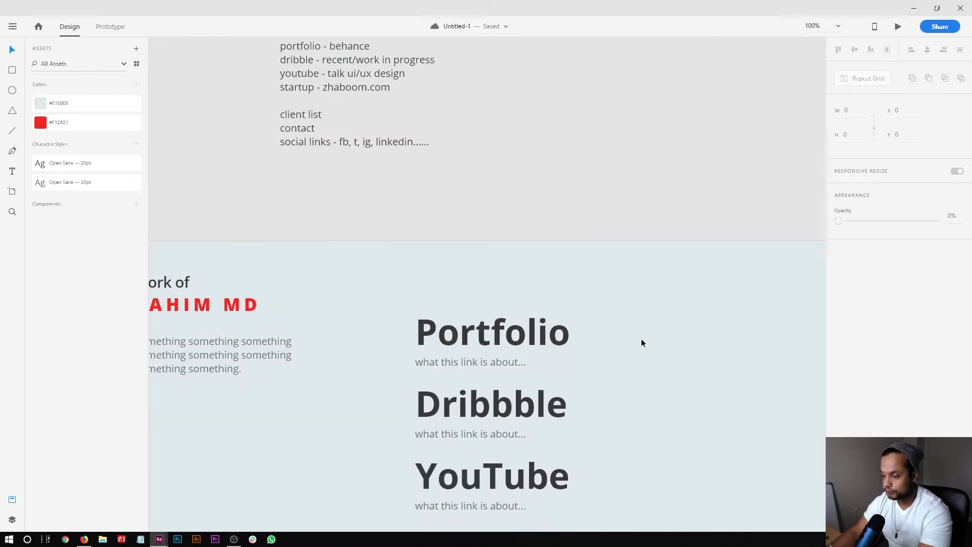
{"action": "key", "text": "ctrl+minus"}
{"action": "key", "text": "ctrl+minus"}
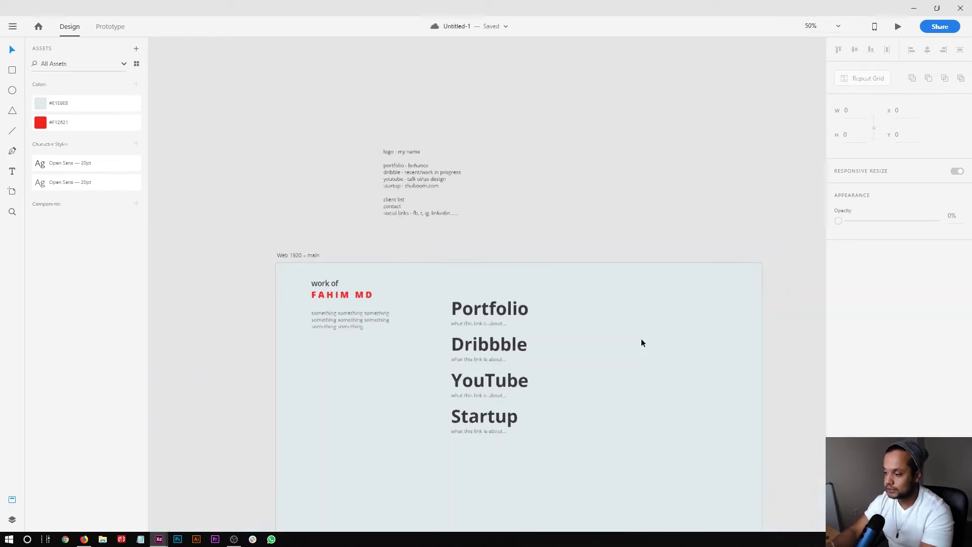
{"action": "left_click", "coordinate": [264, 330]}
{"action": "left_click_drag", "start_coordinate": [264, 329], "coordinate": [550, 338]}
Step: Move the repeat grid of links down to Y 184, level with the tops of the two description texts
{"action": "left_click_drag", "start_coordinate": [666, 431], "coordinate": [284, 304]}
{"action": "left_click", "coordinate": [644, 427]}
{"action": "left_click_drag", "start_coordinate": [429, 324], "coordinate": [417, 330]}
{"action": "left_click_drag", "start_coordinate": [689, 457], "coordinate": [290, 343]}
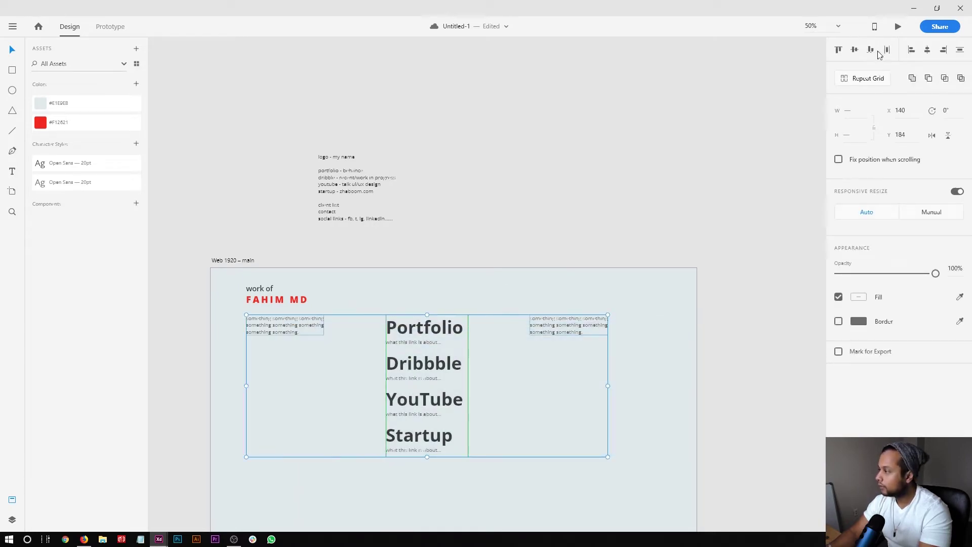
{"action": "left_click", "coordinate": [634, 348]}
{"action": "left_click", "coordinate": [579, 329]}
{"action": "left_click", "coordinate": [728, 370]}
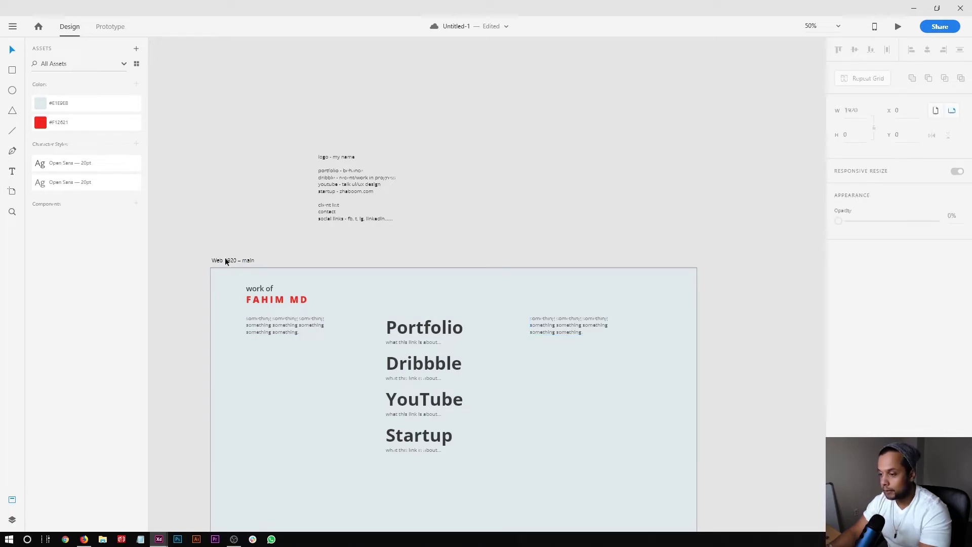
Step: Show the artboard's 12-column layout grid and move the duplicated description right to X 1382, at a column edge
{"action": "left_click", "coordinate": [226, 260]}
{"action": "left_click", "coordinate": [838, 353]}
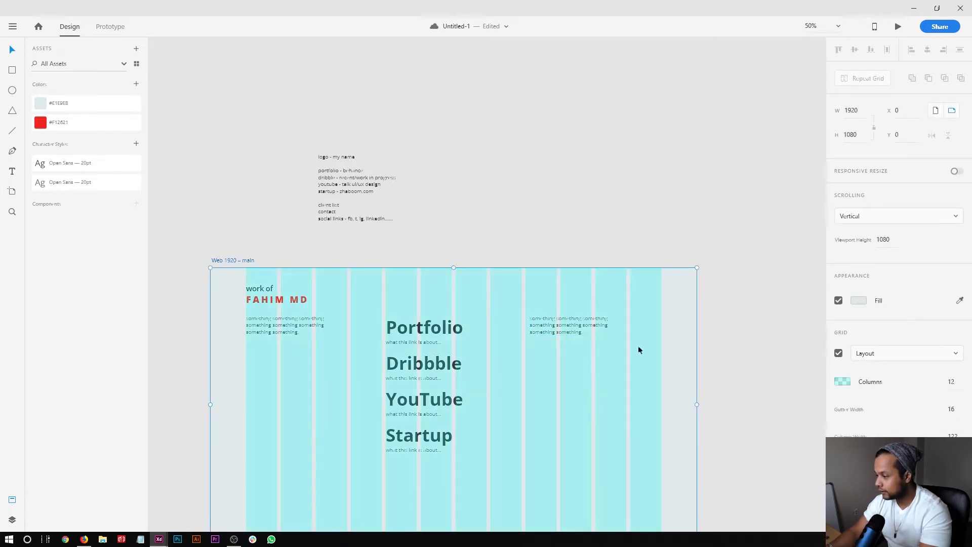
{"action": "left_click", "coordinate": [588, 348]}
{"action": "left_click_drag", "start_coordinate": [560, 327], "coordinate": [591, 330]}
Step: Try distributing the description, the link repeat grid and the duplicated description horizontally
{"action": "left_click_drag", "start_coordinate": [651, 402], "coordinate": [318, 326]}
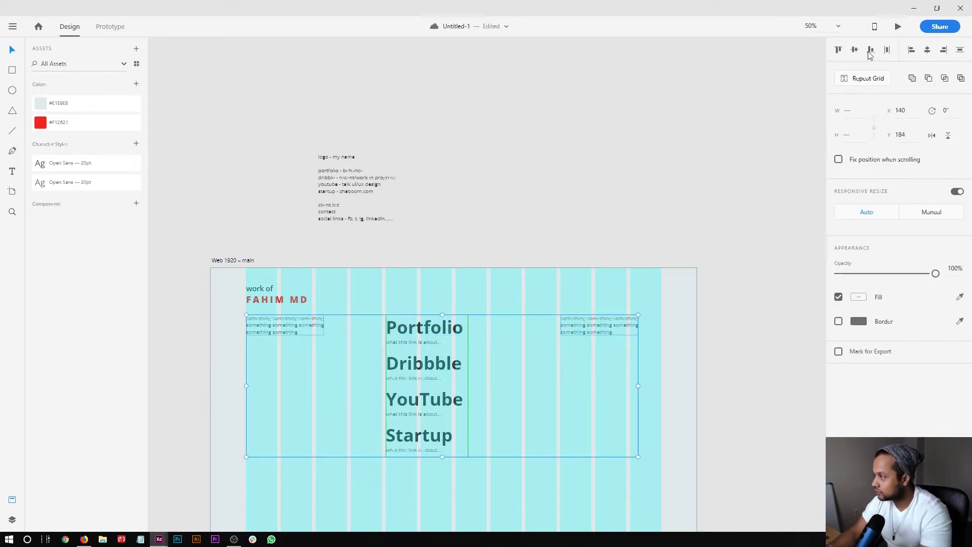
{"action": "left_click", "coordinate": [887, 50]}
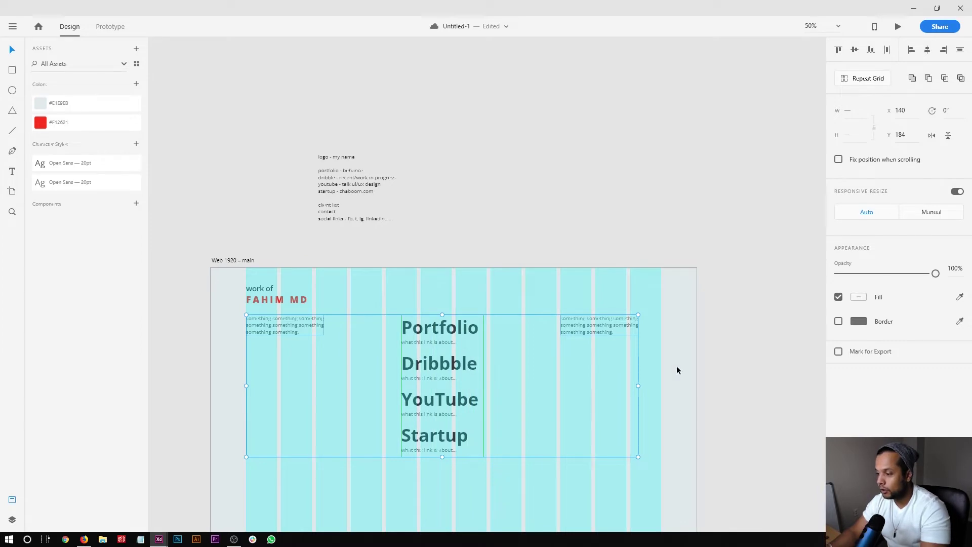
{"action": "left_click", "coordinate": [409, 318]}
{"action": "left_click_drag", "start_coordinate": [423, 323], "coordinate": [407, 326]}
{"action": "left_click", "coordinate": [512, 336]}
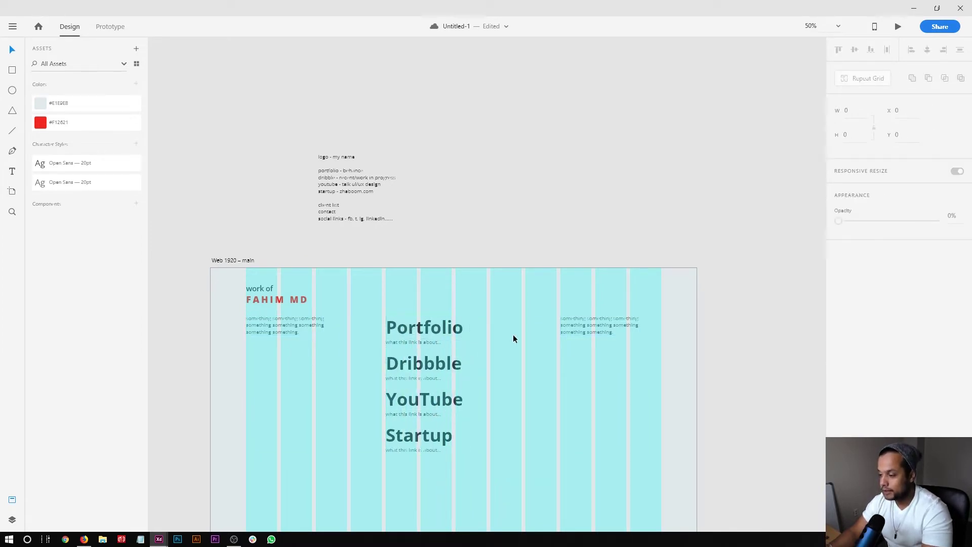
Step: Hide the layout grid on the "Web 1920 – main" artboard
{"action": "left_click", "coordinate": [622, 334]}
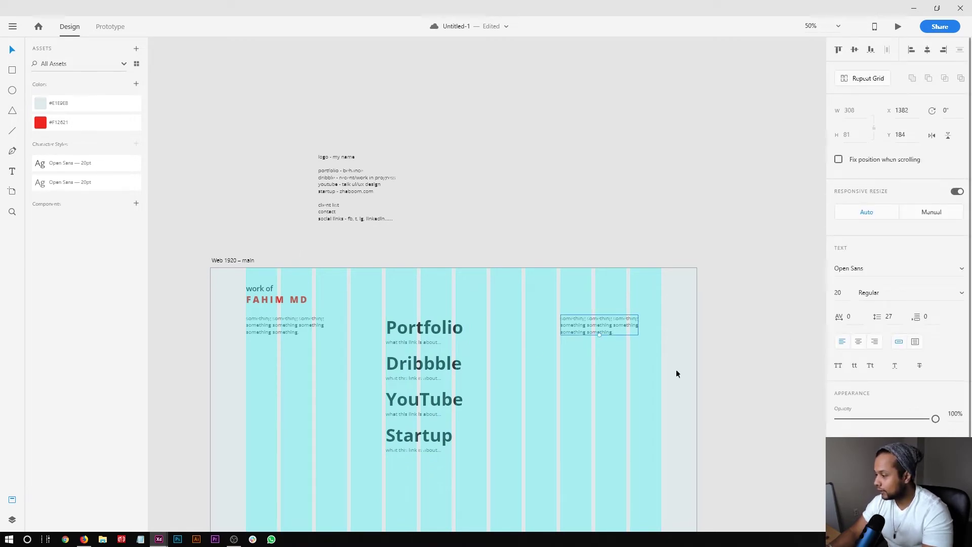
{"action": "left_click", "coordinate": [725, 362]}
{"action": "left_click", "coordinate": [242, 260]}
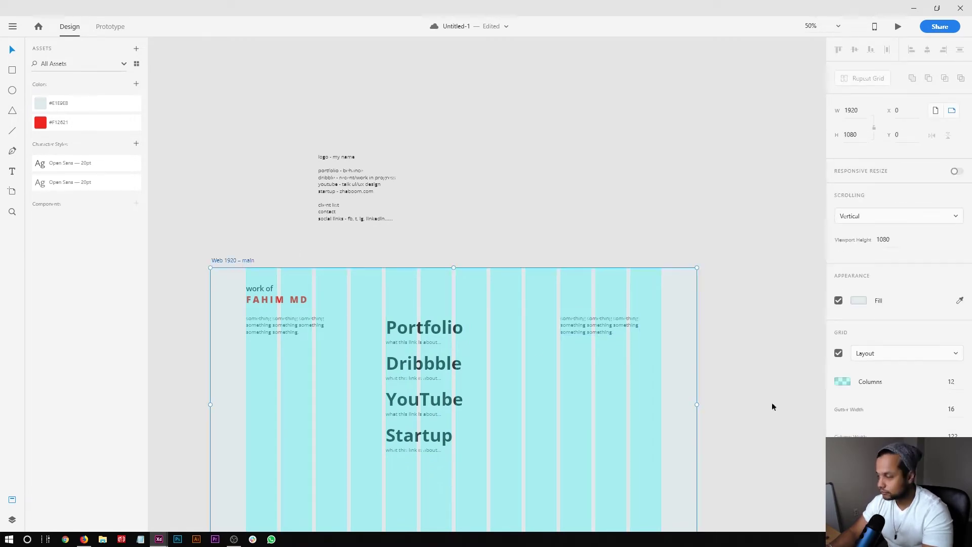
{"action": "left_click", "coordinate": [838, 353]}
Step: Duplicate the right-hand placeholder text directly beneath itself
{"action": "left_click", "coordinate": [596, 335]}
{"action": "left_click", "coordinate": [591, 330]}
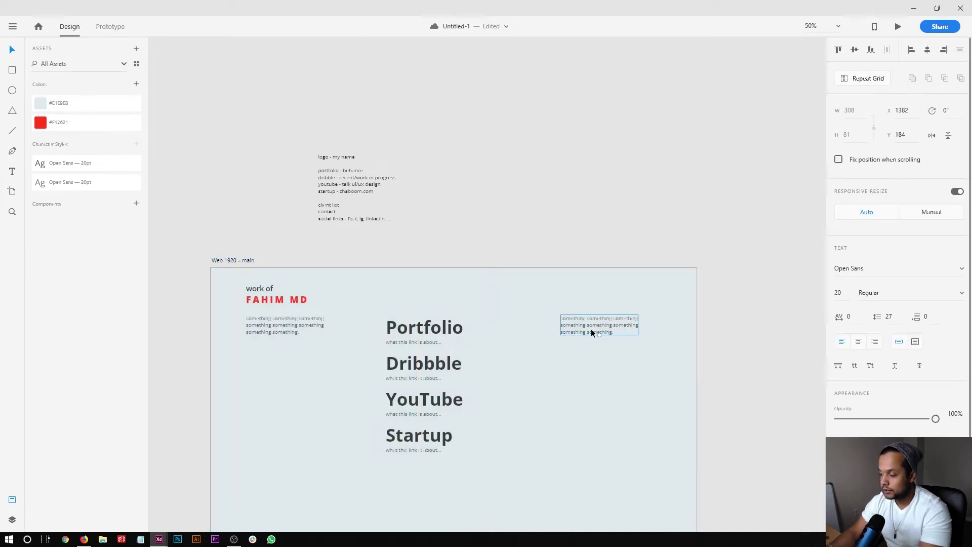
{"action": "left_click_drag", "start_coordinate": [594, 326], "coordinate": [601, 354]}
Step: Replace the upper right-hand placeholder text with "GET IN TOUCH" and give it a heavier font weight
{"action": "left_click", "coordinate": [594, 321]}
{"action": "key", "text": "z"}
{"action": "left_click_drag", "start_coordinate": [499, 277], "coordinate": [699, 412]}
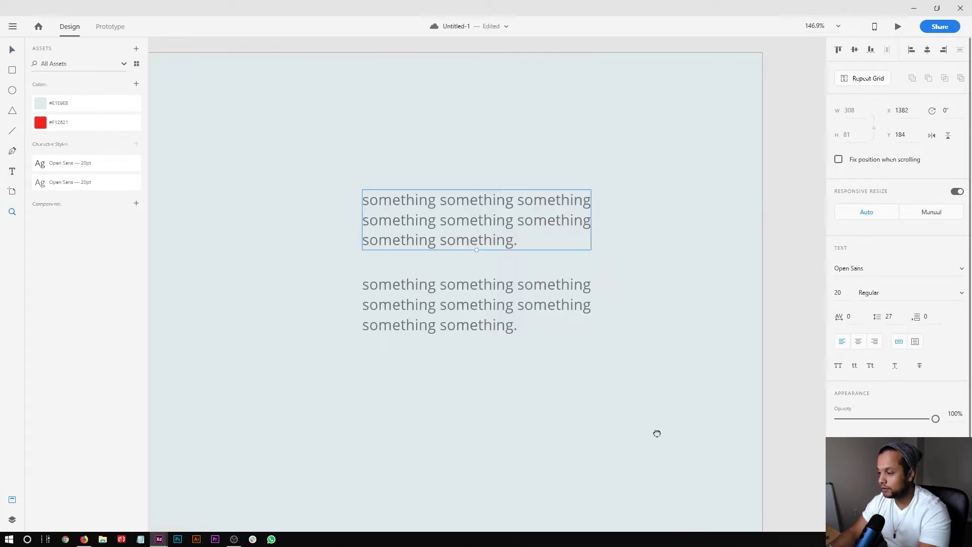
{"action": "double_click", "coordinate": [430, 239]}
{"action": "key", "text": "ctrl+a"}
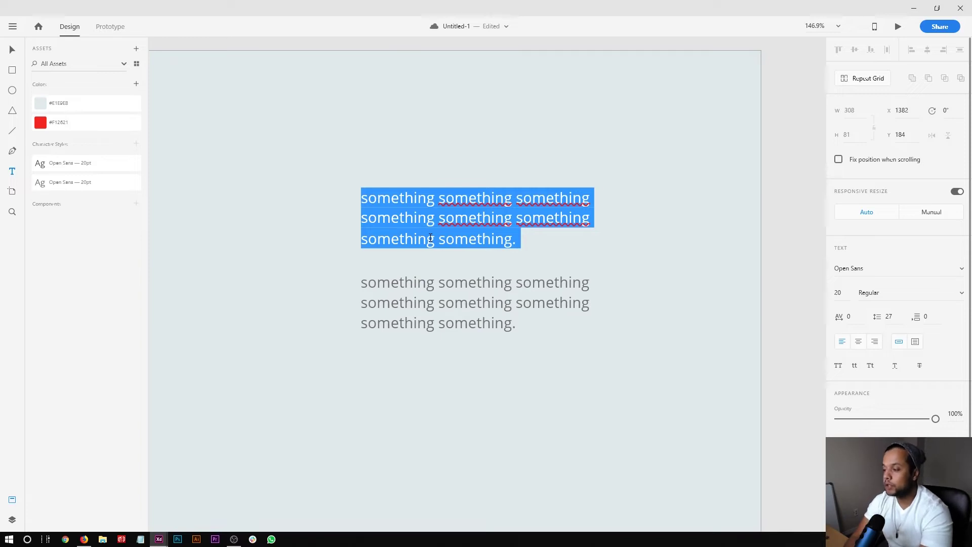
{"action": "type", "text": "client list"}
{"action": "key", "text": "ctrl+a"}
{"action": "type", "text": "GET IN TOUCH"}
{"action": "key", "text": "Escape"}
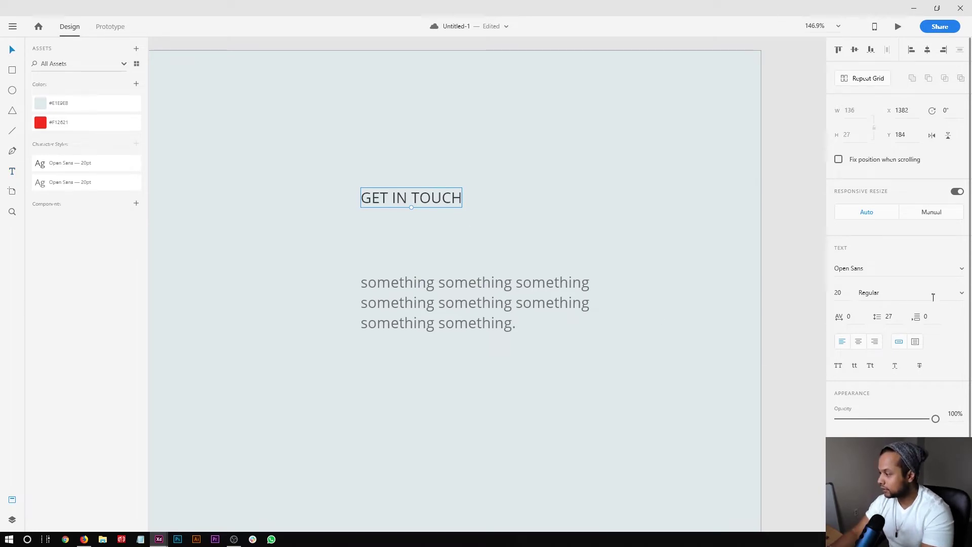
{"action": "left_click", "coordinate": [961, 293]}
{"action": "left_click", "coordinate": [886, 347]}
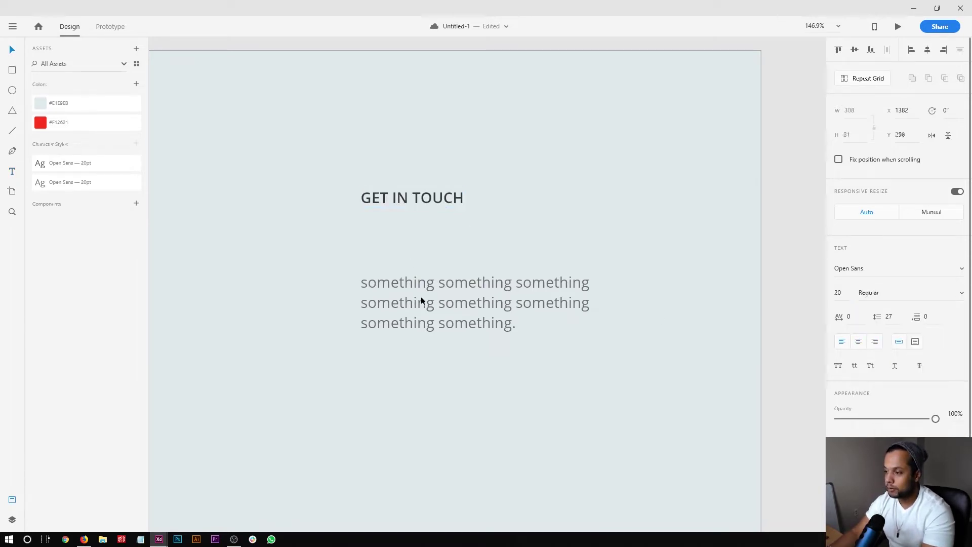
Step: Move the placeholder paragraph up beneath "GET IN TOUCH" and replace its text with the lines "Send a Message" and "LinkedIn"
{"action": "left_click", "coordinate": [406, 304]}
{"action": "left_click_drag", "start_coordinate": [406, 304], "coordinate": [404, 248]}
{"action": "double_click", "coordinate": [405, 248]}
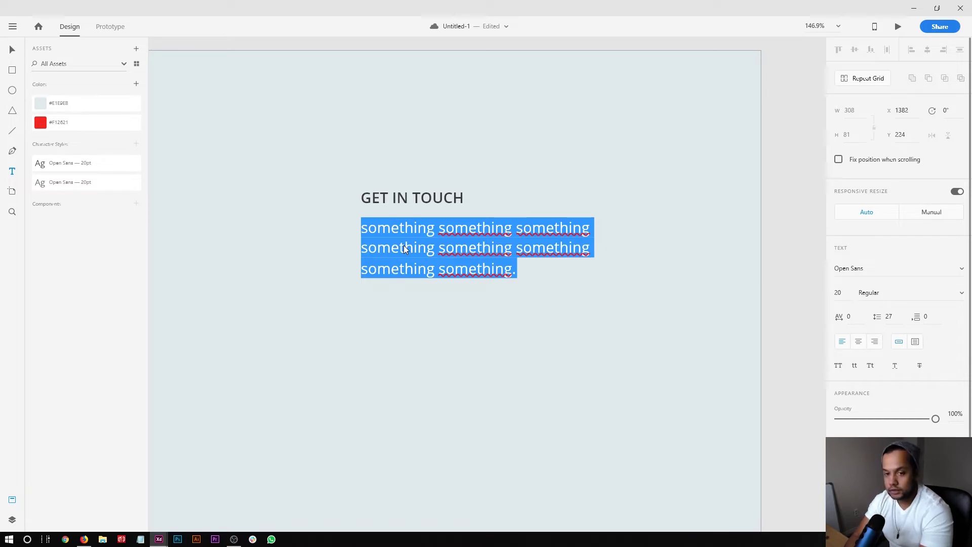
{"action": "type", "text": "Send a Message"}
{"action": "key", "text": "Return"}
{"action": "type", "text": "Link"}
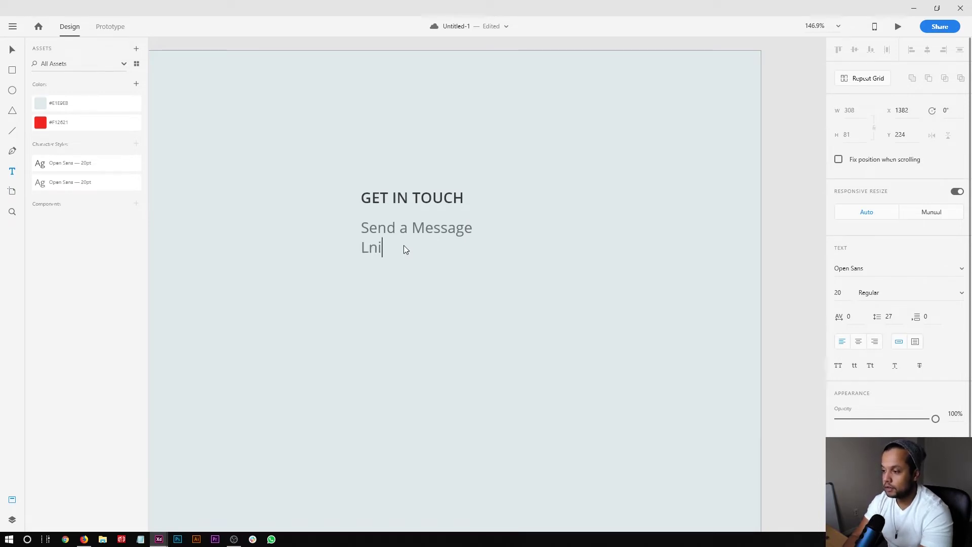
{"action": "type", "text": "edIn"}
{"action": "key", "text": "Return"}
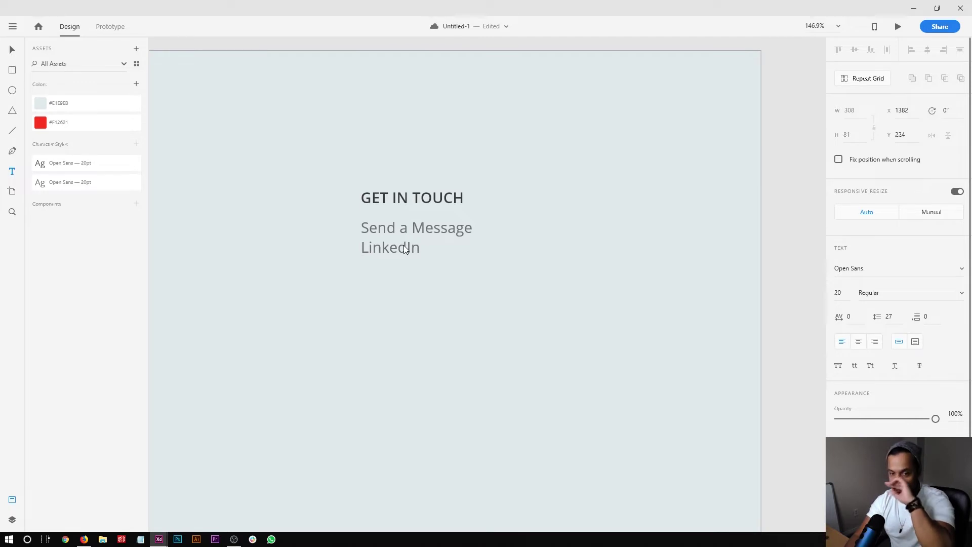
Step: Add the lines "Twitter", "Instagram" and "Facebook" to the contact list beneath "LinkedIn"
{"action": "type", "text": "Twit"}
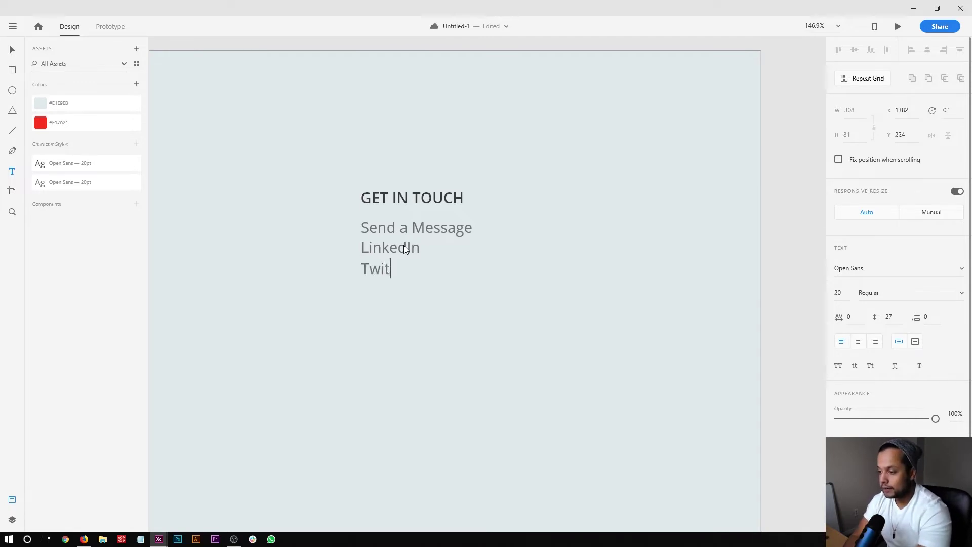
{"action": "type", "text": "ter"}
{"action": "key", "text": "Return"}
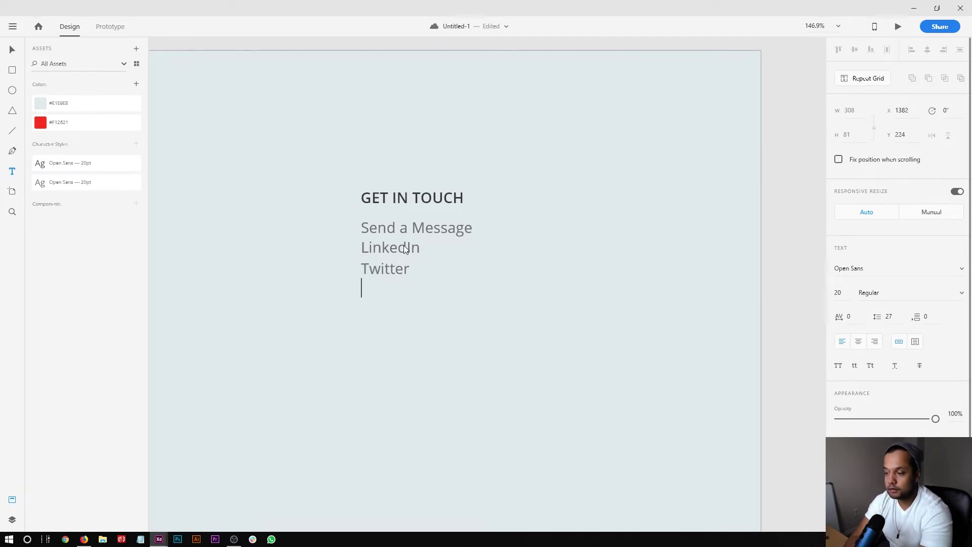
{"action": "type", "text": "Instagram"}
{"action": "key", "text": "Return"}
{"action": "type", "text": "Facebook"}
{"action": "key", "text": "shift+Up"}
{"action": "key", "text": "shift+Up"}
{"action": "key", "text": "shift+Home"}
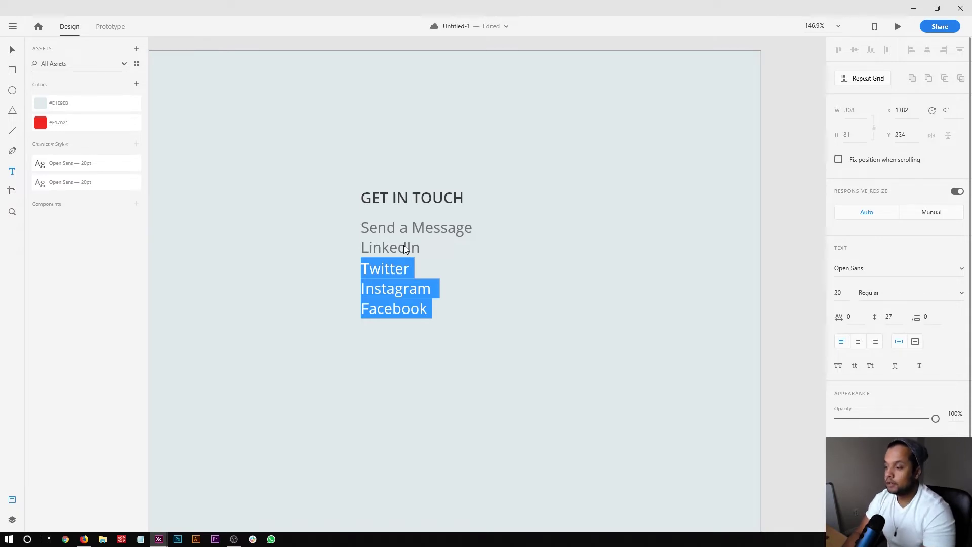
{"action": "key", "text": "Left"}
{"action": "key", "text": "Down"}
{"action": "key", "text": "Up"}
{"action": "key", "text": "Up"}
{"action": "key", "text": "Down"}
{"action": "key", "text": "Down"}
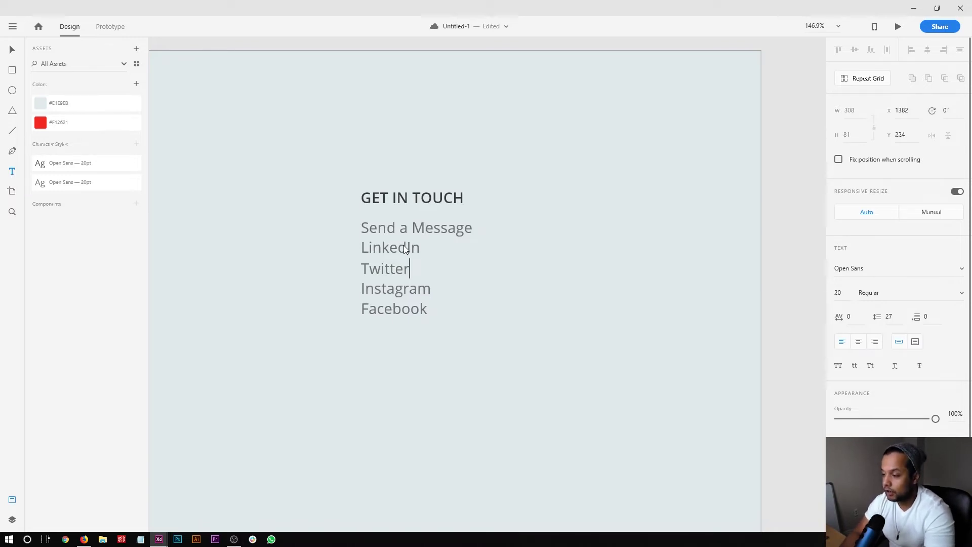
{"action": "key", "text": "Left"}
{"action": "key", "text": "Left"}
{"action": "key", "text": "Left"}
{"action": "key", "text": "Left"}
{"action": "key", "text": "Left"}
{"action": "key", "text": "Left"}
{"action": "key", "text": "Left"}
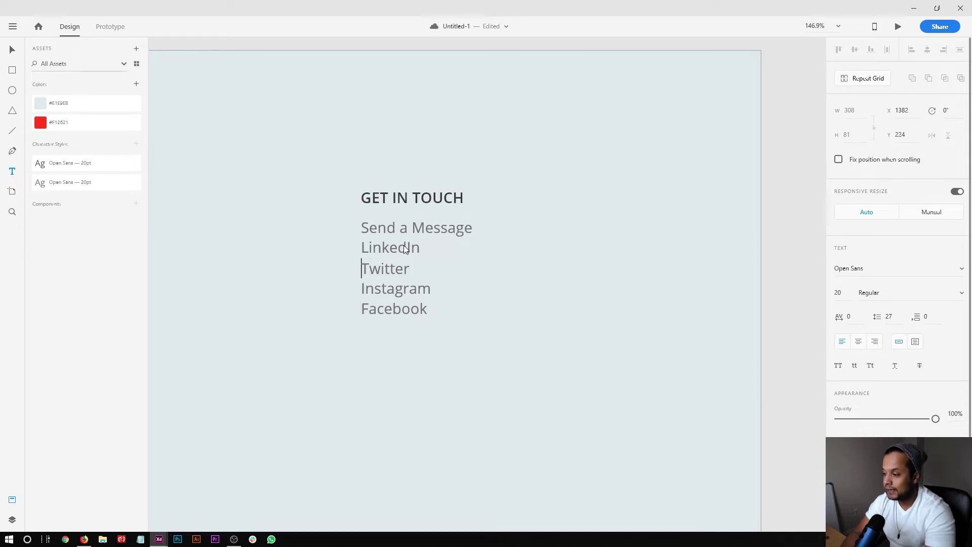
{"action": "key", "text": "Down"}
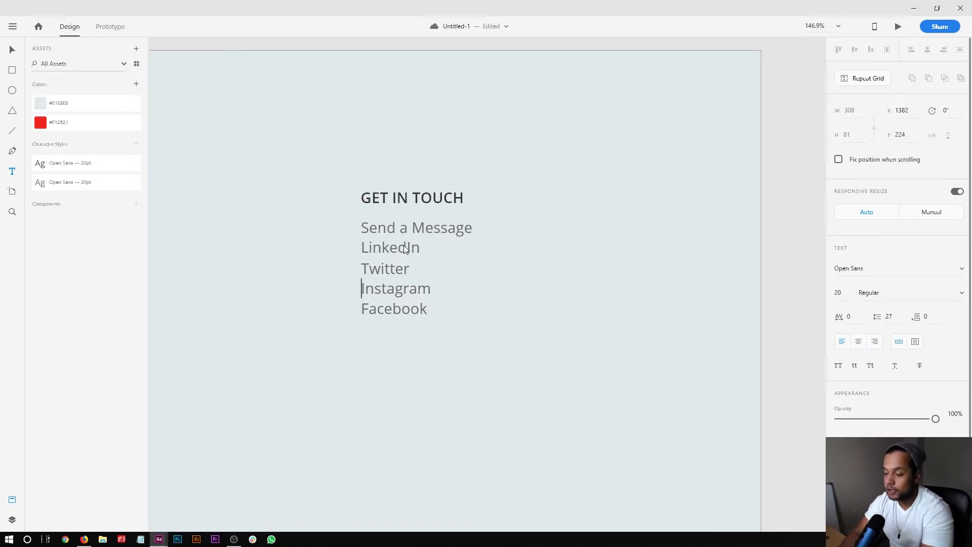
{"action": "key", "text": "Up"}
{"action": "key", "text": "Down"}
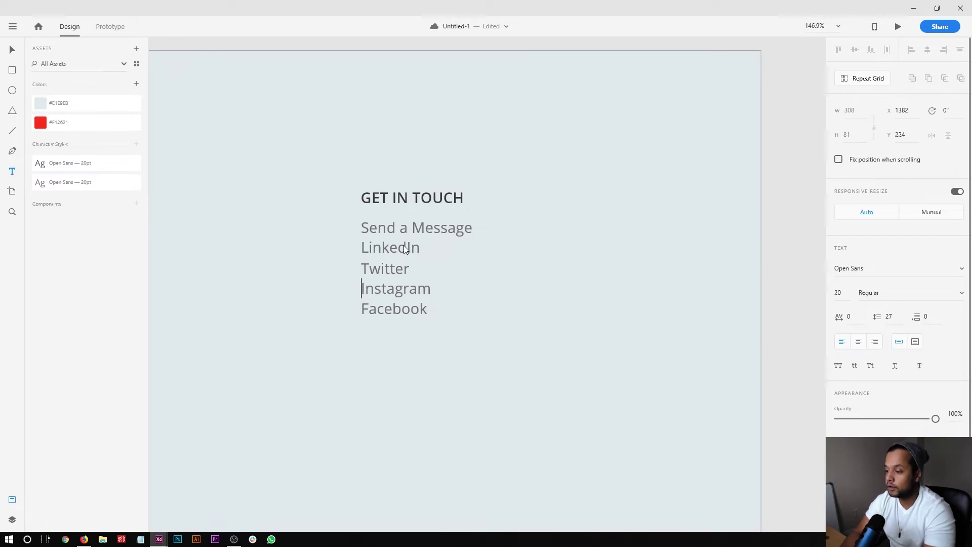
{"action": "key", "text": "Up"}
{"action": "key", "text": "Up"}
{"action": "key", "text": "Down"}
{"action": "key", "text": "Down"}
{"action": "key", "text": "Down"}
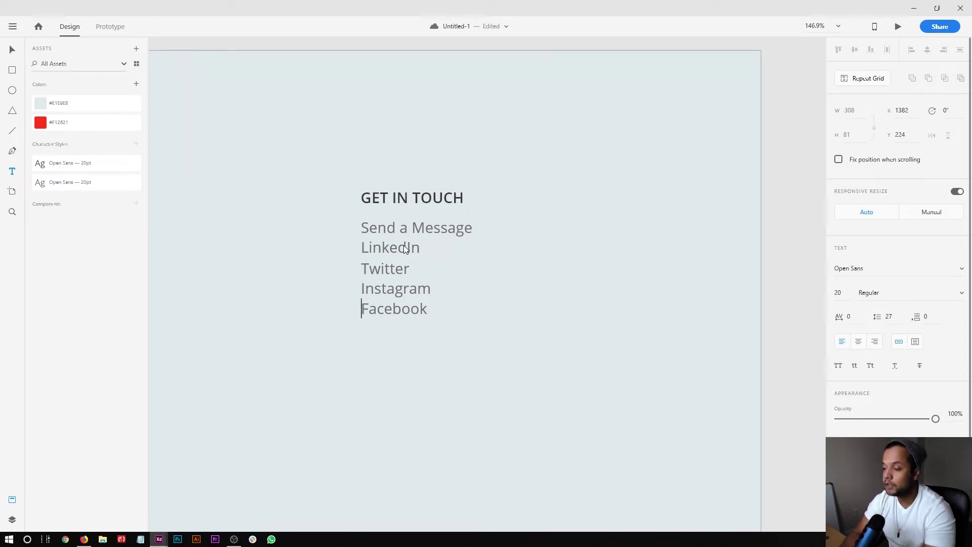
Step: Add the line "Medium" at the end of the contact list, beneath "Facebook"
{"action": "key", "text": "Right"}
{"action": "key", "text": "Right"}
{"action": "key", "text": "Right"}
{"action": "key", "text": "Right"}
{"action": "key", "text": "Right"}
{"action": "key", "text": "Right"}
{"action": "key", "text": "Right"}
{"action": "key", "text": "Right"}
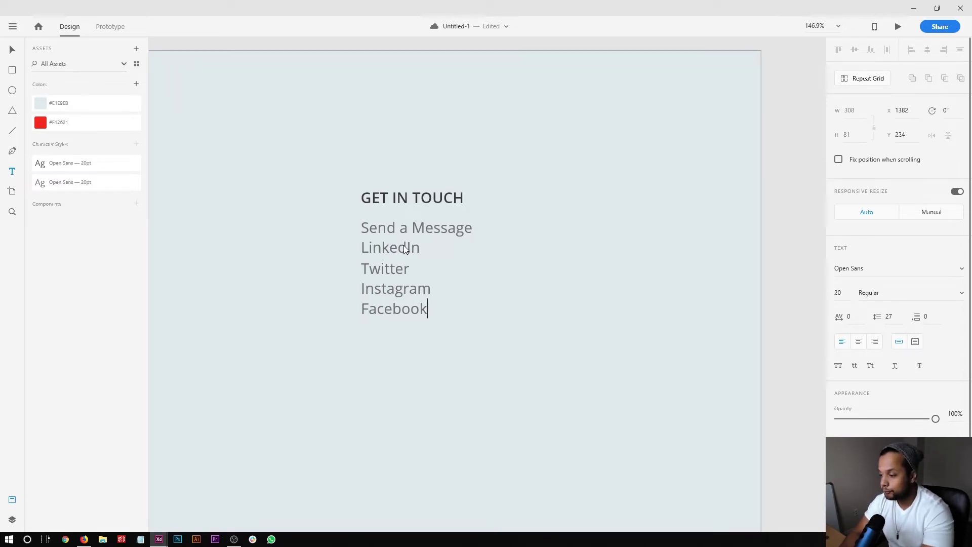
{"action": "key", "text": "Return"}
{"action": "type", "text": "Medium"}
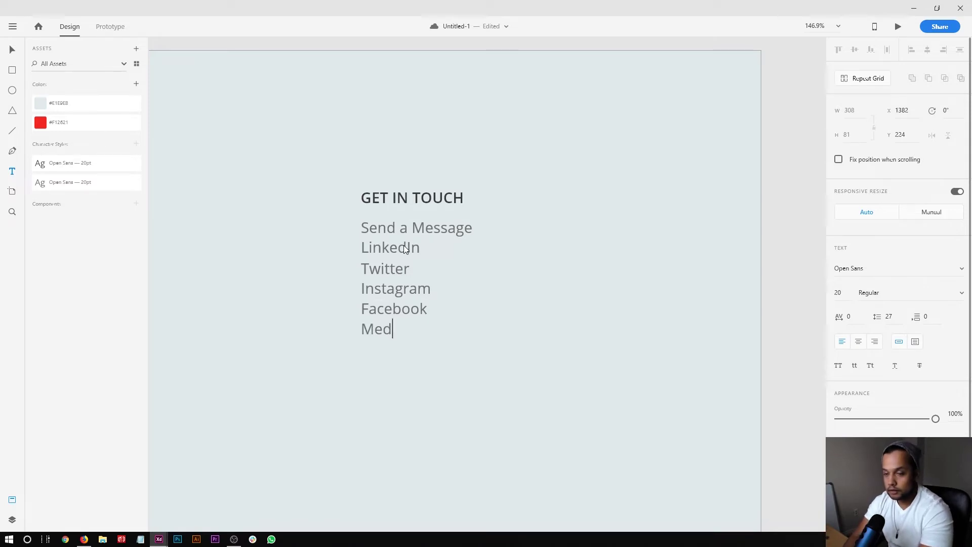
Step: Set the line spacing of the whole contact list to 33
{"action": "left_click", "coordinate": [407, 247]}
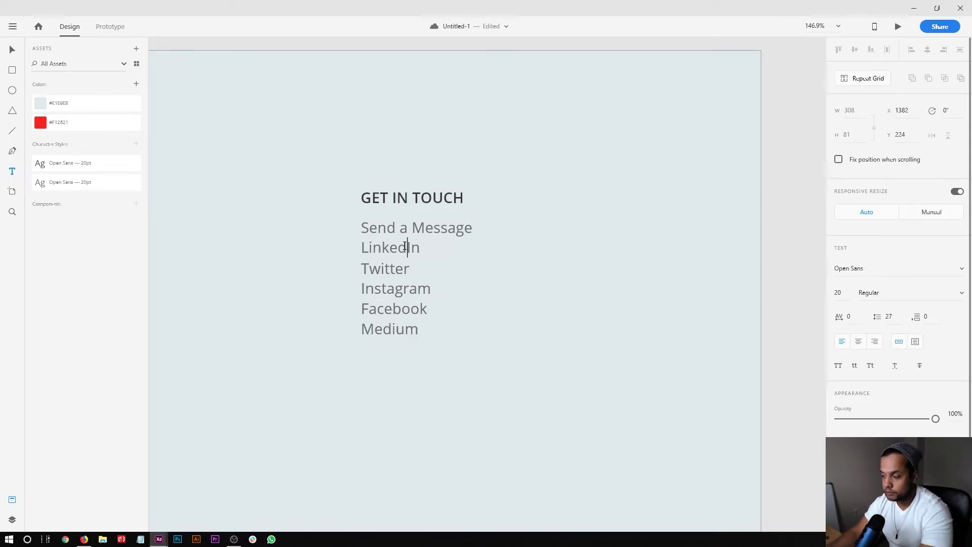
{"action": "key", "text": "ctrl+a"}
{"action": "key", "text": "ctrl+1"}
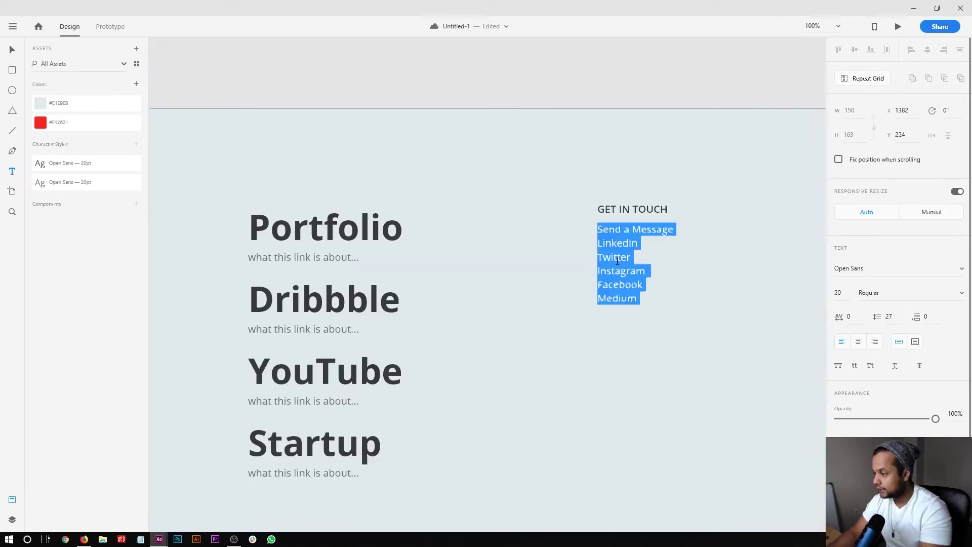
{"action": "left_click", "coordinate": [892, 316]}
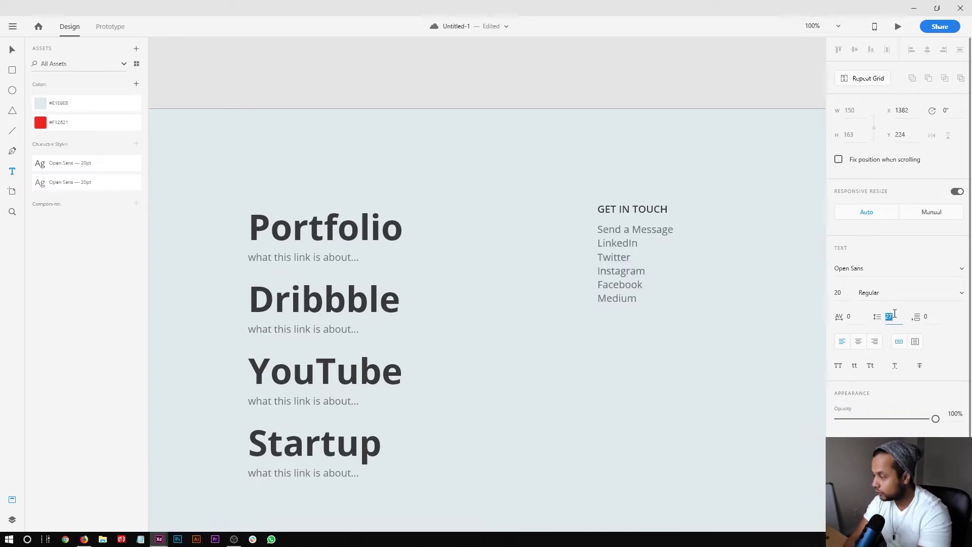
{"action": "type", "text": "30"}
{"action": "key", "text": "Return"}
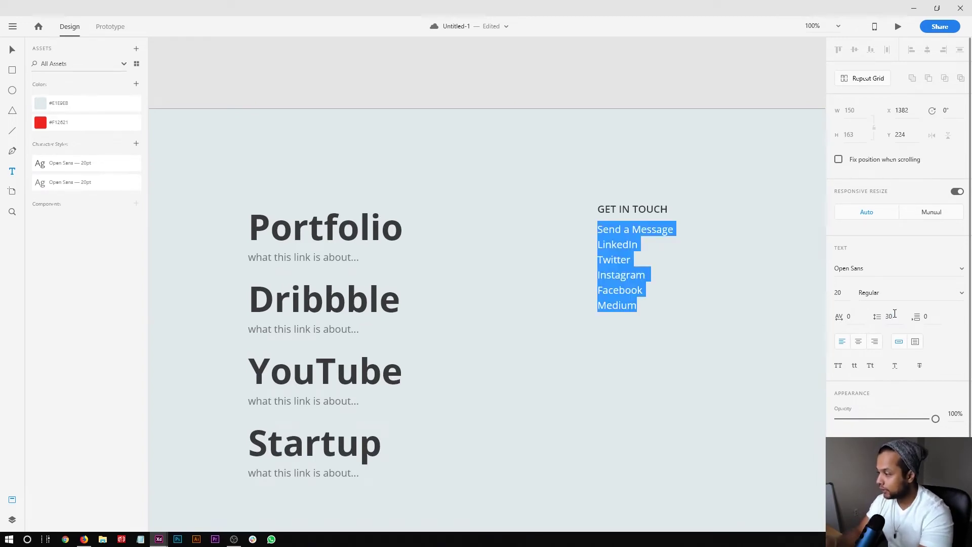
{"action": "left_click", "coordinate": [894, 315]}
{"action": "key", "text": "Up"}
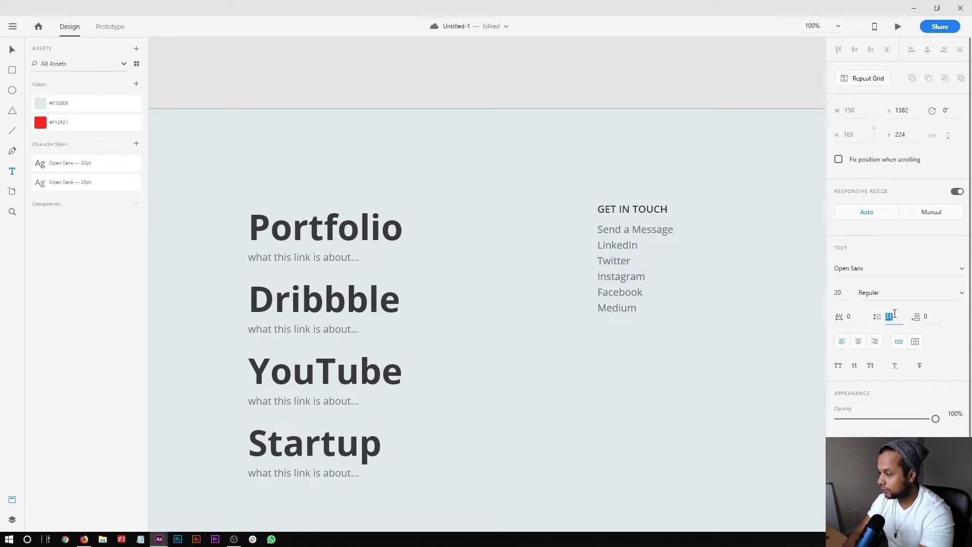
{"action": "key", "text": "Up"}
{"action": "key", "text": "Up"}
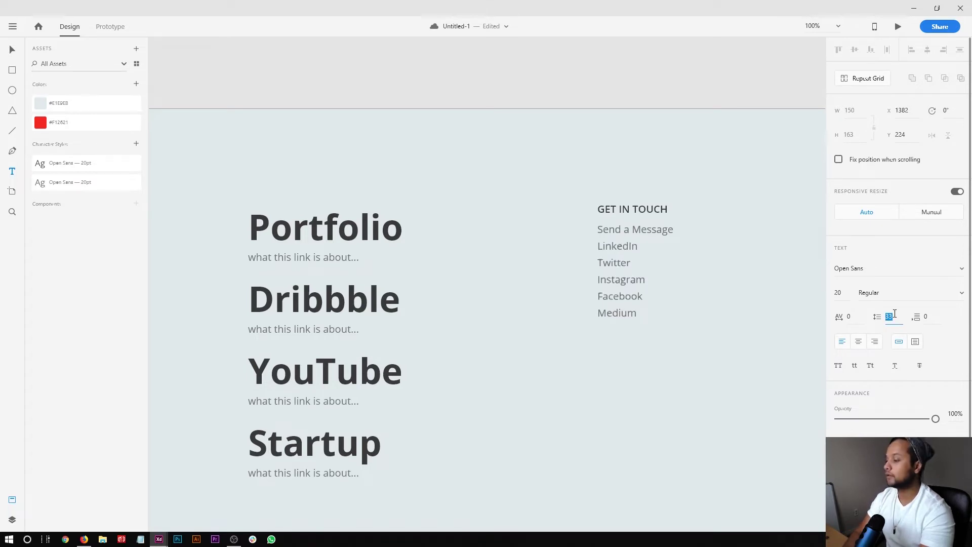
{"action": "key", "text": "Up"}
{"action": "key", "text": "Up"}
{"action": "key", "text": "Down"}
{"action": "key", "text": "Down"}
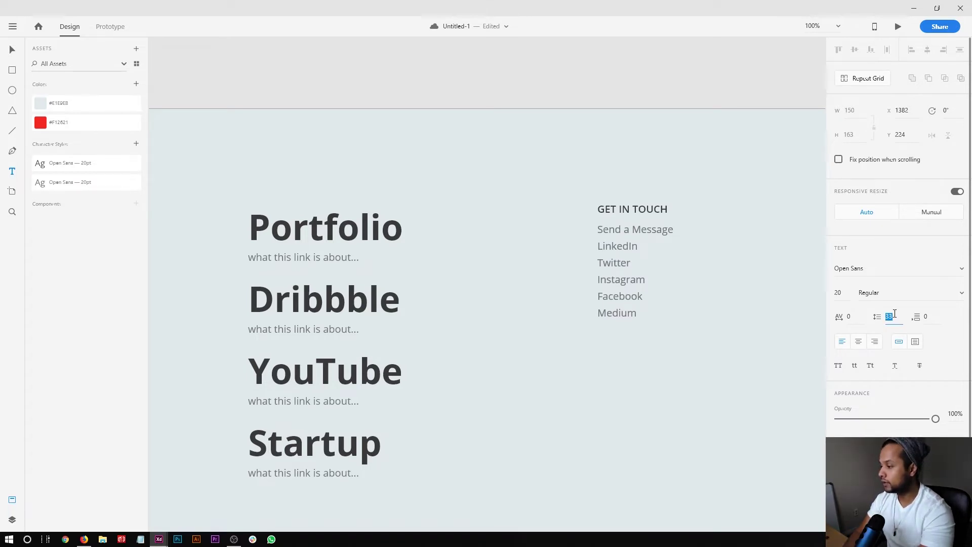
{"action": "left_click", "coordinate": [692, 323]}
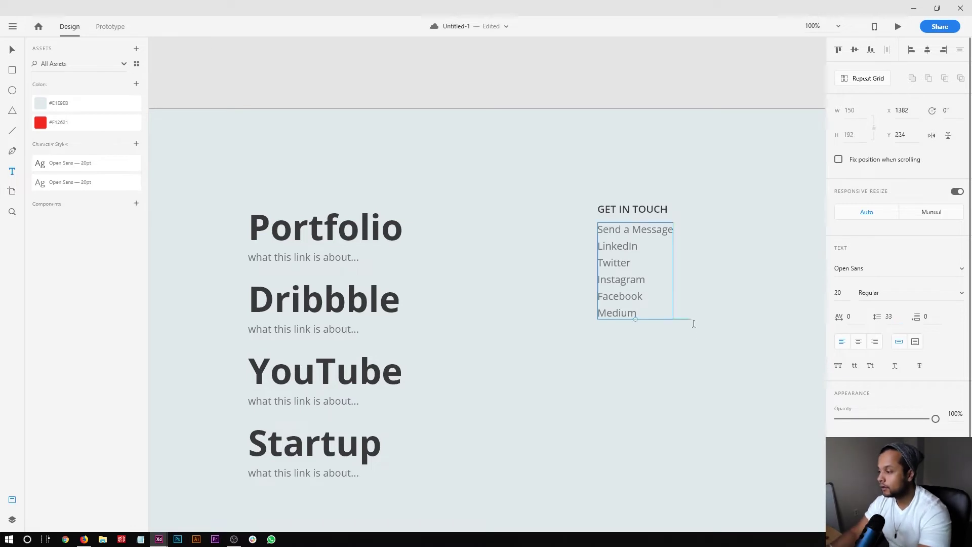
{"action": "left_click", "coordinate": [691, 358]}
Step: Turn the "GET IN TOUCH" heading and contact list into a vertical repeat grid with two blocks, and widen the gap between them
{"action": "scroll", "coordinate": [679, 348], "scroll_direction": "right", "scroll_amount": 1}
{"action": "left_click_drag", "start_coordinate": [697, 364], "coordinate": [607, 214]}
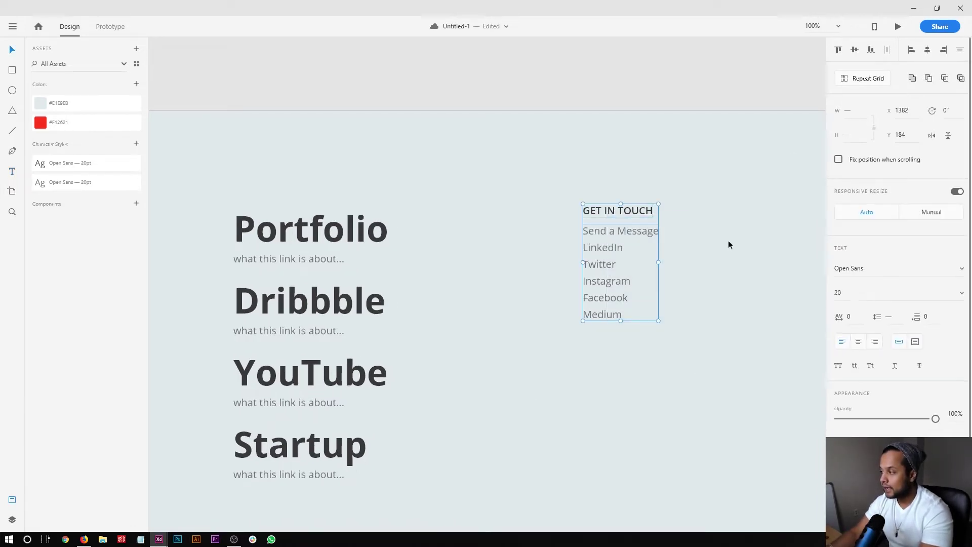
{"action": "left_click", "coordinate": [857, 78]}
{"action": "scroll", "coordinate": [622, 319], "scroll_direction": "down", "scroll_amount": 2}
{"action": "left_click_drag", "start_coordinate": [618, 262], "coordinate": [620, 395]}
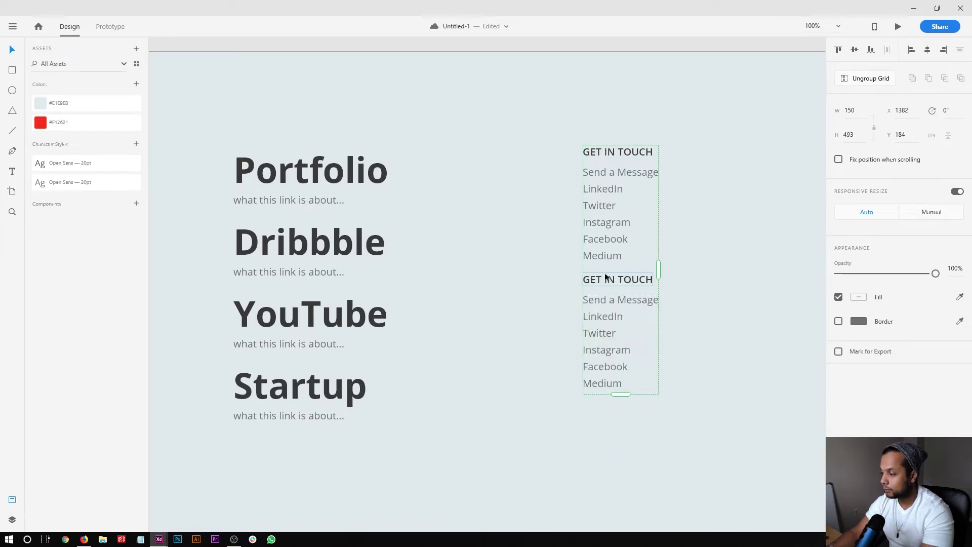
{"action": "mouse_move", "coordinate": [608, 267]}
{"action": "left_mouse_down"}
{"action": "mouse_move", "coordinate": [608, 257]}
{"action": "mouse_move", "coordinate": [610, 272]}
{"action": "left_mouse_up"}
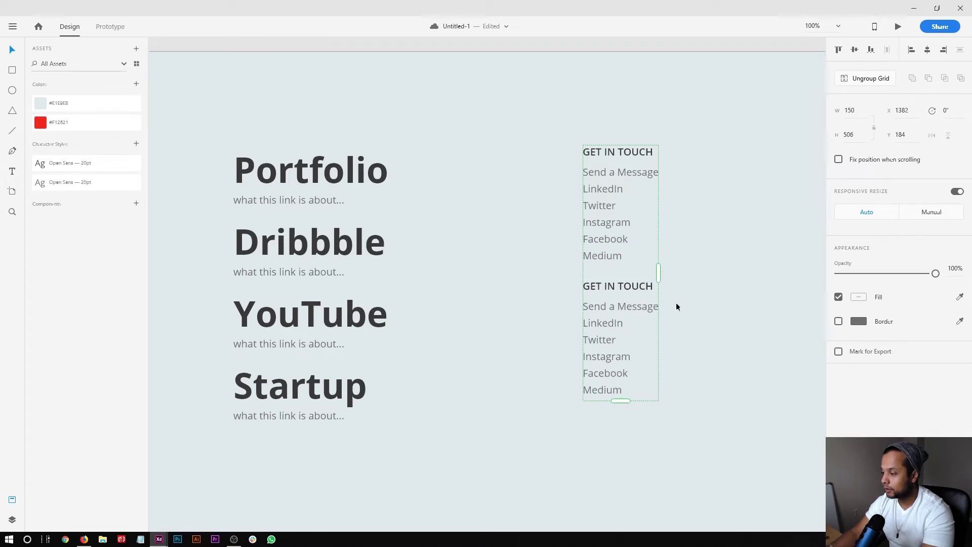
{"action": "left_click", "coordinate": [700, 327]}
Step: Change the heading of the lower repeated block to "CLIENTS"
{"action": "double_click", "coordinate": [609, 282]}
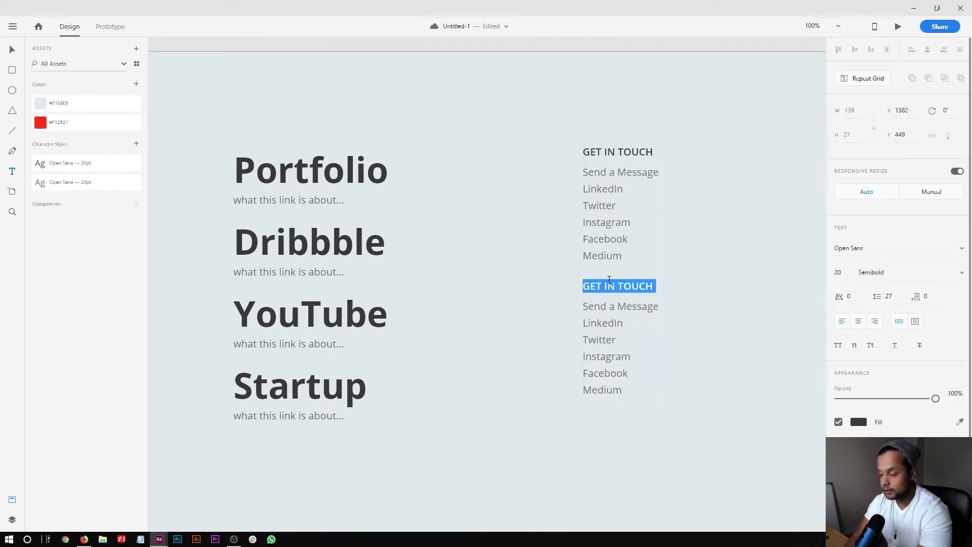
{"action": "type", "text": "CLIENTS"}
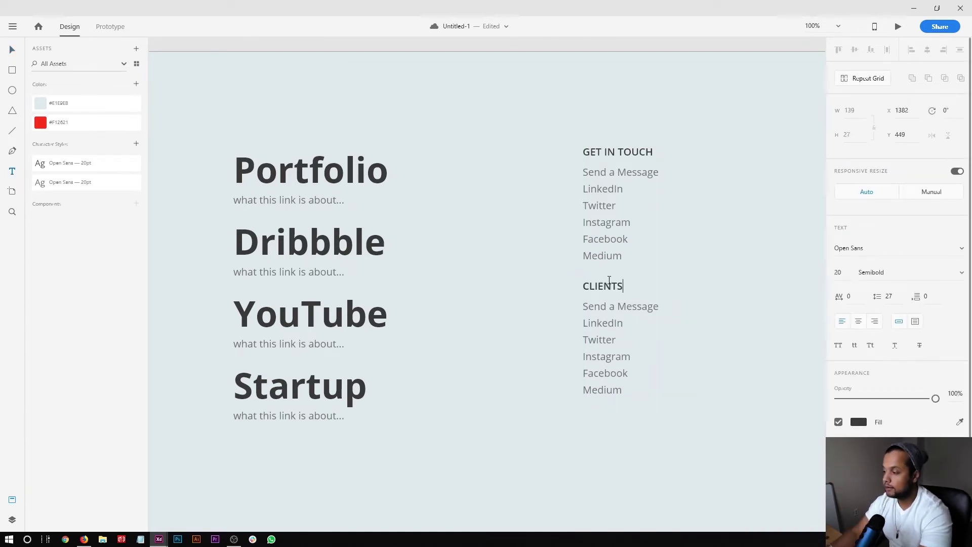
{"action": "key", "text": "Escape"}
Step: Replace the list under "CLIENTS" with the lines "BMW Canada", "MINI Canada", "RedTag.ca" and "Kia Motors"
{"action": "double_click", "coordinate": [613, 305]}
{"action": "left_click", "coordinate": [614, 306]}
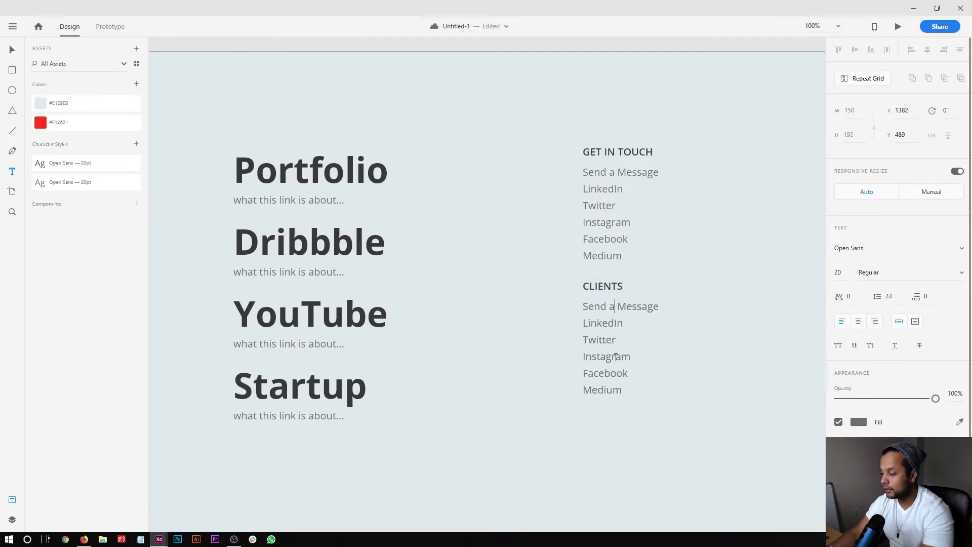
{"action": "key", "text": "ctrl+a"}
{"action": "type", "text": "BMW "}
{"action": "type", "text": "Canada "}
{"action": "type", "text": "MINI Canada "}
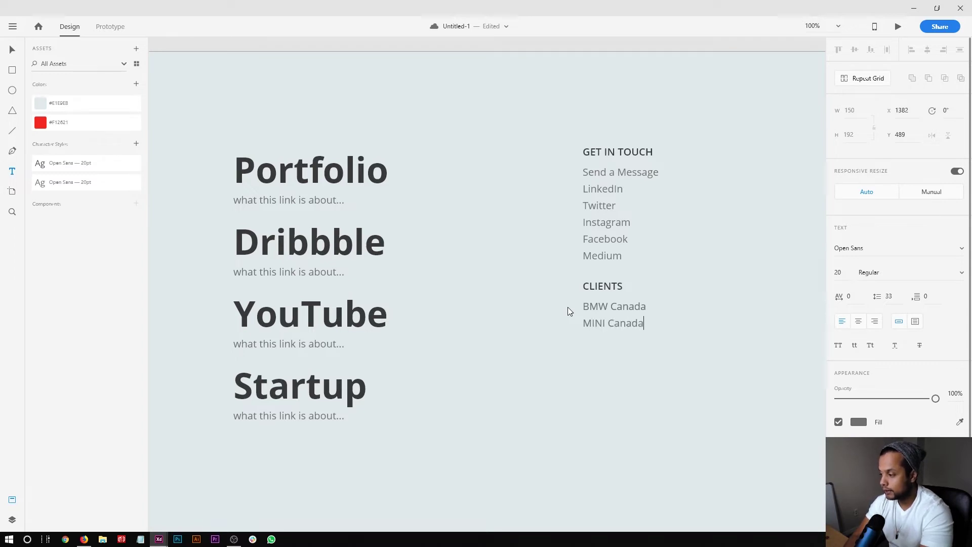
{"action": "type", "text": "Re"}
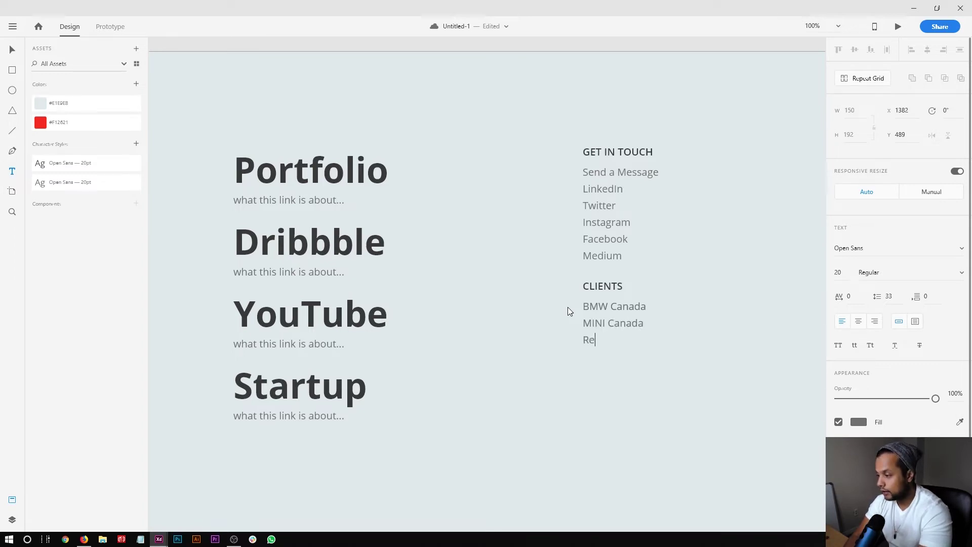
{"action": "type", "text": "dTag.ca"}
{"action": "key", "text": "Return"}
{"action": "type", "text": "Kia Motors"}
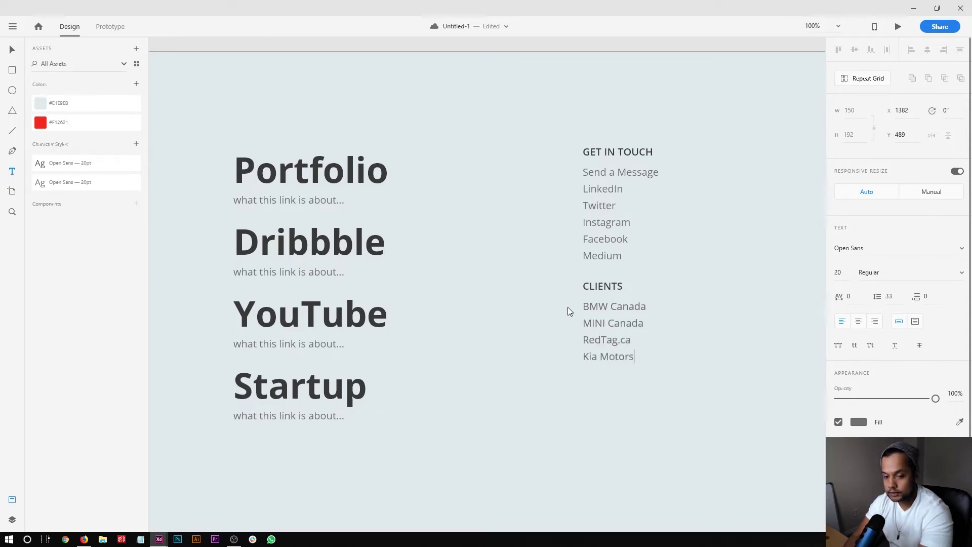
Step: Add the line "Biion Footwear" below "Kia Motors" in the CLIENTS list
{"action": "key", "text": "Return"}
{"action": "type", "text": "B"}
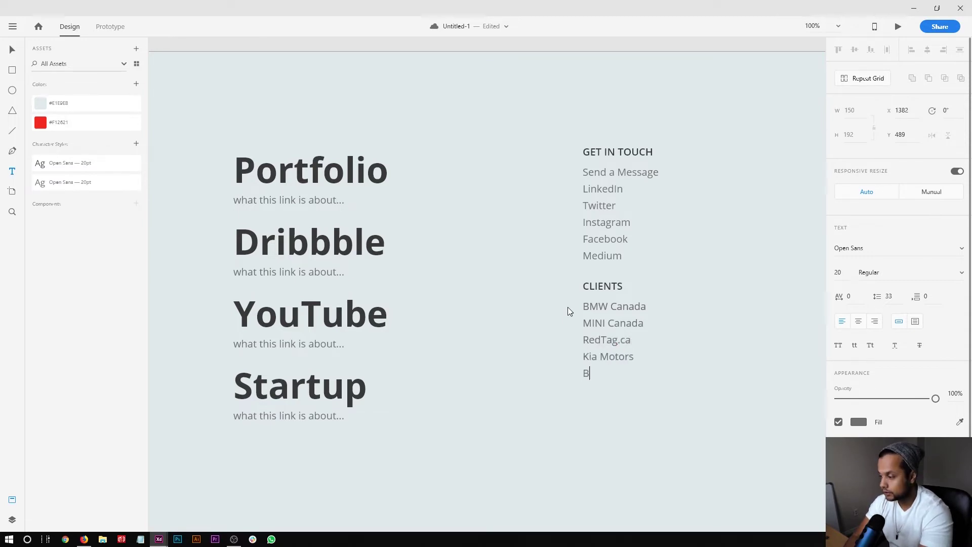
{"action": "type", "text": "ijon Red"}
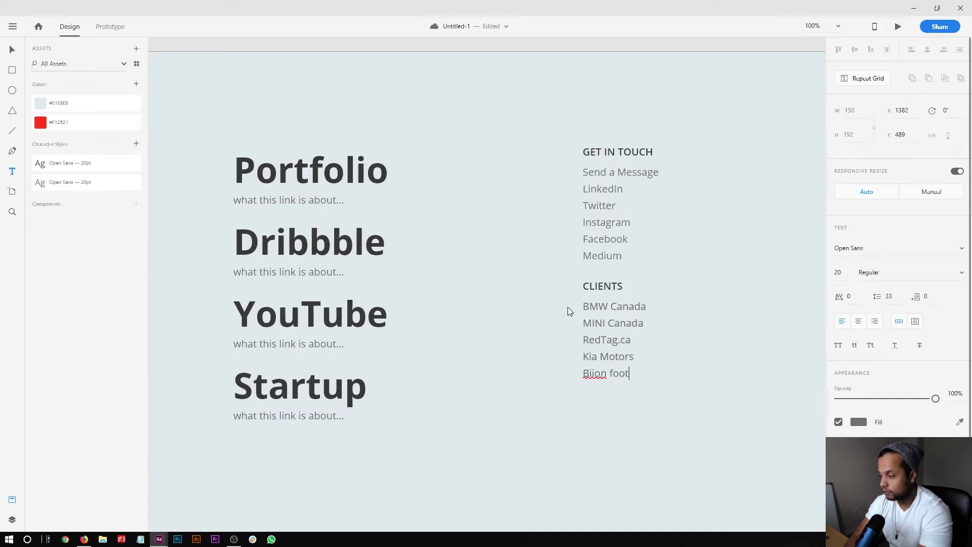
{"action": "key", "text": "BackSpace"}
{"action": "key", "text": "BackSpace"}
{"action": "key", "text": "BackSpace"}
{"action": "type", "text": "Footwea"}
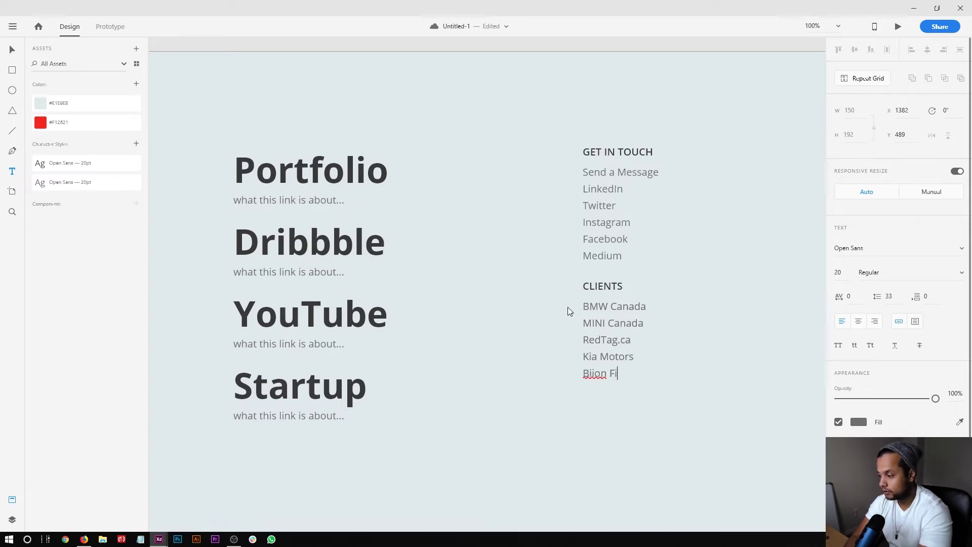
{"action": "type", "text": "r"}
Step: Add "Mucho Burrito" as the next line of the CLIENTS list
{"action": "key", "text": "Return"}
{"action": "type", "text": "Mucho Bu"}
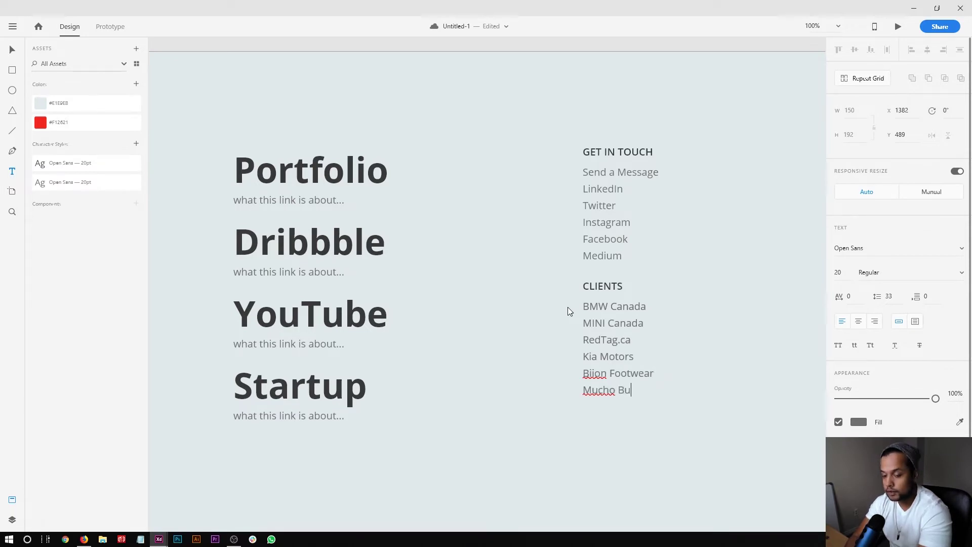
{"action": "type", "text": "rr"}
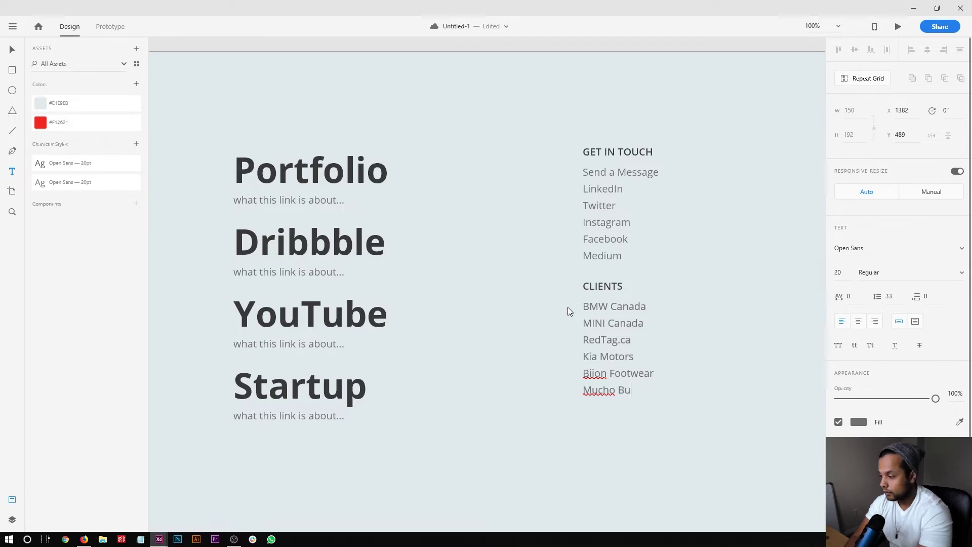
{"action": "type", "text": "ito"}
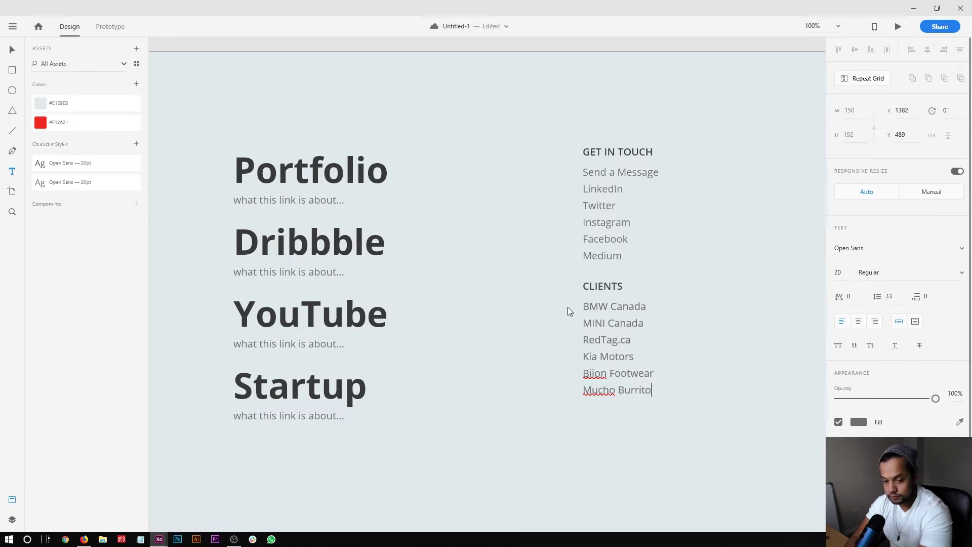
Step: Add "Retirement Homes" as a new line under "Mucho Burrito"
{"action": "key", "text": "Return"}
{"action": "type", "text": "Retirement Homes"}
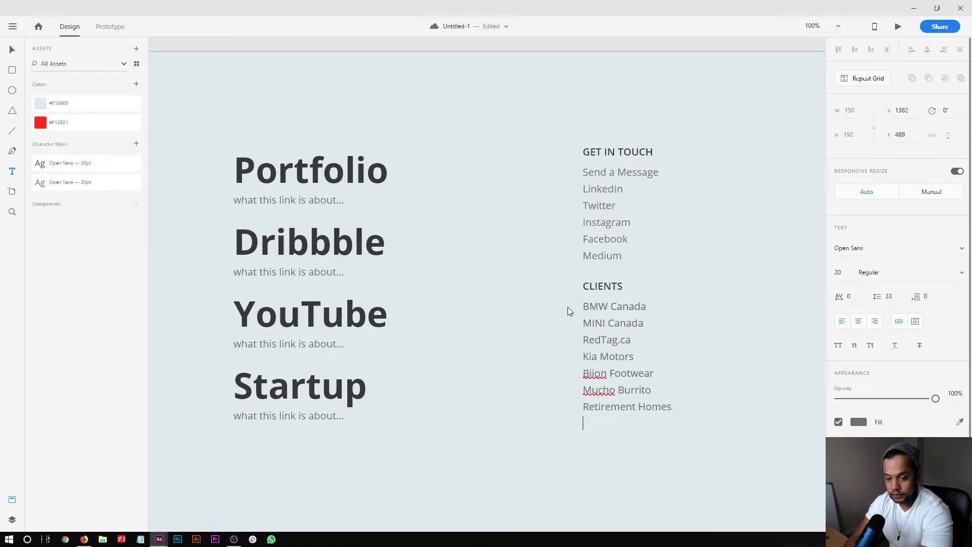
Step: Add "McMaster University" as a new line under "Retirement Homes"
{"action": "key", "text": "Return"}
{"action": "type", "text": "M"}
{"action": "key", "text": "BackSpace"}
{"action": "type", "text": "McMaster"}
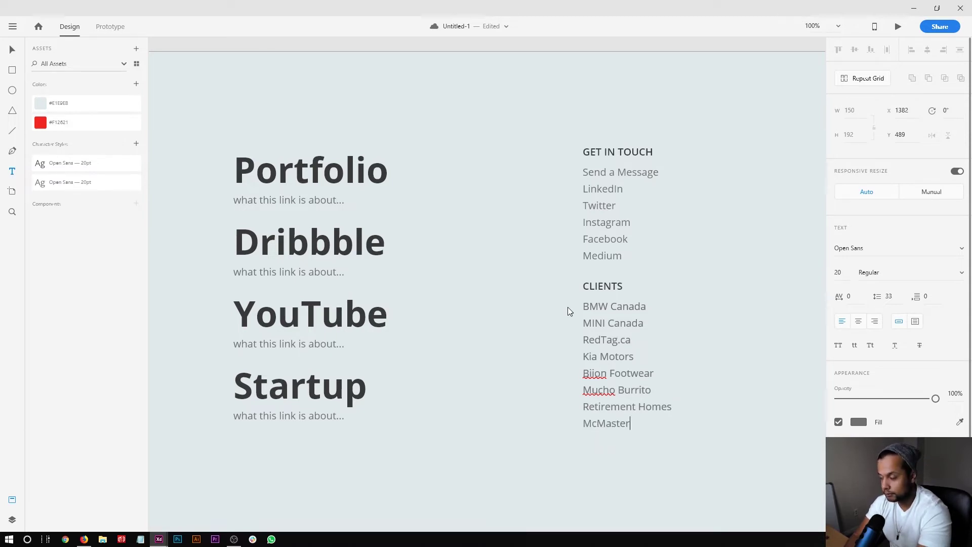
{"action": "type", "text": " University"}
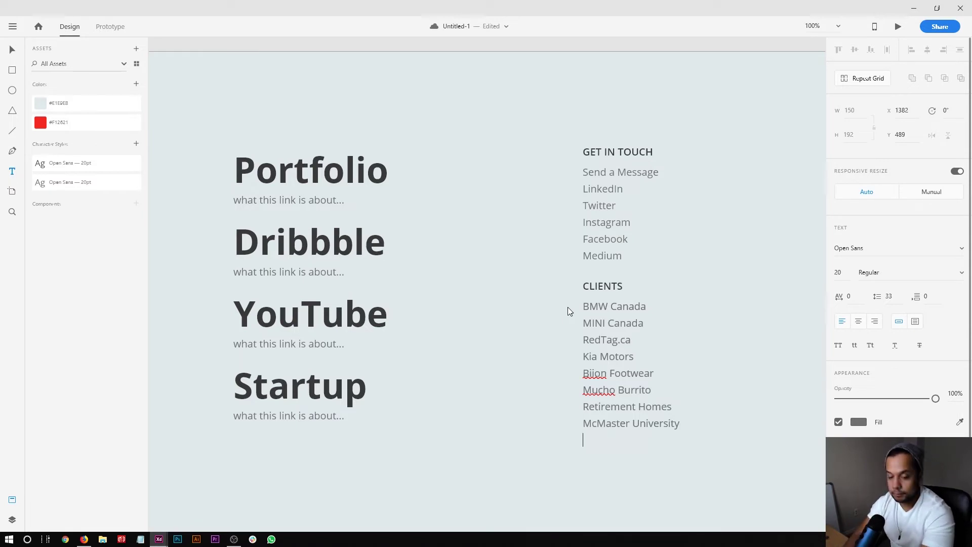
Step: Add "Urbanology Magazine" under "McMaster University" and correct the spelling of its first word
{"action": "key", "text": "Return"}
{"action": "type", "text": "Ur"}
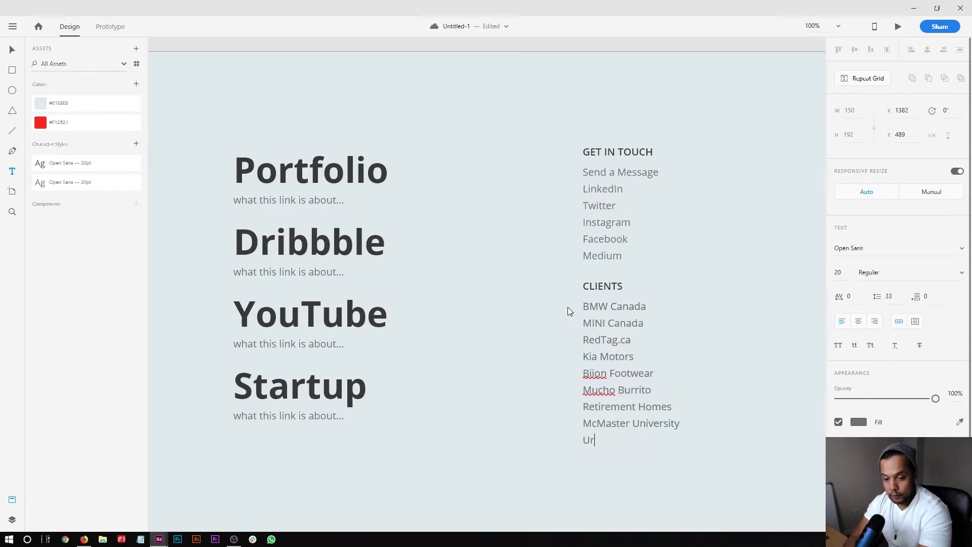
{"action": "type", "text": "bannolog"}
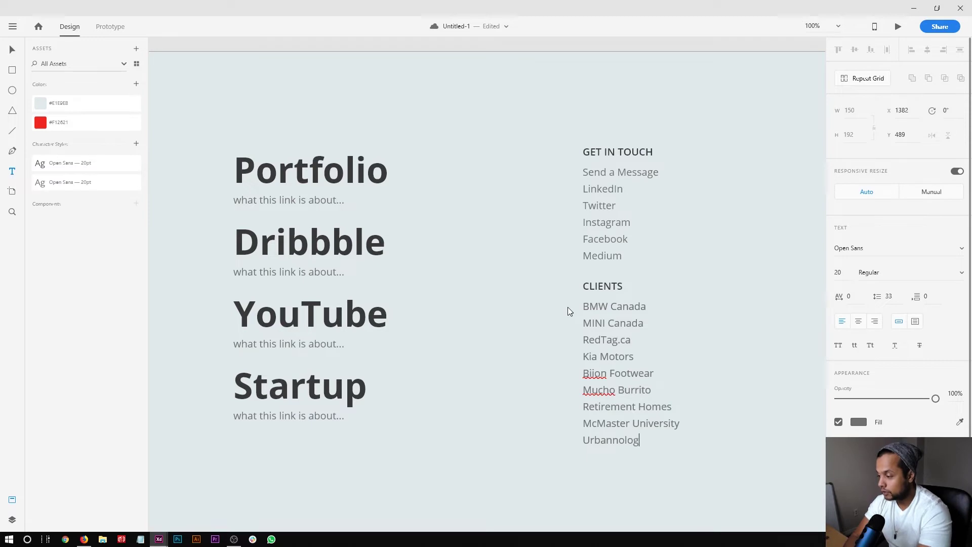
{"action": "type", "text": "oy Magazine"}
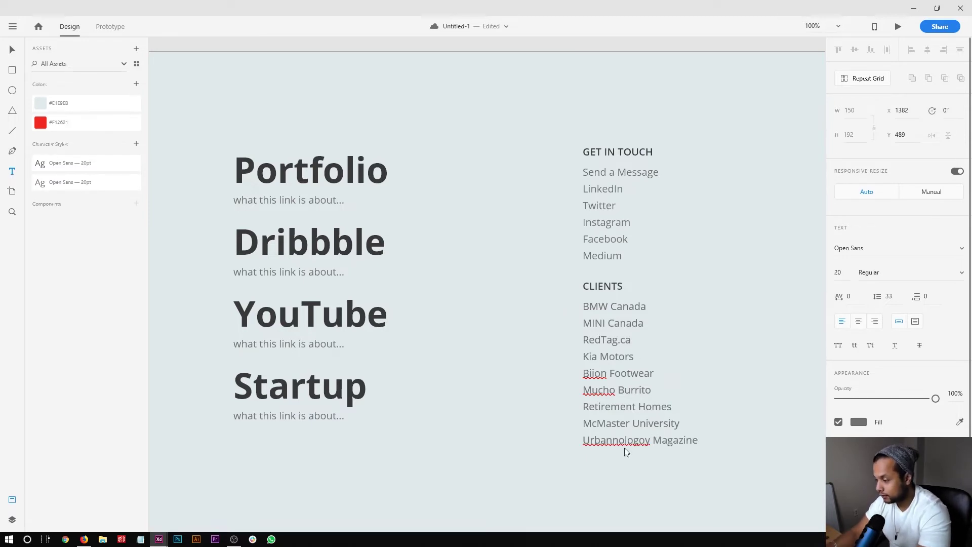
{"action": "double_click", "coordinate": [613, 440]}
{"action": "left_click", "coordinate": [614, 440]}
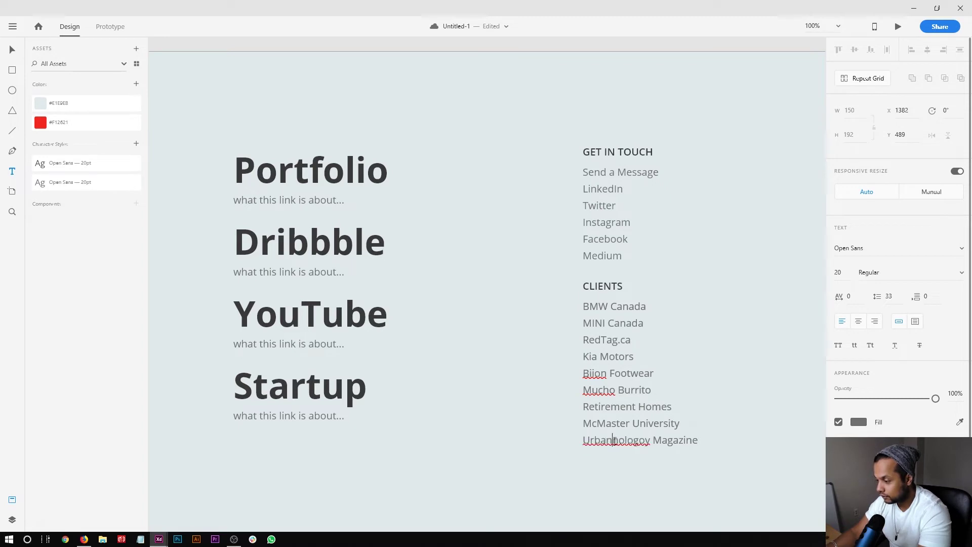
{"action": "right_click", "coordinate": [614, 441]}
{"action": "left_click", "coordinate": [607, 375]}
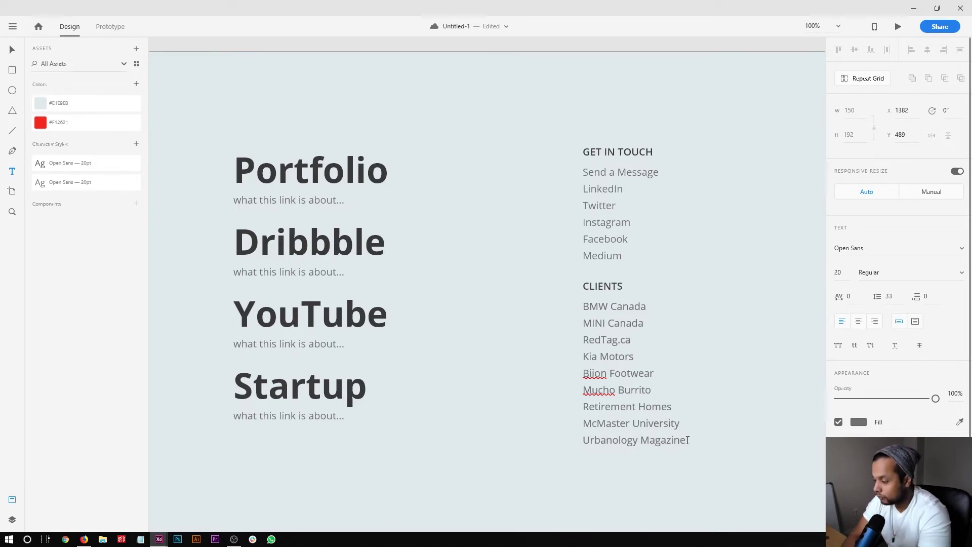
Step: Add "Mercy Mission World" as a new line under "Urbanology Magazine"
{"action": "type", "text": "Mercy Mission World"}
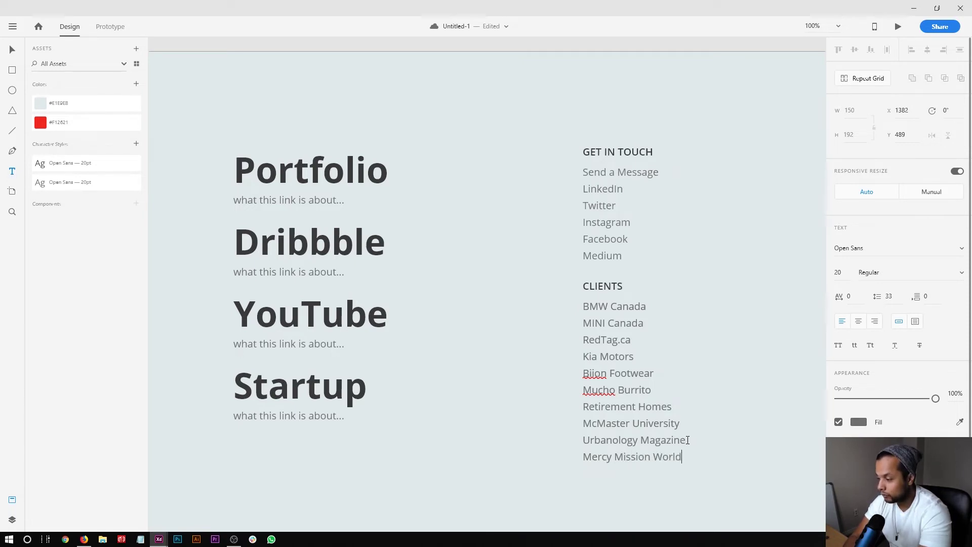
{"action": "type", "text": "Daniel"}
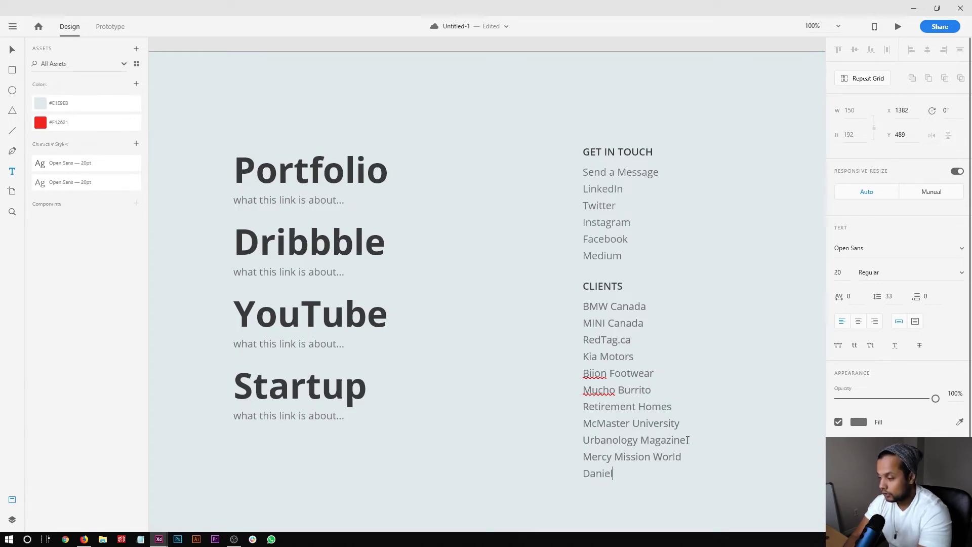
{"action": "type", "text": "s Homes Co"}
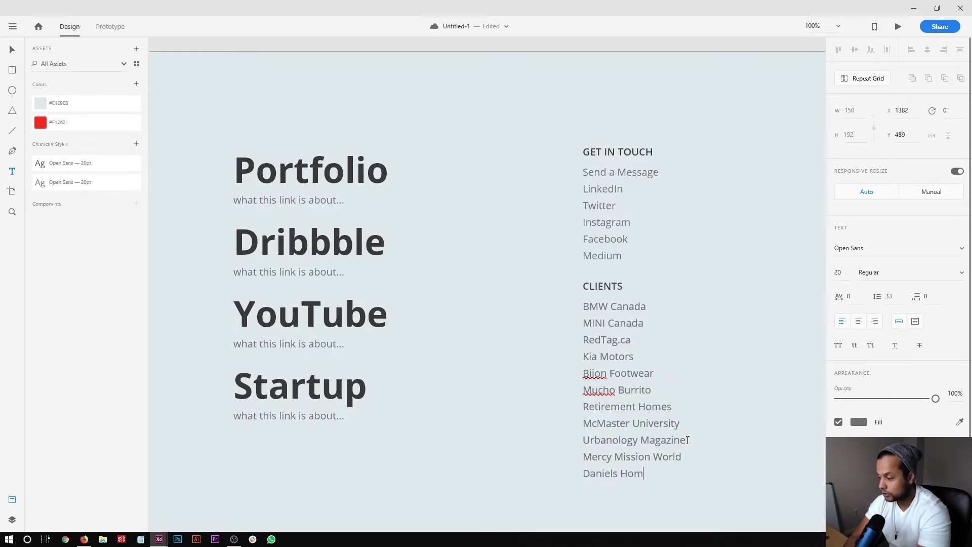
{"action": "type", "text": "rp"}
Step: Finish the CLIENTS list with the line "Daniels Homes" and leave text editing
{"action": "key", "text": "BackSpace"}
{"action": "key", "text": "BackSpace"}
{"action": "key", "text": "BackSpace"}
{"action": "key", "text": "BackSpace"}
{"action": "key", "text": "Escape"}
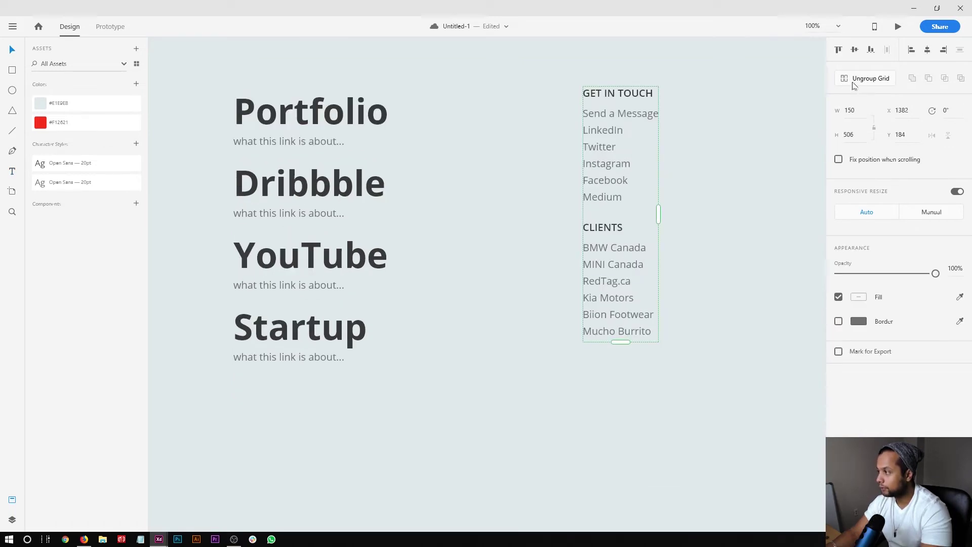
Step: Ungroup the repeat grid that holds the GET IN TOUCH and CLIENTS blocks so the whole client list shows
{"action": "left_click", "coordinate": [853, 83]}
{"action": "left_click", "coordinate": [725, 349]}
{"action": "scroll", "coordinate": [725, 348], "scroll_direction": "up", "scroll_amount": 1}
{"action": "left_click_drag", "start_coordinate": [739, 393], "coordinate": [556, 159]}
{"action": "left_click", "coordinate": [334, 184]}
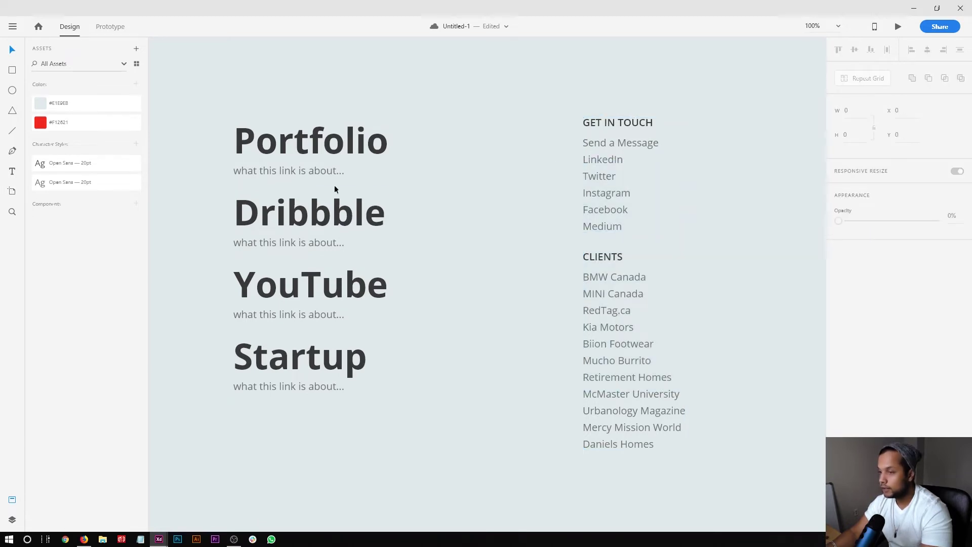
Step: Examine the CLIENTS list up close, and review its placement relative to the link headings and description text
{"action": "left_click_drag", "start_coordinate": [541, 325], "coordinate": [494, 287]}
{"action": "left_click_drag", "start_coordinate": [504, 187], "coordinate": [674, 430]}
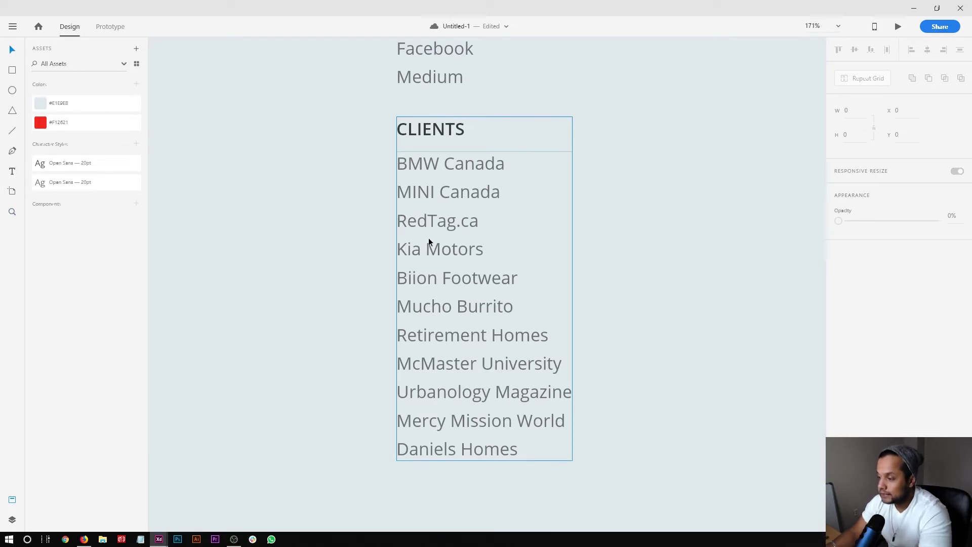
{"action": "left_click", "coordinate": [429, 325]}
{"action": "left_click", "coordinate": [356, 318]}
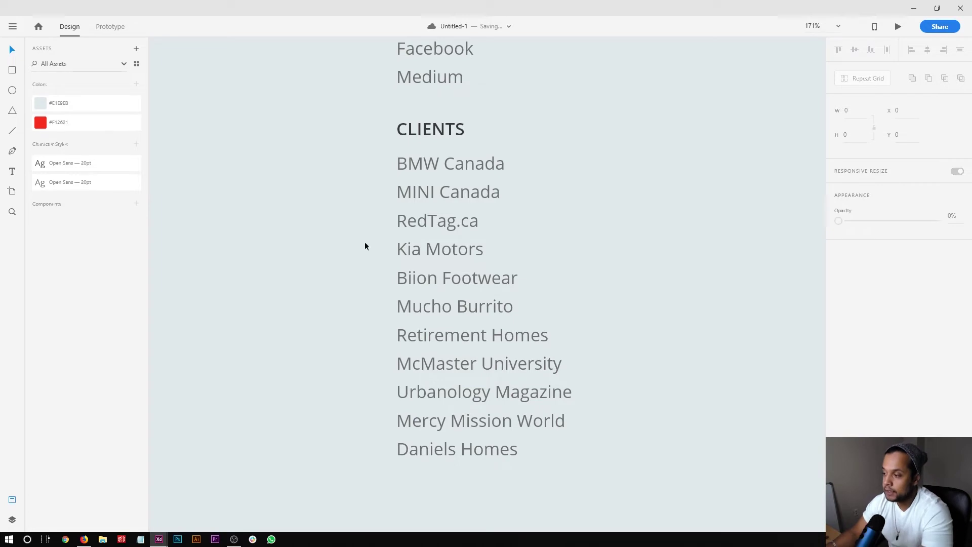
{"action": "scroll", "coordinate": [367, 405], "scroll_direction": "up", "scroll_amount": 1}
{"action": "scroll", "coordinate": [366, 403], "scroll_direction": "down", "scroll_amount": 1}
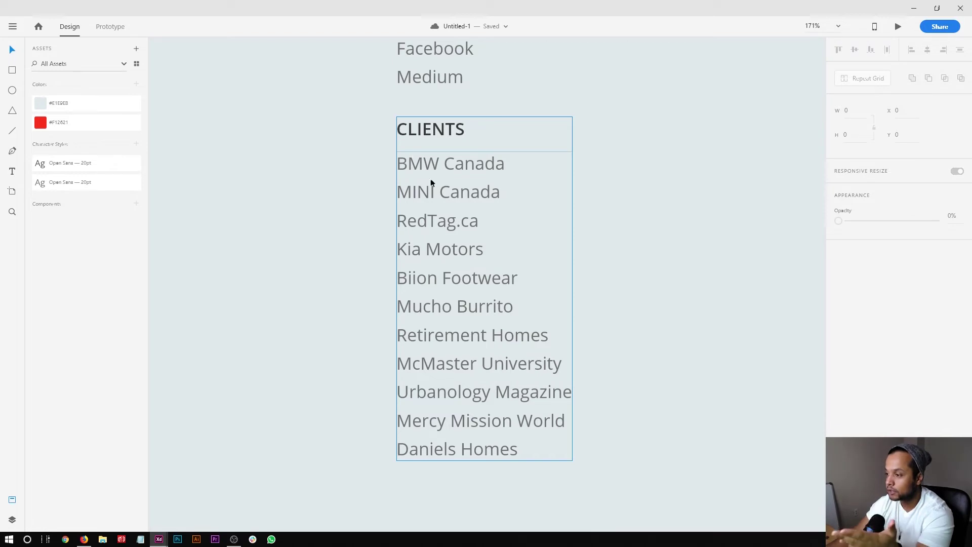
{"action": "key", "text": "ctrl+1"}
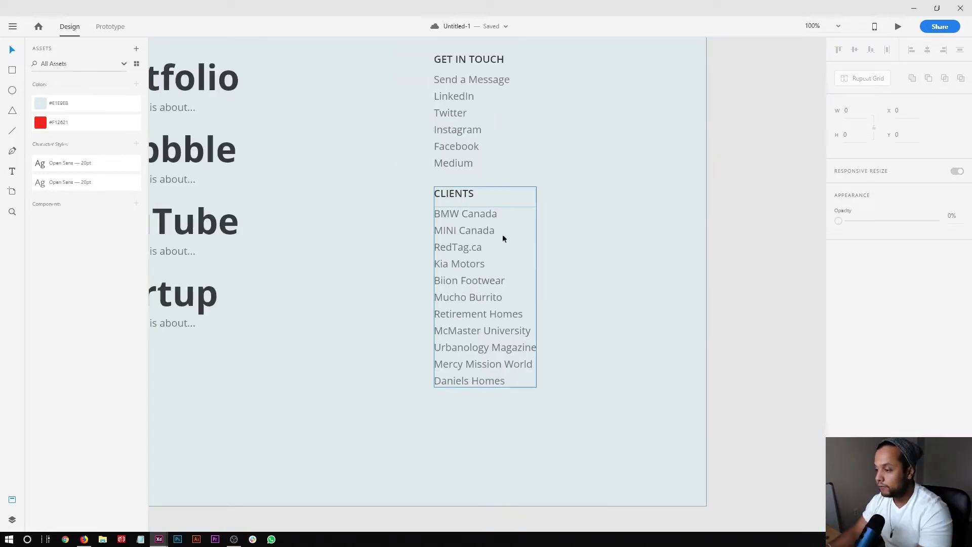
{"action": "left_click_drag", "start_coordinate": [387, 272], "coordinate": [479, 301]}
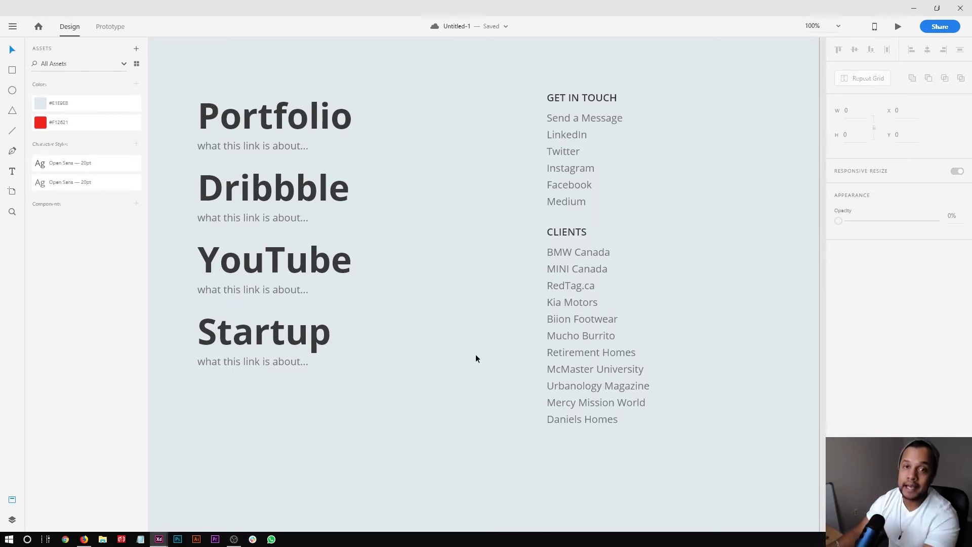
{"action": "left_click_drag", "start_coordinate": [500, 235], "coordinate": [645, 321]}
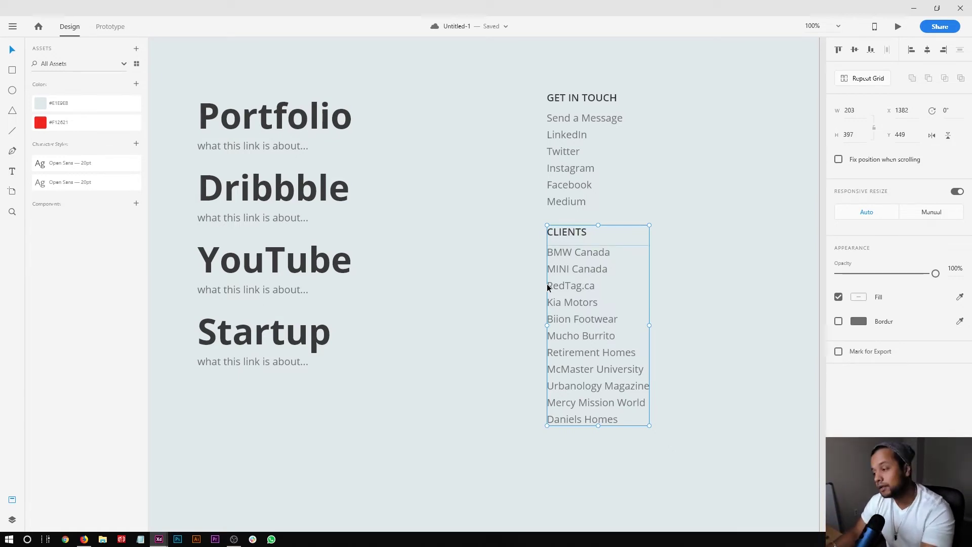
{"action": "left_click", "coordinate": [513, 279]}
{"action": "key", "text": "ctrl+minus"}
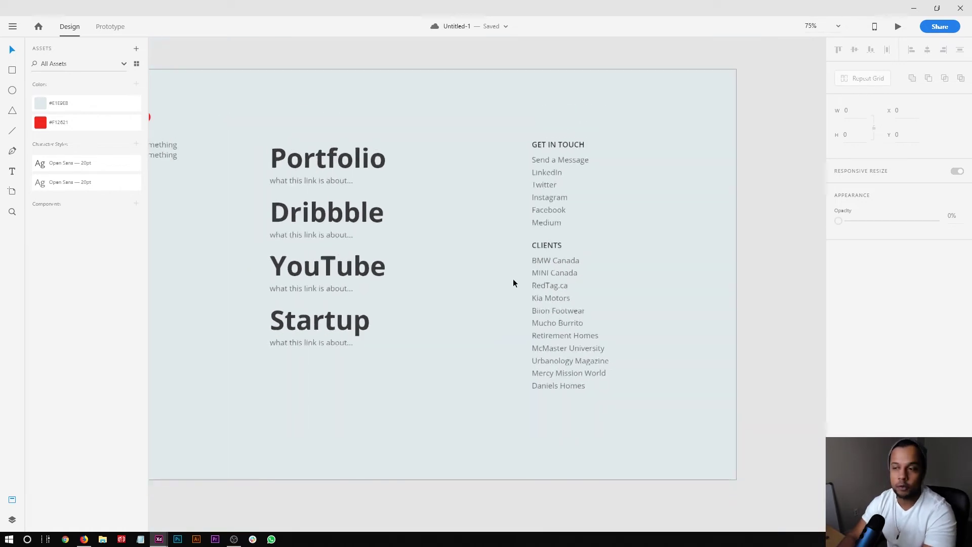
{"action": "key", "text": "ctrl+1"}
{"action": "double_click", "coordinate": [304, 161]}
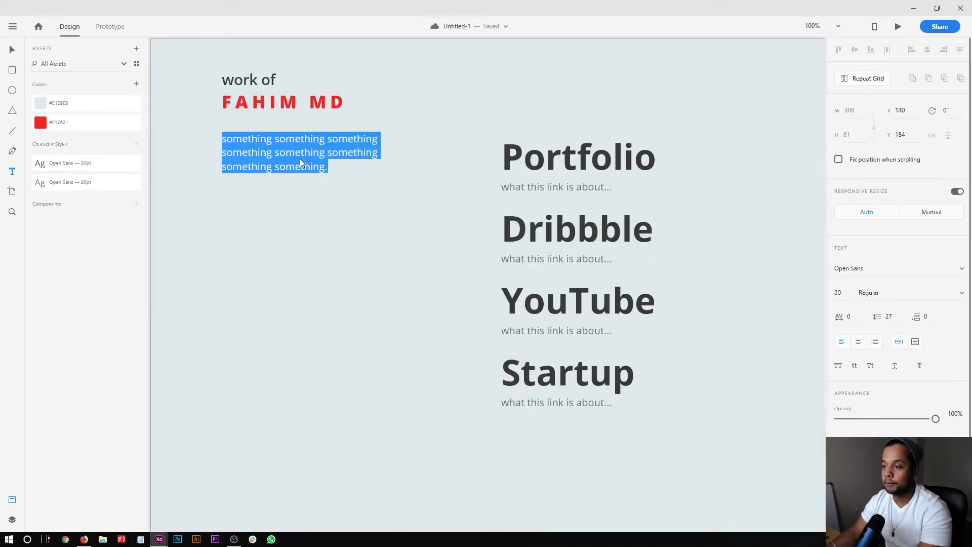
{"action": "key", "text": "Escape"}
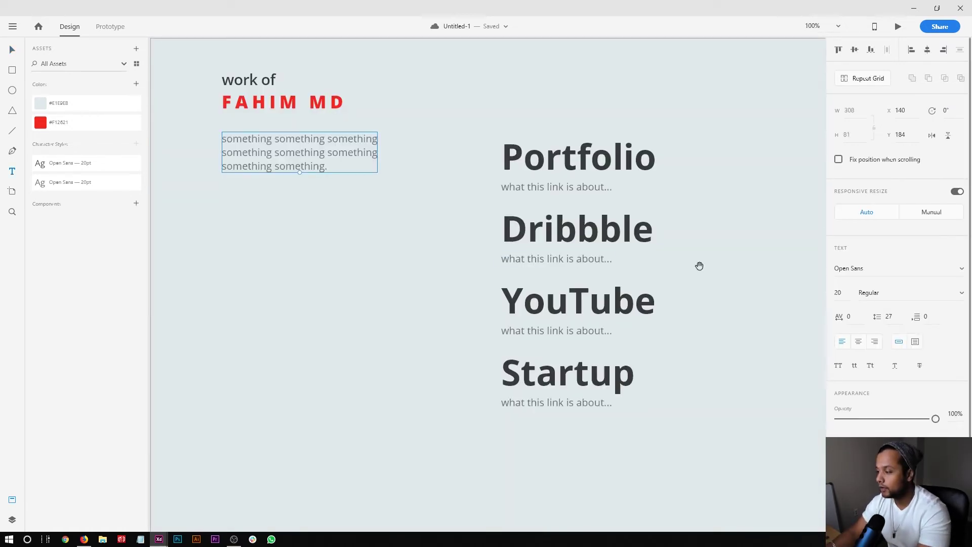
Step: Turn on the column layout grid for the "Web 1920 – main" artboard
{"action": "key", "text": "ctrl+minus"}
{"action": "key", "text": "v"}
{"action": "left_click", "coordinate": [261, 90]}
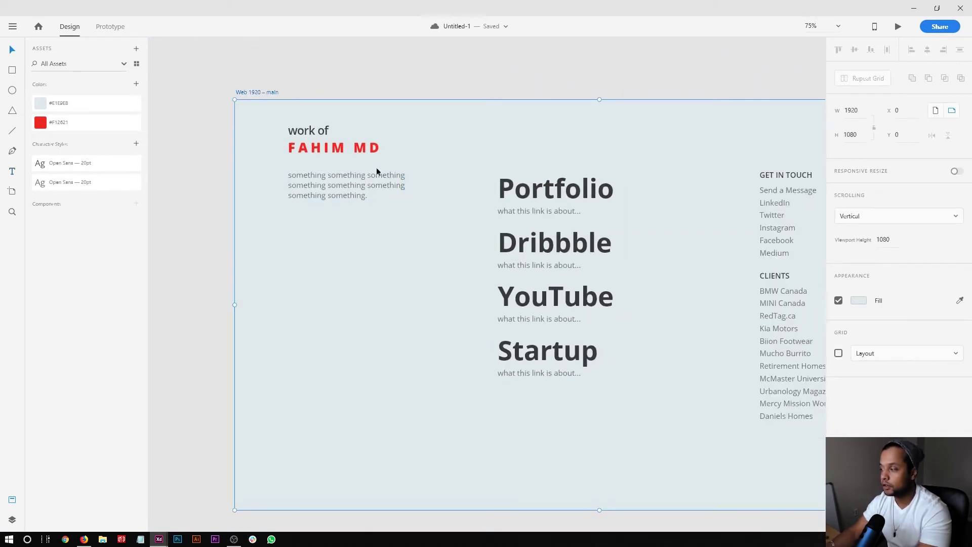
{"action": "left_click_drag", "start_coordinate": [632, 292], "coordinate": [458, 271]}
{"action": "scroll", "coordinate": [458, 270], "scroll_direction": "right", "scroll_amount": 2}
{"action": "left_click", "coordinate": [839, 353]}
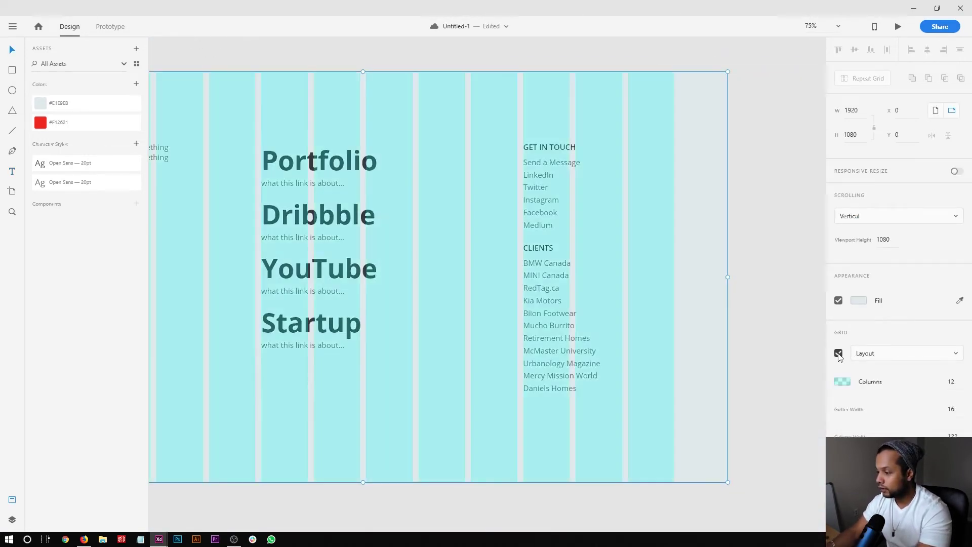
Step: Combine the GET IN TOUCH and CLIENTS blocks into a single group
{"action": "left_click_drag", "start_coordinate": [682, 402], "coordinate": [559, 141]}
{"action": "left_click", "coordinate": [430, 235]}
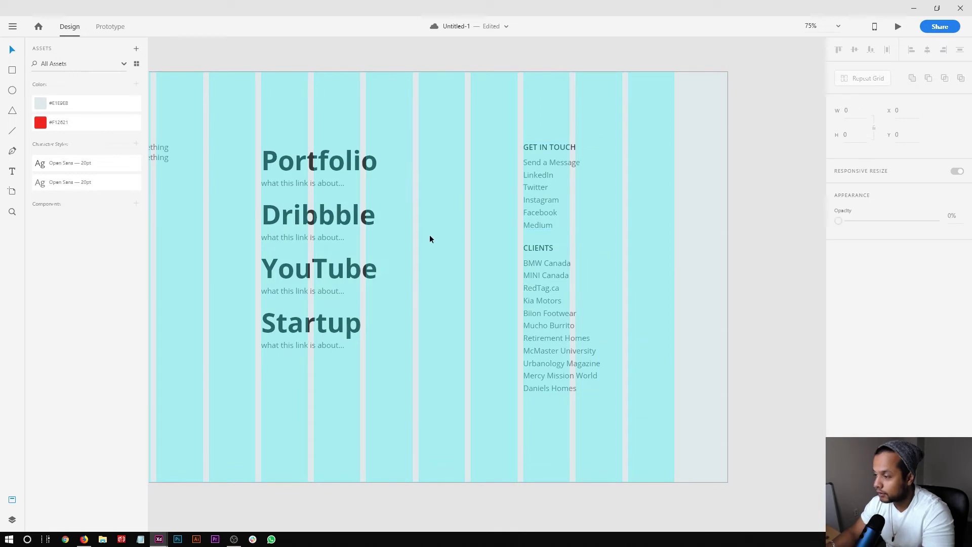
{"action": "left_click_drag", "start_coordinate": [435, 236], "coordinate": [515, 235]}
{"action": "left_click_drag", "start_coordinate": [754, 435], "coordinate": [570, 126]}
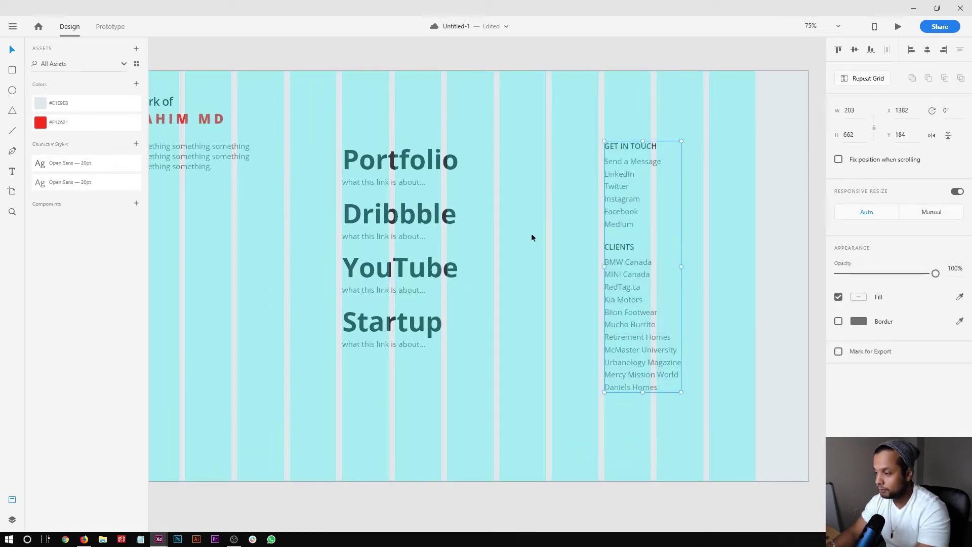
{"action": "left_click_drag", "start_coordinate": [208, 284], "coordinate": [272, 285]}
{"action": "left_click", "coordinate": [238, 157]}
{"action": "left_click", "coordinate": [462, 178], "text": "shift"}
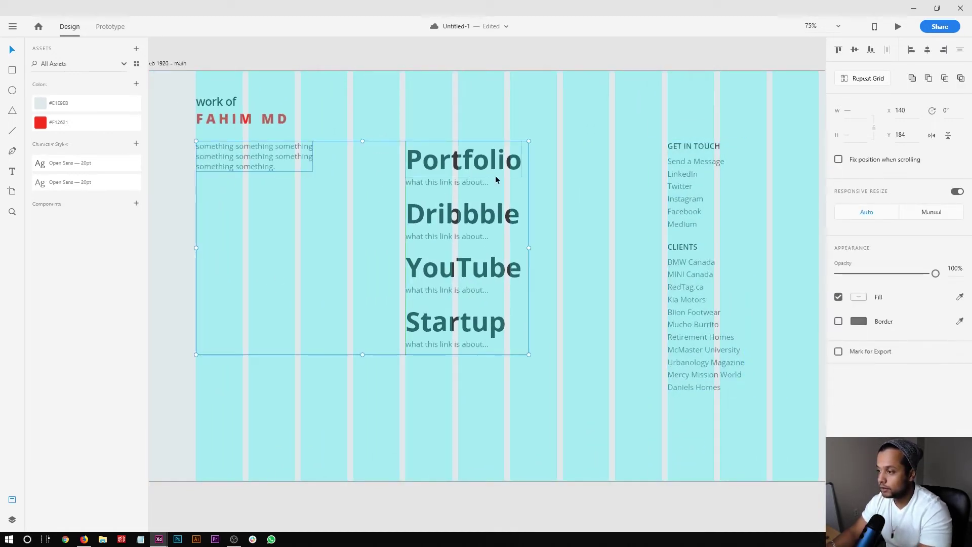
{"action": "left_click", "coordinate": [625, 128]}
{"action": "left_click_drag", "start_coordinate": [774, 124], "coordinate": [426, 120]}
{"action": "left_click", "coordinate": [423, 161]}
Step: Group the description text, and distribute it evenly across the page with the link list and the contact group
{"action": "left_click", "coordinate": [248, 156]}
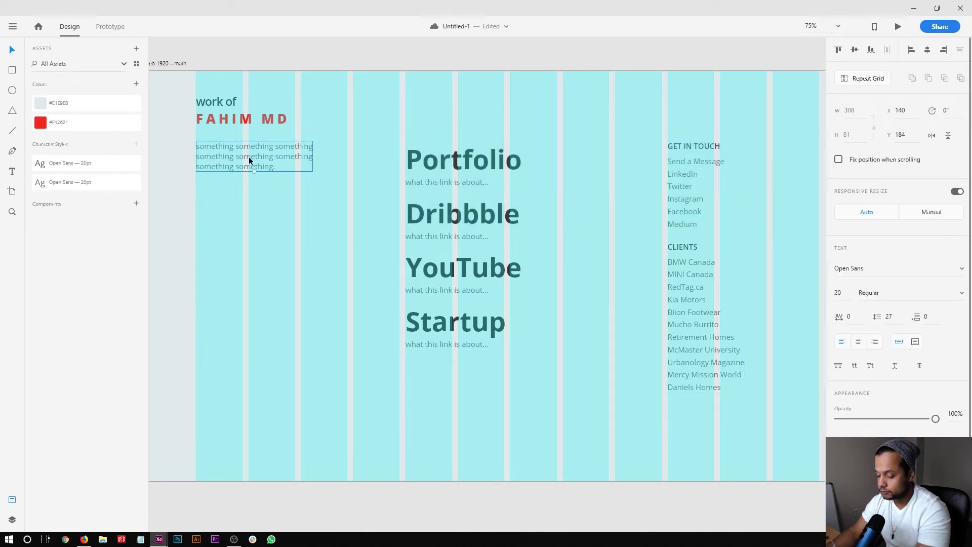
{"action": "key", "text": "ctrl+g"}
{"action": "left_click", "coordinate": [449, 174], "text": "shift"}
{"action": "left_click", "coordinate": [694, 167], "text": "shift"}
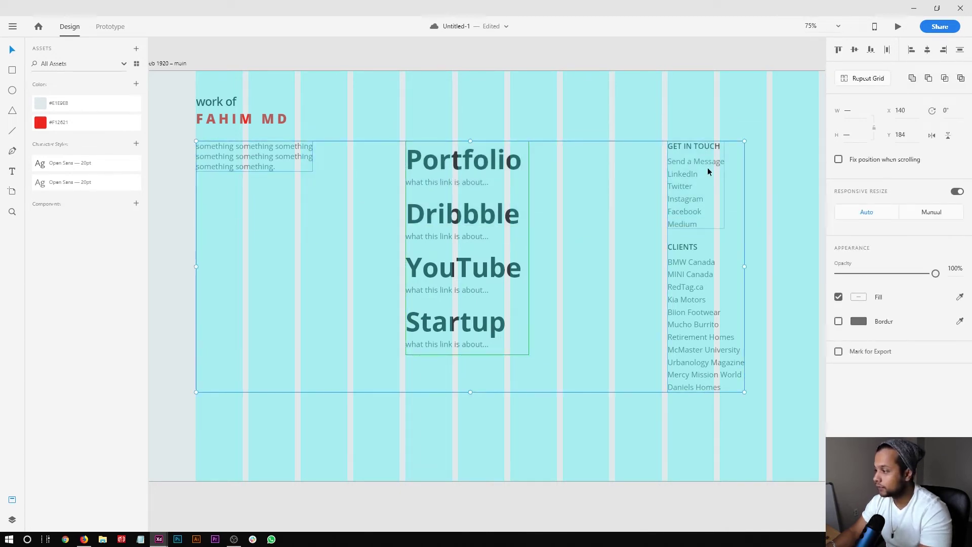
{"action": "left_click", "coordinate": [889, 52]}
{"action": "left_click", "coordinate": [505, 90]}
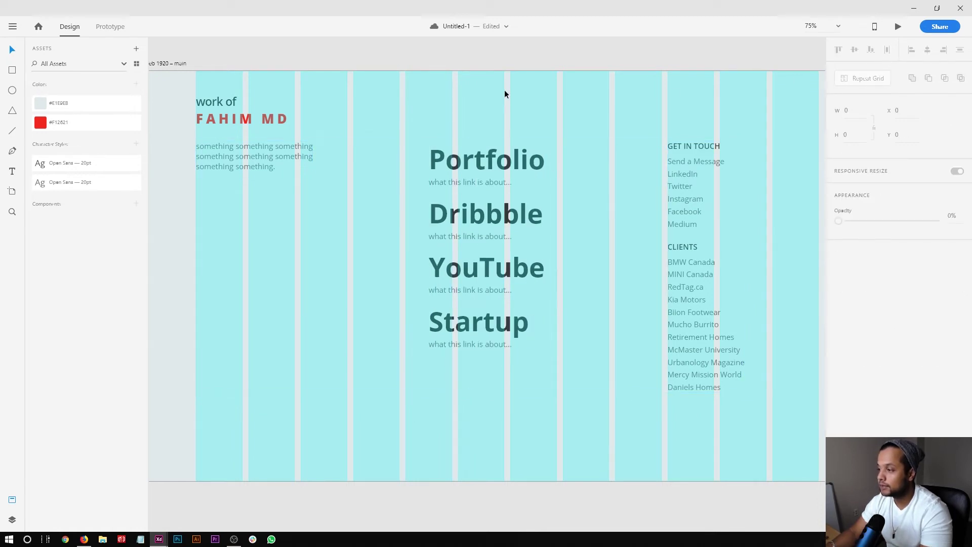
Step: Move the link list back to the start of the fifth grid column at X 692
{"action": "left_click_drag", "start_coordinate": [480, 170], "coordinate": [435, 165]}
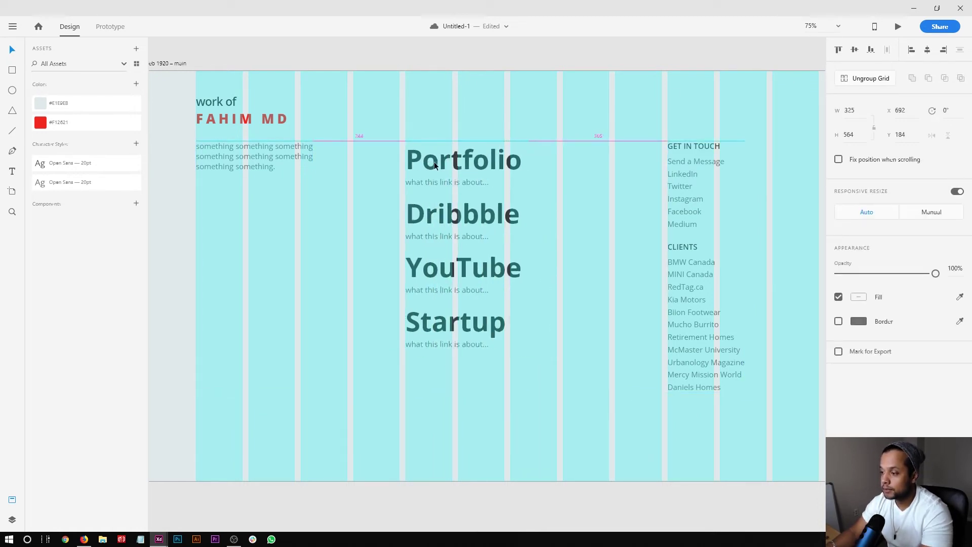
{"action": "left_click", "coordinate": [692, 175]}
{"action": "right_click", "coordinate": [691, 176]}
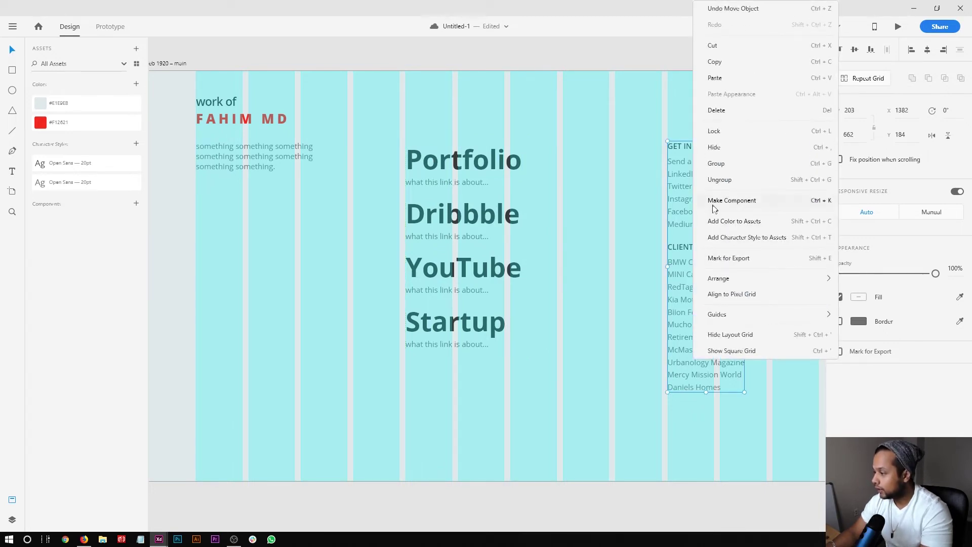
{"action": "key", "text": "Escape"}
Step: Try adding filler characters at the end of the description's second line
{"action": "left_click", "coordinate": [214, 155]}
{"action": "key", "text": "z"}
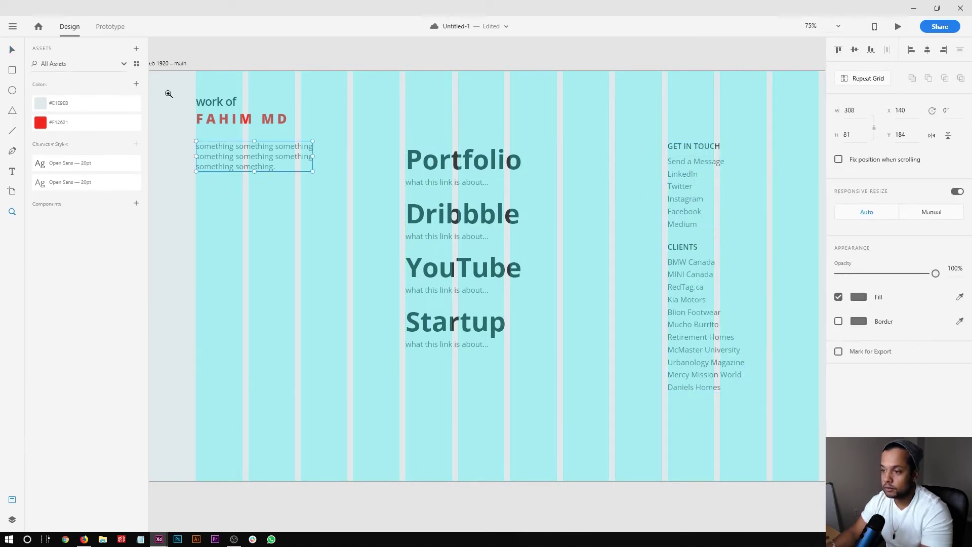
{"action": "left_click_drag", "start_coordinate": [169, 93], "coordinate": [441, 250]}
{"action": "key", "text": "t"}
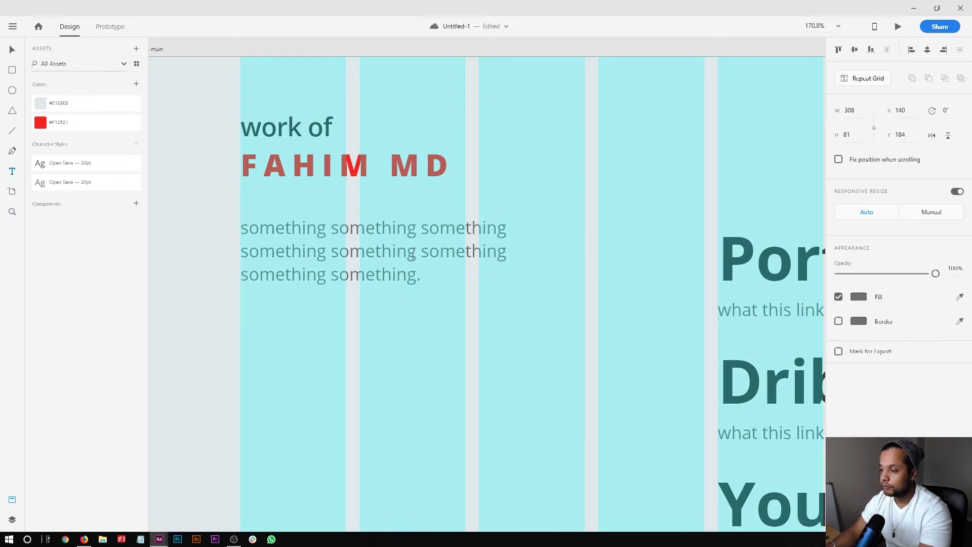
{"action": "left_click", "coordinate": [415, 251]}
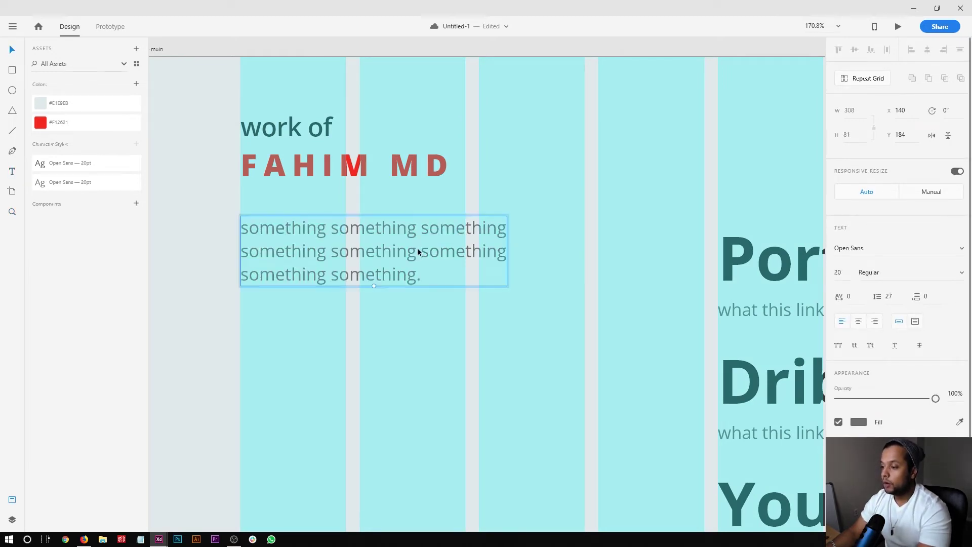
{"action": "double_click", "coordinate": [418, 252]}
{"action": "left_click", "coordinate": [508, 254]}
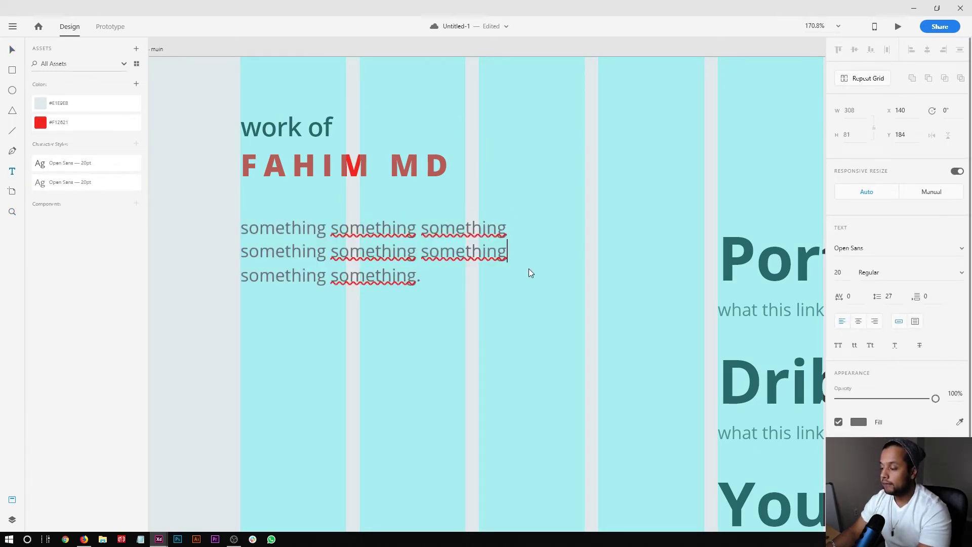
{"action": "type", "text": "asddadaasasdas"}
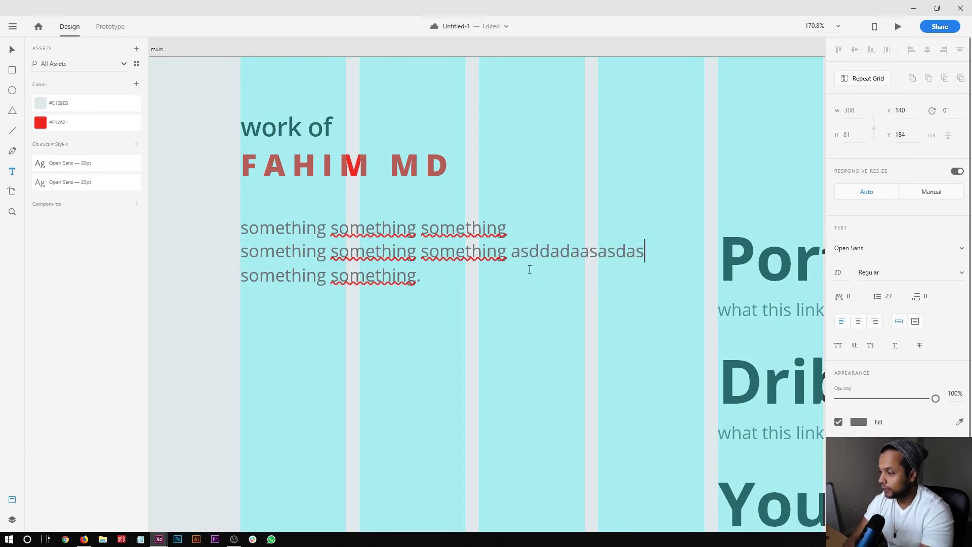
{"action": "key", "text": "BackSpace"}
{"action": "key", "text": "BackSpace"}
{"action": "key", "text": "BackSpace"}
{"action": "key", "text": "BackSpace"}
{"action": "key", "text": "BackSpace"}
{"action": "key", "text": "BackSpace"}
{"action": "key", "text": "BackSpace"}
{"action": "key", "text": "BackSpace"}
{"action": "key", "text": "BackSpace"}
{"action": "key", "text": "BackSpace"}
{"action": "key", "text": "BackSpace"}
{"action": "key", "text": "BackSpace"}
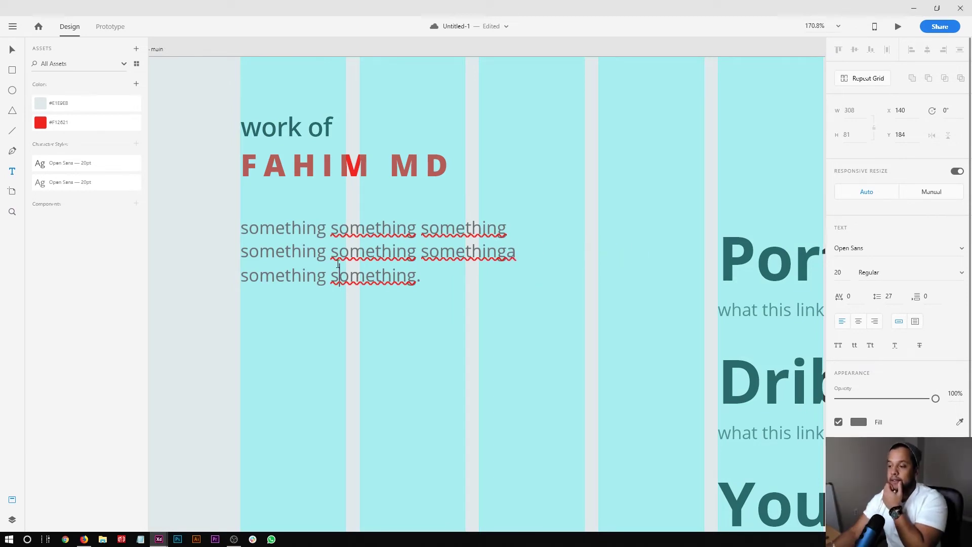
Step: Replace the description text with "Product designer specializing UX/UI design resides in Toronto, Ontario where he designs for redtag.ca." on three lines
{"action": "triple_click", "coordinate": [339, 264]}
{"action": "left_click", "coordinate": [338, 264]}
{"action": "double_click", "coordinate": [339, 264]}
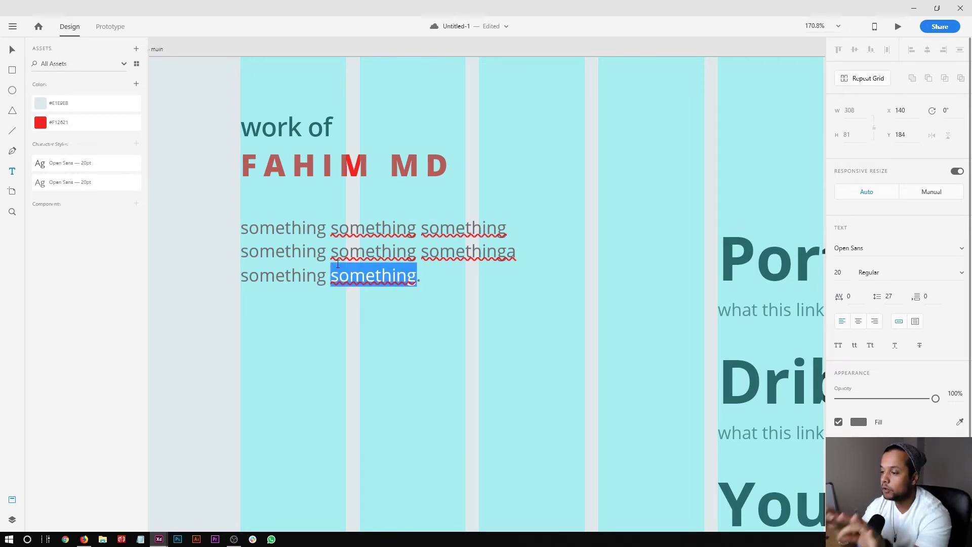
{"action": "key", "text": "ctrl+a"}
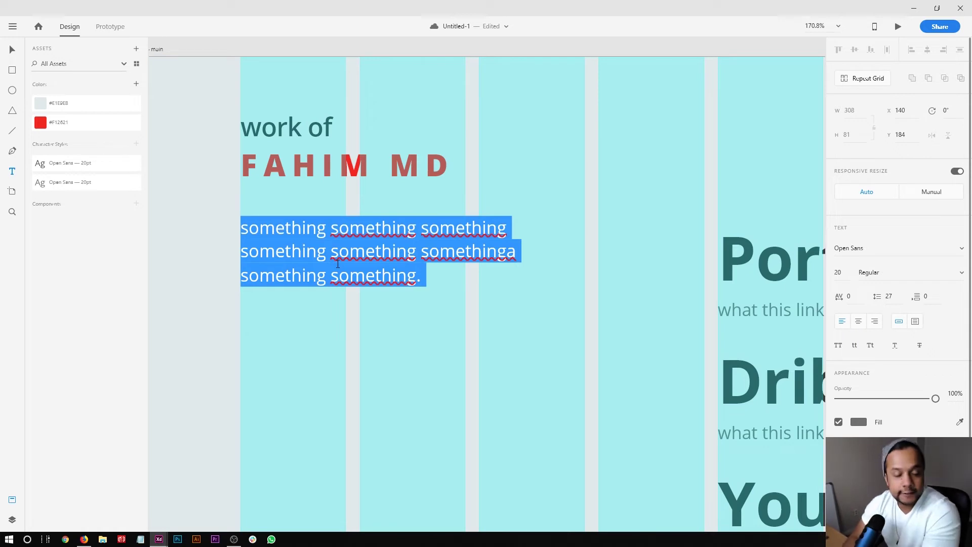
{"action": "type", "text": "Prod"}
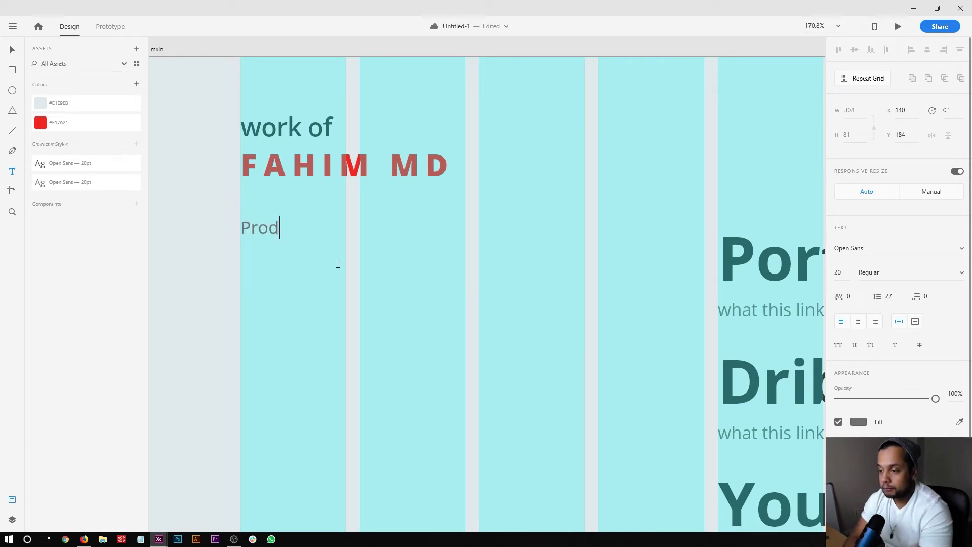
{"action": "type", "text": "uct designer specializing UX/UI design resides in Toronto, Ontario"}
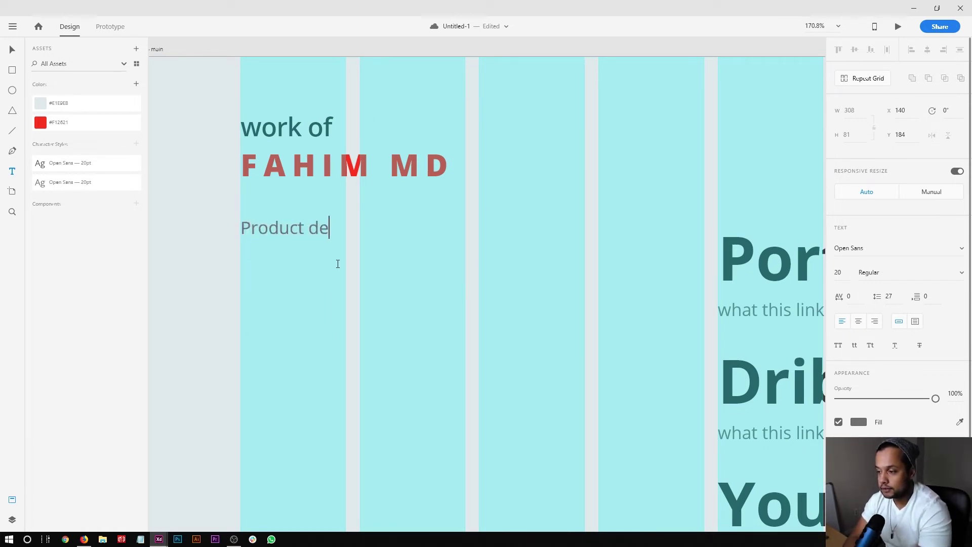
{"action": "key", "text": "Return"}
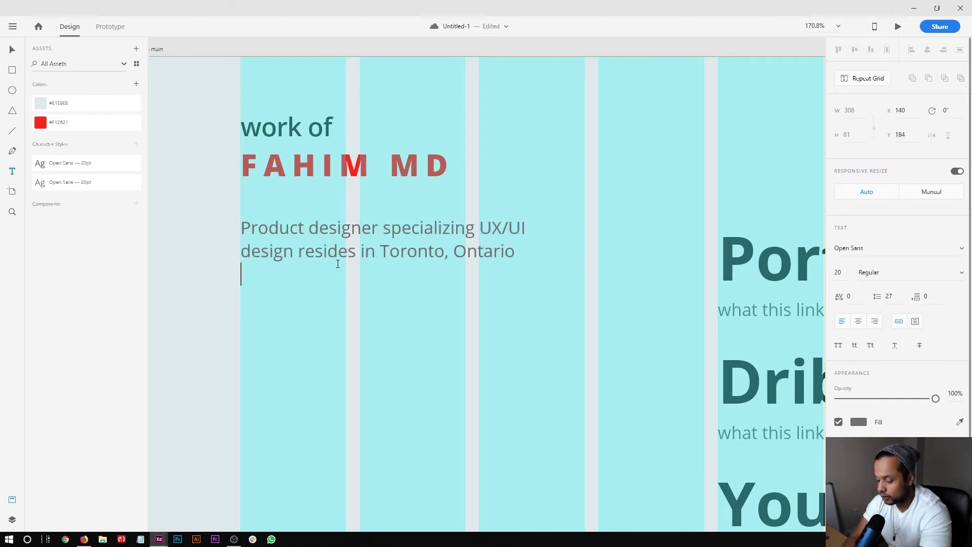
{"action": "type", "text": "where he "}
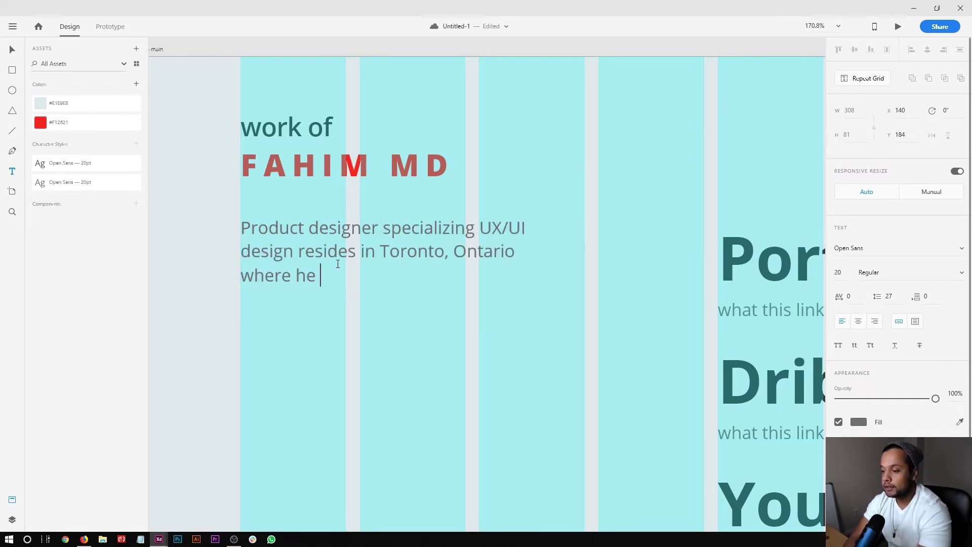
{"action": "type", "text": "designs for redtag.ca."}
{"action": "key", "text": "Escape"}
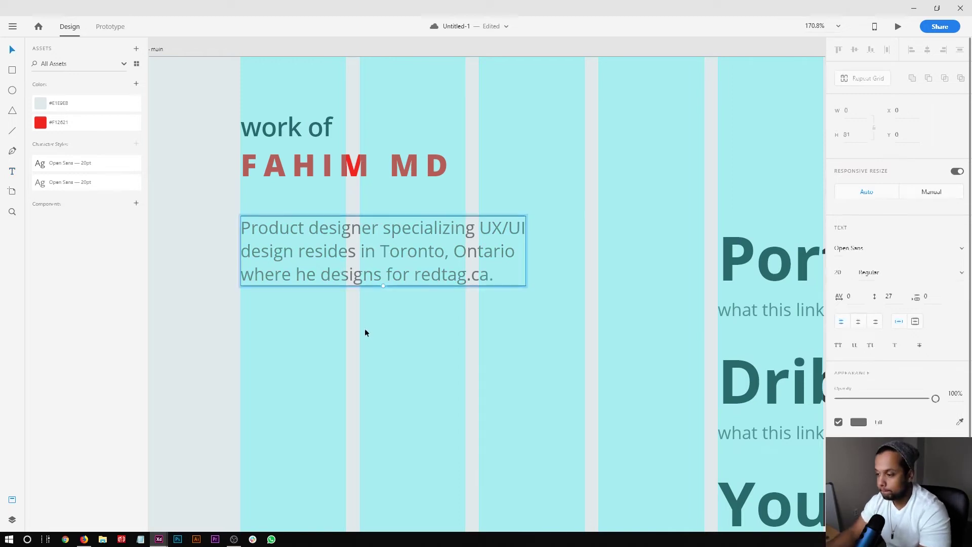
{"action": "left_click", "coordinate": [364, 328]}
Step: Set the line spacing of the description text under the logo to 30
{"action": "key", "text": "ctrl+1"}
{"action": "left_click", "coordinate": [331, 247]}
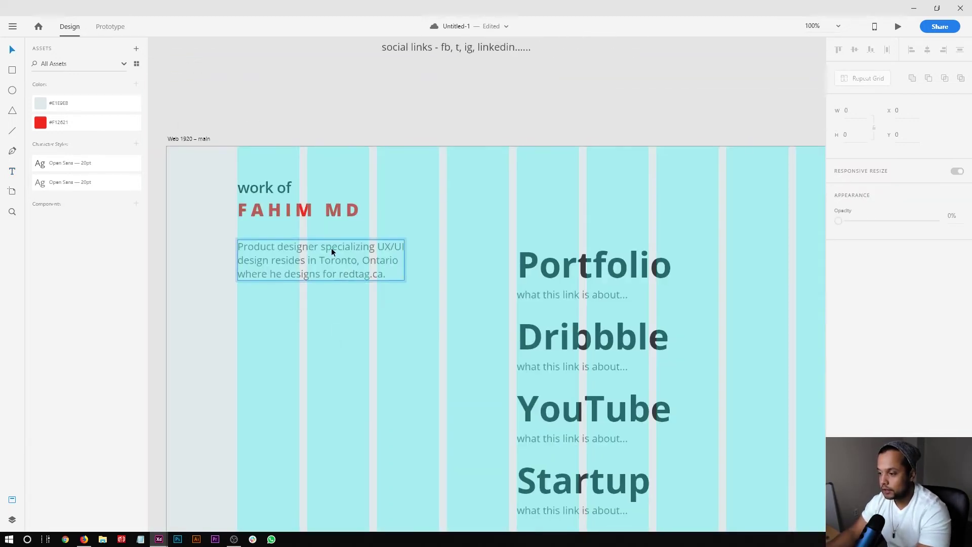
{"action": "left_click", "coordinate": [891, 296]}
{"action": "type", "text": "30"}
{"action": "key", "text": "Return"}
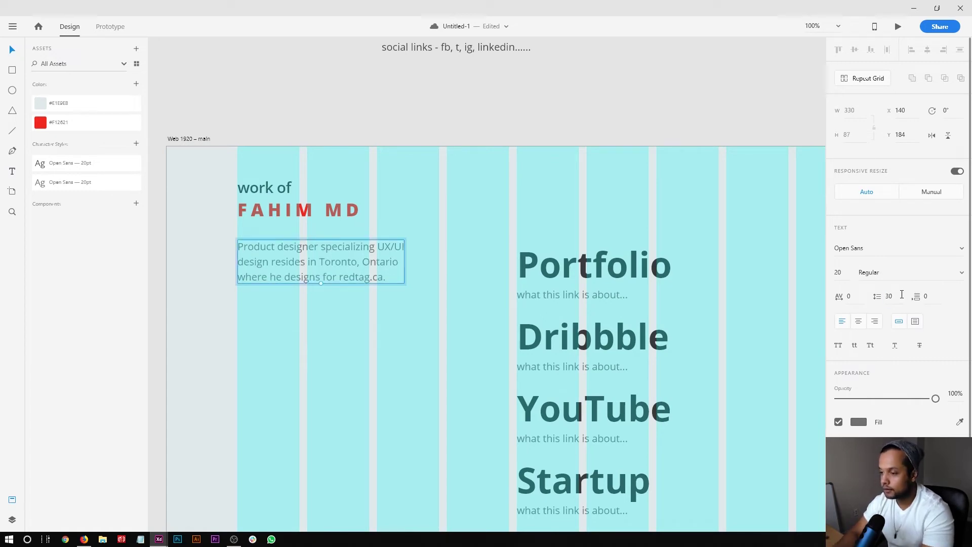
{"action": "left_click", "coordinate": [242, 375]}
{"action": "left_click_drag", "start_coordinate": [242, 374], "coordinate": [205, 269]}
Step: Change the "Web 1920 – main" artboard's grid column color to blue #269AFF at 14% opacity
{"action": "left_click", "coordinate": [178, 139]}
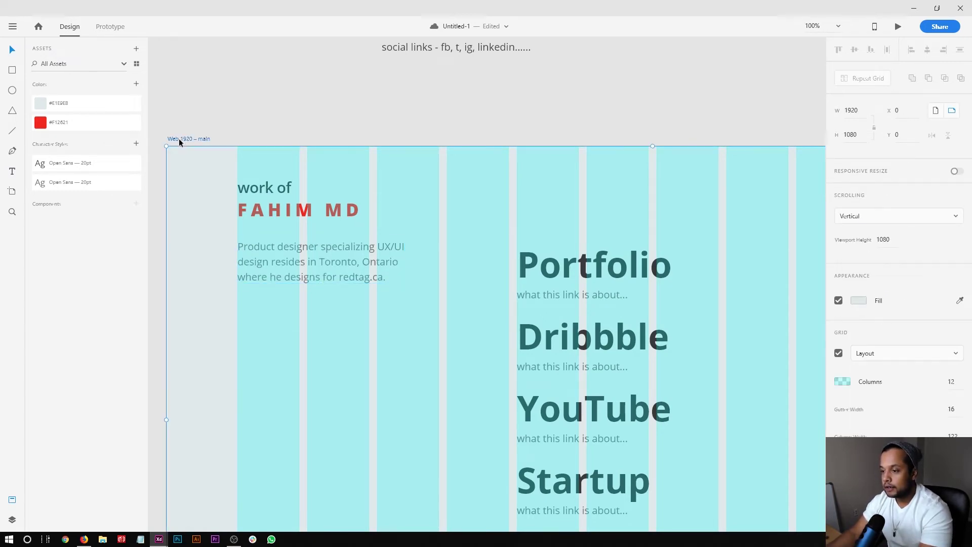
{"action": "left_click", "coordinate": [843, 381]}
{"action": "left_click_drag", "start_coordinate": [723, 329], "coordinate": [722, 309]}
{"action": "left_click_drag", "start_coordinate": [791, 357], "coordinate": [763, 308]}
{"action": "left_click", "coordinate": [765, 311]}
{"action": "left_click", "coordinate": [807, 314]}
{"action": "left_click_drag", "start_coordinate": [808, 309], "coordinate": [807, 389]}
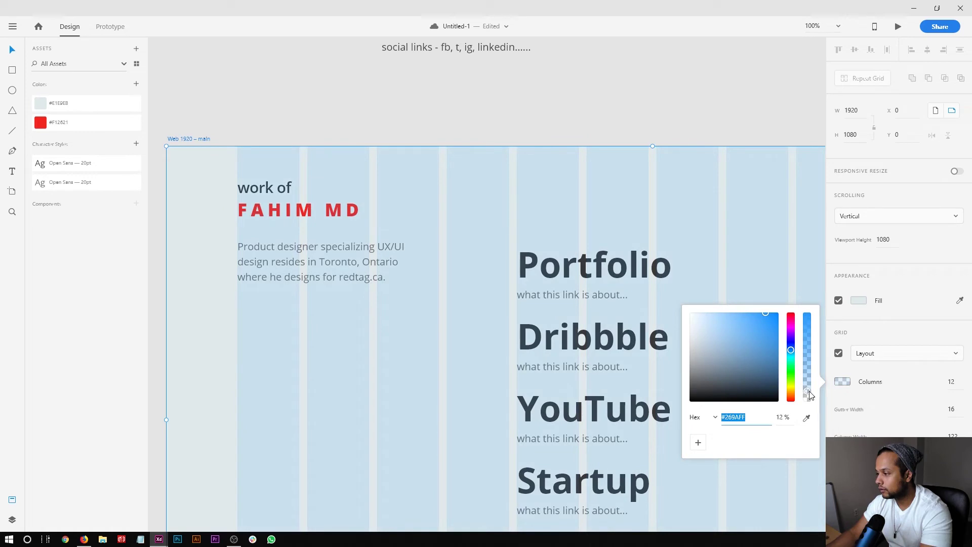
{"action": "left_click", "coordinate": [608, 119]}
Step: Replace the caption under the Portfolio heading with "Behance is where I showcase my portfolio."
{"action": "type", "text": "Be"}
{"action": "type", "text": "hance is where I showcase my portfolio."}
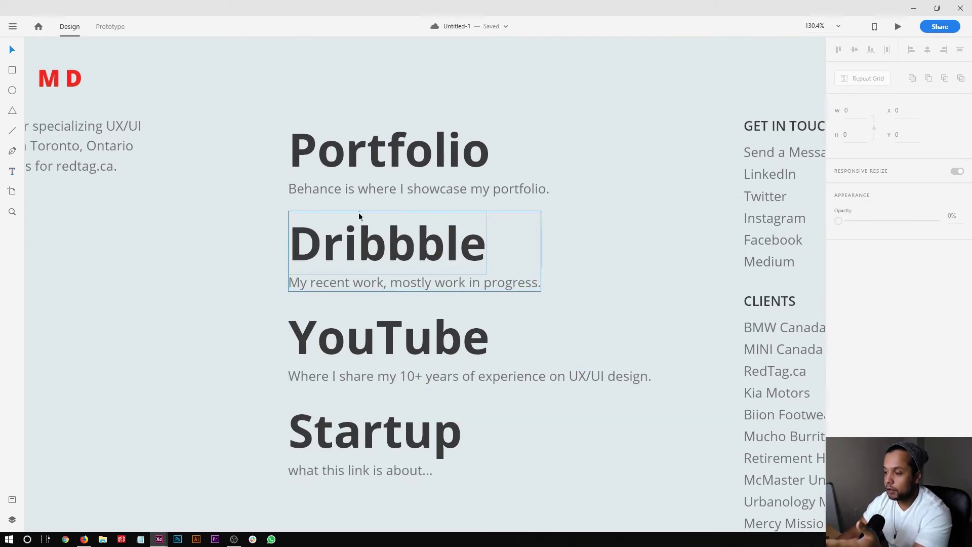
{"action": "scroll", "coordinate": [587, 182], "scroll_direction": "up", "scroll_amount": 1}
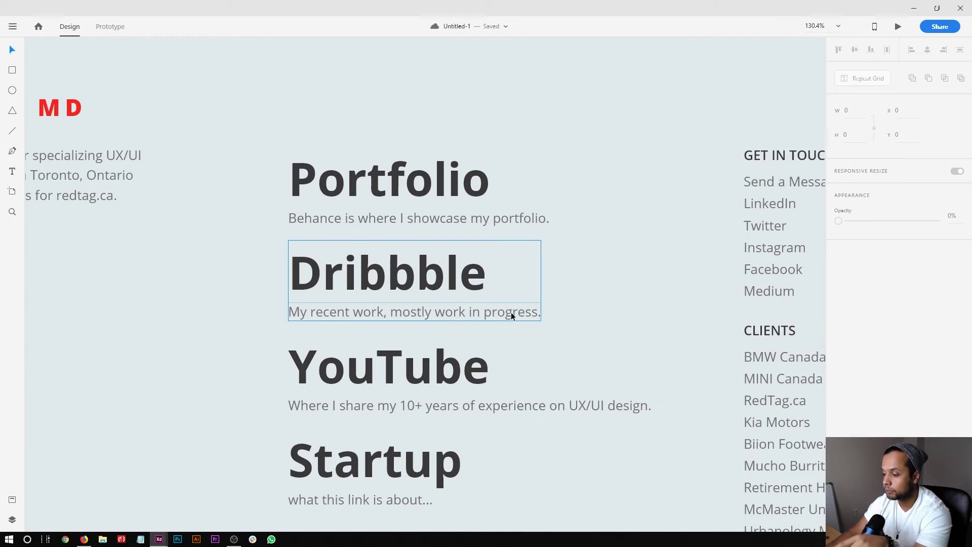
{"action": "scroll", "coordinate": [373, 378], "scroll_direction": "down", "scroll_amount": 1}
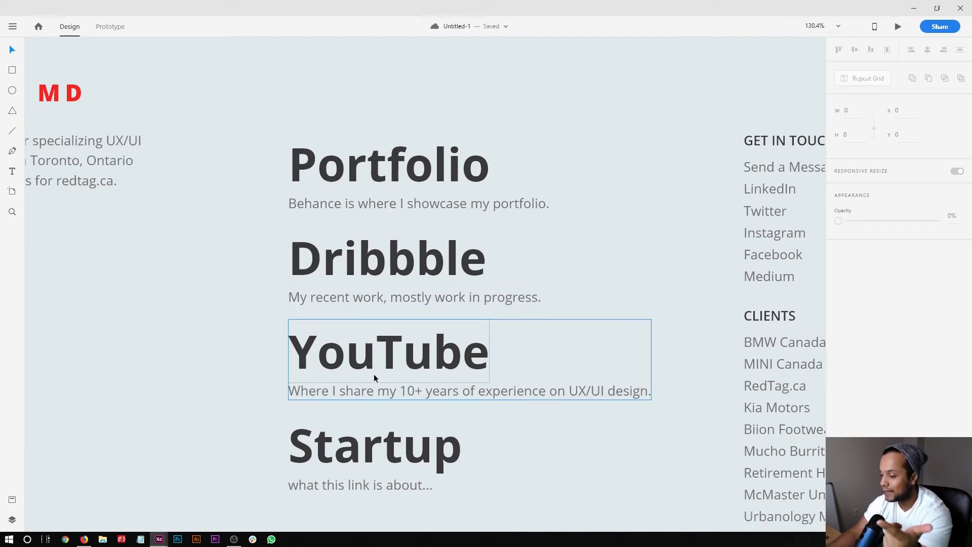
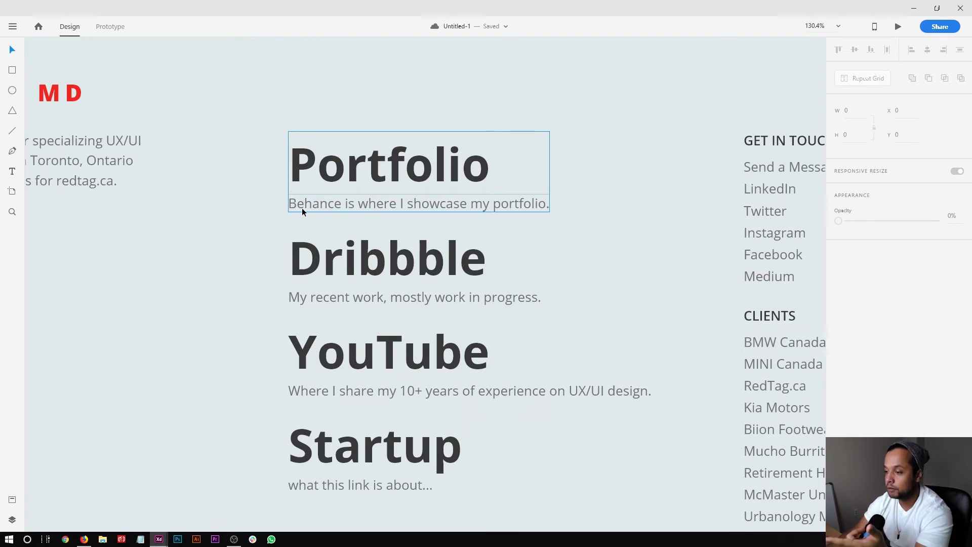
Step: Replace the Startup caption with the three-line text crediting the designer and developer, ending "Zhaboom.com helps thousands of Muslims explore new shops, discover great tastes and live through new experiences."
{"action": "scroll", "coordinate": [617, 246], "scroll_direction": "down", "scroll_amount": 1}
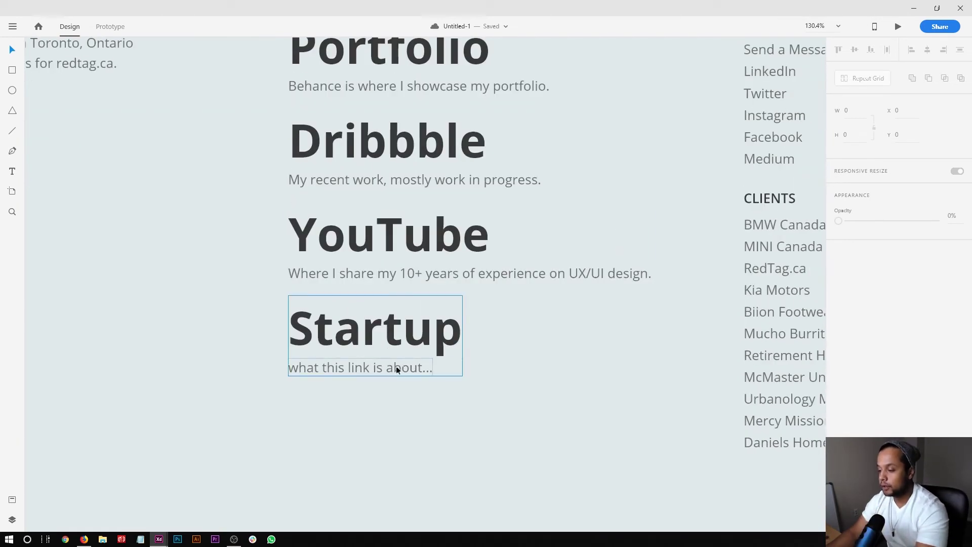
{"action": "double_click", "coordinate": [386, 366]}
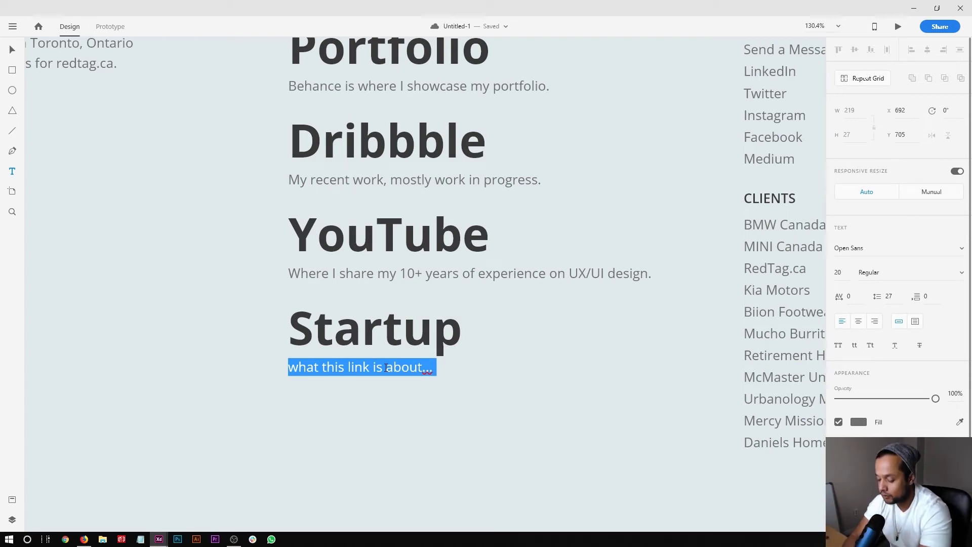
{"action": "type", "text": "Designed by me and developed by Patrick Roy. Zhaboom.com helps thousands of Muslims explore new shops, discover great tastes and live through new expe"}
{"action": "type", "text": "riences"}
{"action": "key", "text": "Escape"}
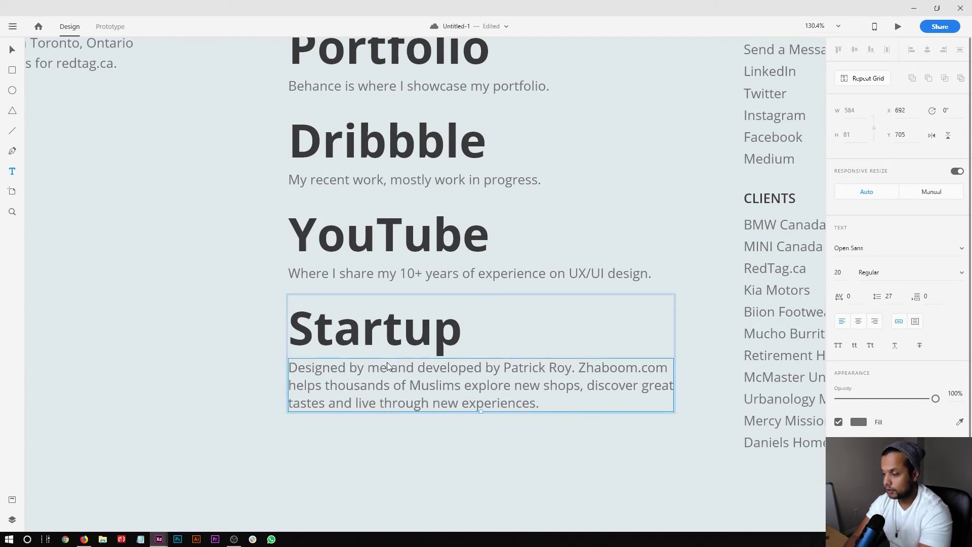
{"action": "left_click", "coordinate": [580, 446]}
{"action": "key", "text": "ctrl+1"}
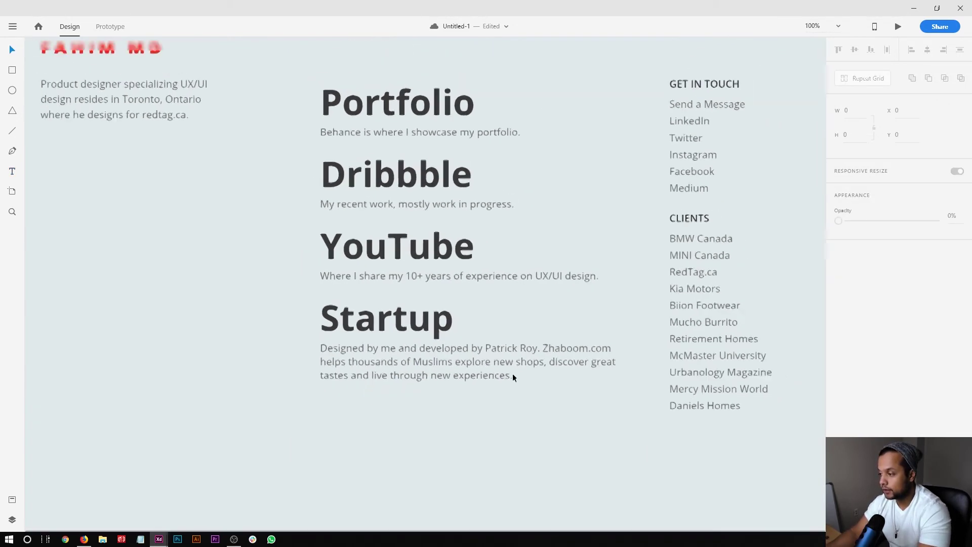
{"action": "left_click", "coordinate": [759, 285]}
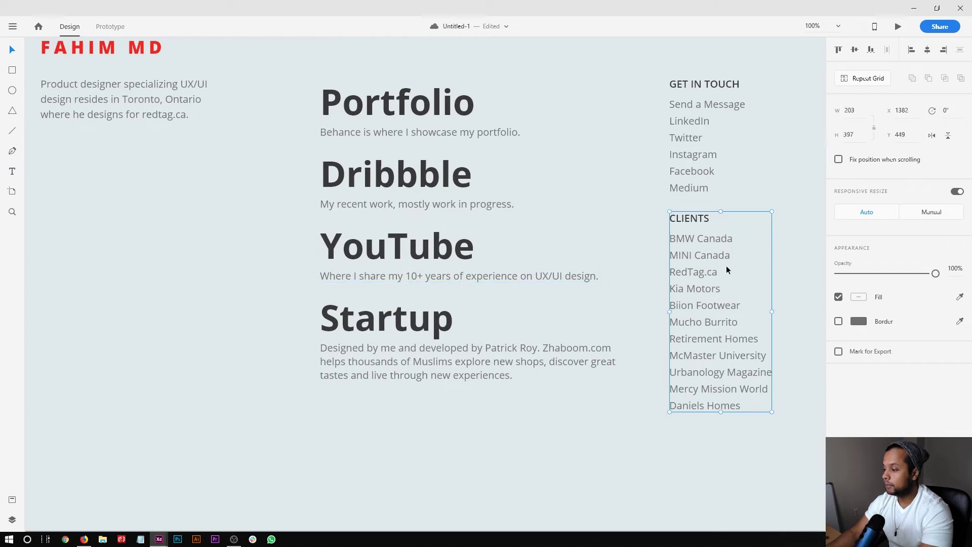
{"action": "scroll", "coordinate": [630, 268], "scroll_direction": "up", "scroll_amount": 1}
{"action": "left_click_drag", "start_coordinate": [569, 478], "coordinate": [333, 149]}
{"action": "left_click", "coordinate": [801, 296]}
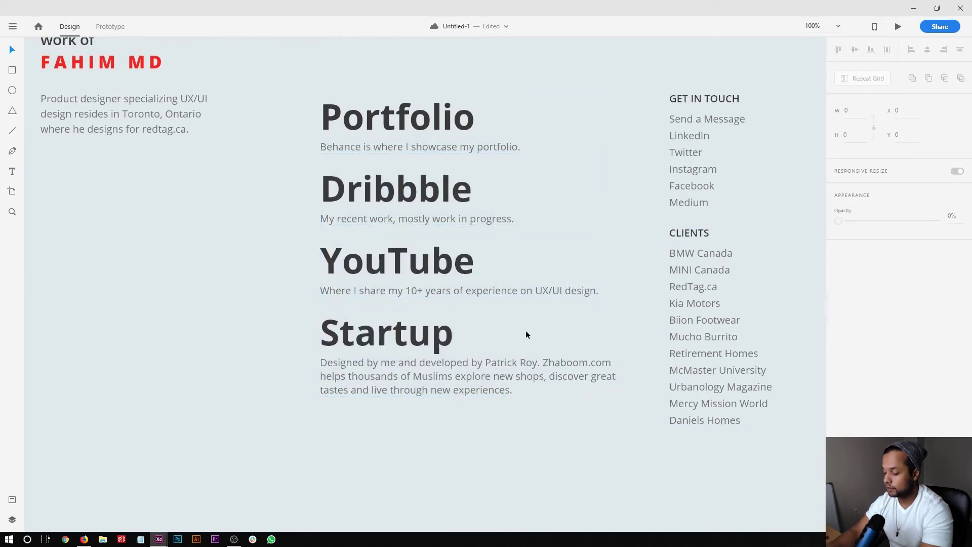
Step: Save the document and delete the planning notes text above the "Web 1920 – main" artboard
{"action": "key", "text": "ctrl+minus"}
{"action": "key", "text": "ctrl+equal"}
{"action": "key", "text": "ctrl+minus"}
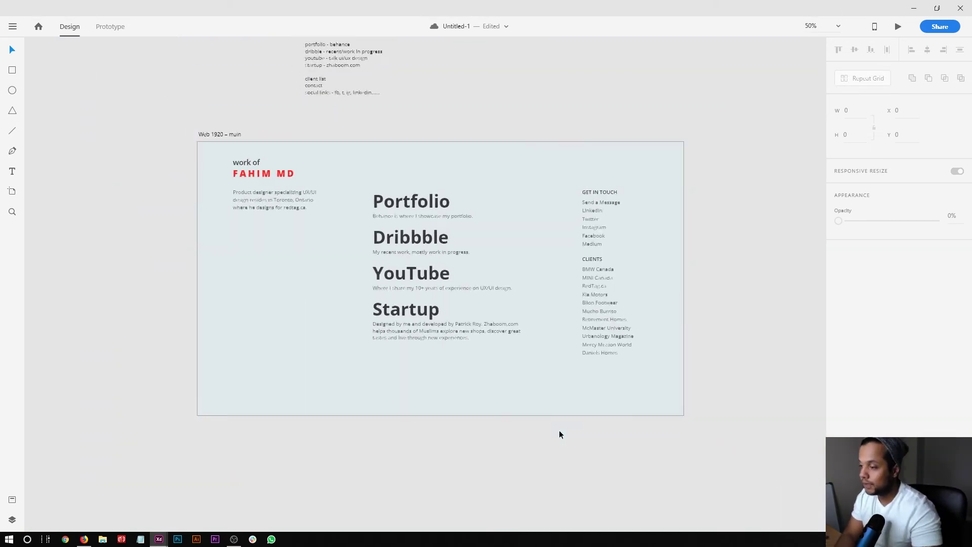
{"action": "key", "text": "ctrl+s"}
{"action": "key", "text": "Return"}
{"action": "scroll", "coordinate": [456, 243], "scroll_direction": "up", "scroll_amount": 2}
{"action": "left_click_drag", "start_coordinate": [421, 207], "coordinate": [230, 58]}
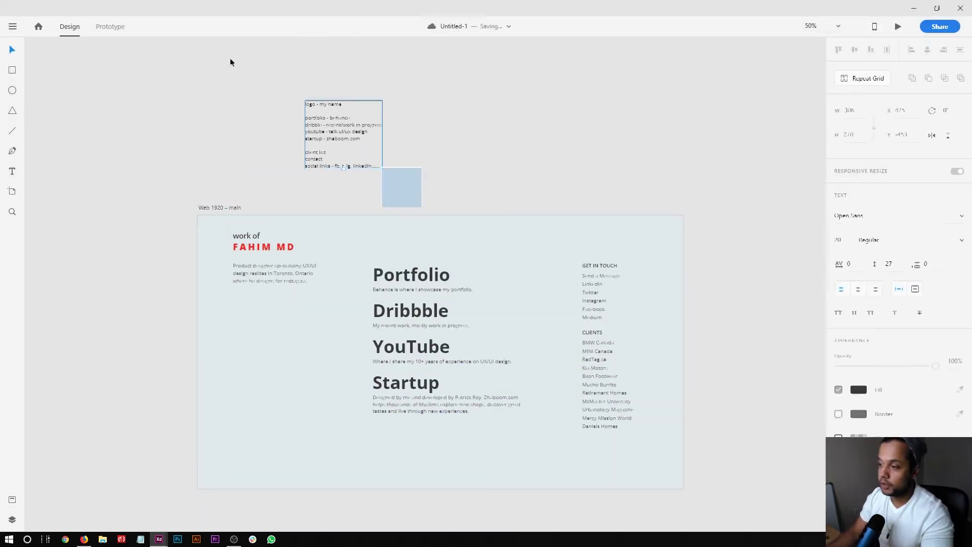
{"action": "key", "text": "Delete"}
{"action": "scroll", "coordinate": [254, 75], "scroll_direction": "down", "scroll_amount": 3}
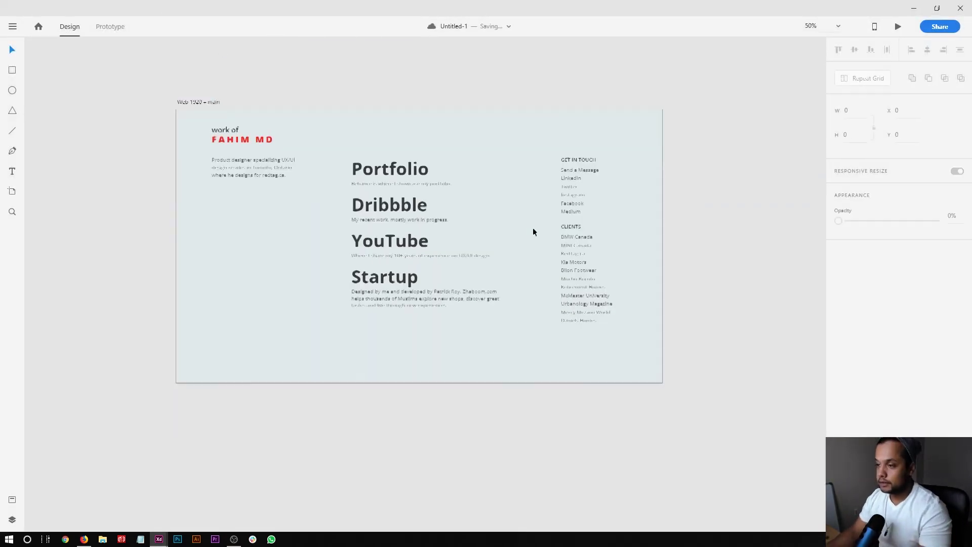
Step: Duplicate the description text near the artboard's lower edge at X 140, Y 958, and clear the copy's text
{"action": "scroll", "coordinate": [533, 232], "scroll_direction": "up", "scroll_amount": 1}
{"action": "left_click", "coordinate": [238, 193]}
{"action": "left_click_drag", "start_coordinate": [239, 193], "coordinate": [252, 393]}
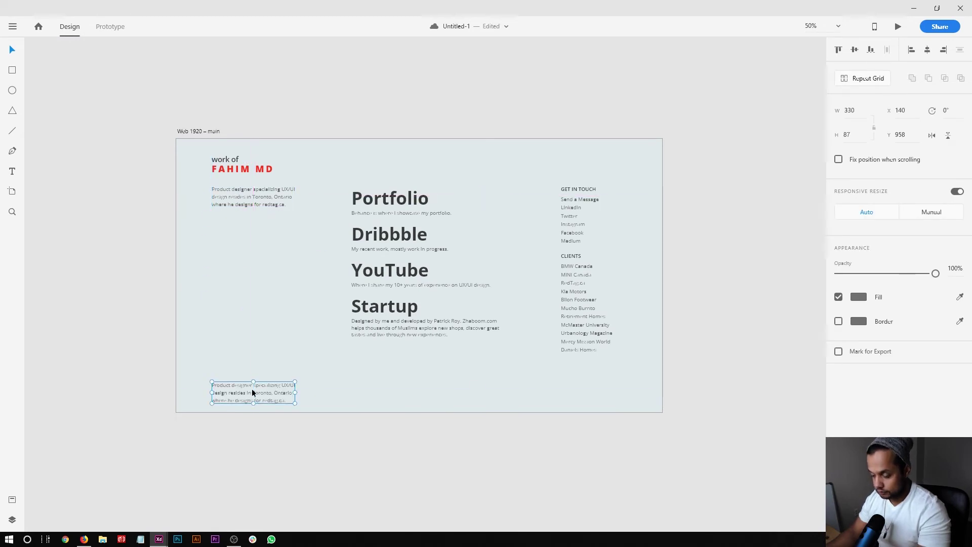
{"action": "double_click", "coordinate": [252, 393]}
{"action": "key", "text": "ctrl+a"}
{"action": "type", "text": "BMW Canada MINI Canada RedTag.ca Kia Motors Bilon Footwear Mucho Burrito Retirement Homes McMaster University Urbanology Magazine Mercy Mission World Daniels Homes"}
{"action": "key", "text": "ctrl+a"}
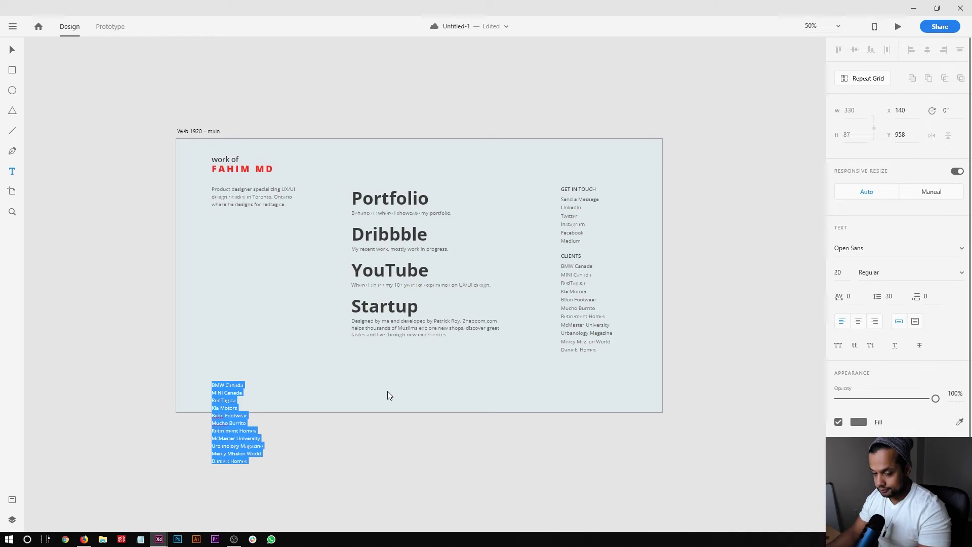
{"action": "key", "text": "BackSpace"}
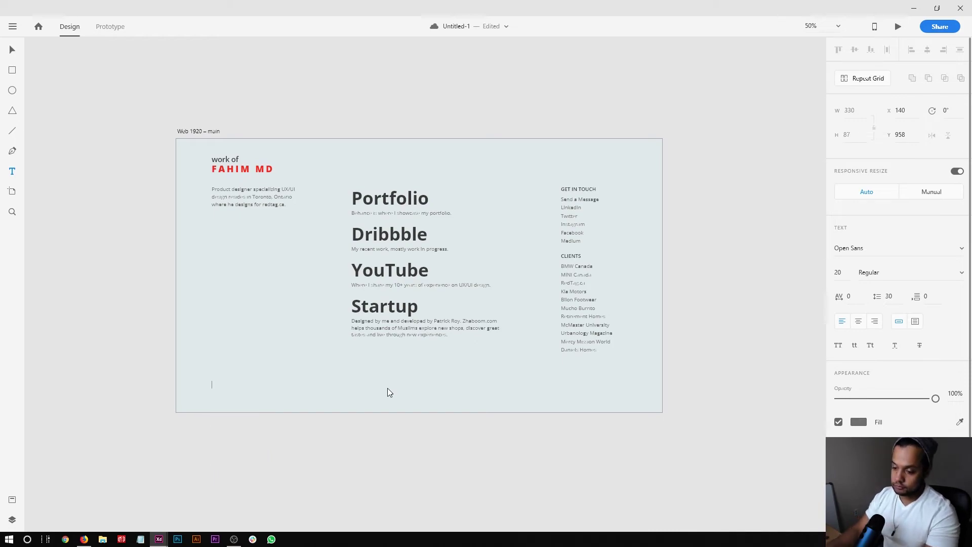
Step: Switch to the browser, copy "© 2019 YouTube, LLC" from the YouTube page footer, and paste it into the emptied text in Adobe XD
{"action": "left_click", "coordinate": [84, 539]}
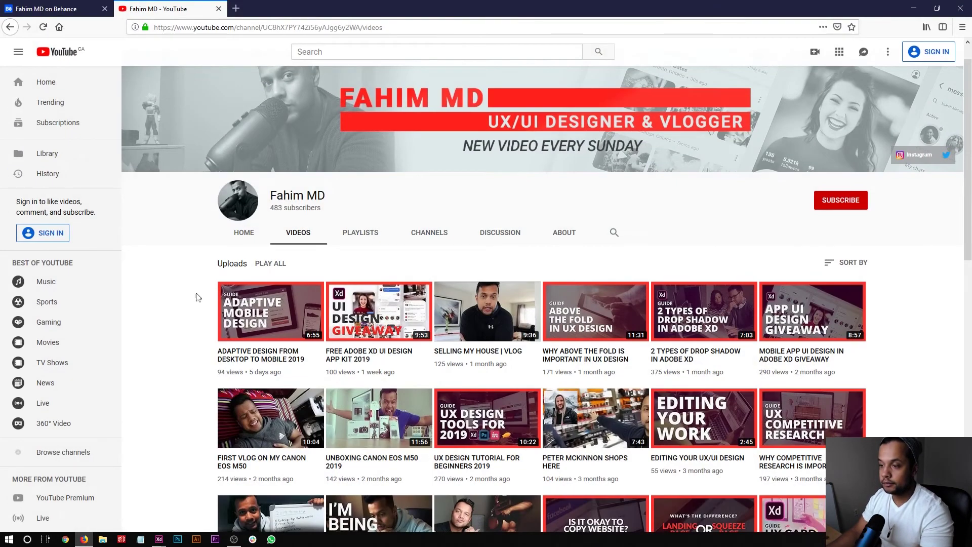
{"action": "scroll", "coordinate": [186, 468], "scroll_direction": "down", "scroll_amount": 15}
{"action": "scroll", "coordinate": [73, 486], "scroll_direction": "down", "scroll_amount": 3}
{"action": "triple_click", "coordinate": [34, 520]}
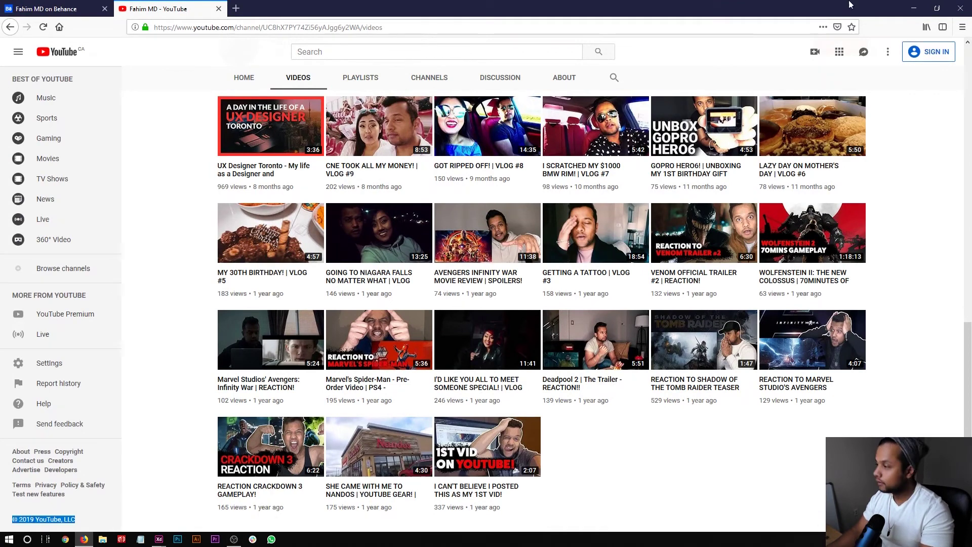
{"action": "key", "text": "alt+Tab"}
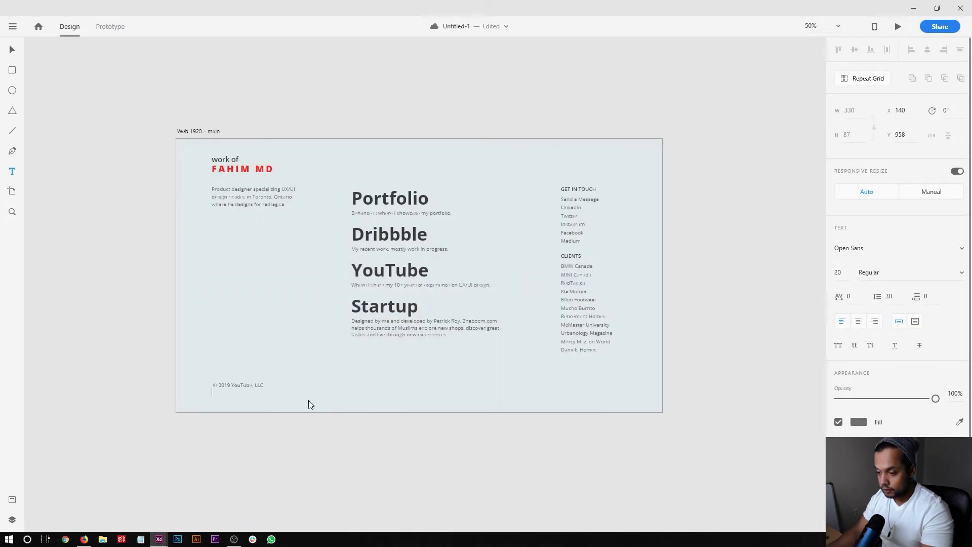
Step: Change the pasted copyright text to "© 2019 workoffahimmd.com"
{"action": "key", "text": "Escape"}
{"action": "key", "text": "z"}
{"action": "left_click_drag", "start_coordinate": [180, 349], "coordinate": [358, 428]}
{"action": "key", "text": "t"}
{"action": "left_click_drag", "start_coordinate": [273, 269], "coordinate": [476, 269]}
{"action": "type", "text": "worko"}
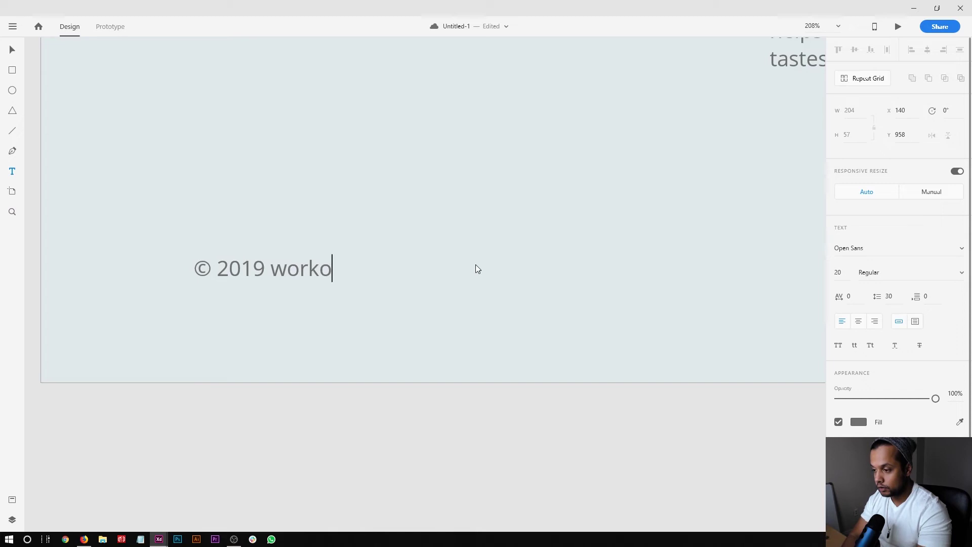
{"action": "type", "text": "ffahimmd.com"}
{"action": "key", "text": "Escape"}
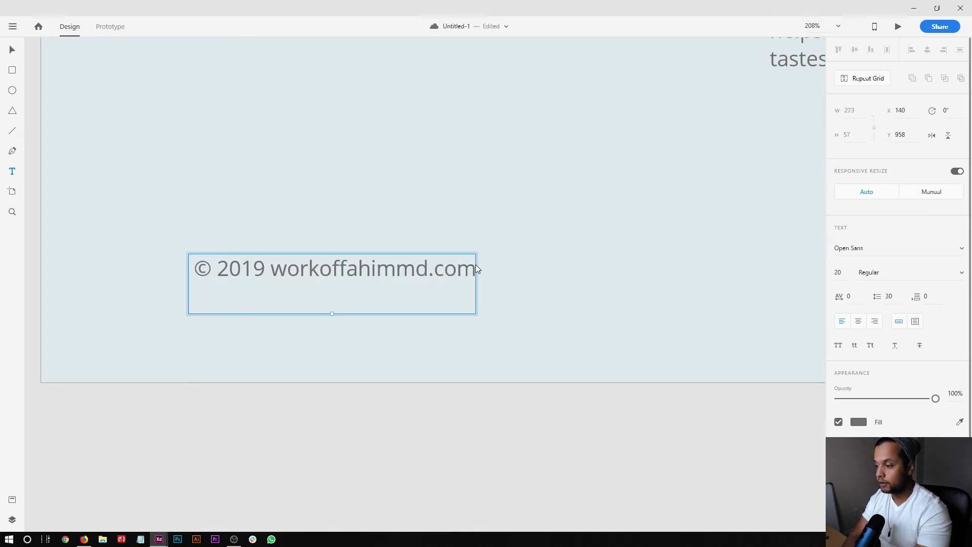
{"action": "key", "text": "t"}
{"action": "left_click", "coordinate": [455, 267]}
{"action": "key", "text": "ctrl+a"}
{"action": "key", "text": "Right"}
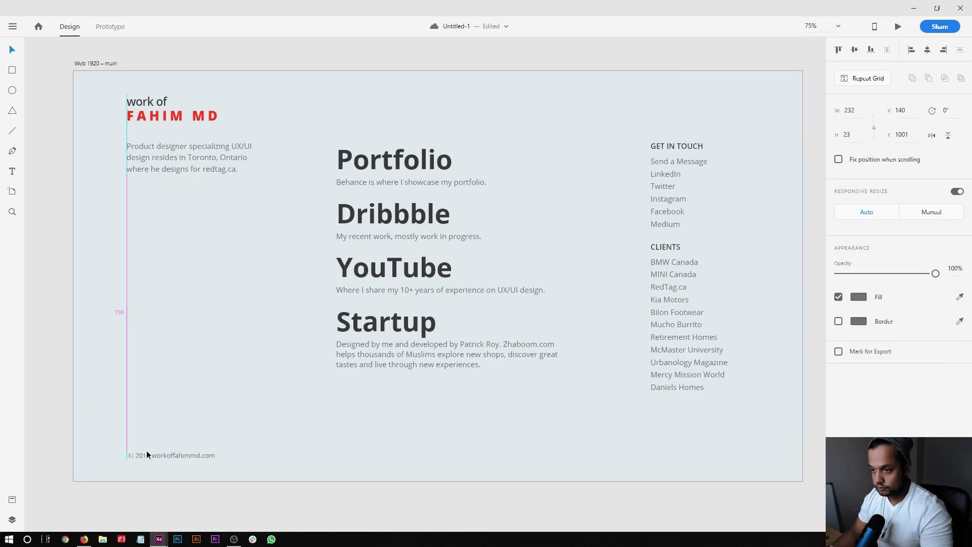
Step: Deselect the copyright text and save the document
{"action": "left_click", "coordinate": [231, 404]}
{"action": "scroll", "coordinate": [235, 402], "scroll_direction": "up", "scroll_amount": 1}
{"action": "scroll", "coordinate": [258, 381], "scroll_direction": "down", "scroll_amount": 1}
{"action": "key", "text": "ctrl+s"}
{"action": "key", "text": "Escape"}
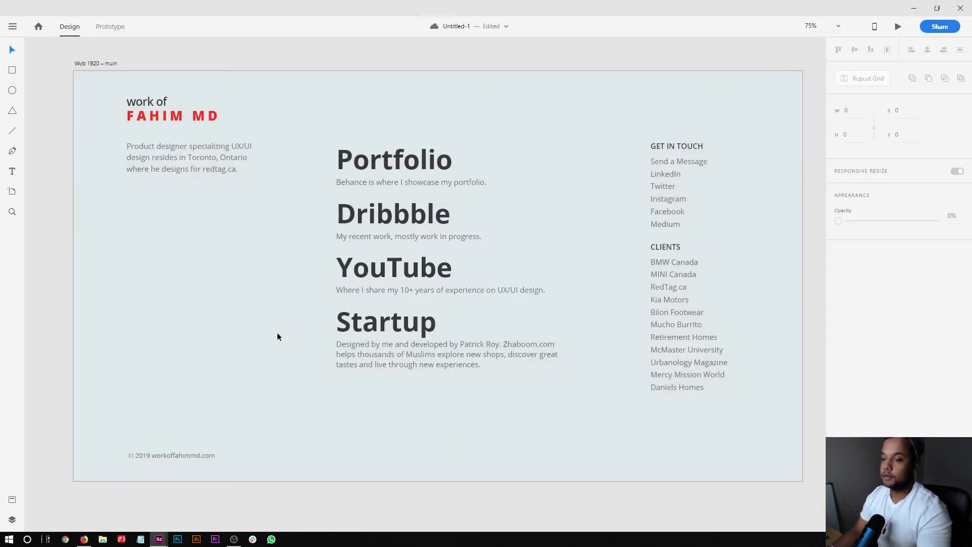
Step: Add an iPhone X/XS artboard (375 x 812) beside the "Web 1920 – main" artboard
{"action": "left_click_drag", "start_coordinate": [282, 335], "coordinate": [258, 346]}
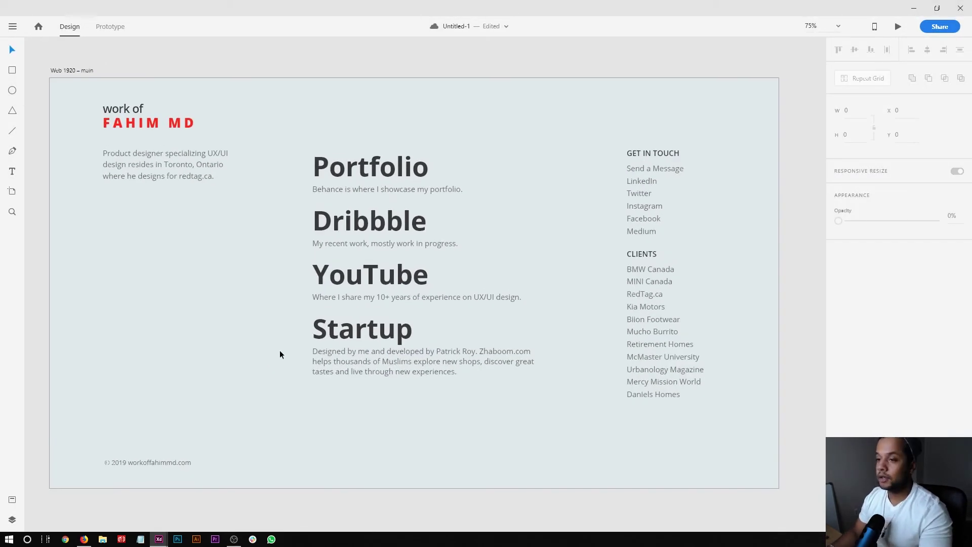
{"action": "scroll", "coordinate": [342, 342], "scroll_direction": "right", "scroll_amount": 5}
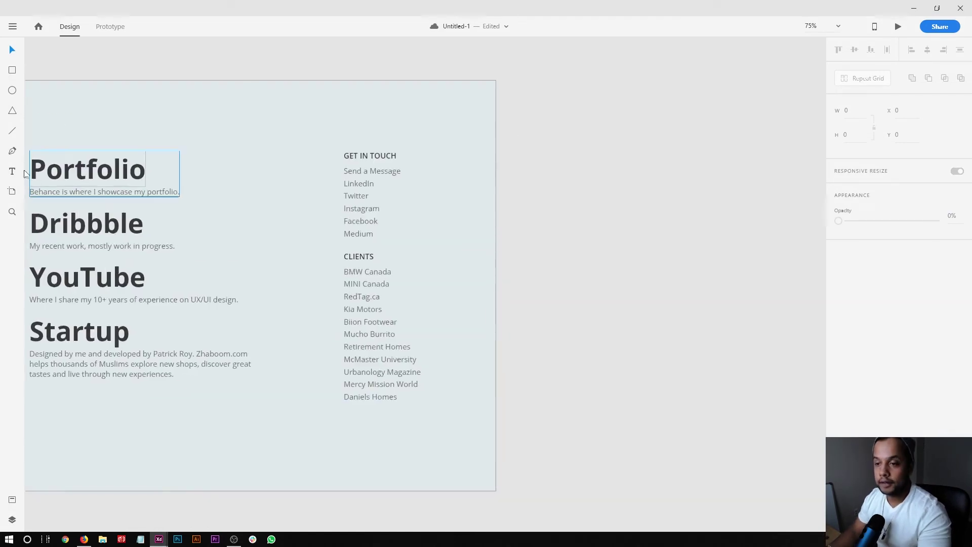
{"action": "left_click", "coordinate": [12, 191]}
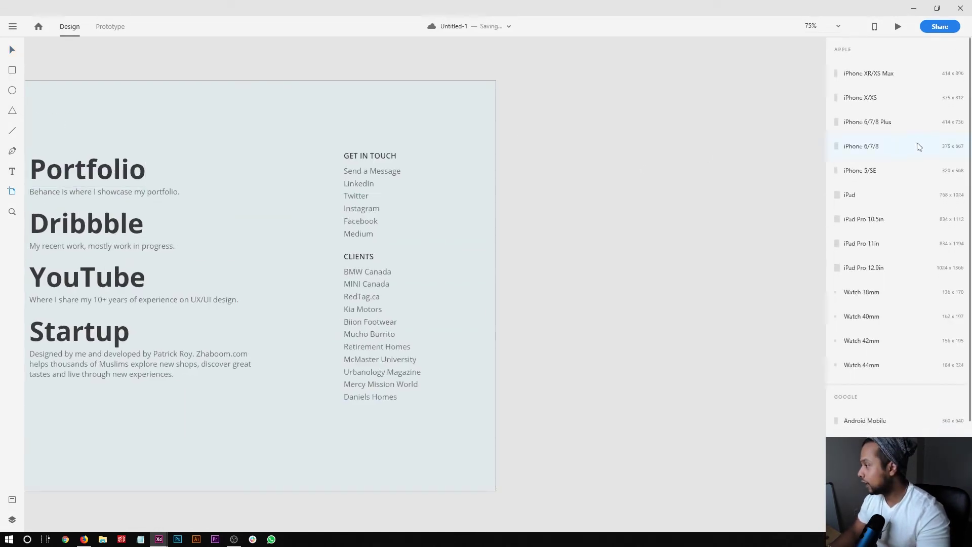
{"action": "left_click", "coordinate": [891, 99]}
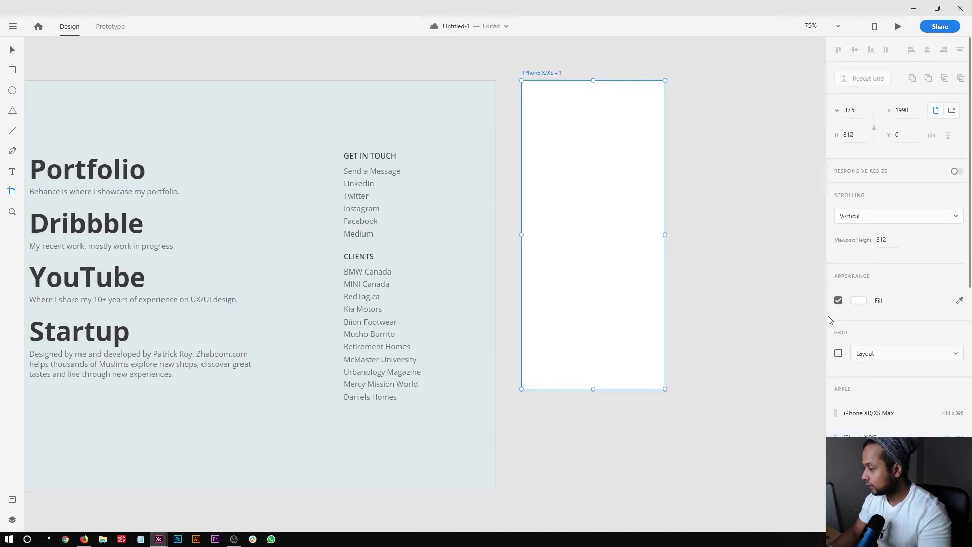
{"action": "left_click", "coordinate": [858, 301]}
{"action": "type", "text": "v"}
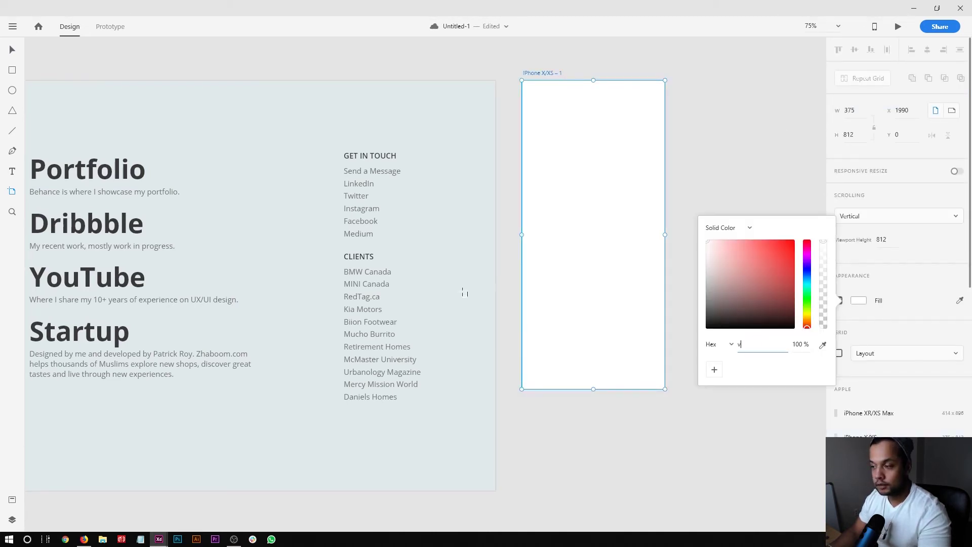
{"action": "left_click", "coordinate": [500, 322]}
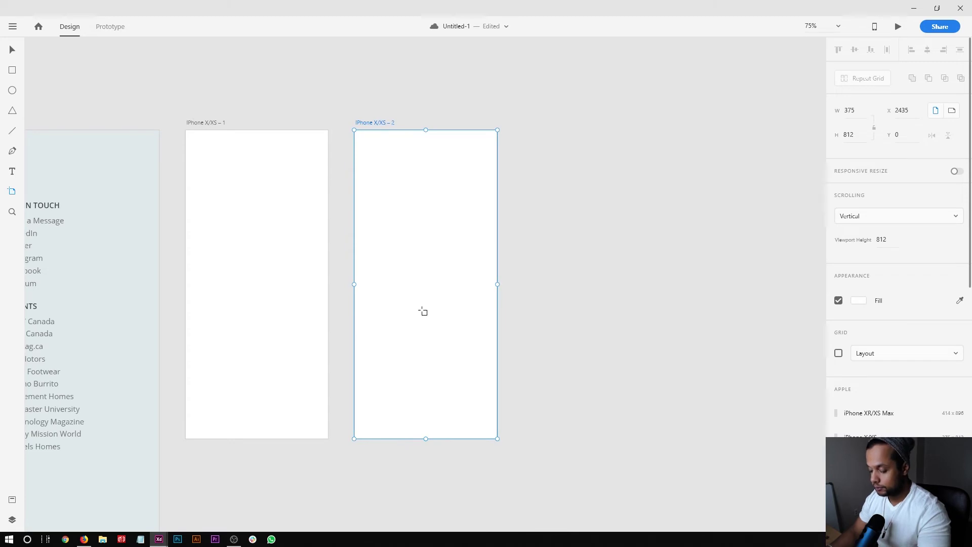
{"action": "key", "text": "v"}
{"action": "key", "text": "Delete"}
Step: Turn on the iPhone X/XS artboard's layout grid and match its fill to the "Web 1920 – main" artboard's background color
{"action": "left_click_drag", "start_coordinate": [447, 304], "coordinate": [638, 305]}
{"action": "left_click_drag", "start_coordinate": [314, 286], "coordinate": [497, 272]}
{"action": "left_click", "coordinate": [590, 113]}
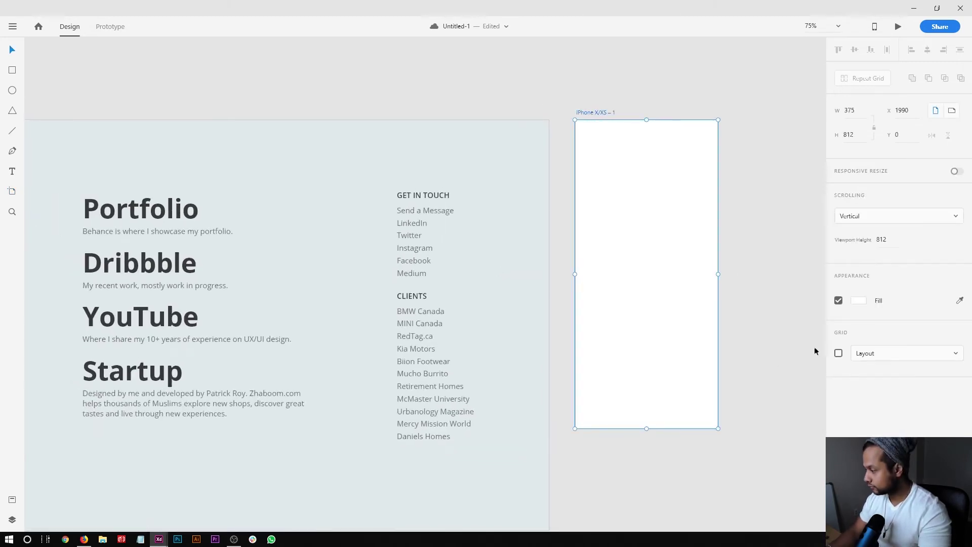
{"action": "left_click", "coordinate": [838, 353]}
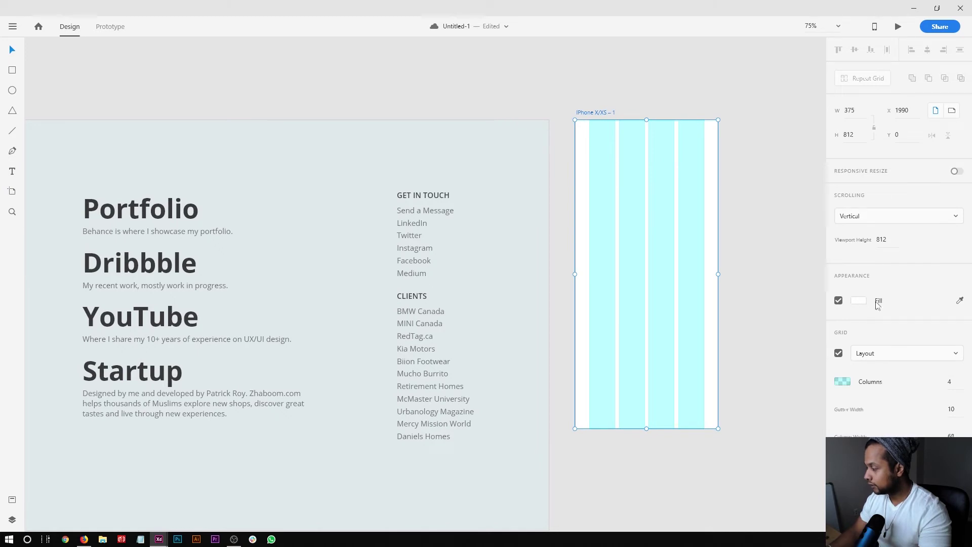
{"action": "left_click", "coordinate": [960, 301]}
{"action": "left_click", "coordinate": [228, 170]}
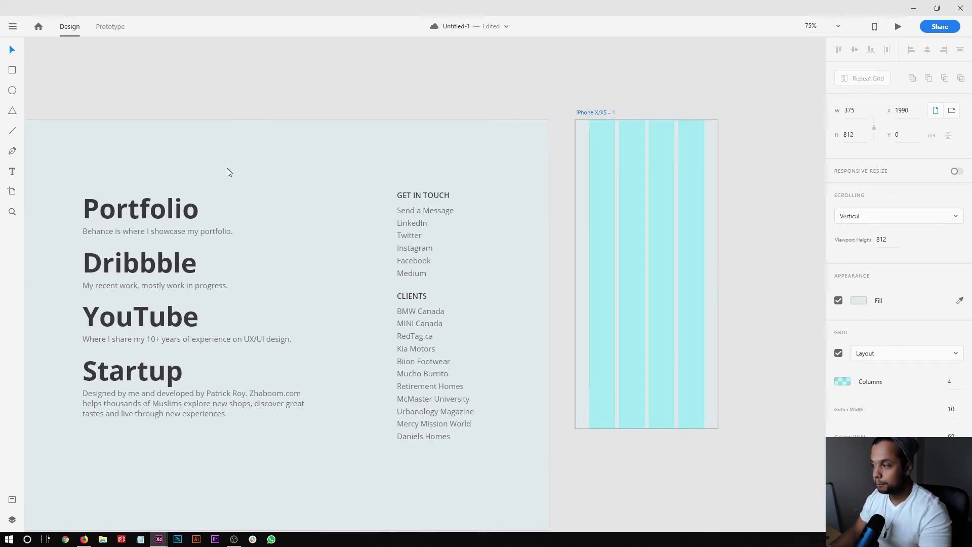
{"action": "left_click", "coordinate": [525, 166]}
Step: Save the document with the new phone artboard
{"action": "left_click_drag", "start_coordinate": [328, 209], "coordinate": [492, 194]}
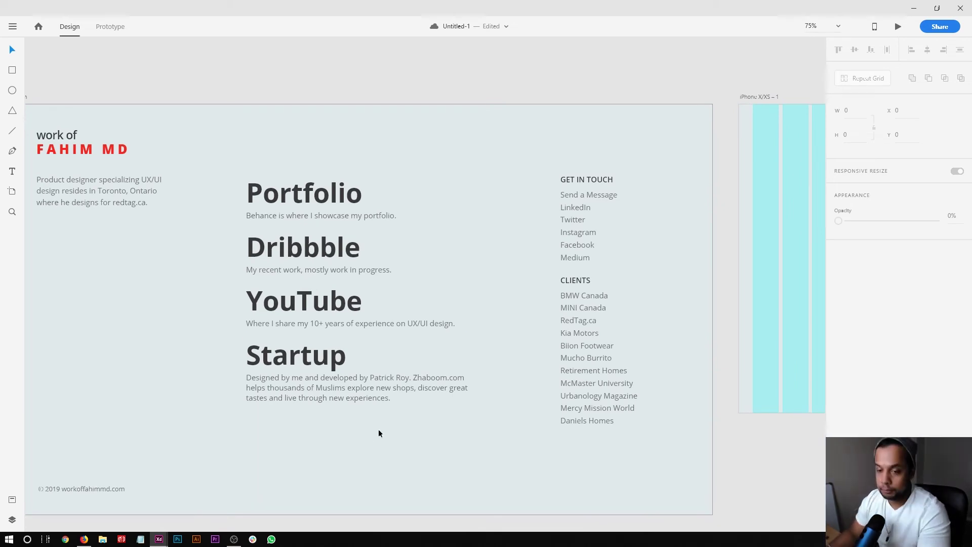
{"action": "left_click_drag", "start_coordinate": [441, 263], "coordinate": [428, 247]}
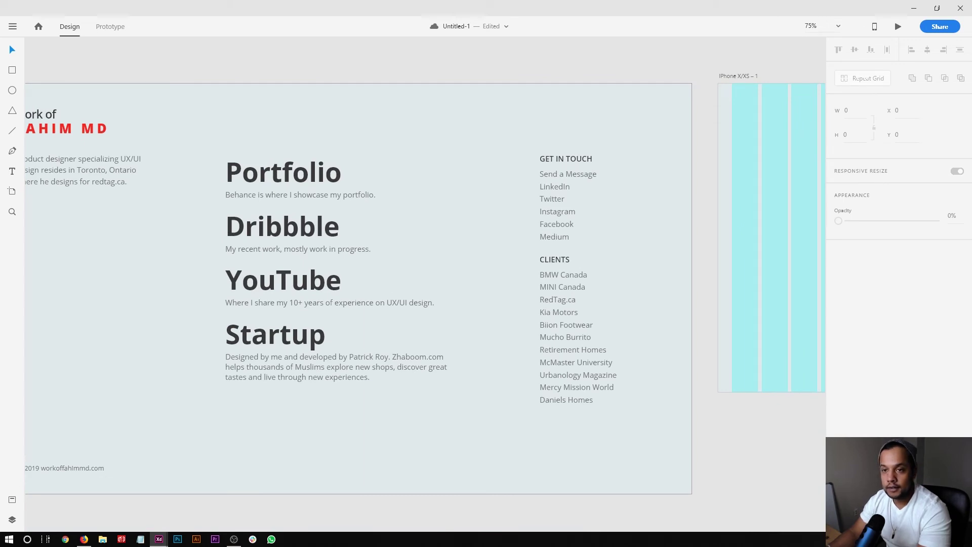
{"action": "key", "text": "ctrl+s"}
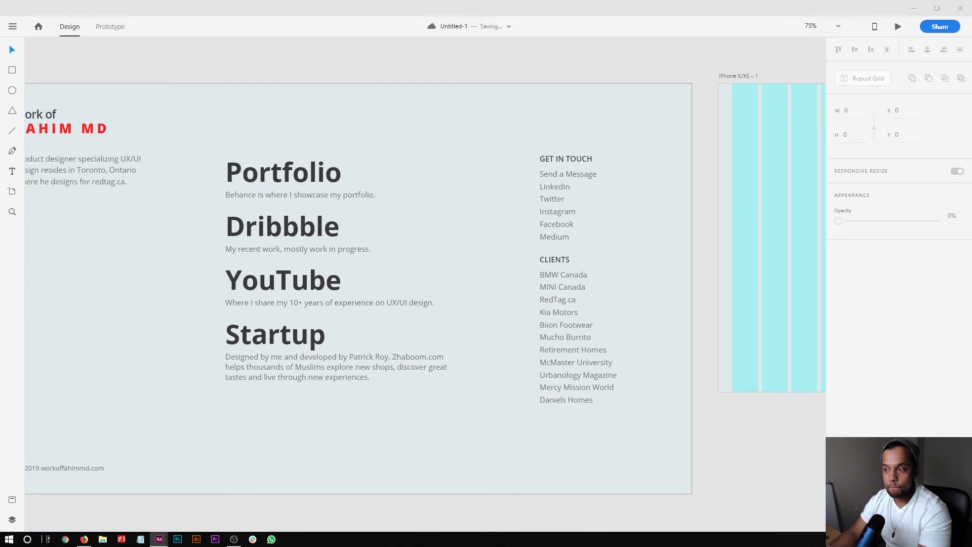
Step: Copy the logo and description text from the web artboard onto the iPhone X/XS artboard, with the logo at X 38, Y 60
{"action": "key", "text": "ctrl+minus"}
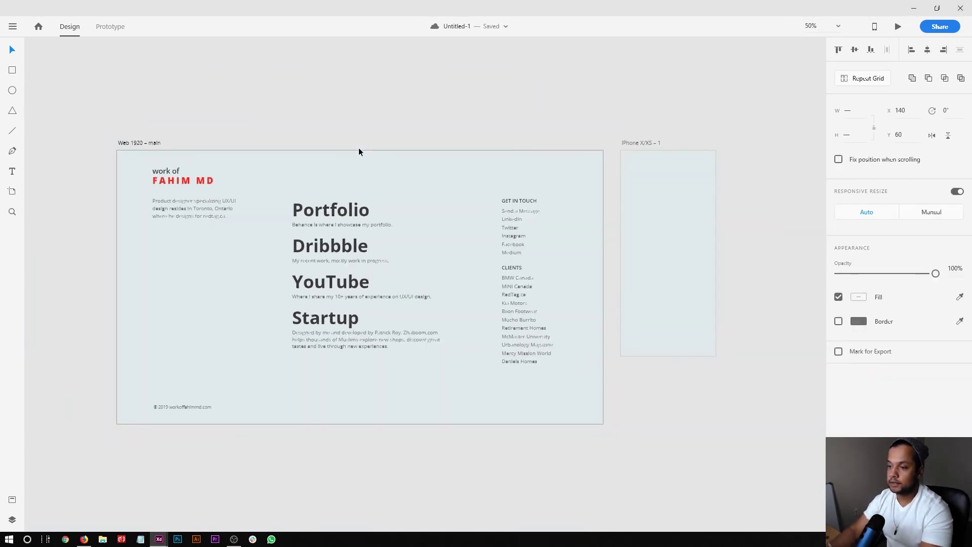
{"action": "left_click_drag", "start_coordinate": [204, 191], "coordinate": [668, 211]}
{"action": "key", "text": "z"}
{"action": "left_click_drag", "start_coordinate": [553, 97], "coordinate": [755, 299]}
{"action": "key", "text": "v"}
Step: Scale the logo on the iPhone X/XS artboard down proportionally to about 219 wide so it fits within three grid columns
{"action": "key", "text": "z"}
{"action": "left_click_drag", "start_coordinate": [357, 165], "coordinate": [620, 357]}
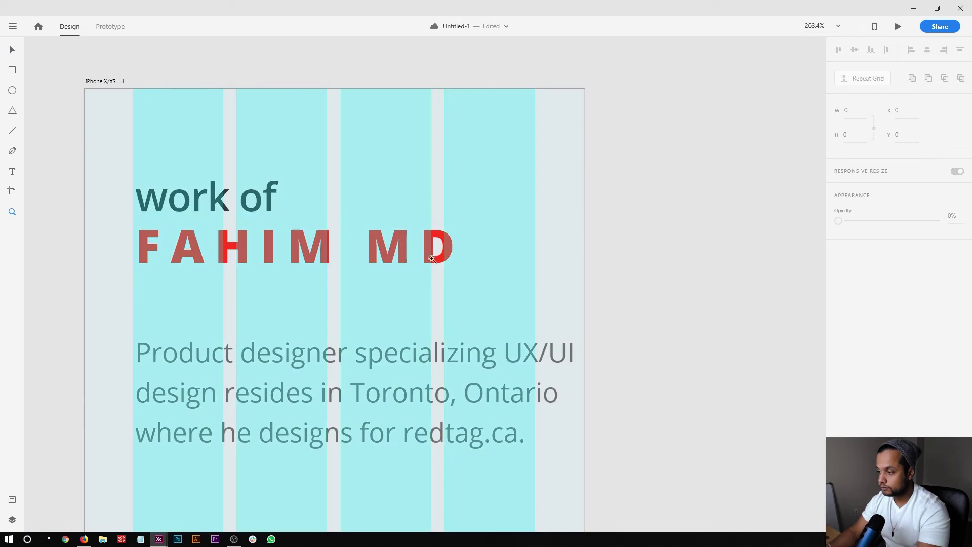
{"action": "key", "text": "v"}
{"action": "left_click", "coordinate": [355, 258]}
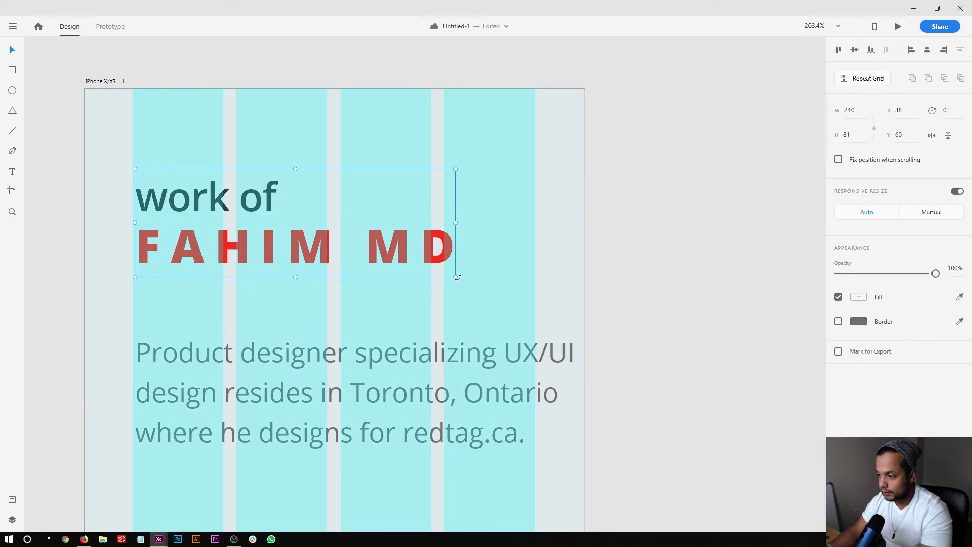
{"action": "left_click_drag", "start_coordinate": [455, 277], "coordinate": [435, 269]}
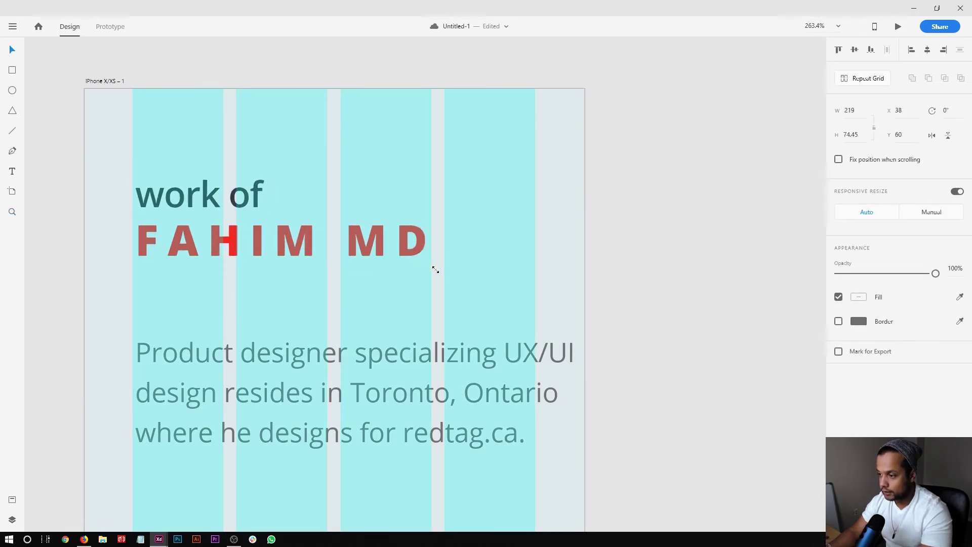
Step: Reduce the character spacing of the logo's red name line on the iPhone X/XS artboard to 190
{"action": "left_click", "coordinate": [460, 287]}
{"action": "key", "text": "ctrl+1"}
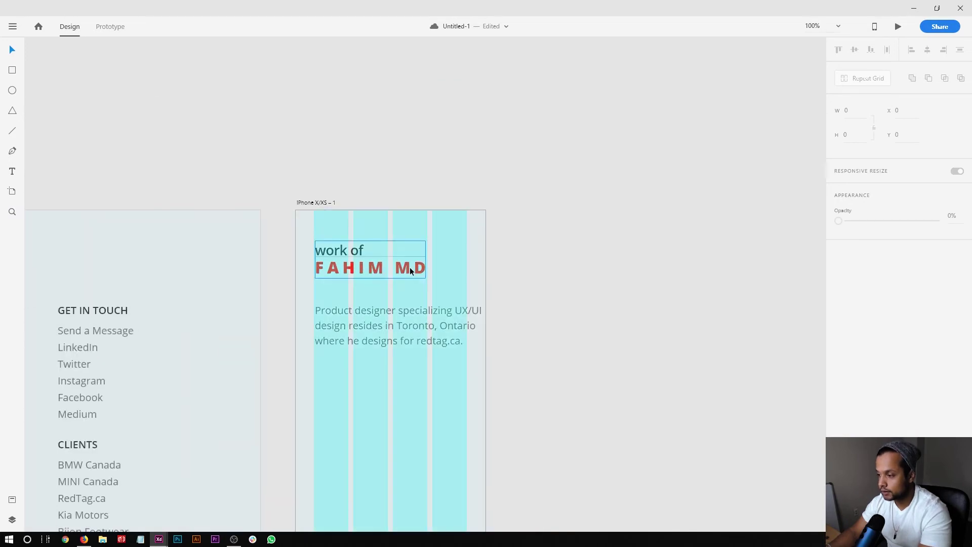
{"action": "double_click", "coordinate": [410, 271]}
{"action": "left_click", "coordinate": [854, 296]}
{"action": "key", "text": "Down"}
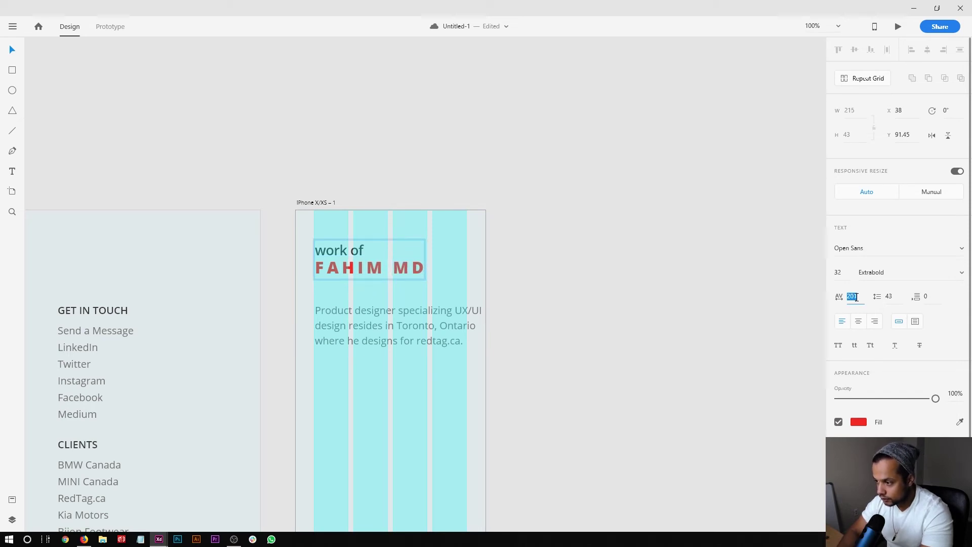
{"action": "key", "text": "Escape"}
{"action": "key", "text": "z"}
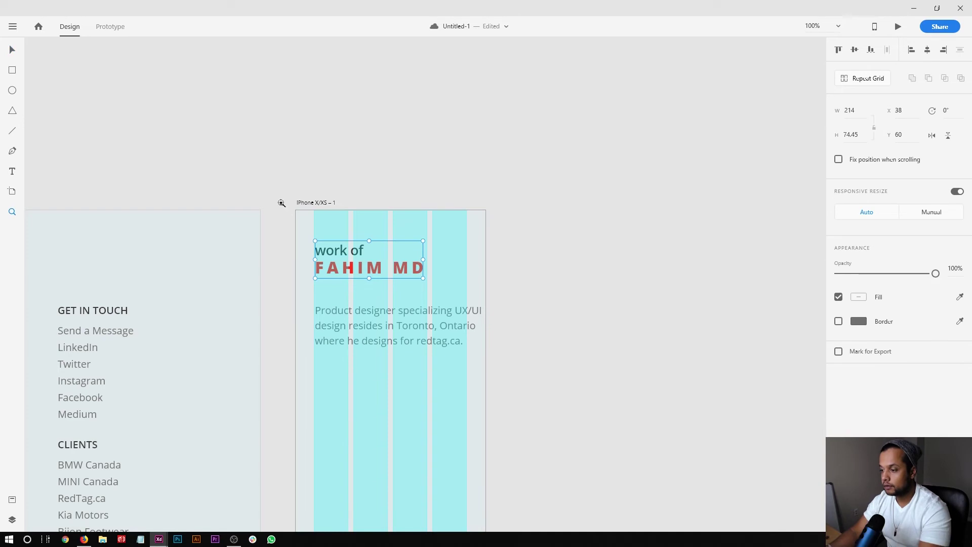
{"action": "left_click_drag", "start_coordinate": [282, 208], "coordinate": [531, 302]}
{"action": "key", "text": "v"}
{"action": "double_click", "coordinate": [436, 324]}
{"action": "double_click", "coordinate": [436, 324]}
{"action": "double_click", "coordinate": [436, 324]}
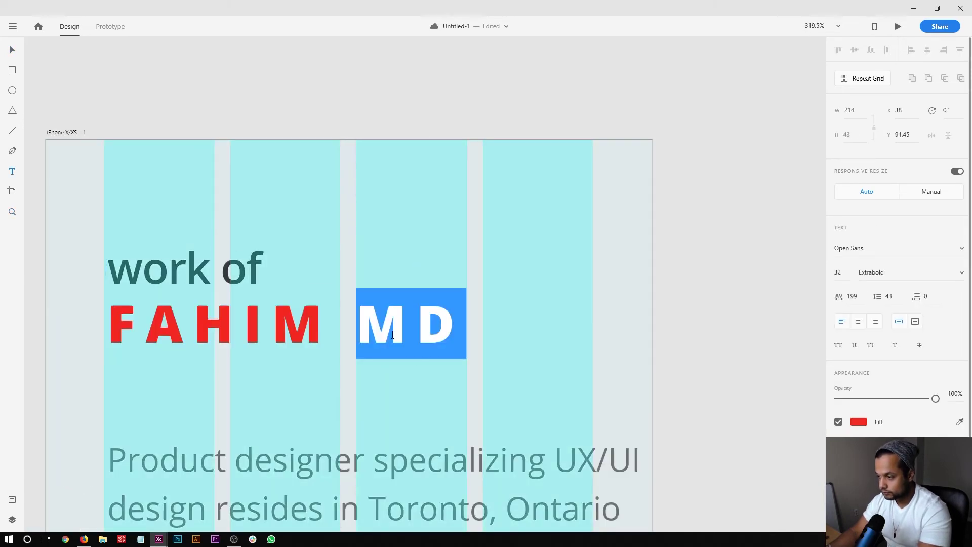
{"action": "key", "text": "ctrl+a"}
{"action": "left_click", "coordinate": [846, 276]}
{"action": "left_click", "coordinate": [856, 298]}
{"action": "key", "text": "Down"}
{"action": "key", "text": "Down"}
{"action": "key", "text": "Down"}
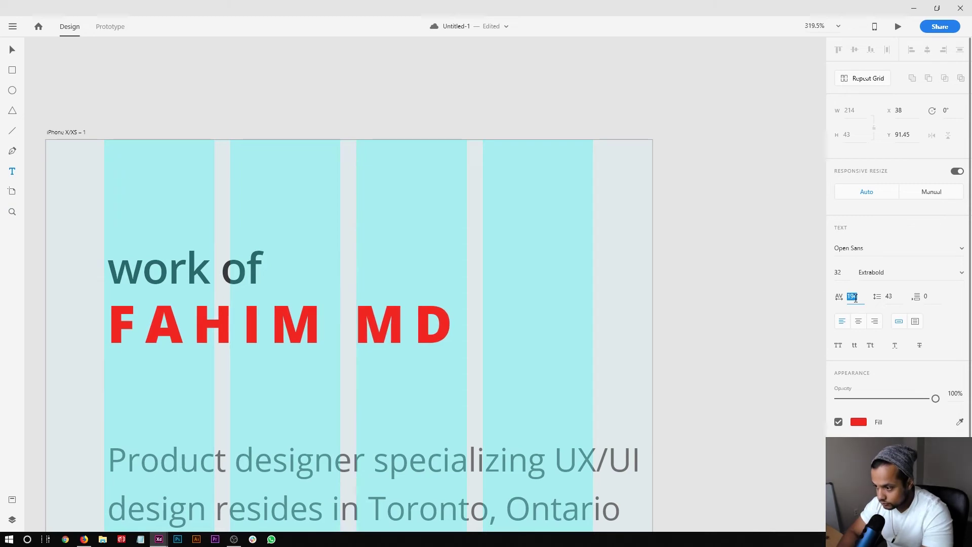
{"action": "key", "text": "Down"}
{"action": "key", "text": "Down"}
{"action": "key", "text": "Return"}
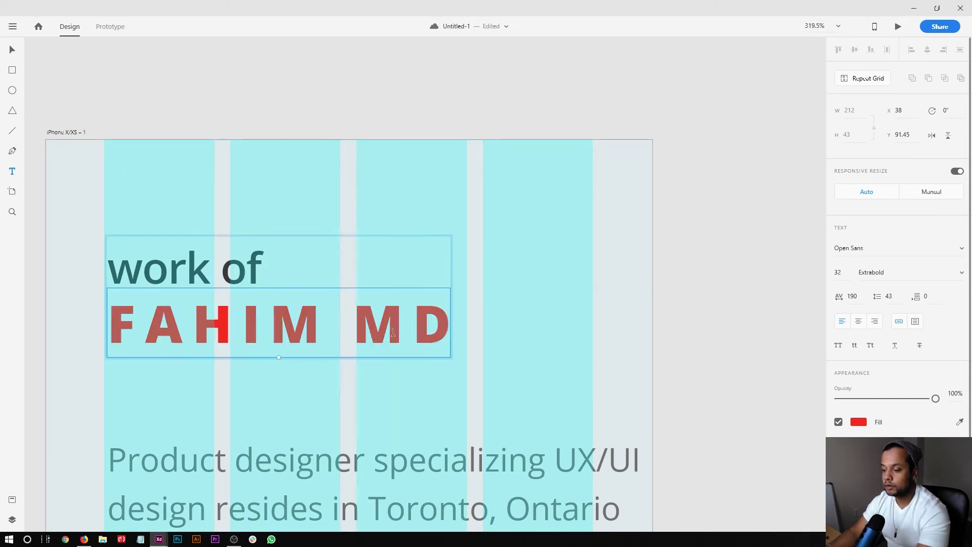
Step: Set the description text on the iPhone X/XS artboard to font size 17 and nudge it slightly upward
{"action": "scroll", "coordinate": [393, 332], "scroll_direction": "down", "scroll_amount": 5}
{"action": "left_click", "coordinate": [397, 310]}
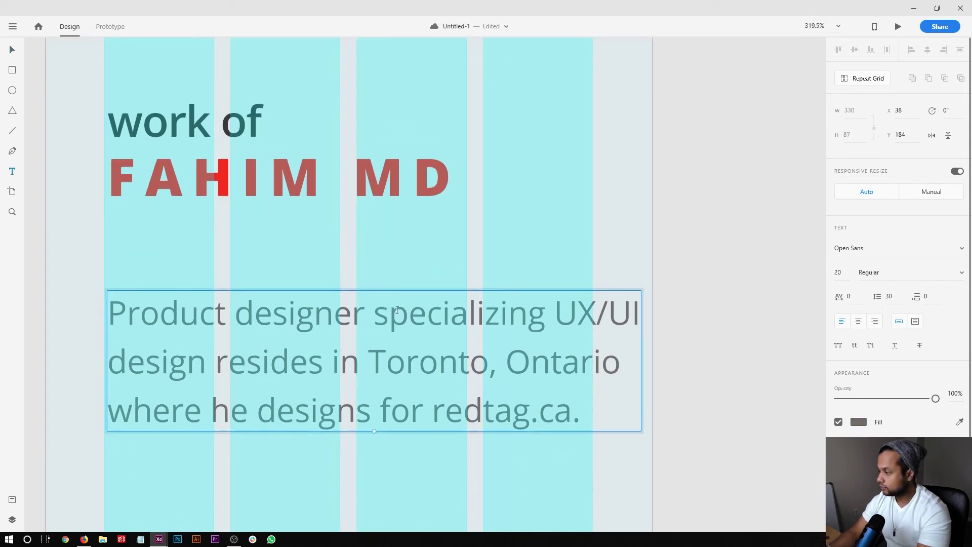
{"action": "triple_click", "coordinate": [397, 310]}
{"action": "left_click", "coordinate": [397, 310]}
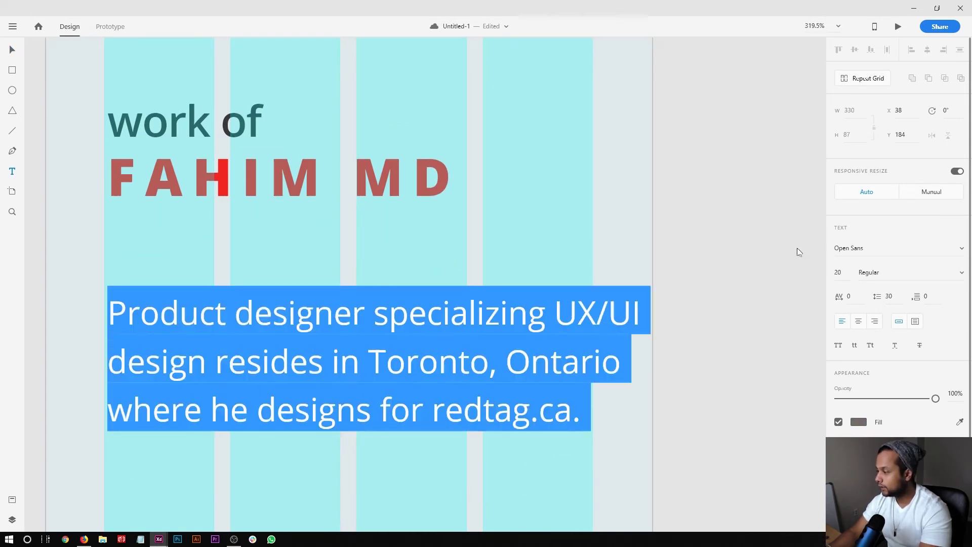
{"action": "left_click", "coordinate": [846, 272]}
{"action": "type", "text": "17"}
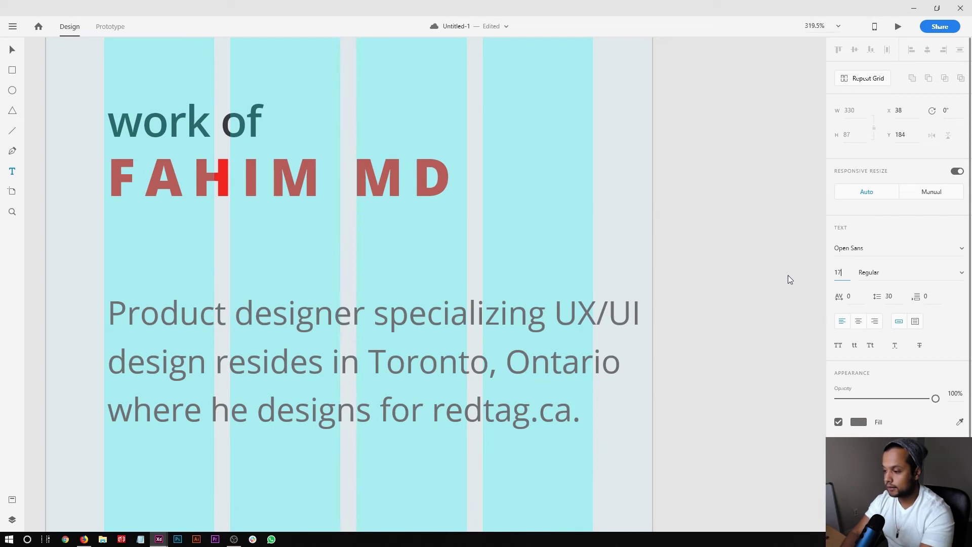
{"action": "key", "text": "Return"}
{"action": "key", "text": "ctrl+1"}
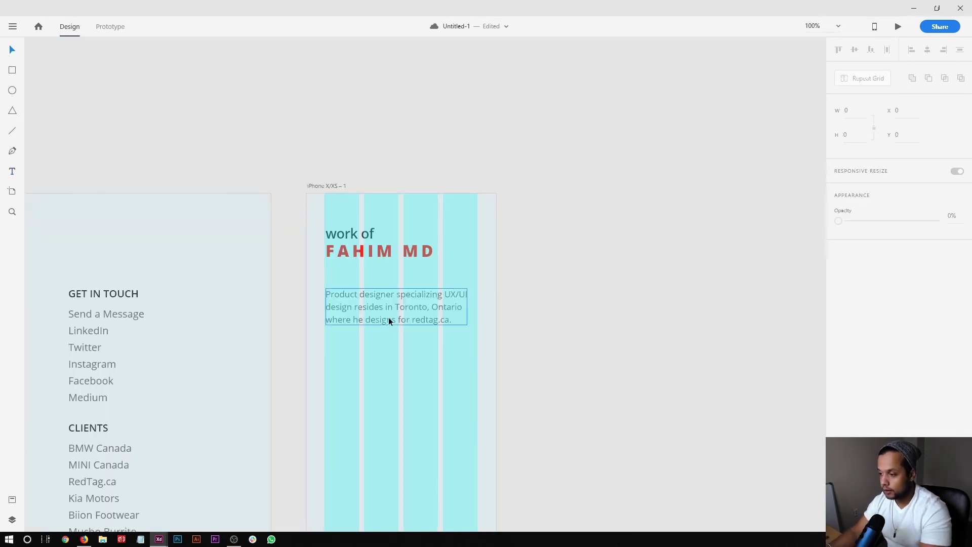
{"action": "left_click_drag", "start_coordinate": [388, 307], "coordinate": [387, 303]}
{"action": "left_click", "coordinate": [348, 350]}
Step: Extend the iPhone X/XS artboard downward to a height of about 2198 and lower its viewport height marker to 2198
{"action": "left_click_drag", "start_coordinate": [355, 349], "coordinate": [632, 267]}
{"action": "left_click_drag", "start_coordinate": [195, 303], "coordinate": [445, 214]}
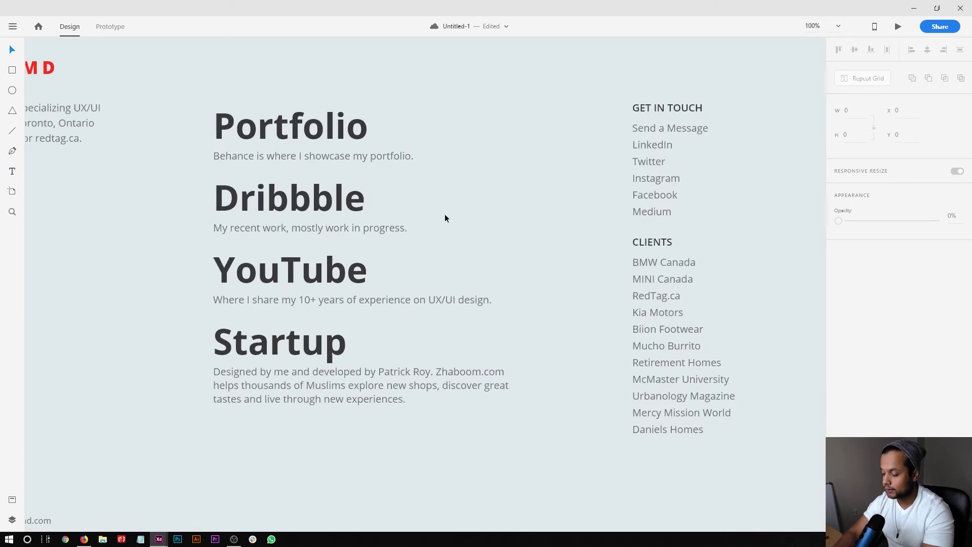
{"action": "key", "text": "ctrl+minus"}
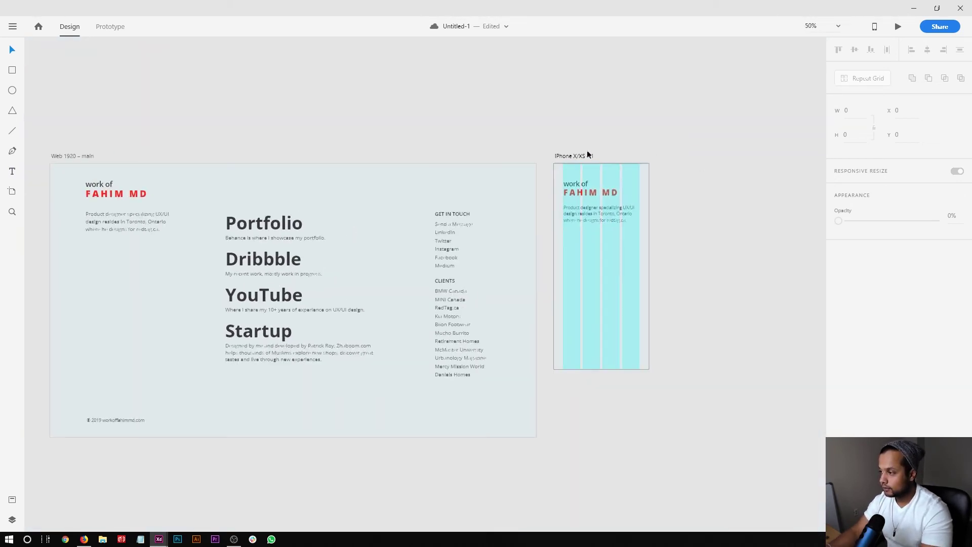
{"action": "left_click", "coordinate": [581, 158]}
{"action": "scroll", "coordinate": [601, 295], "scroll_direction": "down", "scroll_amount": 3}
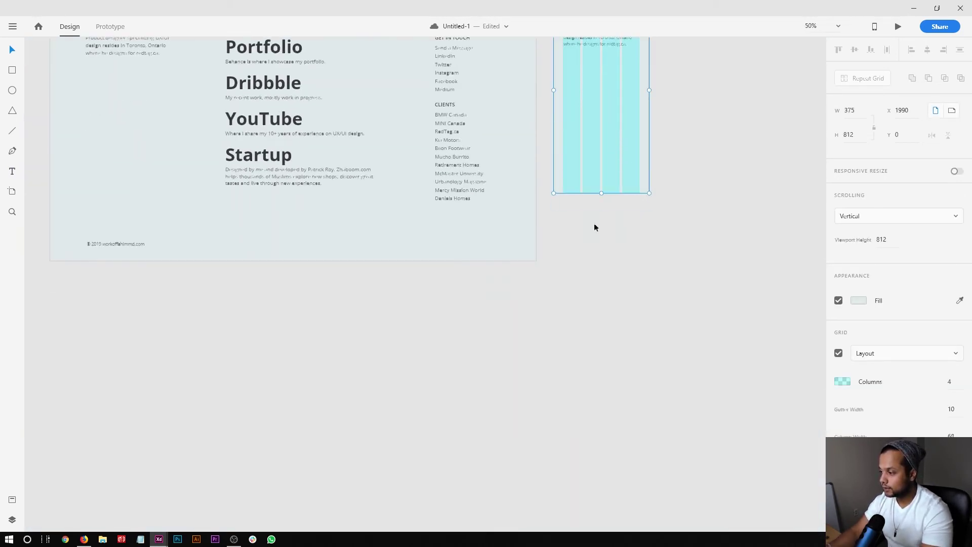
{"action": "left_click_drag", "start_coordinate": [601, 193], "coordinate": [589, 411]}
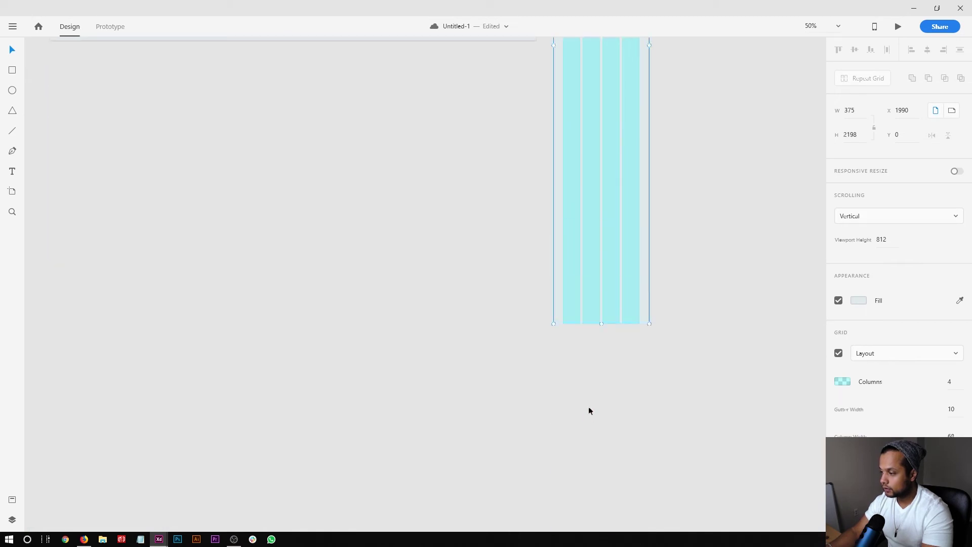
{"action": "scroll", "coordinate": [589, 408], "scroll_direction": "up", "scroll_amount": 3}
{"action": "left_click_drag", "start_coordinate": [545, 149], "coordinate": [549, 500]}
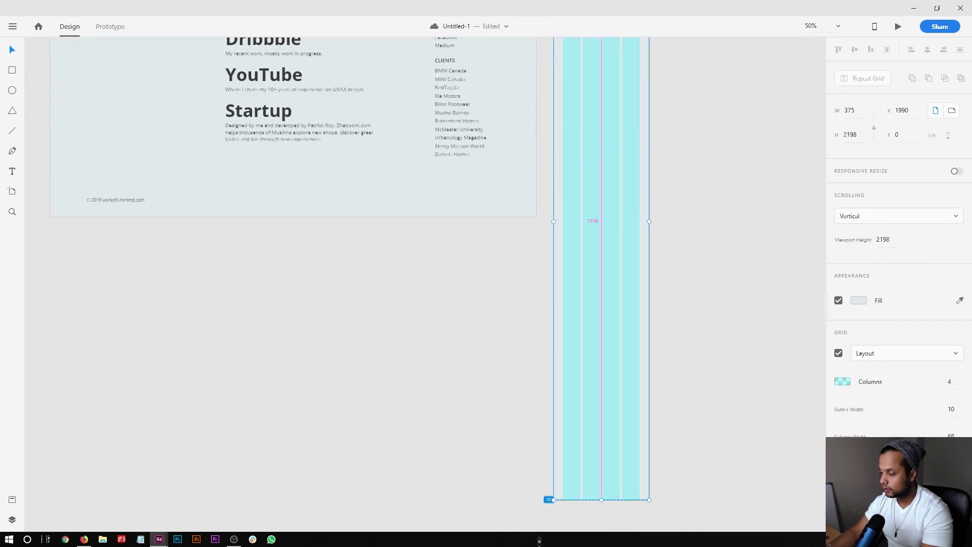
{"action": "scroll", "coordinate": [489, 405], "scroll_direction": "up", "scroll_amount": 4}
{"action": "left_click", "coordinate": [478, 417]}
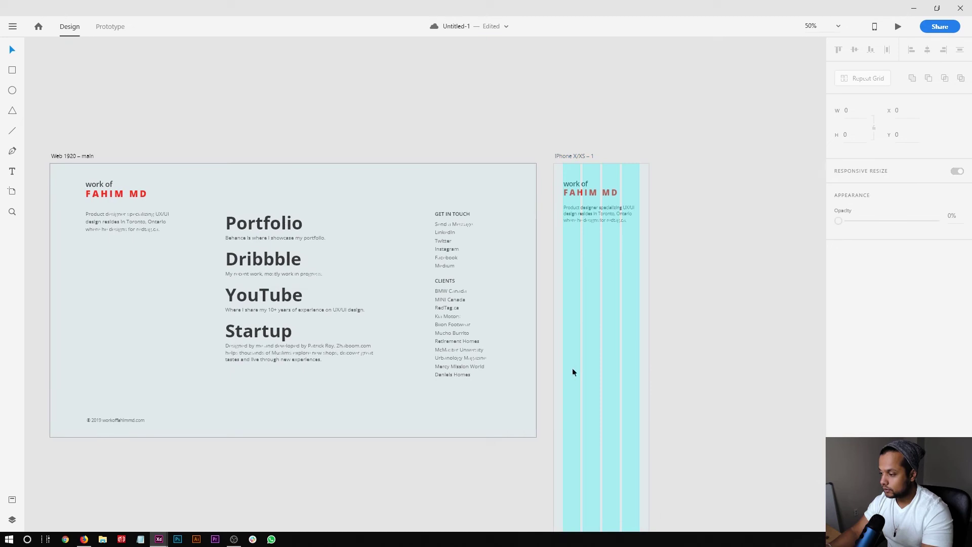
Step: Change the column color of the iPhone X/XS artboard's layout grid to a translucent blue
{"action": "left_click", "coordinate": [570, 157]}
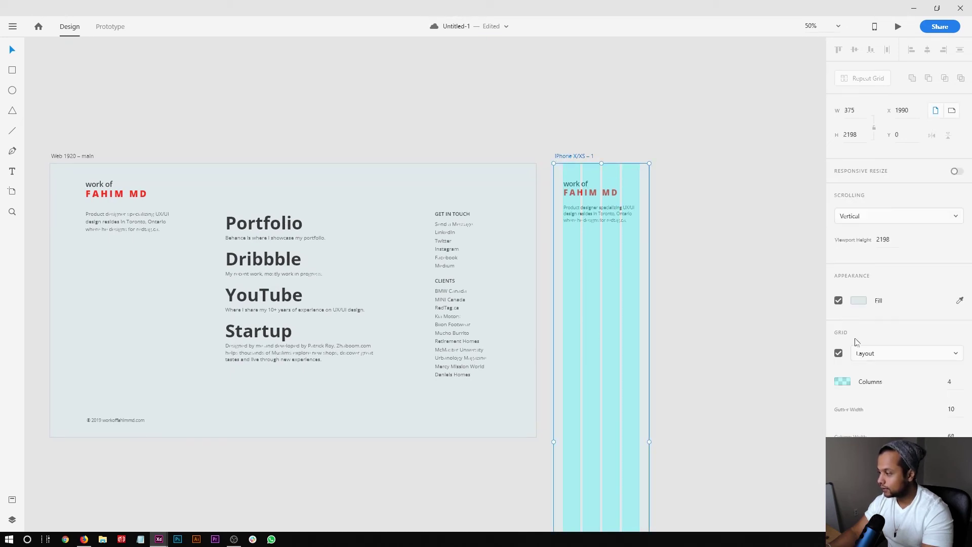
{"action": "left_click", "coordinate": [847, 382]}
{"action": "left_click_drag", "start_coordinate": [791, 351], "coordinate": [807, 387]}
{"action": "left_click", "coordinate": [668, 248]}
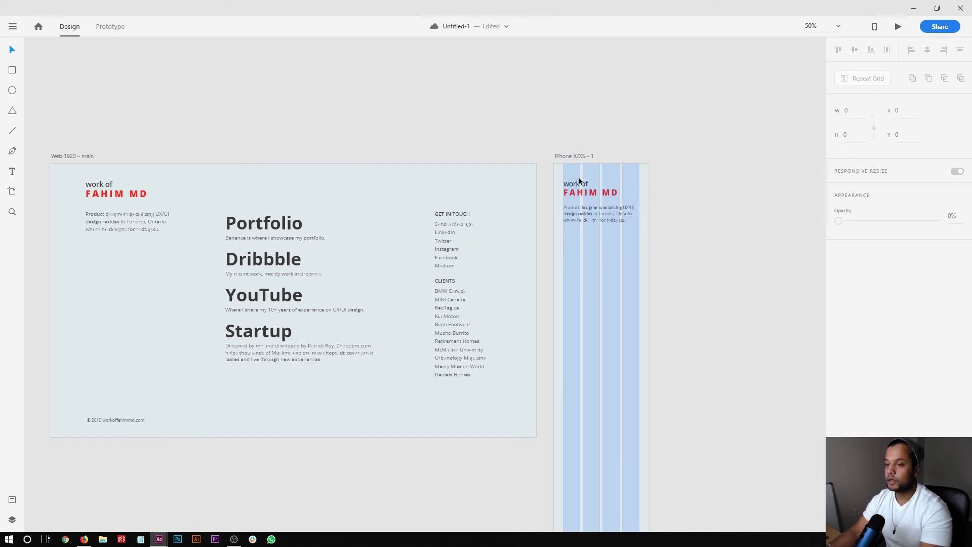
Step: Rename the phone artboard as "iPhone X/XS – main"
{"action": "double_click", "coordinate": [589, 156]}
{"action": "left_click", "coordinate": [594, 157]}
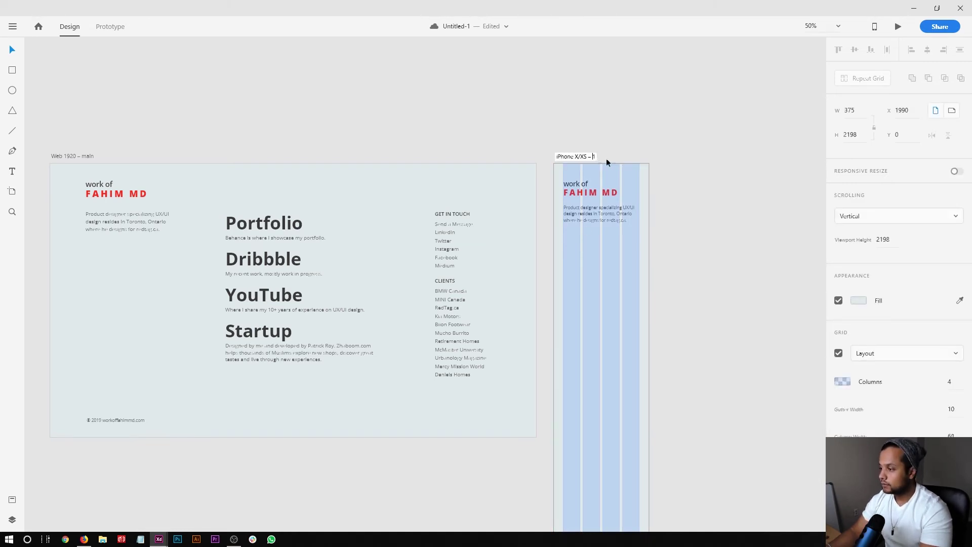
{"action": "key", "text": "BackSpace"}
{"action": "type", "text": "main"}
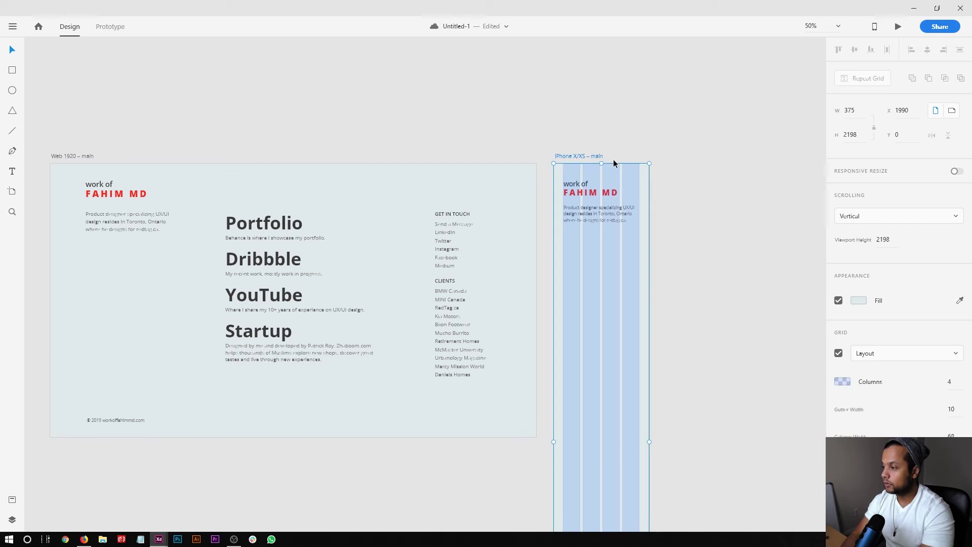
Step: Copy the four headings with captions from the web artboard to below the phone artboard's description, at X 36, Y 274
{"action": "left_click", "coordinate": [587, 249]}
{"action": "left_click_drag", "start_coordinate": [261, 176], "coordinate": [343, 384]}
{"action": "left_click_drag", "start_coordinate": [263, 225], "coordinate": [593, 285]}
{"action": "key", "text": "z"}
{"action": "left_click_drag", "start_coordinate": [528, 211], "coordinate": [694, 328]}
{"action": "key", "text": "v"}
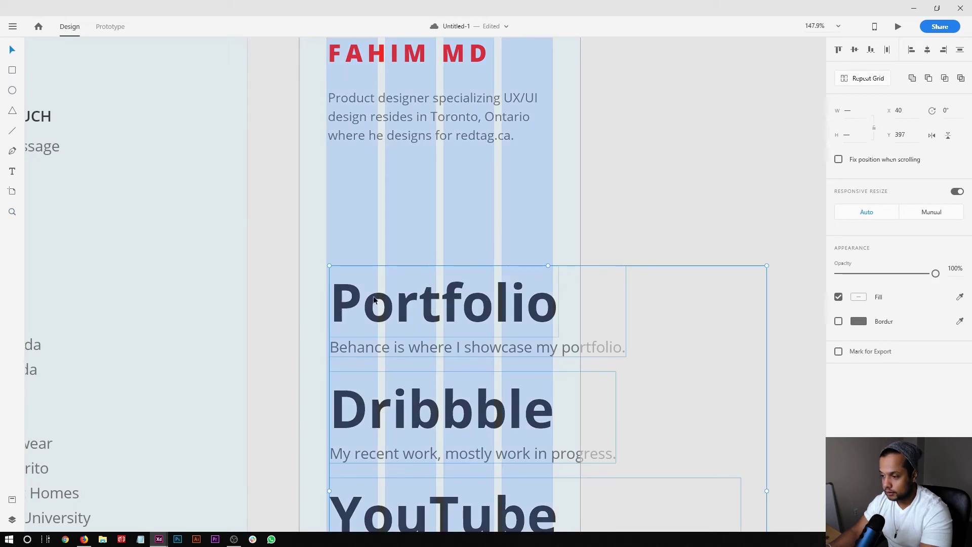
{"action": "left_click_drag", "start_coordinate": [354, 311], "coordinate": [357, 213]}
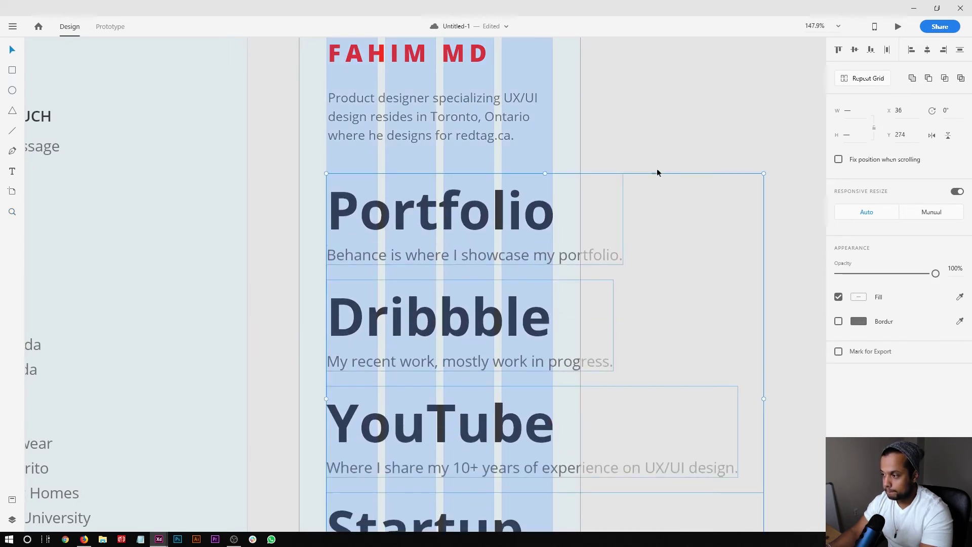
{"action": "left_click", "coordinate": [657, 169]}
Step: Ungroup the Portfolio, Dribbble, YouTube and Startup heading-and-caption groups on the phone artboard
{"action": "scroll", "coordinate": [439, 226], "scroll_direction": "down", "scroll_amount": 3}
{"action": "scroll", "coordinate": [461, 349], "scroll_direction": "down", "scroll_amount": 5}
{"action": "scroll", "coordinate": [468, 352], "scroll_direction": "up", "scroll_amount": 6}
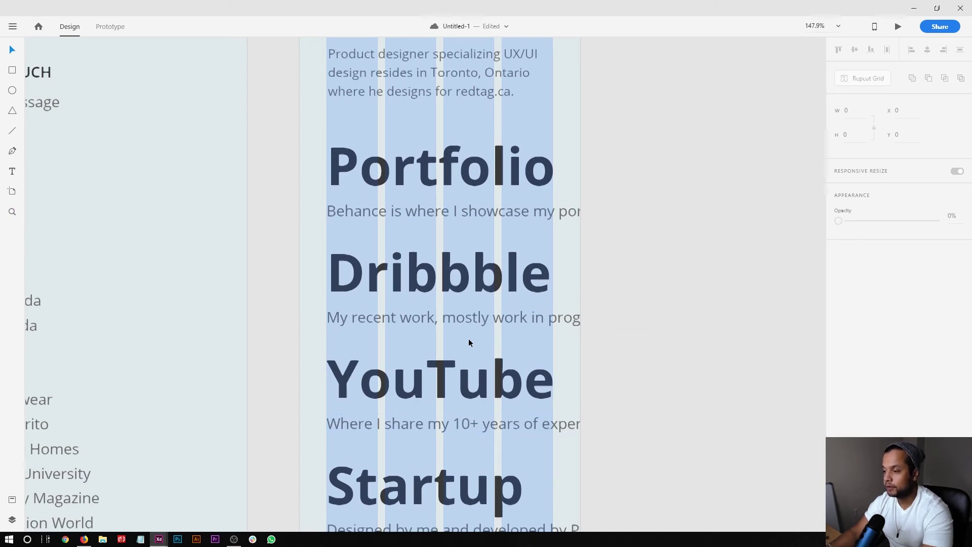
{"action": "scroll", "coordinate": [469, 338], "scroll_direction": "up", "scroll_amount": 2}
{"action": "left_click", "coordinate": [459, 200]}
{"action": "scroll", "coordinate": [454, 293], "scroll_direction": "down", "scroll_amount": 2}
{"action": "left_click", "coordinate": [454, 293], "text": "shift"}
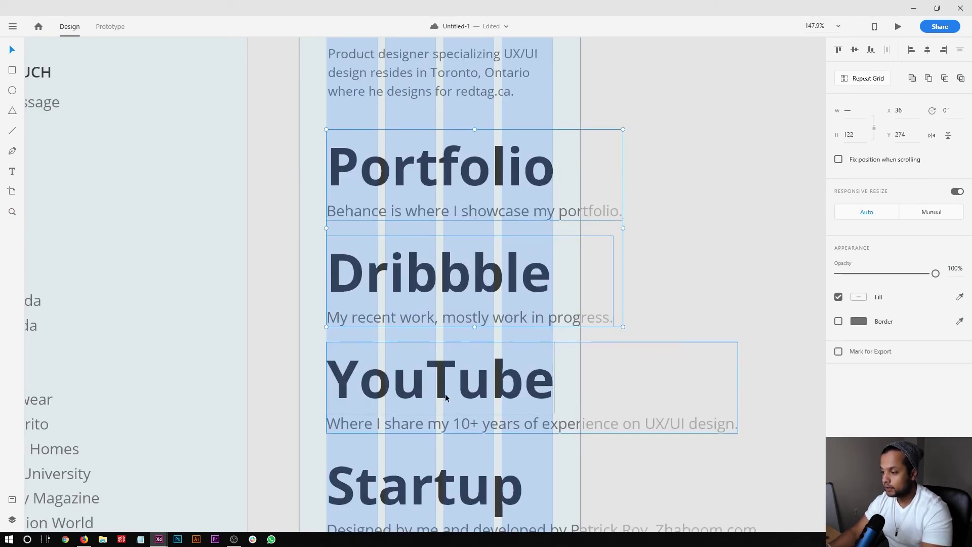
{"action": "left_click", "coordinate": [451, 382], "text": "shift"}
{"action": "scroll", "coordinate": [448, 387], "scroll_direction": "down", "scroll_amount": 2}
{"action": "left_click", "coordinate": [445, 413], "text": "shift"}
{"action": "right_click", "coordinate": [445, 413]}
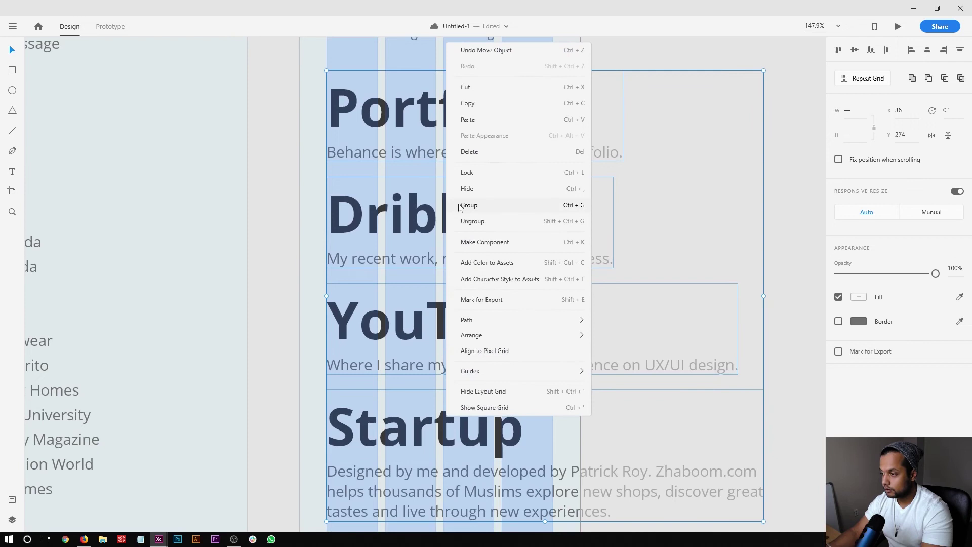
{"action": "left_click", "coordinate": [269, 226]}
Step: Set the four captions beneath the phone artboard's headings to font size 17
{"action": "left_click", "coordinate": [377, 161]}
{"action": "left_click", "coordinate": [400, 263], "text": "shift"}
{"action": "left_click", "coordinate": [421, 367], "text": "shift"}
{"action": "left_click", "coordinate": [431, 478], "text": "shift"}
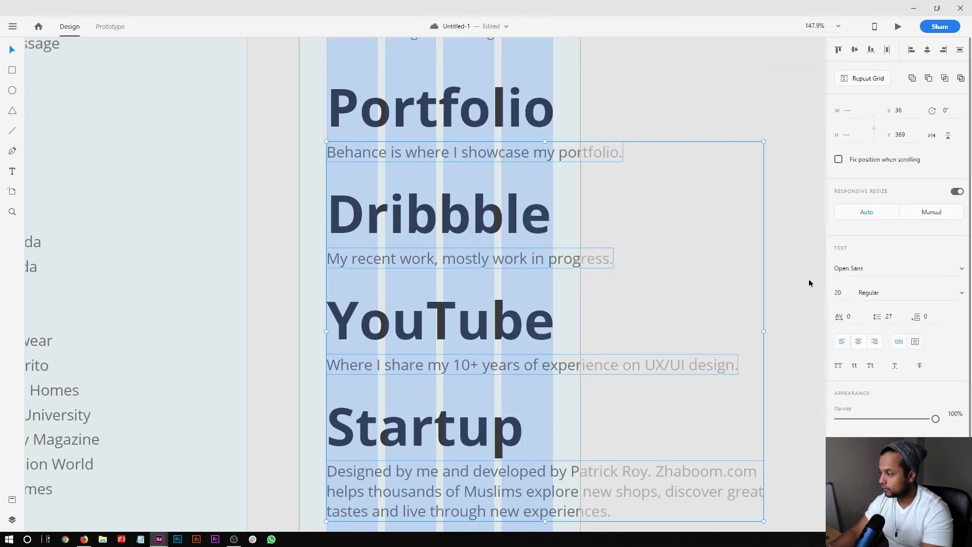
{"action": "type", "text": "17"}
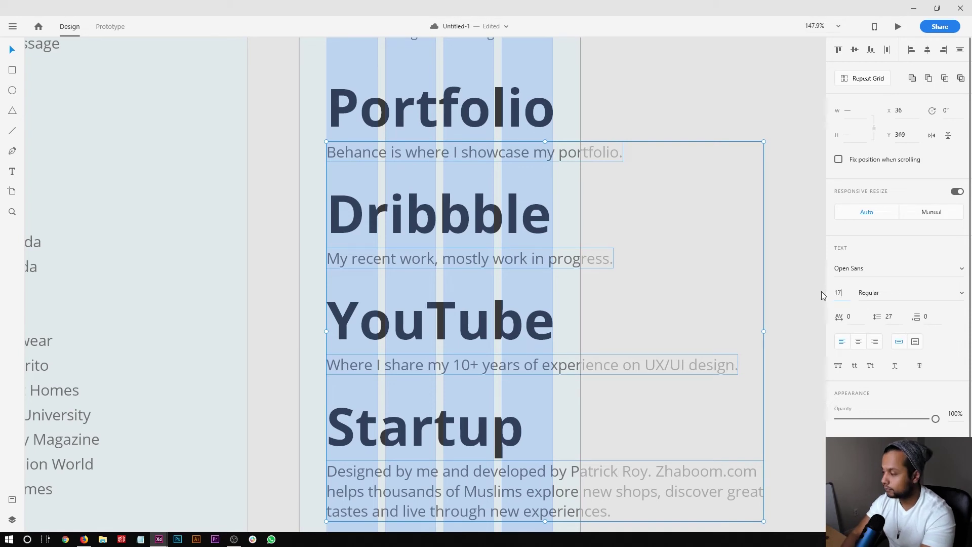
{"action": "key", "text": "Return"}
{"action": "left_click", "coordinate": [690, 264]}
Step: Set the Portfolio, Dribbble, YouTube and Startup headings on the phone artboard to font size 40
{"action": "left_click", "coordinate": [401, 99]}
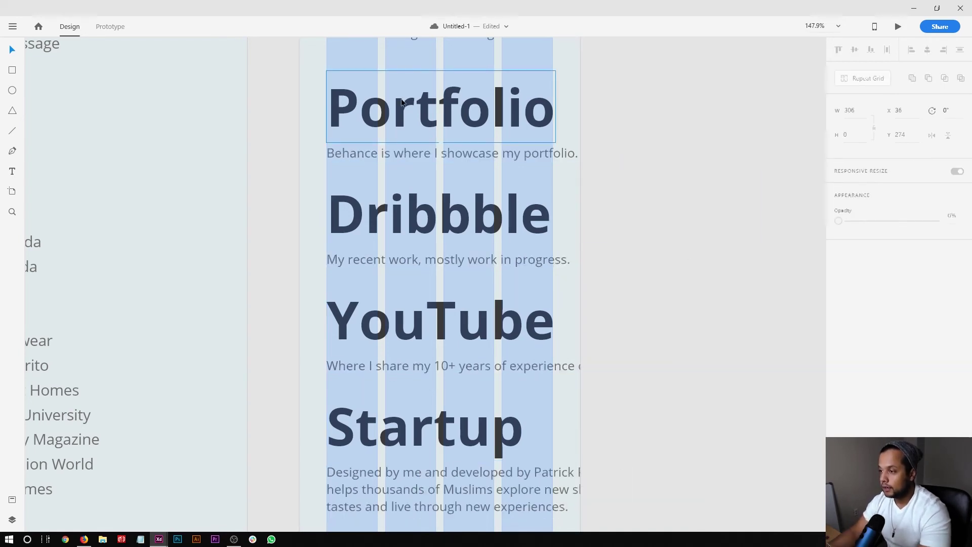
{"action": "left_click", "coordinate": [468, 226], "text": "shift"}
{"action": "left_click", "coordinate": [480, 330], "text": "shift"}
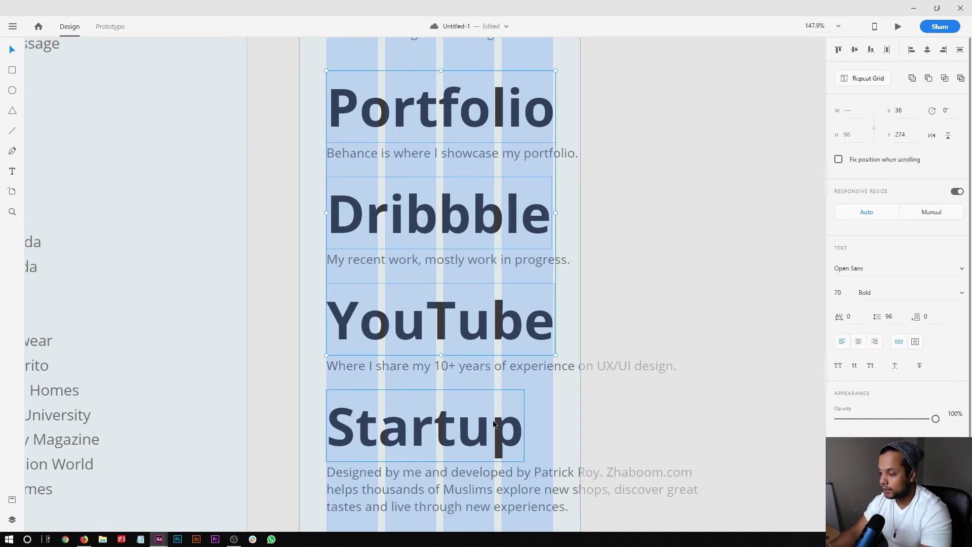
{"action": "left_click", "coordinate": [493, 422], "text": "shift"}
{"action": "scroll", "coordinate": [493, 421], "scroll_direction": "down", "scroll_amount": 1}
{"action": "scroll", "coordinate": [727, 337], "scroll_direction": "up", "scroll_amount": 1}
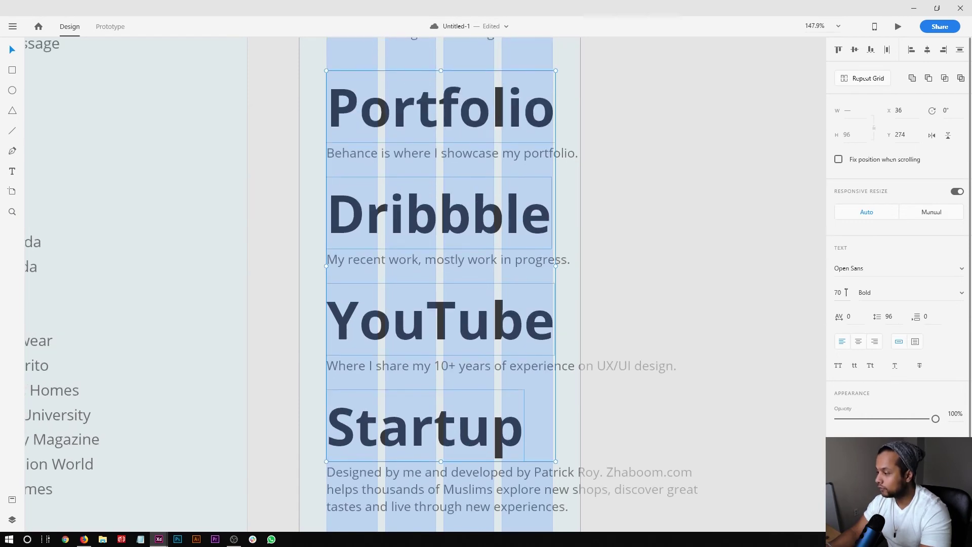
{"action": "type", "text": "40"}
{"action": "key", "text": "Return"}
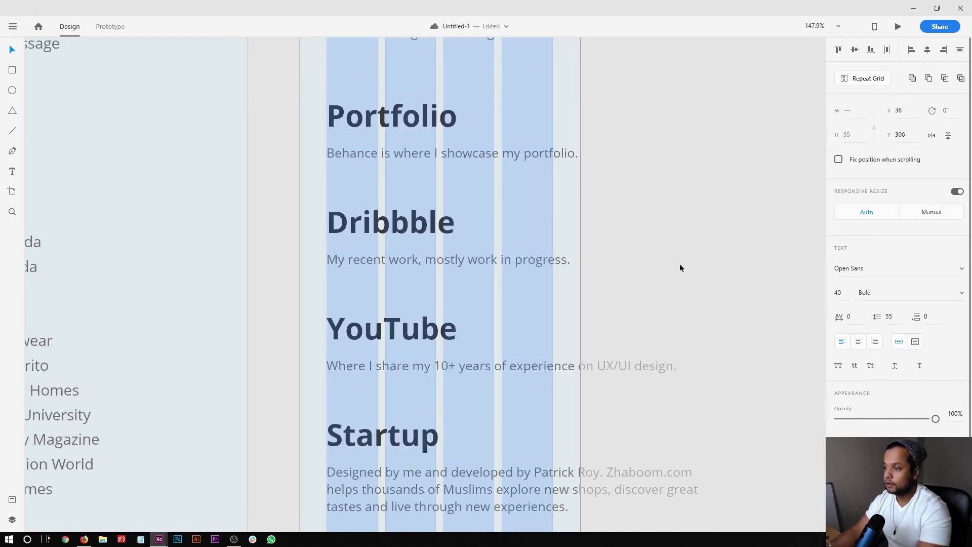
{"action": "left_click", "coordinate": [664, 262]}
Step: Move the Behance caption up so it sits directly beneath the Portfolio heading on the phone artboard
{"action": "scroll", "coordinate": [664, 263], "scroll_direction": "up", "scroll_amount": 1}
{"action": "scroll", "coordinate": [665, 266], "scroll_direction": "up", "scroll_amount": 2}
{"action": "left_click", "coordinate": [491, 286]}
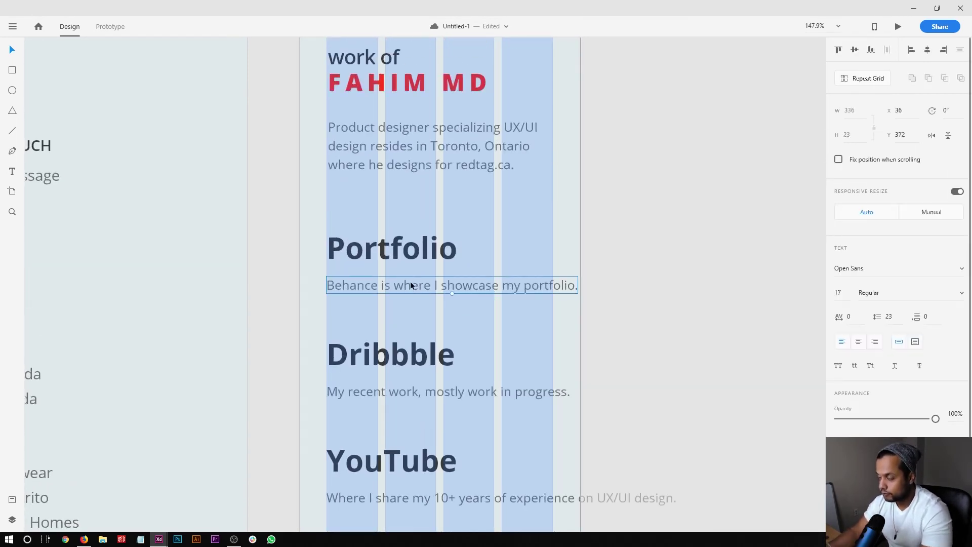
{"action": "left_click_drag", "start_coordinate": [404, 286], "coordinate": [404, 276]}
{"action": "left_click", "coordinate": [404, 255]}
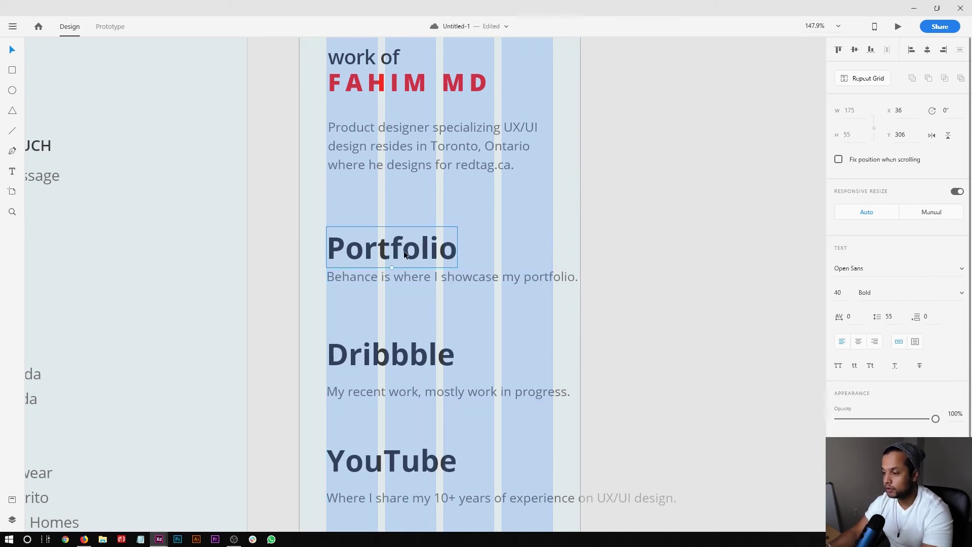
{"action": "left_click", "coordinate": [481, 259]}
Step: Check the text settings of the logo's red name line on the phone artboard
{"action": "left_click", "coordinate": [424, 59]}
{"action": "double_click", "coordinate": [414, 82]}
{"action": "double_click", "coordinate": [414, 82]}
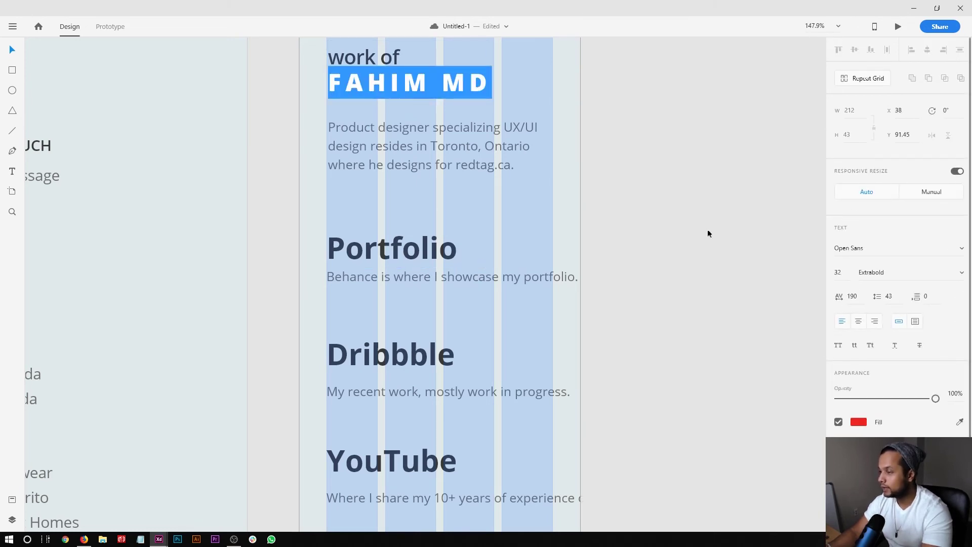
{"action": "key", "text": "Escape"}
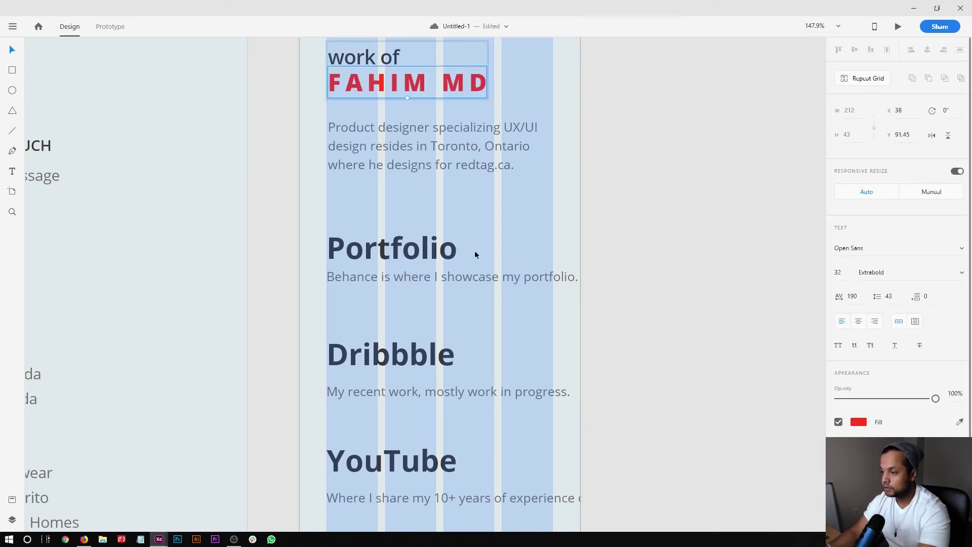
Step: Move the Dribbble and YouTube captions up so each sits directly beneath its heading on the phone artboard
{"action": "scroll", "coordinate": [475, 254], "scroll_direction": "down", "scroll_amount": 2}
{"action": "left_click", "coordinate": [425, 332]}
{"action": "left_click_drag", "start_coordinate": [424, 327], "coordinate": [424, 319]}
{"action": "left_click_drag", "start_coordinate": [415, 435], "coordinate": [417, 429]}
Step: Break the YouTube caption into two lines so that the second line starts with "experience on UX/UI design."
{"action": "scroll", "coordinate": [512, 390], "scroll_direction": "down", "scroll_amount": 2}
{"action": "double_click", "coordinate": [511, 372]}
{"action": "left_click", "coordinate": [511, 372]}
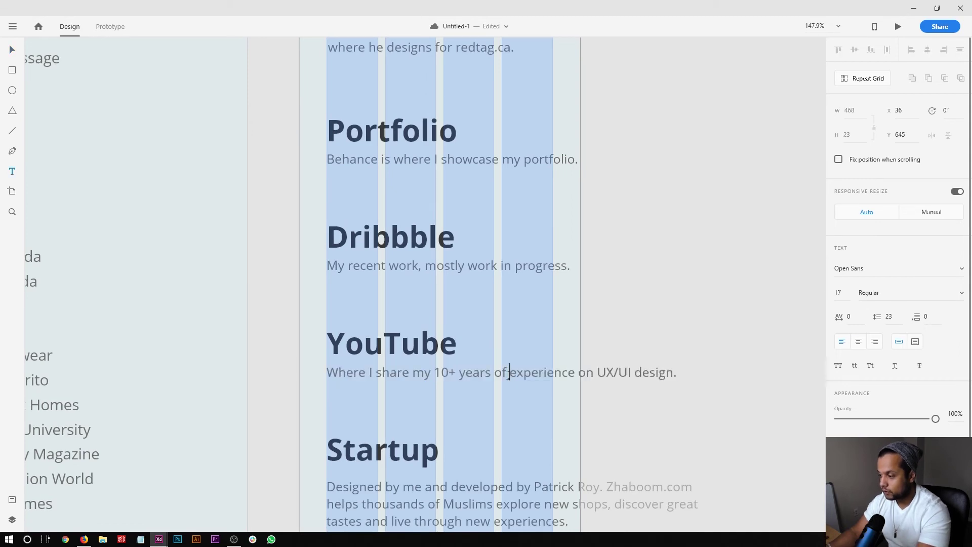
{"action": "left_click_drag", "start_coordinate": [513, 372], "coordinate": [585, 377]}
{"action": "left_click", "coordinate": [517, 373]}
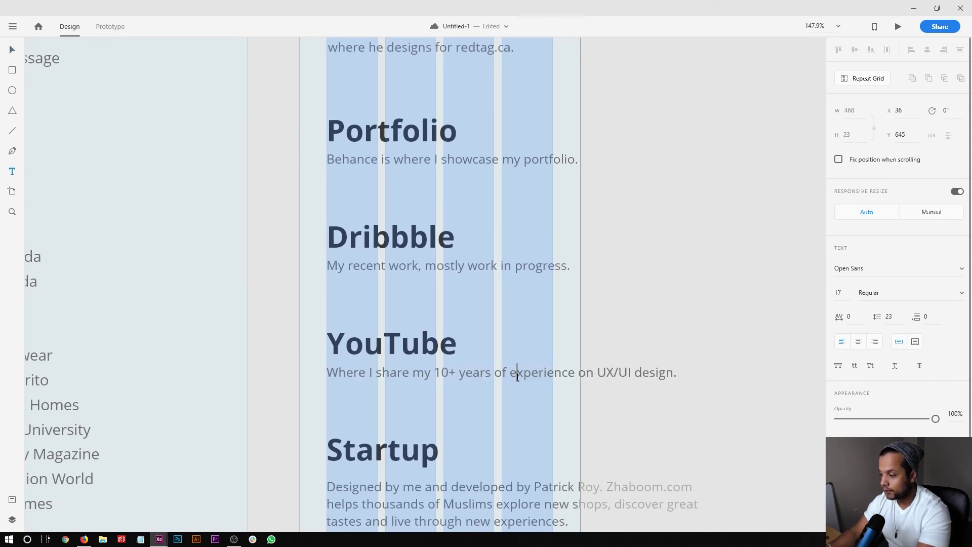
{"action": "key", "text": "Return"}
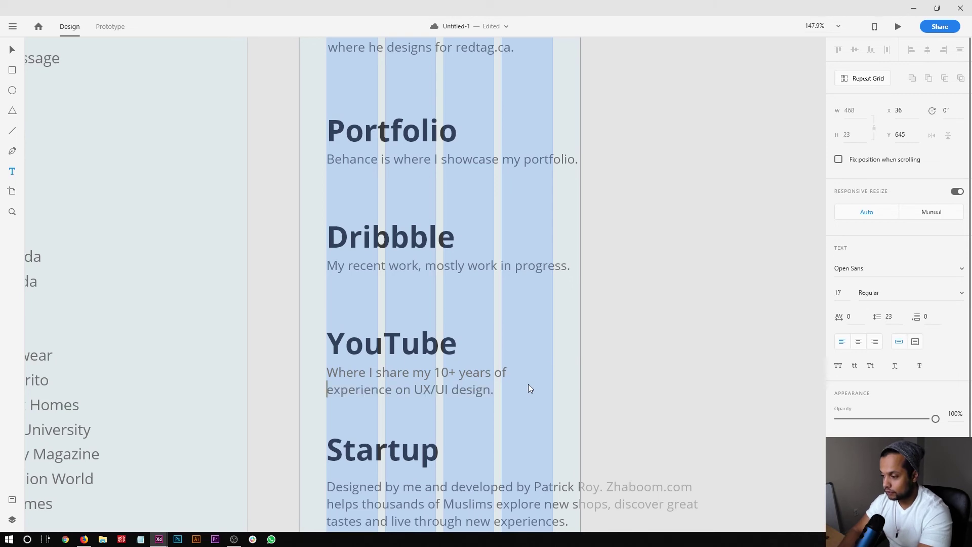
Step: Tighten the vertical spacing between the Portfolio, Dribbble, YouTube and Startup sections on the phone artboard
{"action": "scroll", "coordinate": [483, 373], "scroll_direction": "up", "scroll_amount": 4}
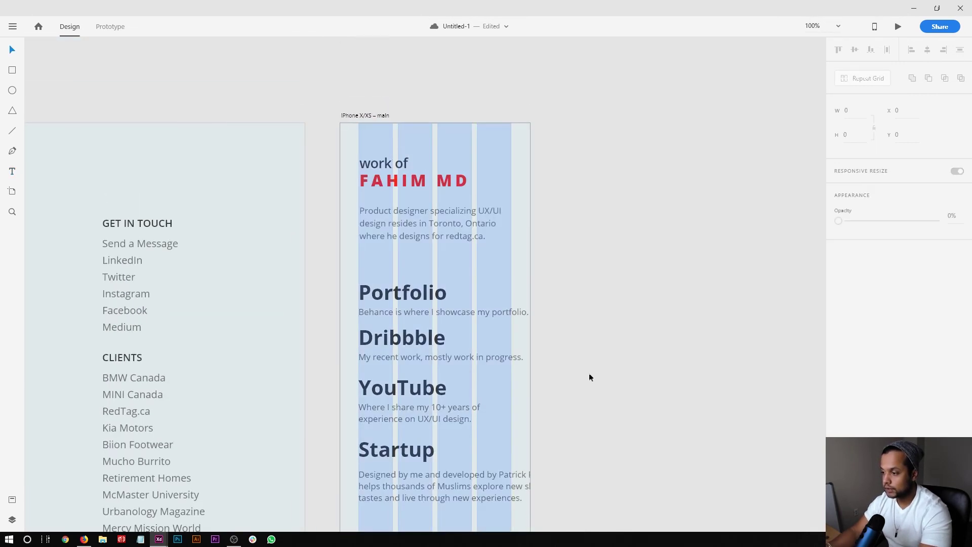
{"action": "left_click", "coordinate": [395, 313]}
{"action": "left_click", "coordinate": [401, 293]}
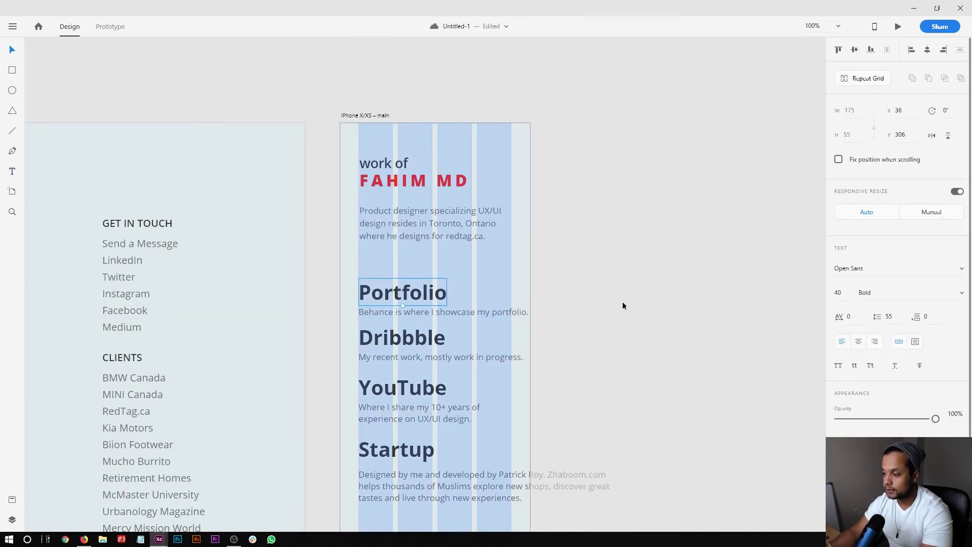
{"action": "scroll", "coordinate": [579, 297], "scroll_direction": "down", "scroll_amount": 2}
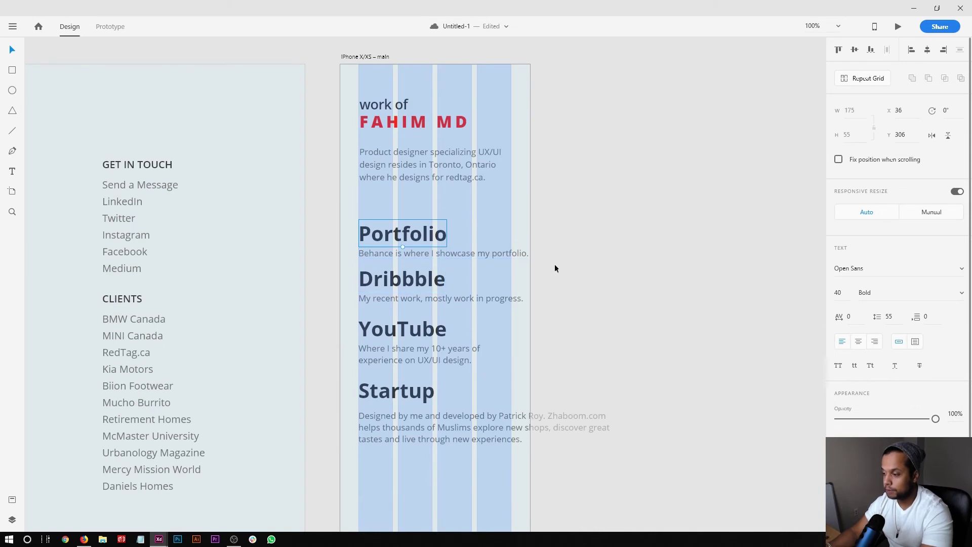
Step: Rewrap the Startup description on the phone artboard into shorter lines that fit within the layout columns
{"action": "scroll", "coordinate": [555, 268], "scroll_direction": "down", "scroll_amount": 2}
{"action": "key", "text": "z"}
{"action": "left_click_drag", "start_coordinate": [343, 222], "coordinate": [609, 437]}
{"action": "key", "text": "t"}
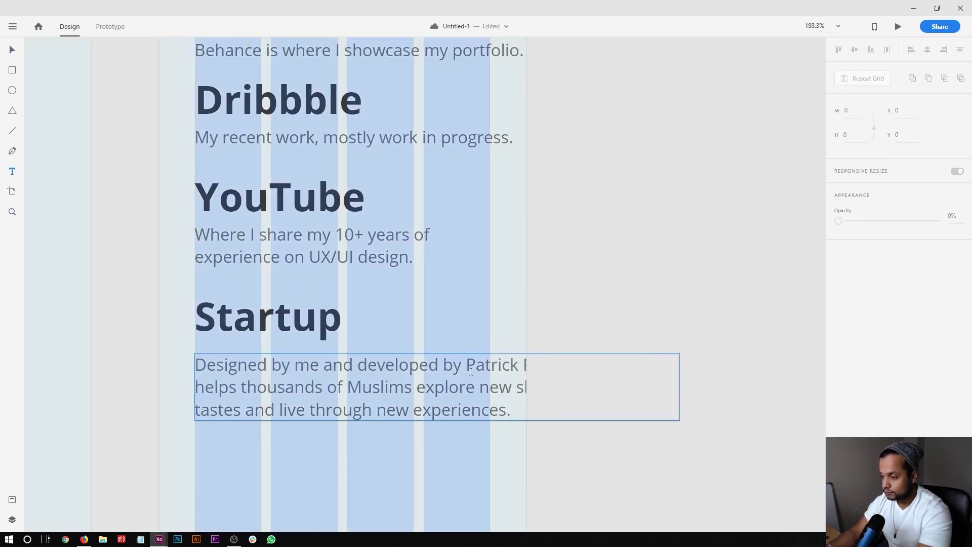
{"action": "left_click", "coordinate": [469, 367]}
{"action": "left_click", "coordinate": [468, 367]}
{"action": "key", "text": "BackSpace"}
{"action": "key", "text": "Return"}
{"action": "key", "text": "Down"}
{"action": "key", "text": "BackSpace"}
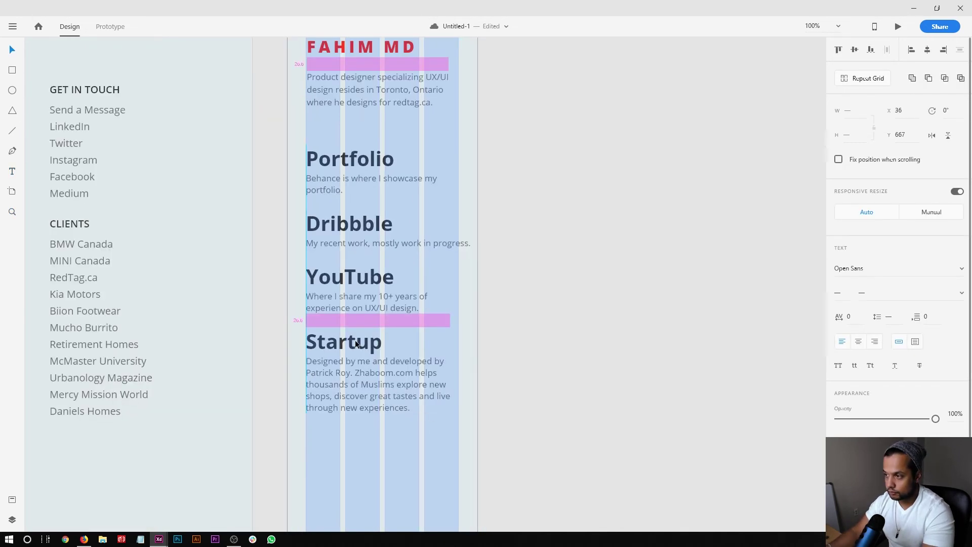
{"action": "left_click", "coordinate": [504, 302]}
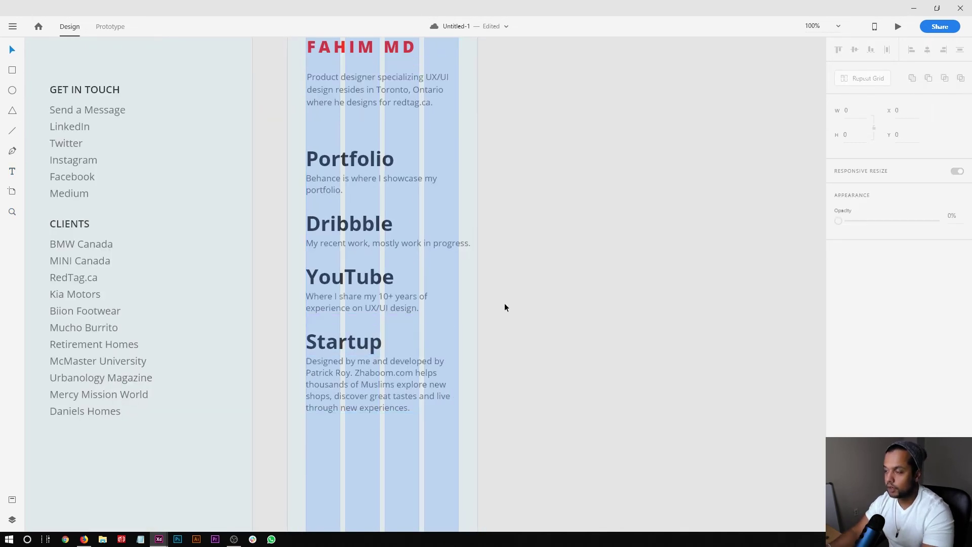
Step: Copy the desktop page's GET IN TOUCH and CLIENTS lists beneath the Startup description on the phone artboard
{"action": "scroll", "coordinate": [505, 303], "scroll_direction": "up", "scroll_amount": 1}
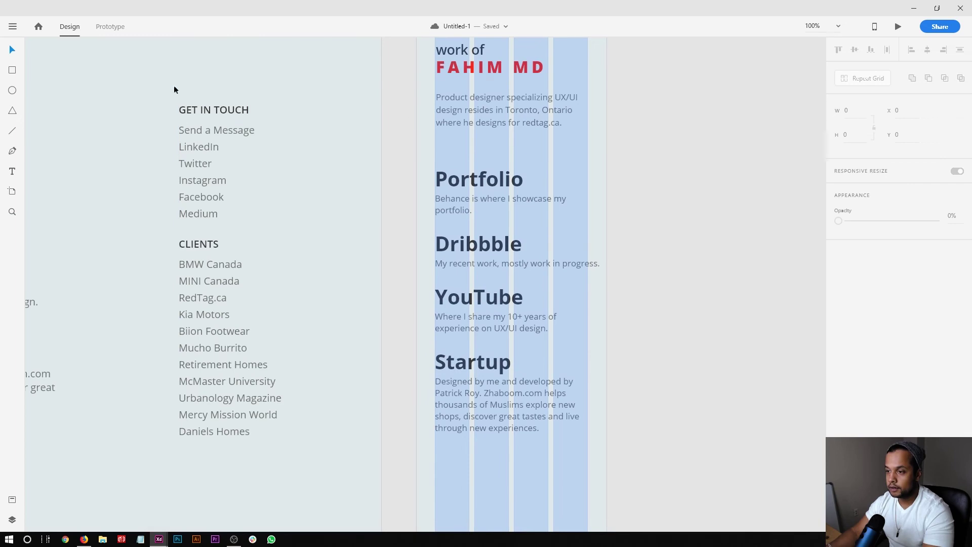
{"action": "left_click_drag", "start_coordinate": [175, 89], "coordinate": [264, 385]}
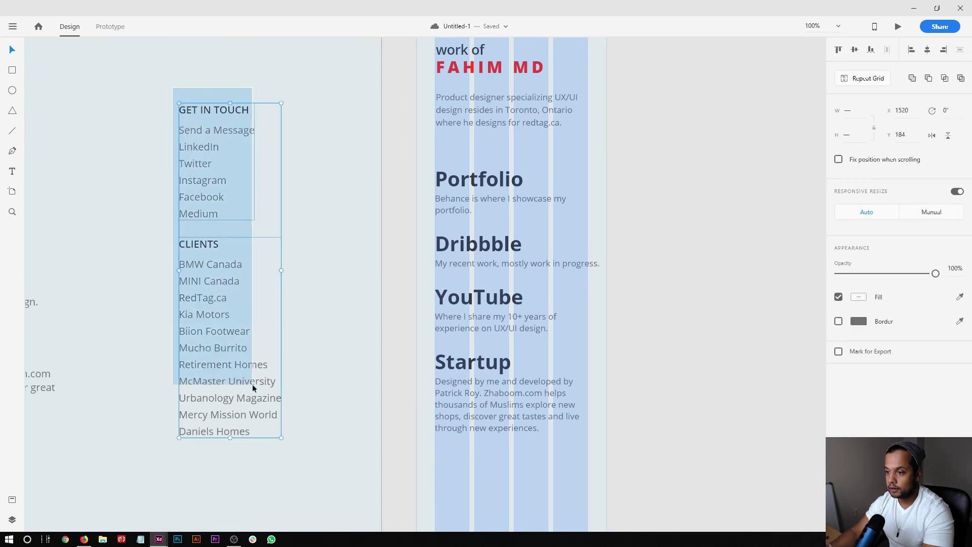
{"action": "scroll", "coordinate": [200, 147], "scroll_direction": "down", "scroll_amount": 2}
{"action": "key", "text": "ctrl+minus"}
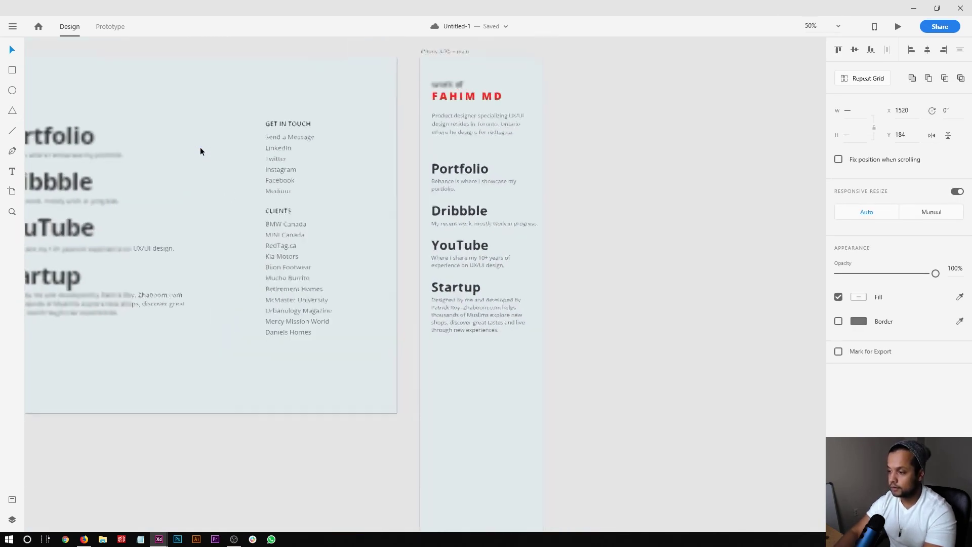
{"action": "key", "text": "ctrl+minus"}
{"action": "left_click_drag", "start_coordinate": [309, 172], "coordinate": [423, 264]}
{"action": "scroll", "coordinate": [414, 314], "scroll_direction": "up", "scroll_amount": 6}
{"action": "key", "text": "ctrl+1"}
{"action": "left_click", "coordinate": [517, 318]}
{"action": "scroll", "coordinate": [524, 320], "scroll_direction": "up", "scroll_amount": 2}
{"action": "scroll", "coordinate": [540, 327], "scroll_direction": "down", "scroll_amount": 5}
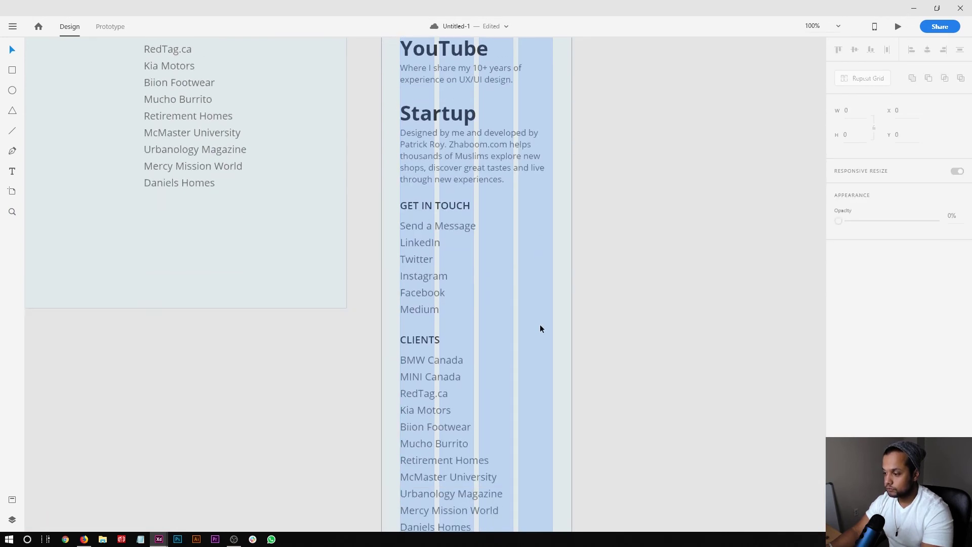
Step: Move the GET IN TOUCH and CLIENTS lists down to widen the gap below the Startup description
{"action": "left_click", "coordinate": [411, 161]}
{"action": "left_click_drag", "start_coordinate": [411, 161], "coordinate": [429, 174]}
{"action": "left_click", "coordinate": [524, 182]}
Step: Ungroup the GET IN TOUCH and CLIENTS blocks on the phone artboard into separate text objects
{"action": "left_click", "coordinate": [409, 186]}
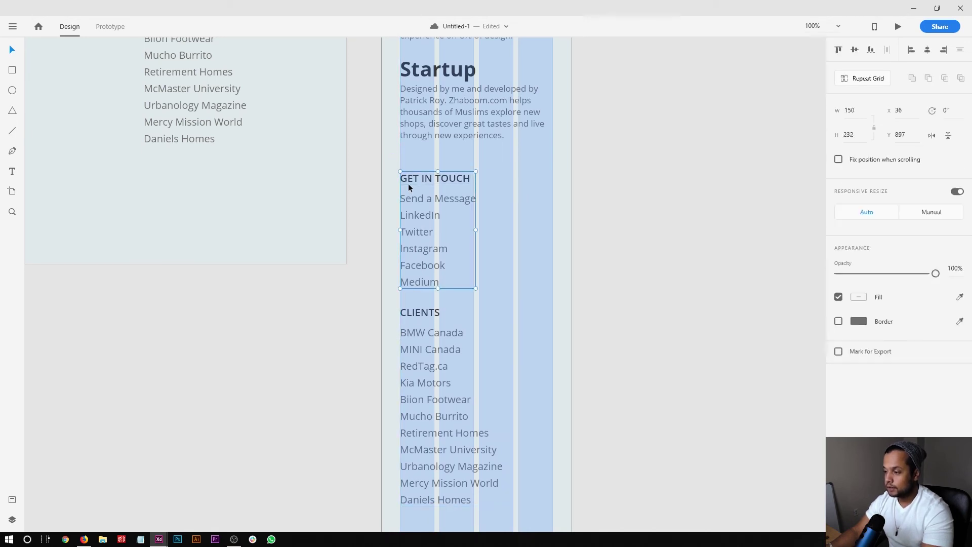
{"action": "left_click", "coordinate": [427, 341], "text": "shift"}
{"action": "right_click", "coordinate": [427, 341]}
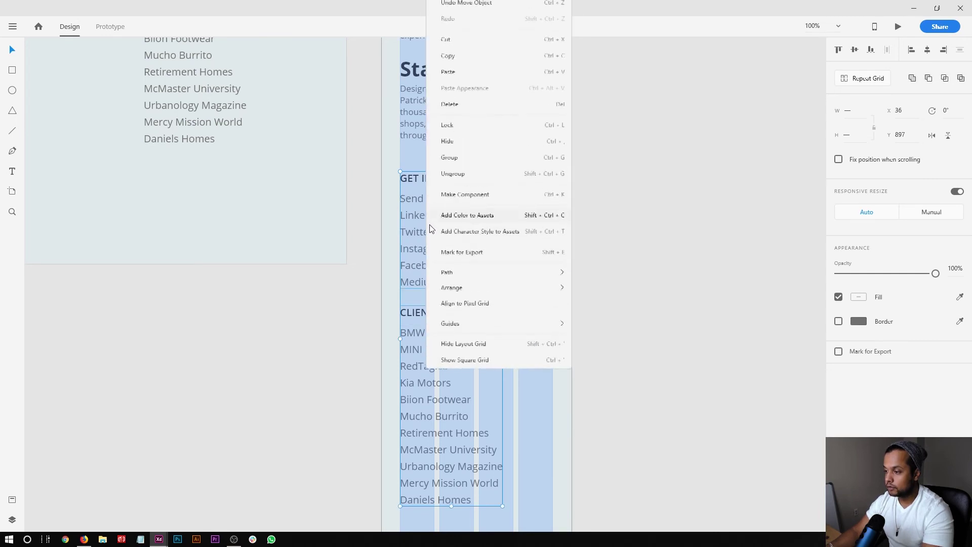
{"action": "left_click", "coordinate": [453, 180]}
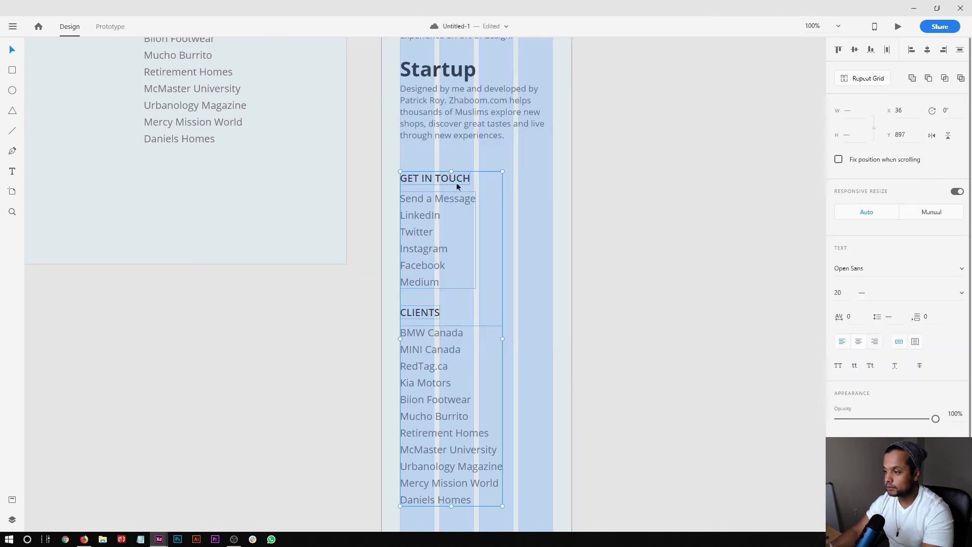
{"action": "left_click", "coordinate": [549, 215]}
Step: Set the contact links and client names on the phone artboard to font size 14
{"action": "left_click", "coordinate": [424, 207]}
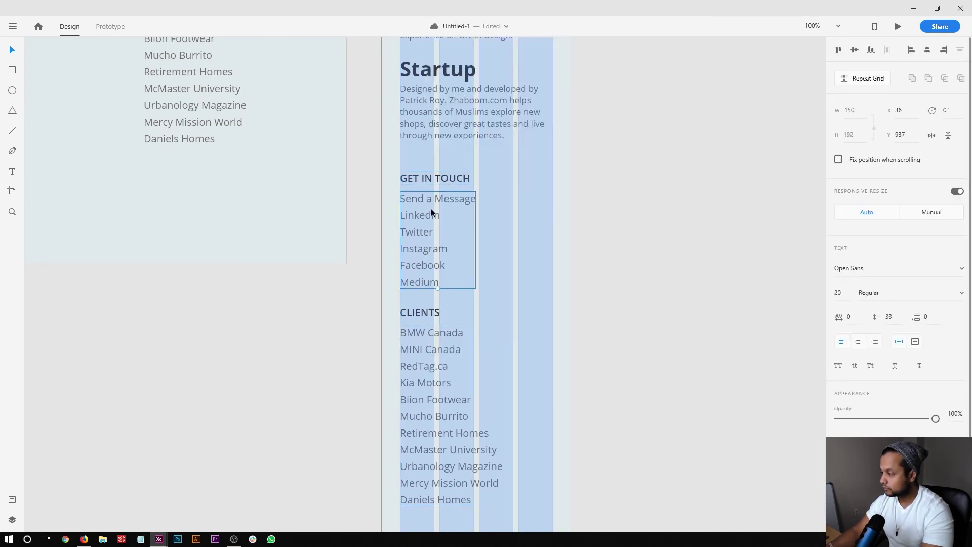
{"action": "left_click", "coordinate": [437, 364], "text": "shift"}
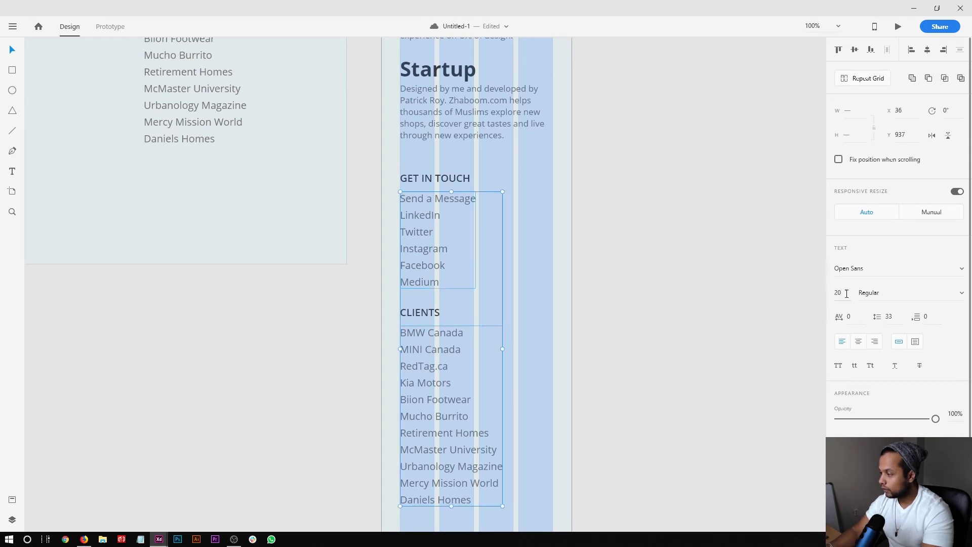
{"action": "type", "text": "14"}
{"action": "key", "text": "Return"}
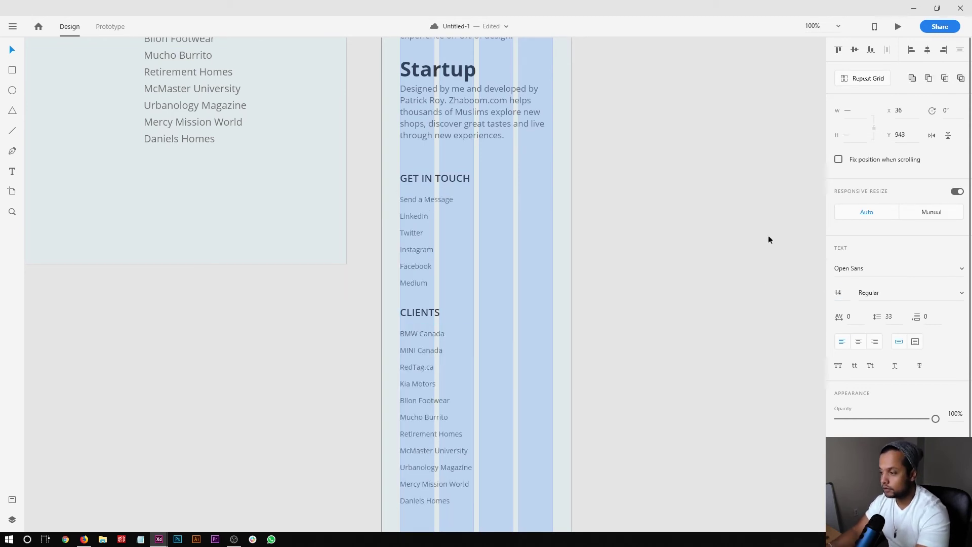
{"action": "left_click", "coordinate": [668, 249]}
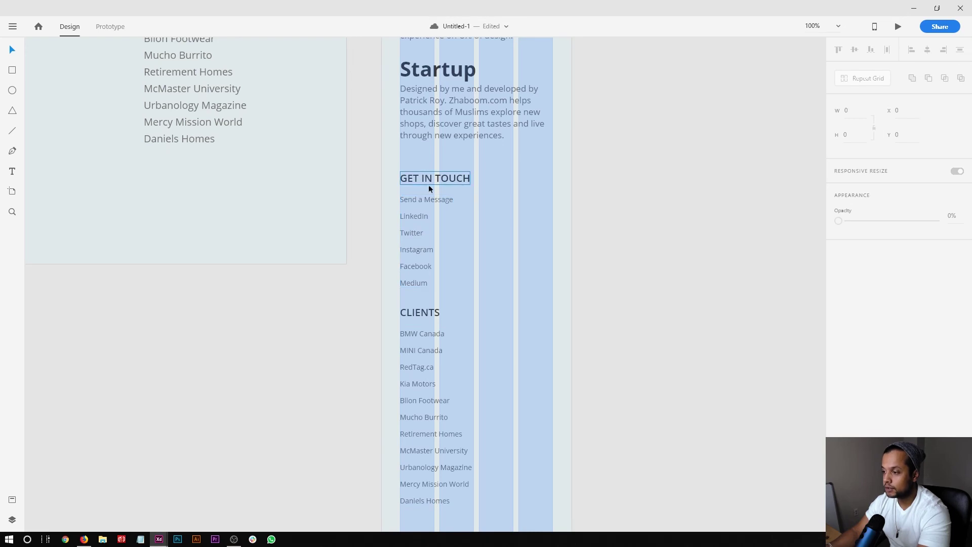
Step: Set the GET IN TOUCH and CLIENTS headings on the phone artboard to font size 17
{"action": "left_click", "coordinate": [430, 183]}
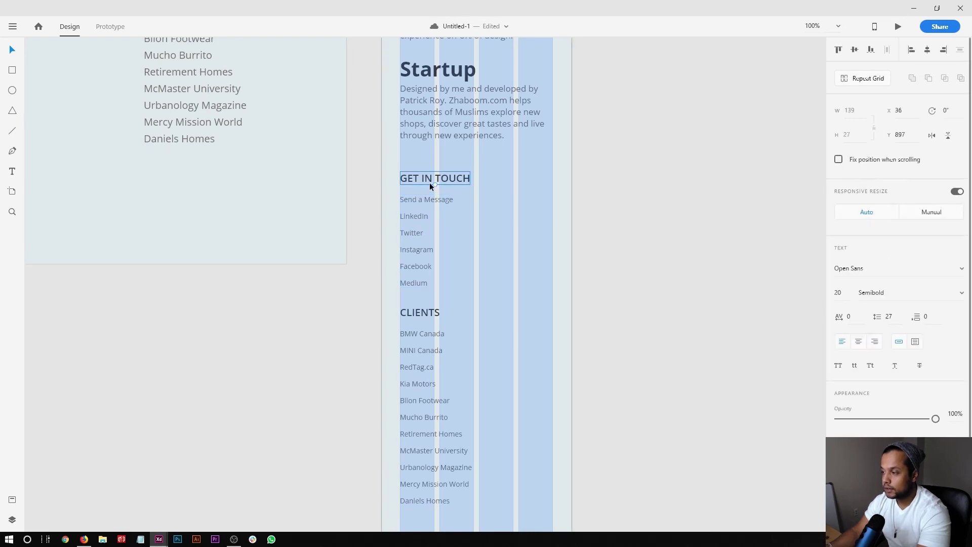
{"action": "left_click", "coordinate": [424, 316], "text": "shift"}
{"action": "type", "text": "17"}
{"action": "key", "text": "Return"}
{"action": "left_click", "coordinate": [598, 285]}
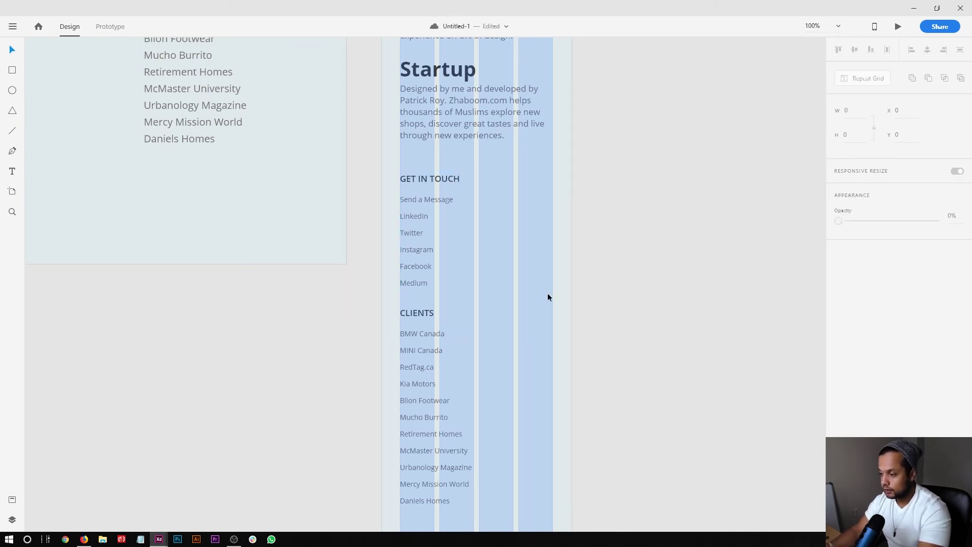
Step: Copy the desktop page's copyright line below the client list on the phone artboard, aligned to the first column at X 36
{"action": "scroll", "coordinate": [196, 336], "scroll_direction": "up", "scroll_amount": 5}
{"action": "scroll", "coordinate": [196, 336], "scroll_direction": "down", "scroll_amount": 2}
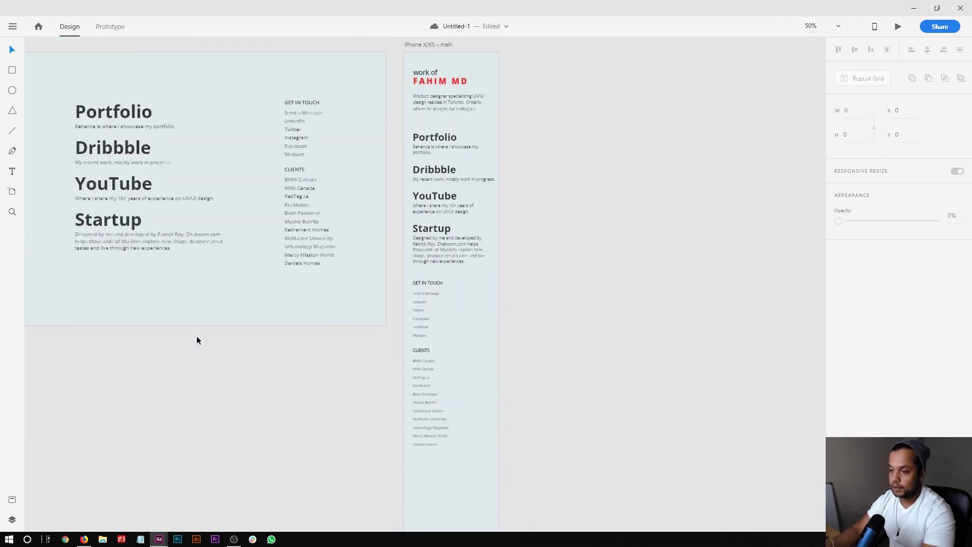
{"action": "left_click_drag", "start_coordinate": [219, 335], "coordinate": [291, 307]}
{"action": "left_click_drag", "start_coordinate": [50, 280], "coordinate": [649, 493]}
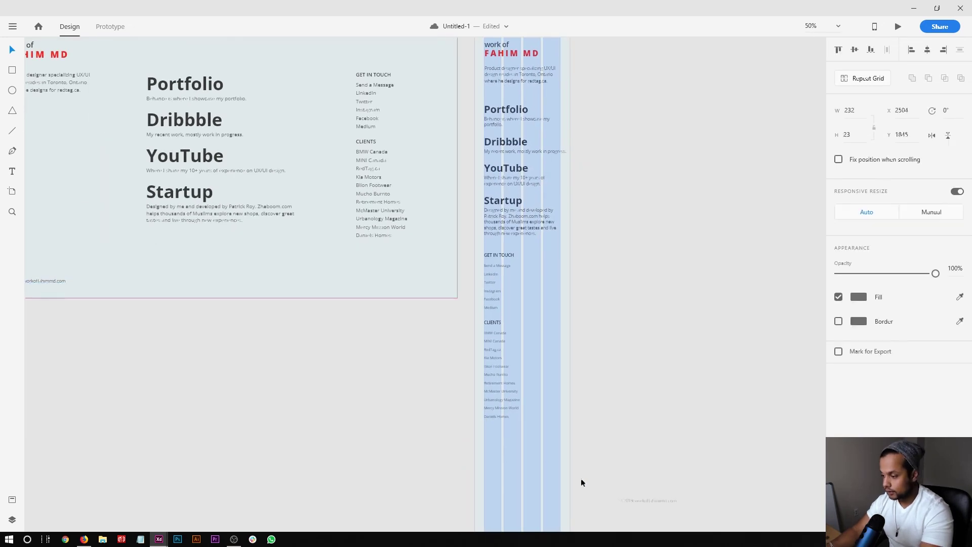
{"action": "left_click_drag", "start_coordinate": [521, 458], "coordinate": [530, 456]}
{"action": "key", "text": "ctrl+3"}
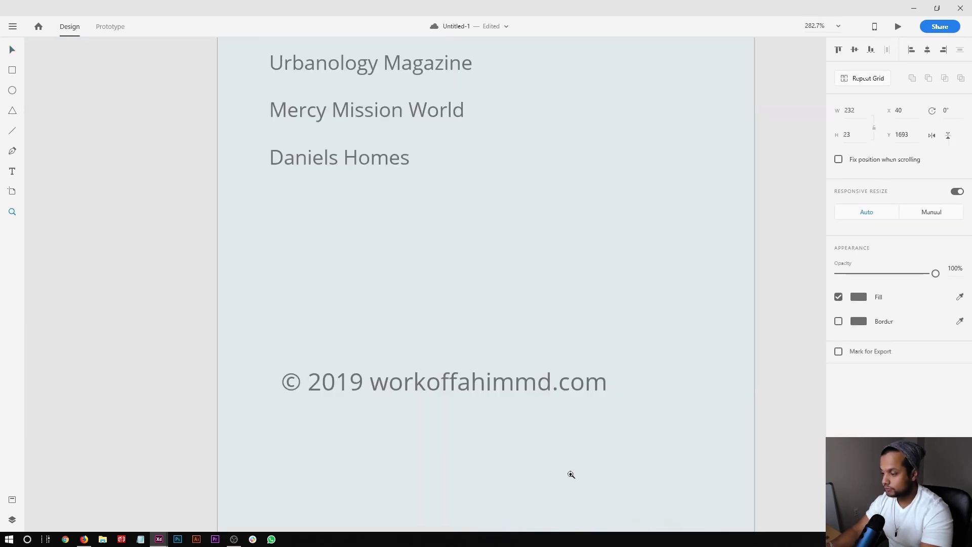
{"action": "left_click_drag", "start_coordinate": [353, 289], "coordinate": [347, 290]}
{"action": "left_click", "coordinate": [722, 295]}
{"action": "left_click", "coordinate": [537, 289]}
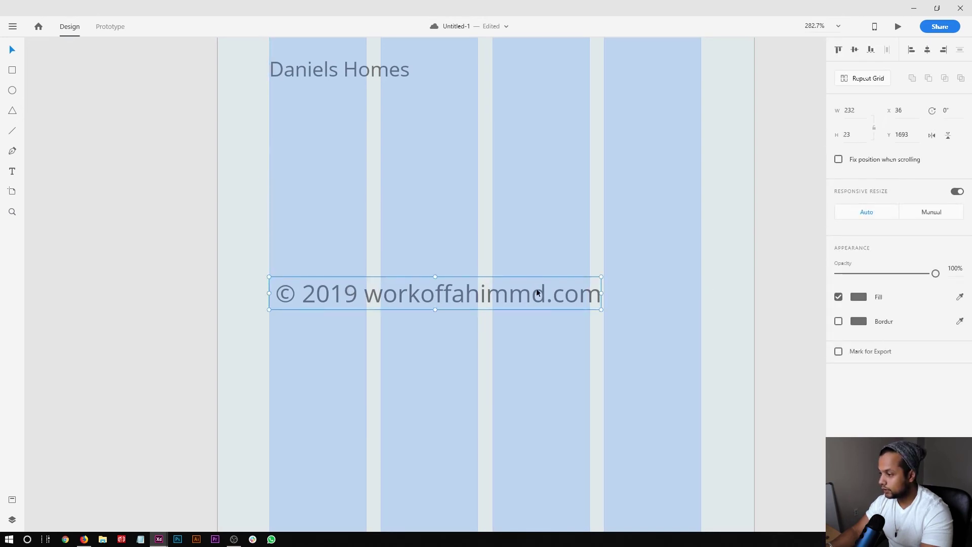
{"action": "double_click", "coordinate": [547, 297]}
{"action": "key", "text": "ctrl+a"}
{"action": "key", "text": "BackSpace"}
{"action": "type", "text": "t"}
{"action": "key", "text": "ctrl+z"}
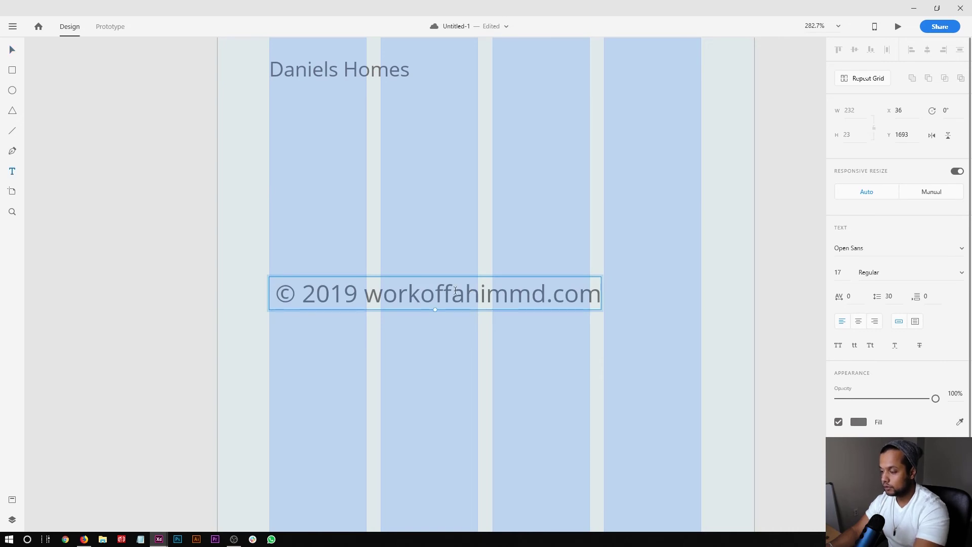
Step: Set the copyright line on the phone artboard to font size 14
{"action": "double_click", "coordinate": [455, 292]}
{"action": "key", "text": "ctrl+a"}
{"action": "left_click", "coordinate": [839, 272]}
{"action": "key", "text": "Down"}
{"action": "key", "text": "Down"}
{"action": "key", "text": "Down"}
{"action": "key", "text": "Return"}
{"action": "type", "text": "v"}
{"action": "key", "text": "ctrl+z"}
{"action": "key", "text": "Escape"}
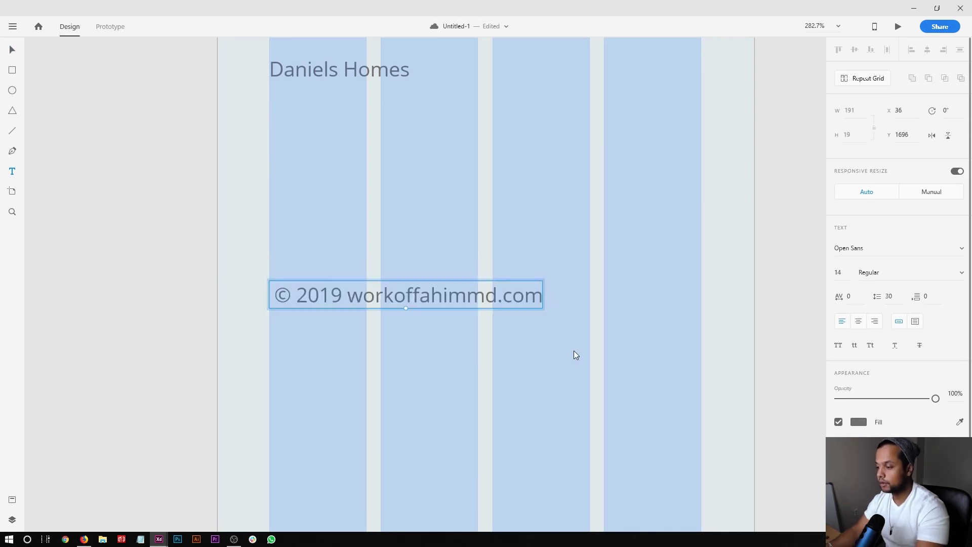
Step: Move the copyright line up to Y 1606, close beneath the client list on the phone artboard
{"action": "key", "text": "ctrl+minus"}
{"action": "key", "text": "ctrl+minus"}
{"action": "key", "text": "ctrl+minus"}
{"action": "key", "text": "ctrl+minus"}
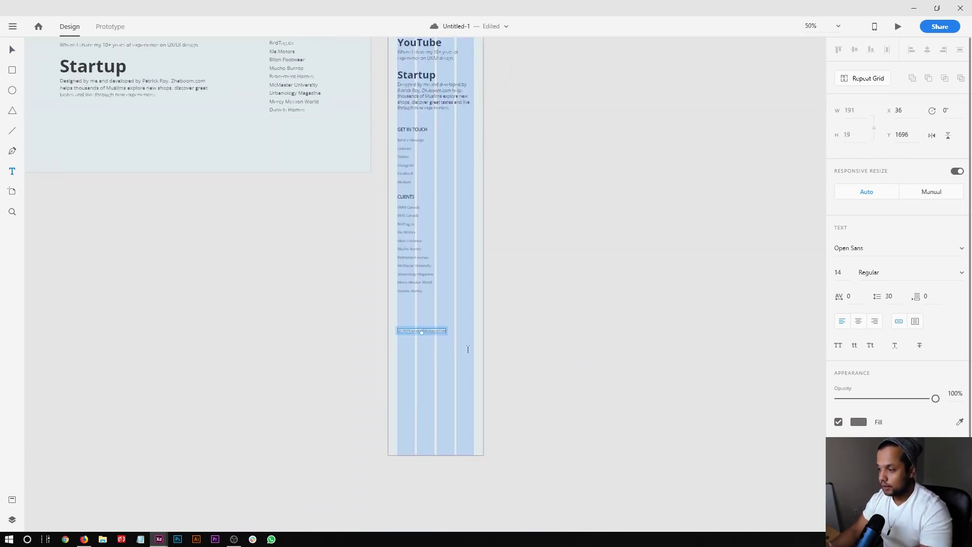
{"action": "left_click_drag", "start_coordinate": [437, 330], "coordinate": [437, 307]}
{"action": "right_click", "coordinate": [436, 310]}
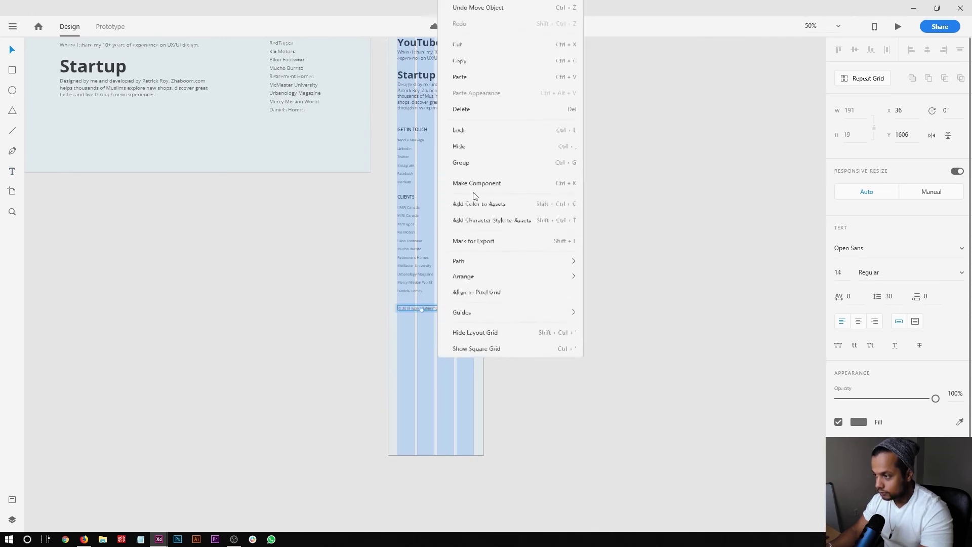
{"action": "key", "text": "Escape"}
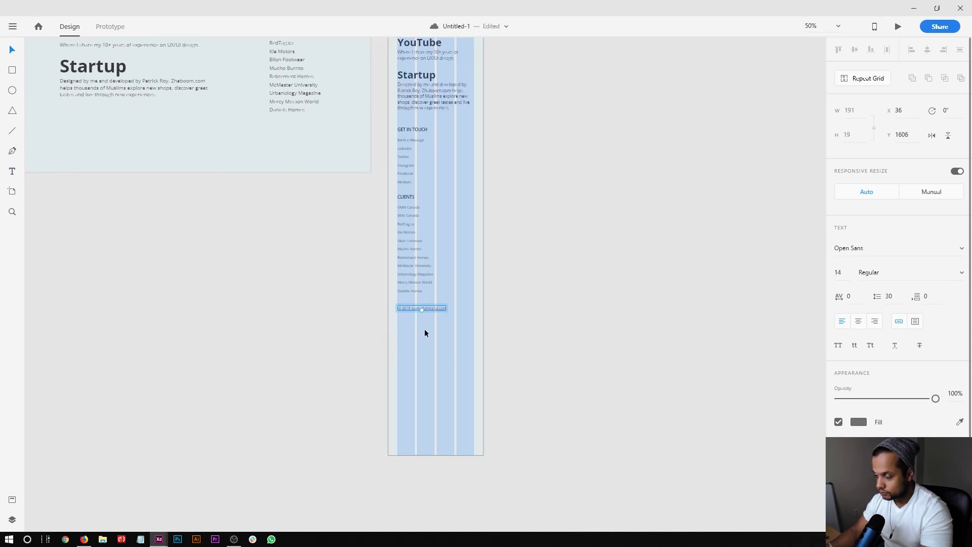
{"action": "left_click", "coordinate": [422, 308]}
Step: Shorten the phone artboard to a height of 1652 so it ends just below the copyright line
{"action": "scroll", "coordinate": [443, 356], "scroll_direction": "up", "scroll_amount": 6}
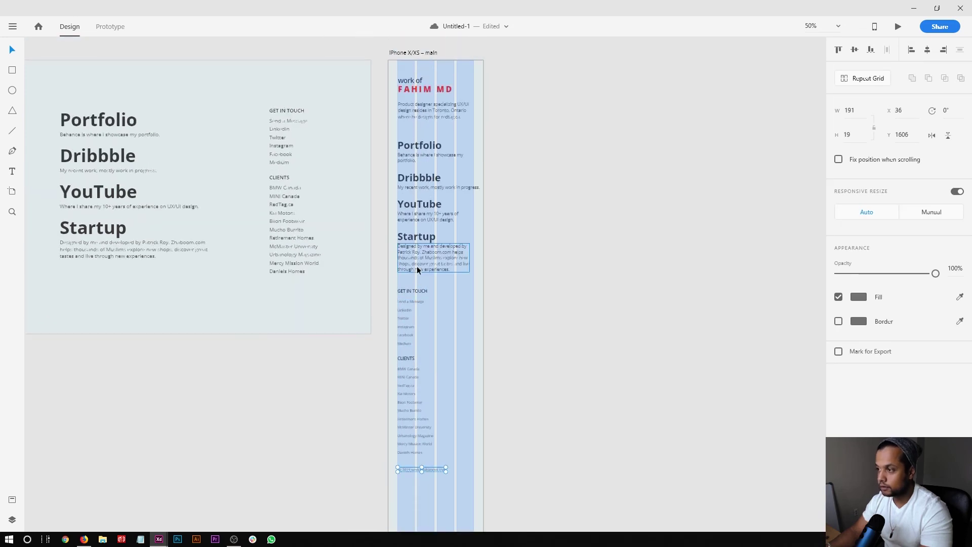
{"action": "left_click", "coordinate": [412, 142]}
{"action": "scroll", "coordinate": [434, 310], "scroll_direction": "down", "scroll_amount": 5}
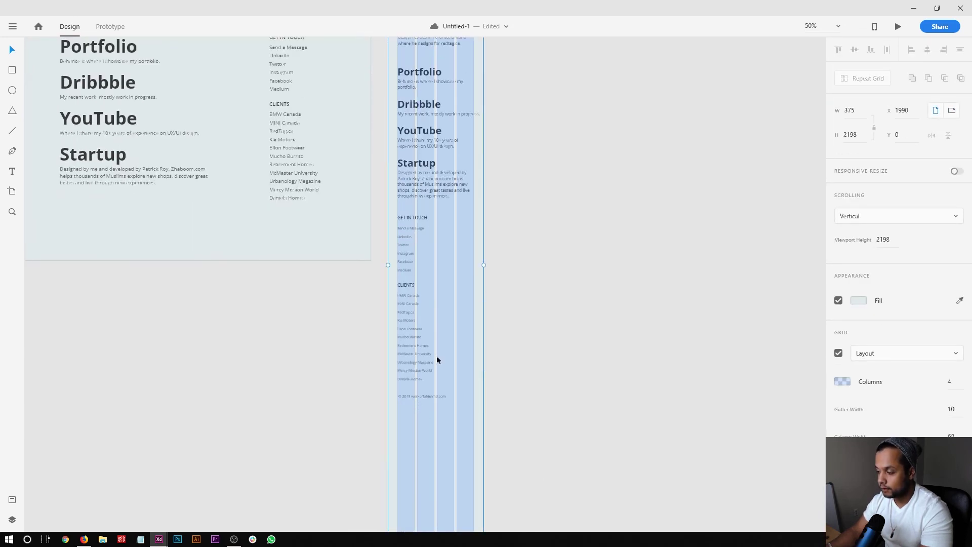
{"action": "left_click_drag", "start_coordinate": [436, 485], "coordinate": [431, 349]}
Step: Hide the phone artboard's layout grid and review the finished mobile layout at 100%
{"action": "scroll", "coordinate": [430, 360], "scroll_direction": "up", "scroll_amount": 2}
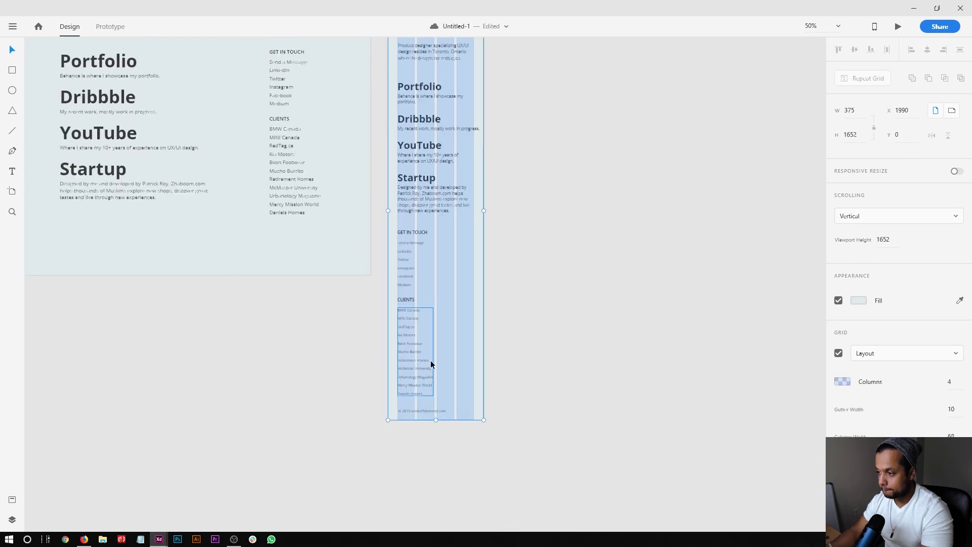
{"action": "scroll", "coordinate": [471, 273], "scroll_direction": "up", "scroll_amount": 3}
{"action": "left_click", "coordinate": [838, 353]}
{"action": "left_click", "coordinate": [509, 333]}
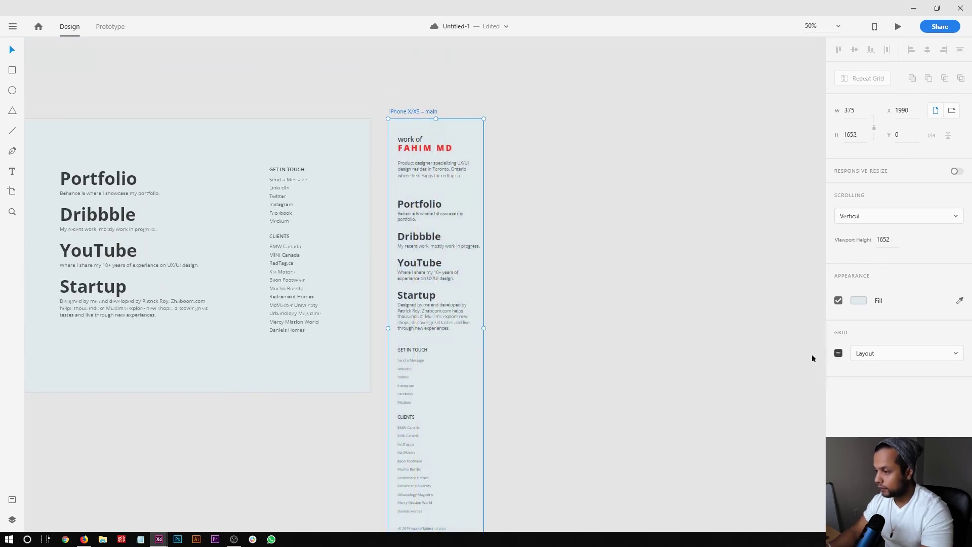
{"action": "key", "text": "ctrl+1"}
{"action": "left_click", "coordinate": [508, 348]}
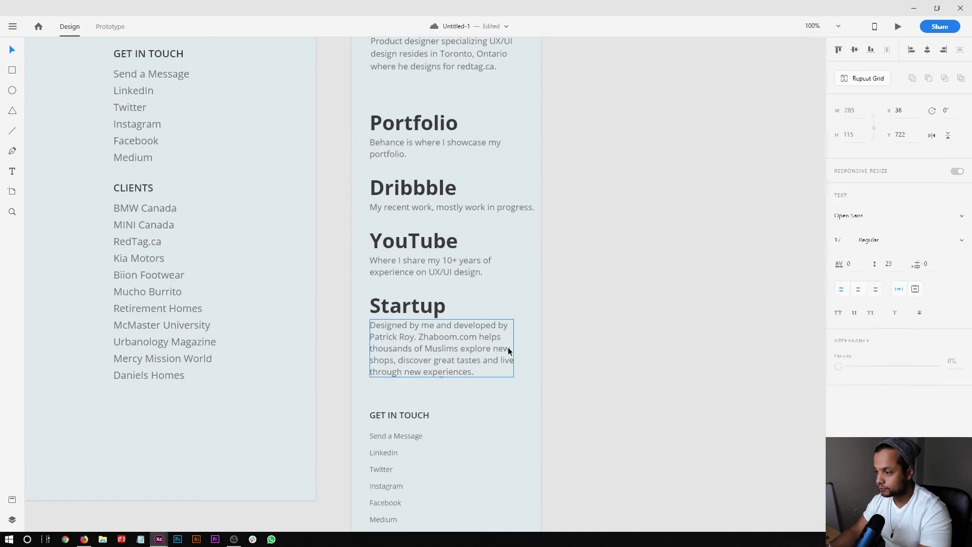
{"action": "scroll", "coordinate": [494, 304], "scroll_direction": "up", "scroll_amount": 2}
{"action": "left_click", "coordinate": [629, 331]}
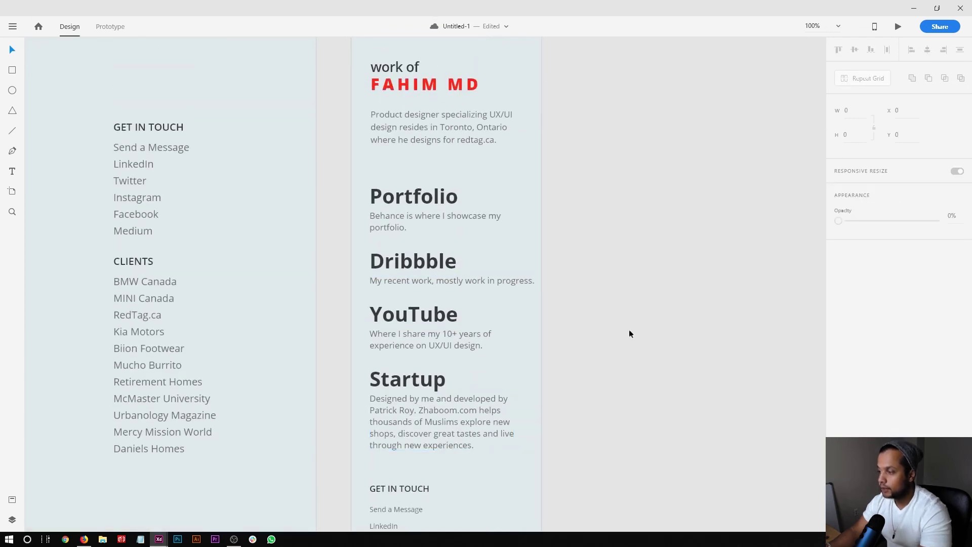
Step: Break the Dribbble caption on the phone artboard so "progress." falls on a second line
{"action": "scroll", "coordinate": [629, 330], "scroll_direction": "up", "scroll_amount": 2}
{"action": "scroll", "coordinate": [629, 329], "scroll_direction": "down", "scroll_amount": 1}
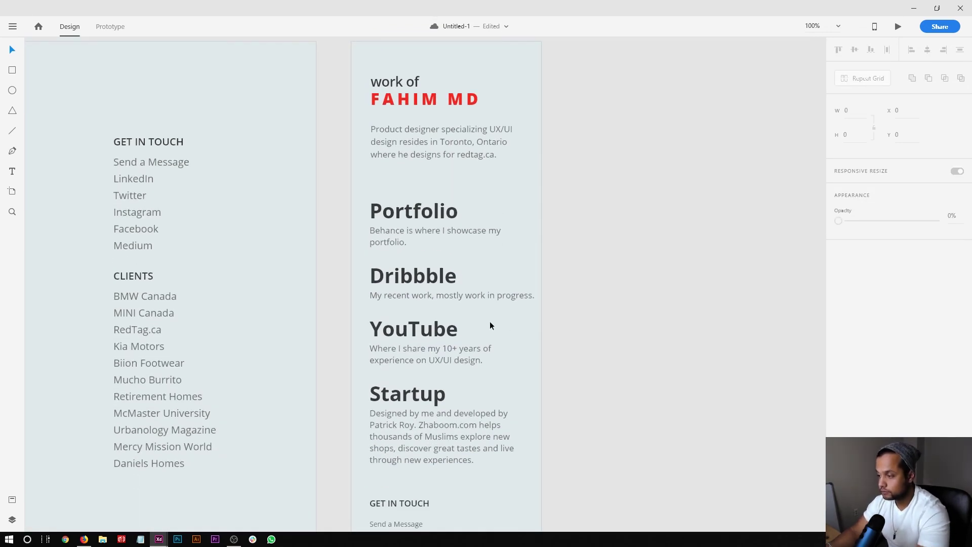
{"action": "double_click", "coordinate": [497, 296]}
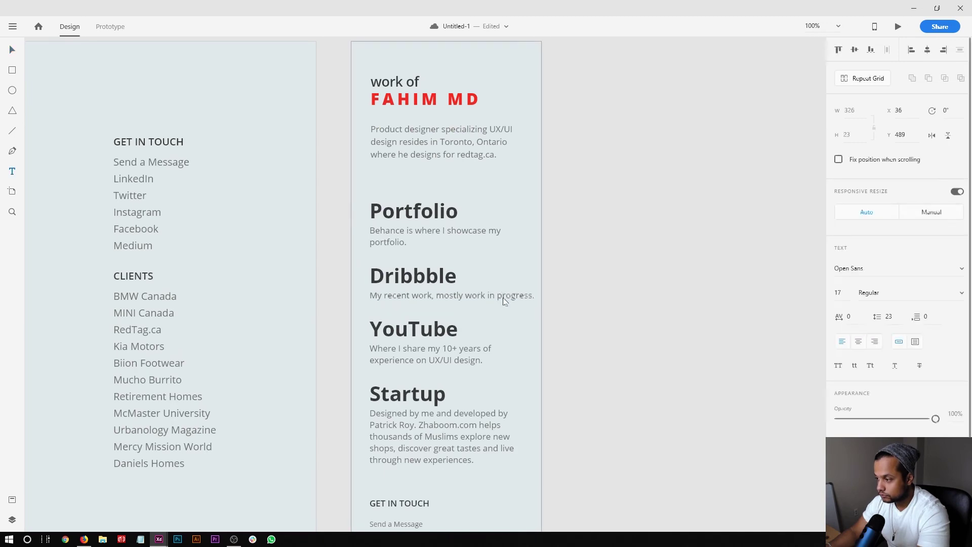
{"action": "key", "text": "Return"}
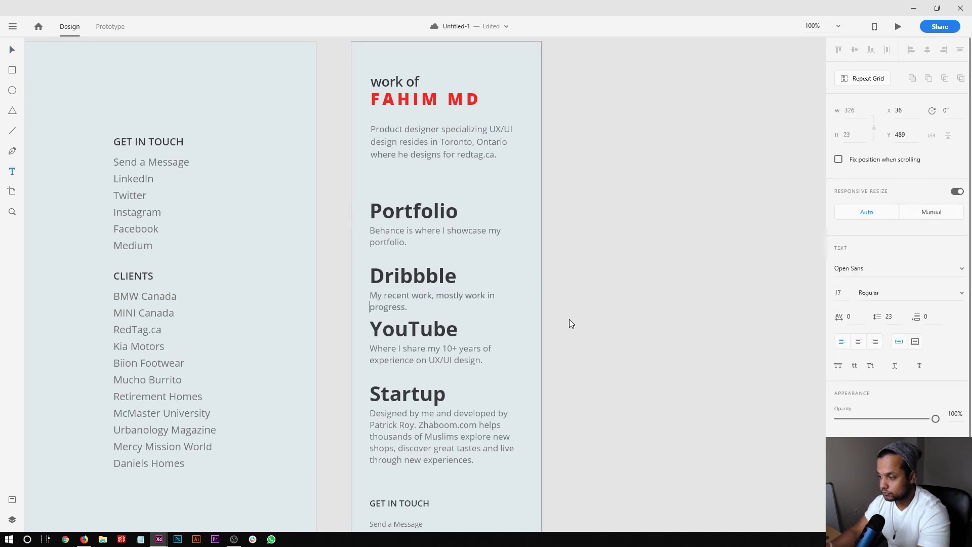
{"action": "key", "text": "Escape"}
Step: Move the YouTube and Startup sections on the phone artboard down to restore even spacing below the Dribbble caption
{"action": "scroll", "coordinate": [579, 318], "scroll_direction": "down", "scroll_amount": 3}
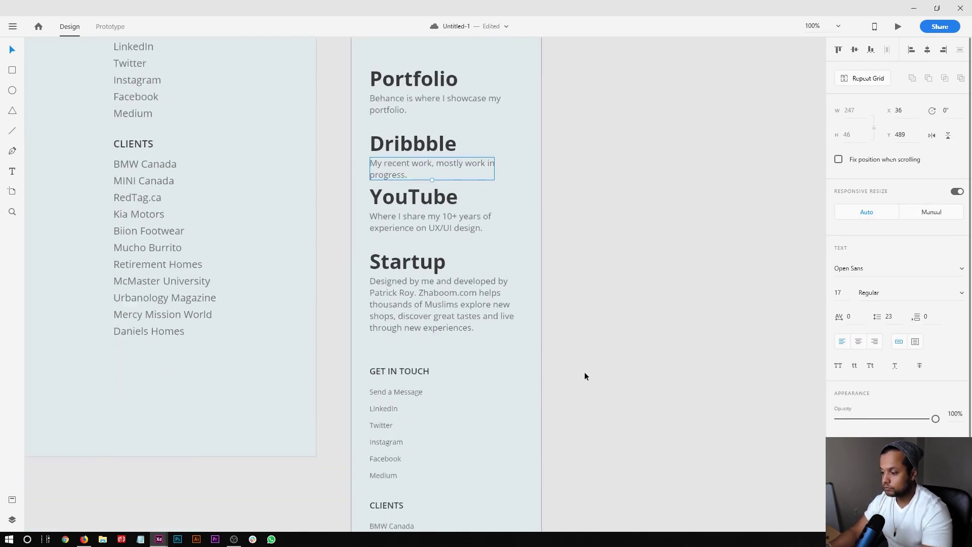
{"action": "left_click_drag", "start_coordinate": [525, 337], "coordinate": [395, 208]}
{"action": "left_click", "coordinate": [499, 401]}
Step: Review the phone artboard's layout from the contact and client lists back up to the header
{"action": "scroll", "coordinate": [501, 406], "scroll_direction": "down", "scroll_amount": 4}
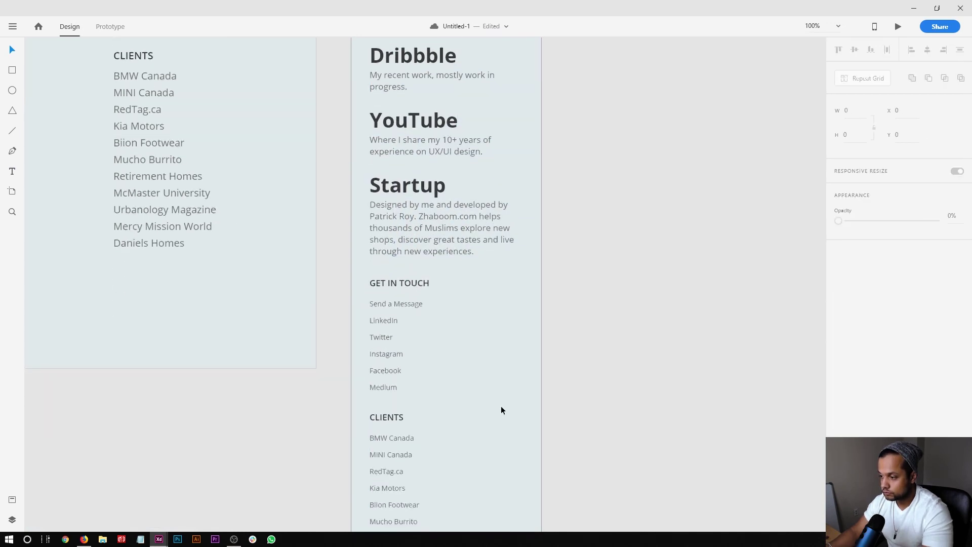
{"action": "scroll", "coordinate": [501, 407], "scroll_direction": "down", "scroll_amount": 3}
{"action": "scroll", "coordinate": [473, 282], "scroll_direction": "up", "scroll_amount": 2}
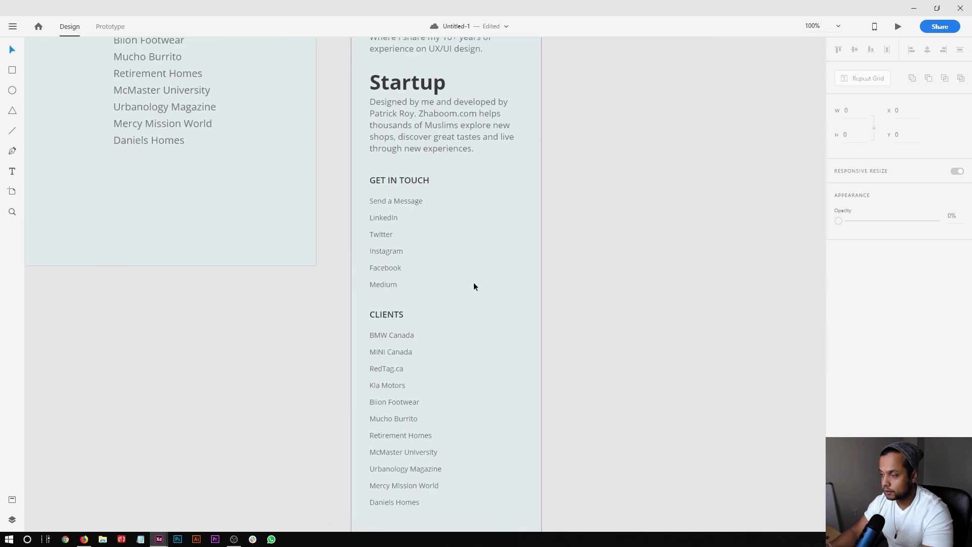
{"action": "scroll", "coordinate": [506, 294], "scroll_direction": "up", "scroll_amount": 3}
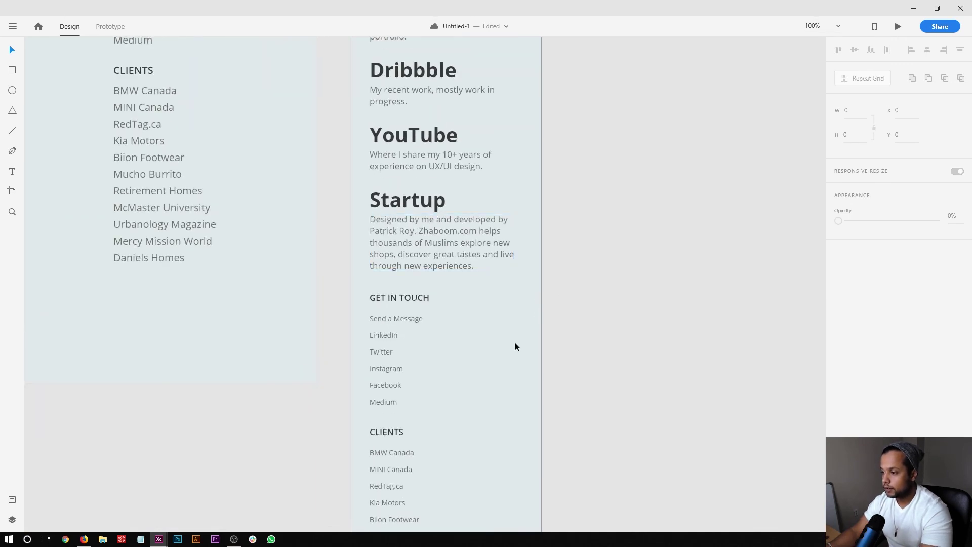
{"action": "scroll", "coordinate": [516, 344], "scroll_direction": "up", "scroll_amount": 5}
{"action": "scroll", "coordinate": [498, 278], "scroll_direction": "up", "scroll_amount": 2}
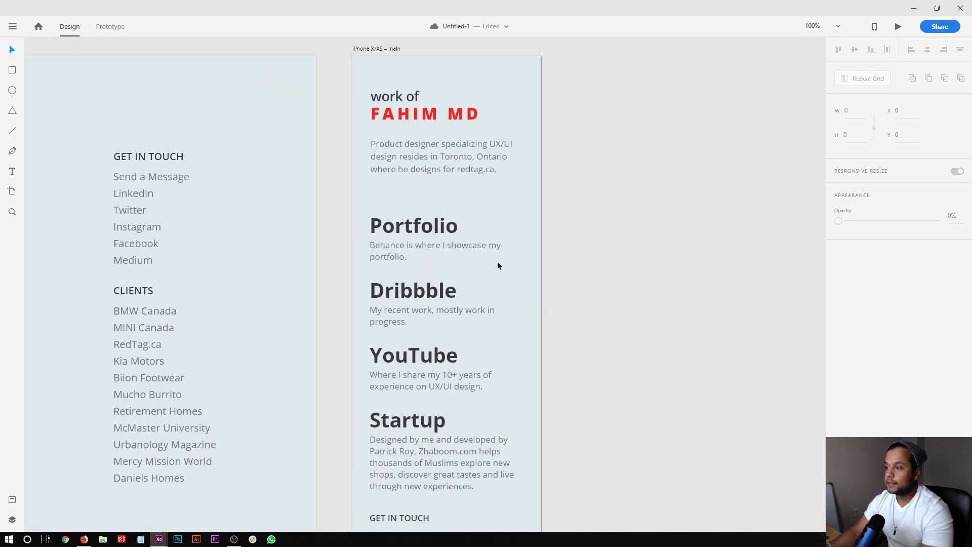
{"action": "left_click_drag", "start_coordinate": [494, 249], "coordinate": [554, 280]}
{"action": "left_click_drag", "start_coordinate": [278, 291], "coordinate": [614, 272]}
{"action": "left_click_drag", "start_coordinate": [365, 281], "coordinate": [627, 289]}
{"action": "left_click_drag", "start_coordinate": [477, 274], "coordinate": [609, 287]}
{"action": "scroll", "coordinate": [669, 294], "scroll_direction": "right", "scroll_amount": 10}
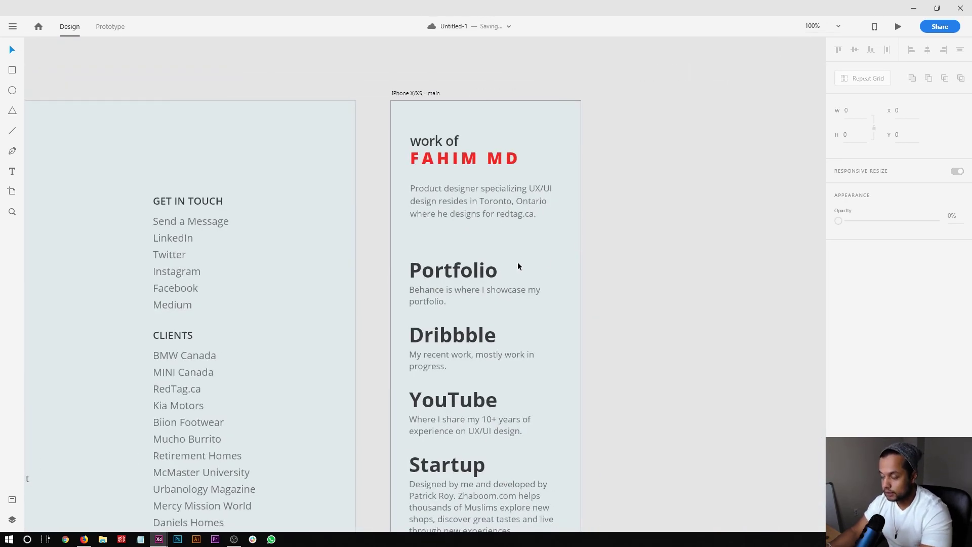
Step: Add an iPad artboard of 768 x 1024 beside the phone artboard and delete the surplus second iPad artboard
{"action": "key", "text": "ctrl+minus"}
{"action": "key", "text": "ctrl+minus"}
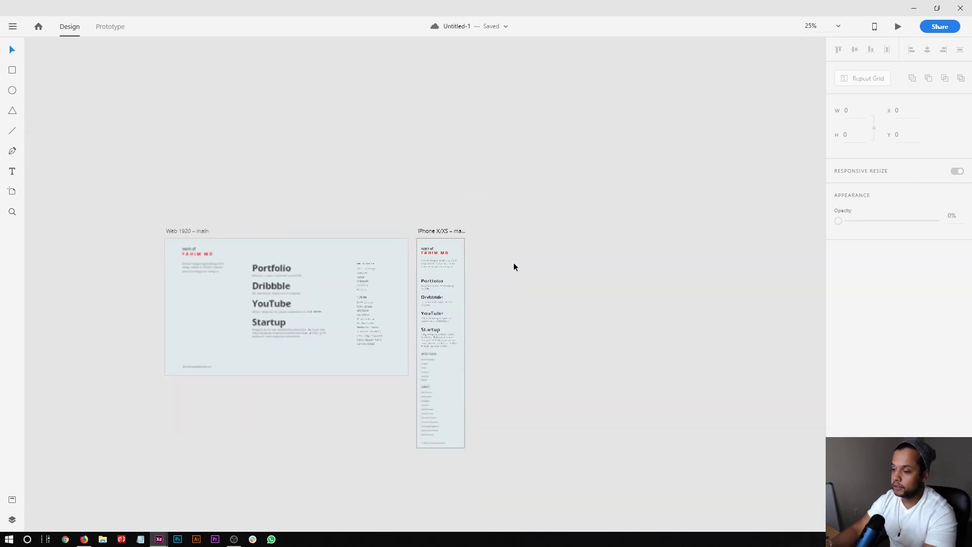
{"action": "right_click", "coordinate": [517, 199]}
{"action": "left_click", "coordinate": [500, 134]}
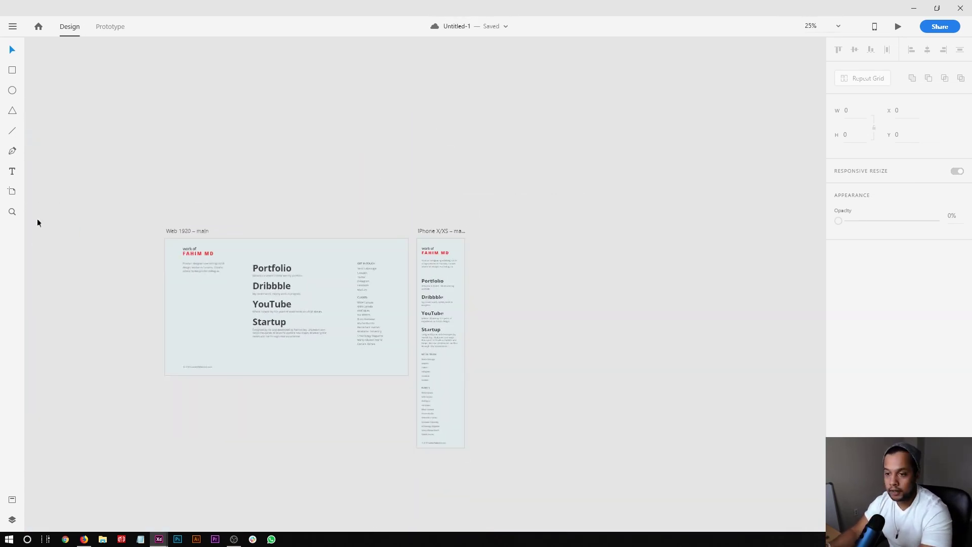
{"action": "left_click", "coordinate": [12, 192]}
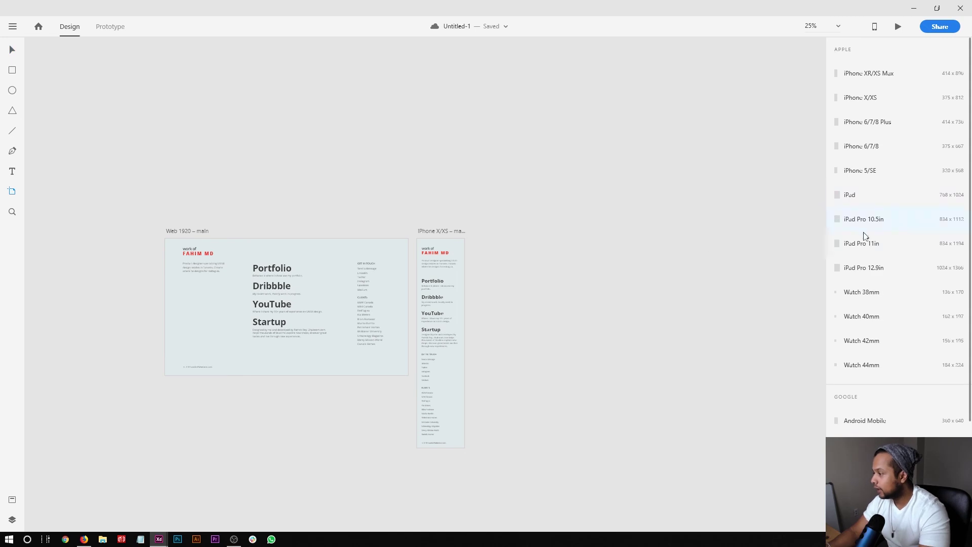
{"action": "left_click", "coordinate": [851, 196]}
{"action": "left_click", "coordinate": [668, 257]}
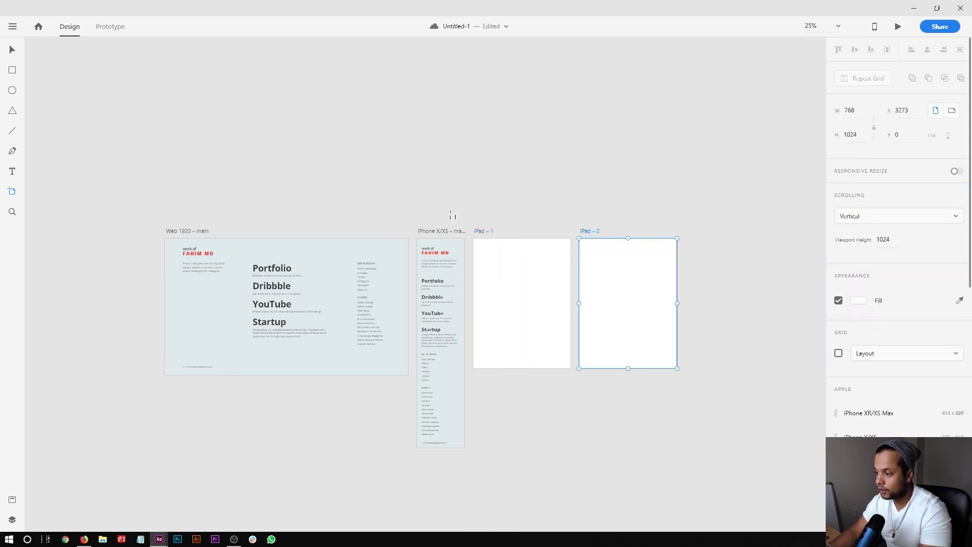
{"action": "key", "text": "Delete"}
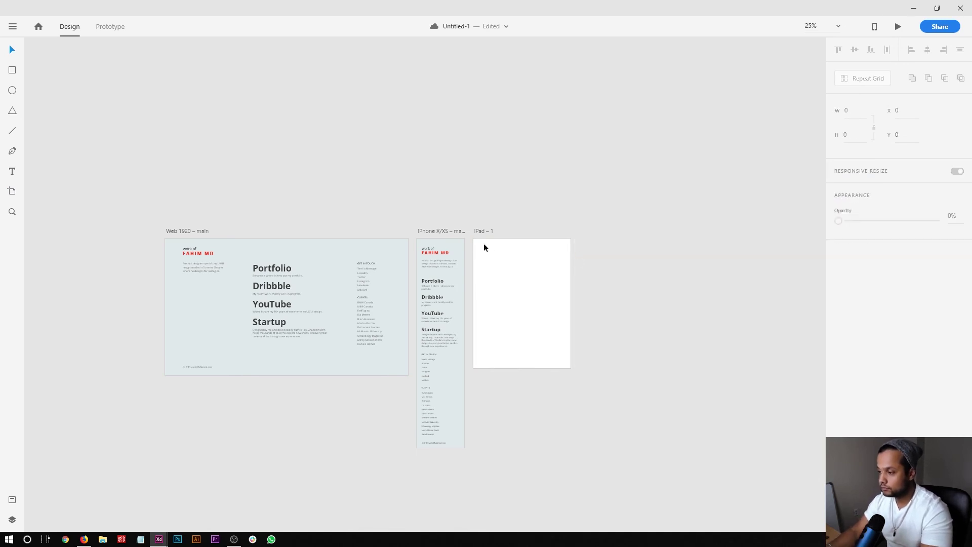
Step: Rearrange the artboards so the iPad artboard sits at X 1991 between the desktop and phone artboards
{"action": "left_click_drag", "start_coordinate": [442, 230], "coordinate": [606, 235]}
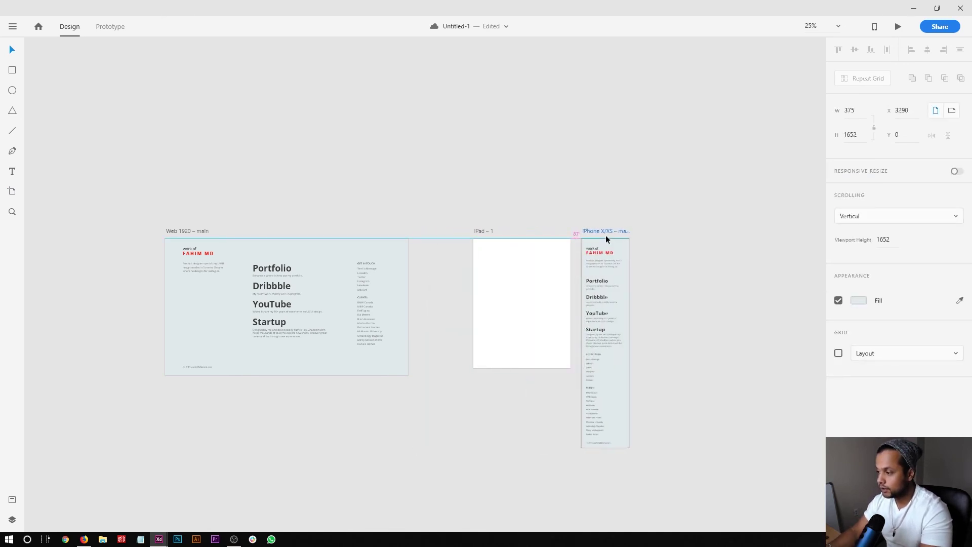
{"action": "left_click", "coordinate": [481, 231], "text": "shift"}
{"action": "left_click_drag", "start_coordinate": [481, 231], "coordinate": [424, 228]}
{"action": "left_click", "coordinate": [487, 195]}
Step: Fill the iPad artboard with the pale blue background color sampled from the desktop artboard
{"action": "left_click", "coordinate": [460, 285]}
{"action": "left_click", "coordinate": [957, 301]}
{"action": "left_click", "coordinate": [303, 252]}
{"action": "left_click", "coordinate": [405, 229]}
{"action": "left_click", "coordinate": [452, 257]}
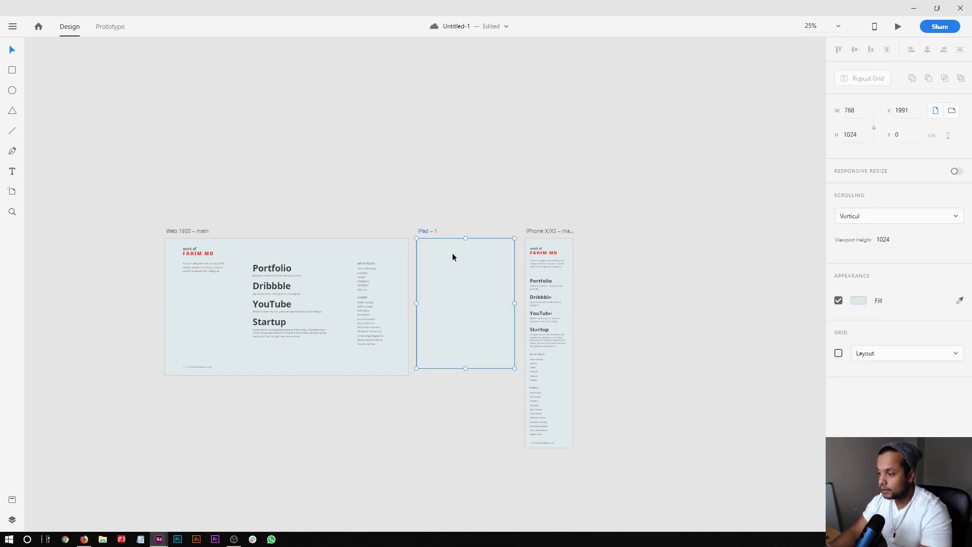
Step: Copy the name heading, intro text and the Portfolio to Startup sections from the phone artboard onto the iPad artboard
{"action": "key", "text": "ctrl+1"}
{"action": "left_click_drag", "start_coordinate": [467, 269], "coordinate": [376, 264]}
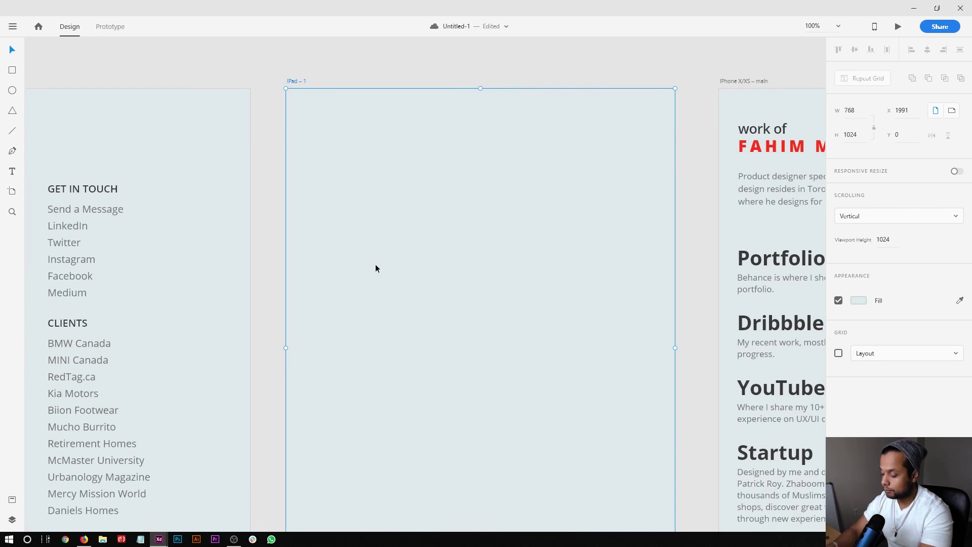
{"action": "key", "text": "ctrl+minus"}
{"action": "left_click_drag", "start_coordinate": [777, 240], "coordinate": [673, 161]}
{"action": "left_click", "coordinate": [526, 232]}
{"action": "left_click", "coordinate": [671, 174]}
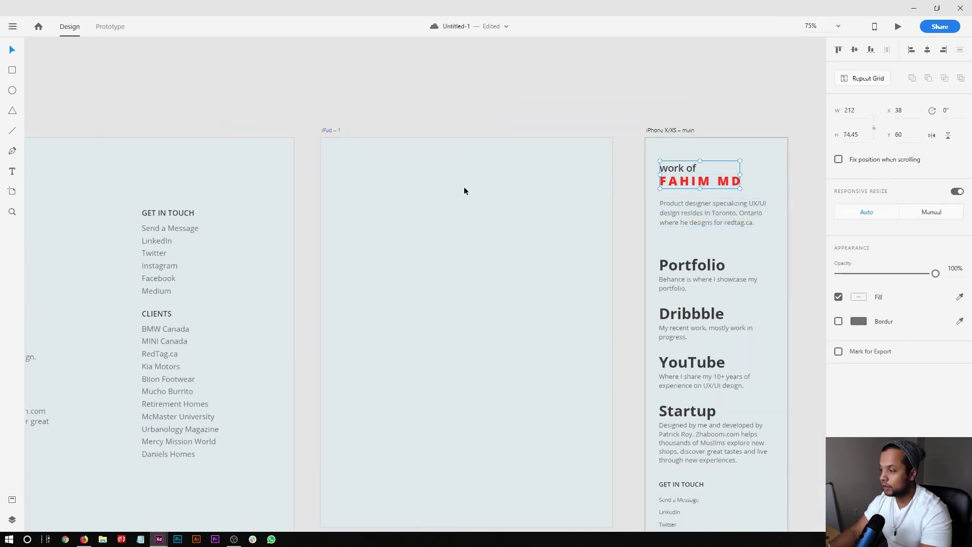
{"action": "left_click_drag", "start_coordinate": [779, 246], "coordinate": [672, 176]}
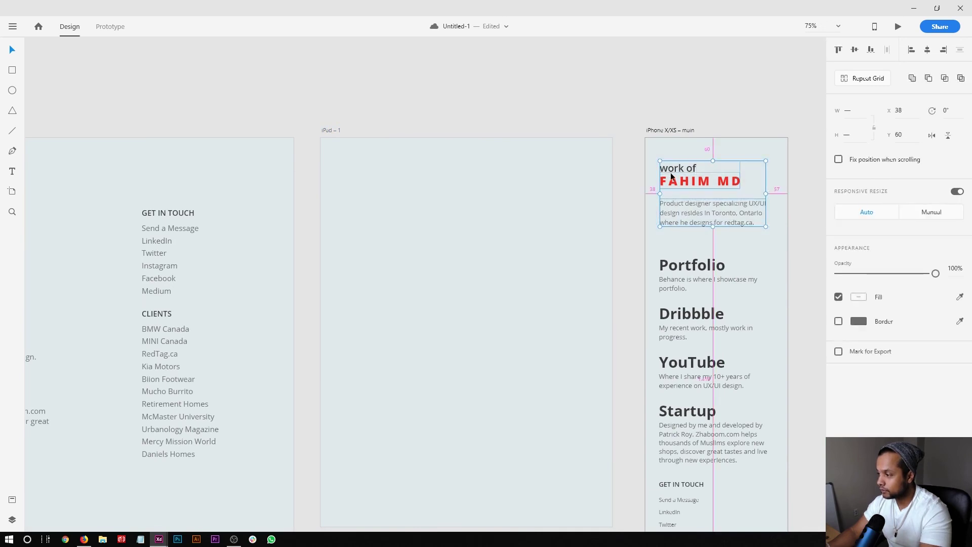
{"action": "left_click_drag", "start_coordinate": [672, 147], "coordinate": [731, 458]}
{"action": "scroll", "coordinate": [661, 199], "scroll_direction": "down", "scroll_amount": 1}
{"action": "left_click_drag", "start_coordinate": [678, 165], "coordinate": [359, 165]}
{"action": "left_click", "coordinate": [377, 117]}
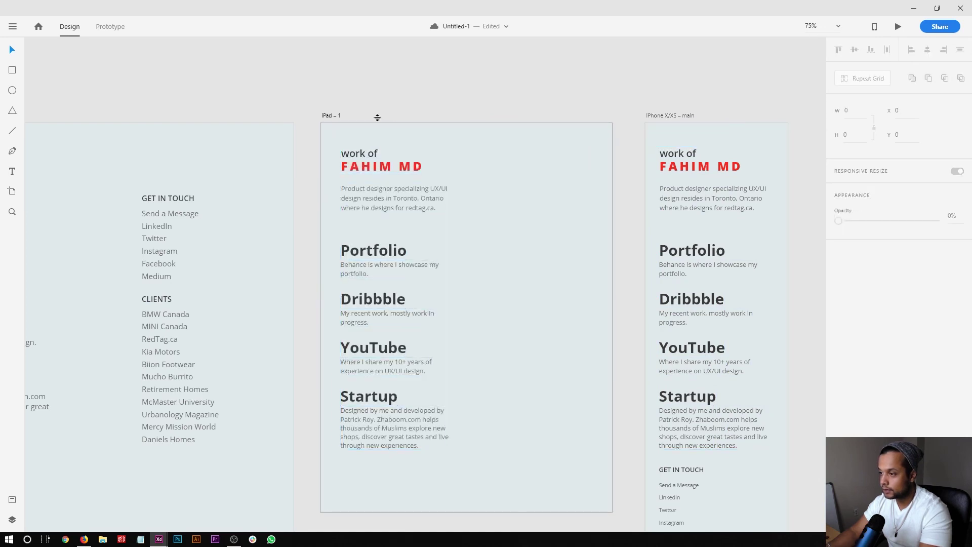
Step: Show the iPad artboard's layout grid and color its columns blue #0090FF at 16% opacity
{"action": "left_click", "coordinate": [339, 116]}
{"action": "left_click", "coordinate": [840, 354]}
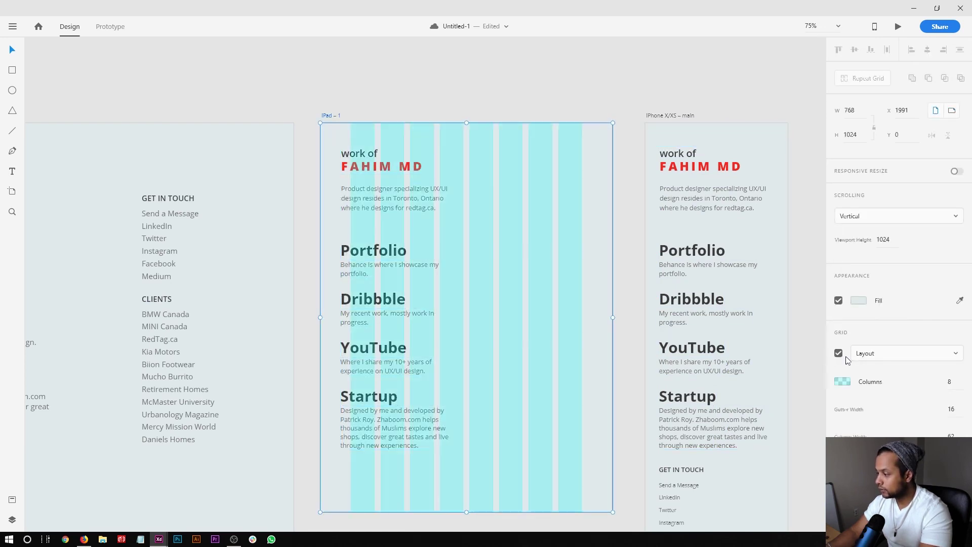
{"action": "left_click", "coordinate": [843, 382]}
{"action": "left_click_drag", "start_coordinate": [793, 356], "coordinate": [791, 351]}
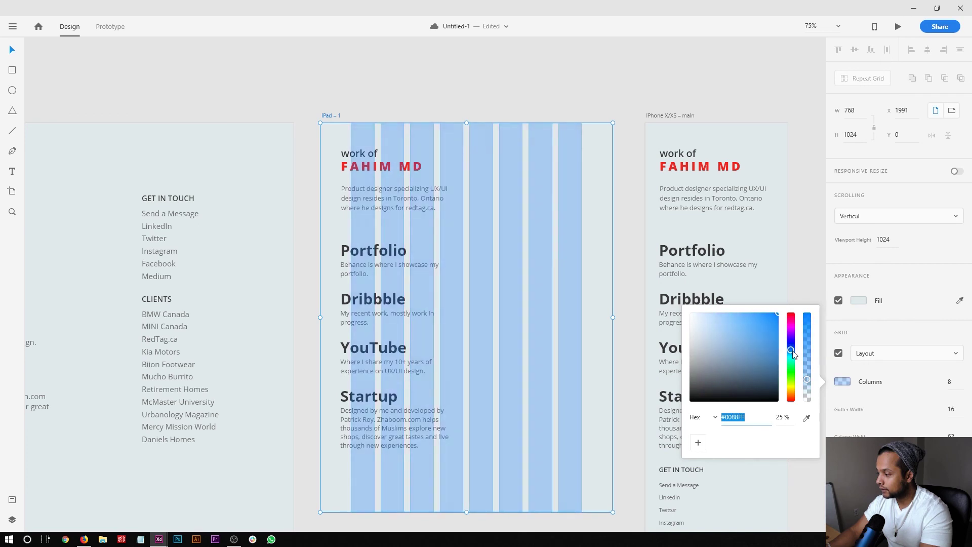
{"action": "left_click_drag", "start_coordinate": [810, 385], "coordinate": [809, 394]}
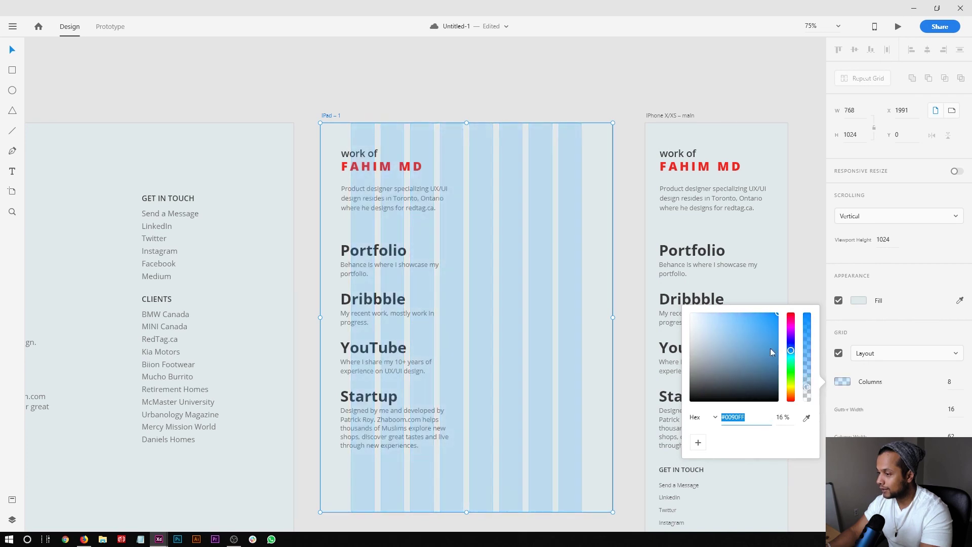
Step: Shift all the copied text on the iPad artboard to X 80, aligned with the first grid column
{"action": "left_click", "coordinate": [522, 215]}
{"action": "left_click_drag", "start_coordinate": [517, 464], "coordinate": [345, 126]}
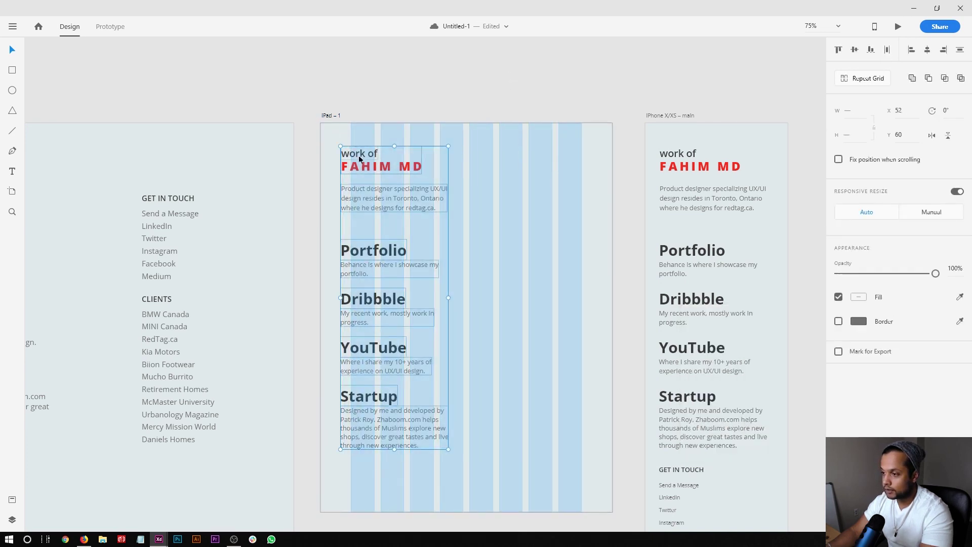
{"action": "left_click_drag", "start_coordinate": [359, 159], "coordinate": [370, 157]}
{"action": "left_click", "coordinate": [547, 239]}
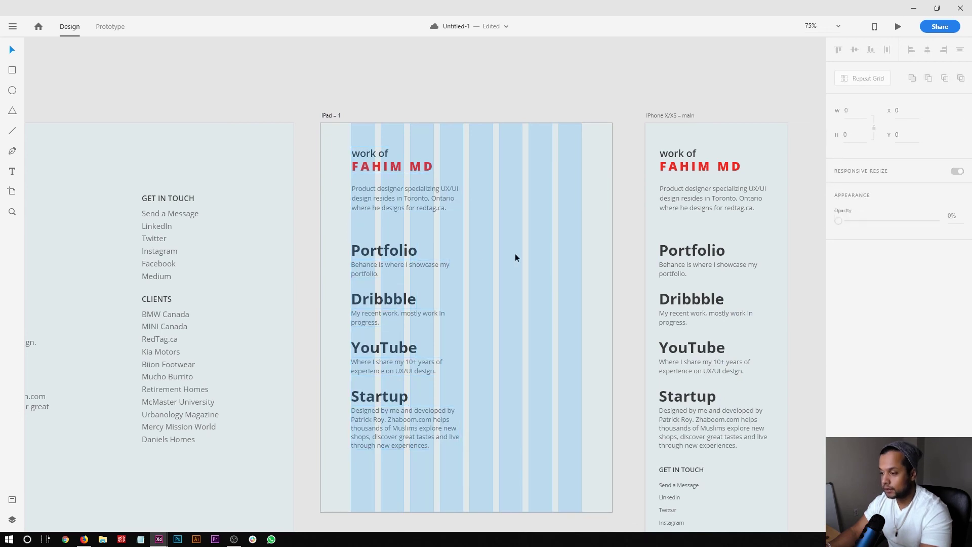
Step: Remove the line breaks in the iPad artboard's Portfolio and Dribbble captions so each runs on a single line
{"action": "double_click", "coordinate": [379, 265]}
{"action": "left_click", "coordinate": [378, 265]}
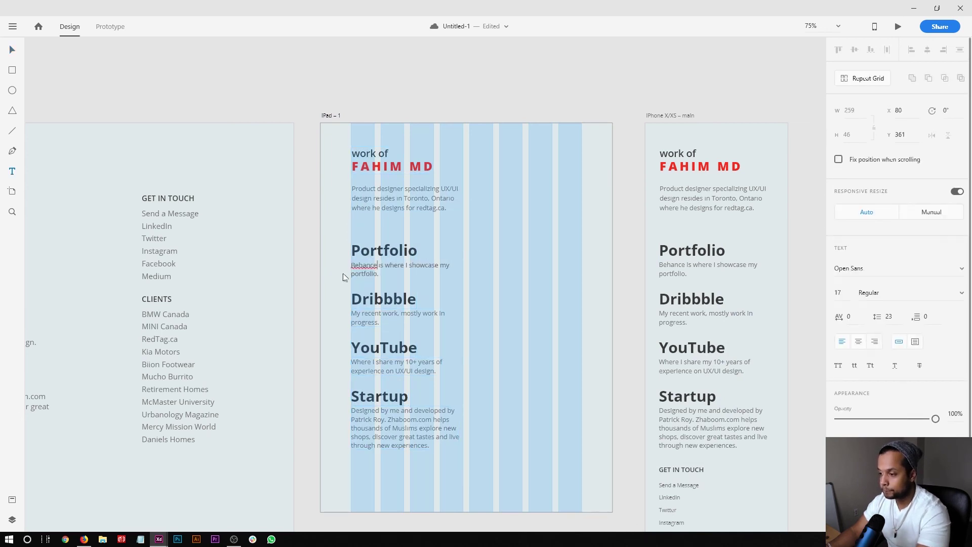
{"action": "key", "text": "Escape"}
{"action": "key", "text": "z"}
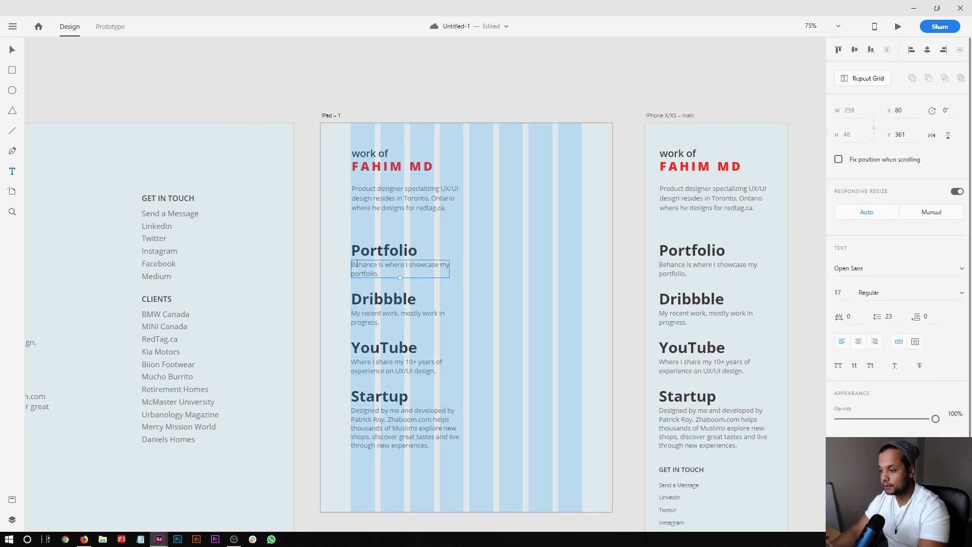
{"action": "left_click_drag", "start_coordinate": [333, 214], "coordinate": [595, 471]}
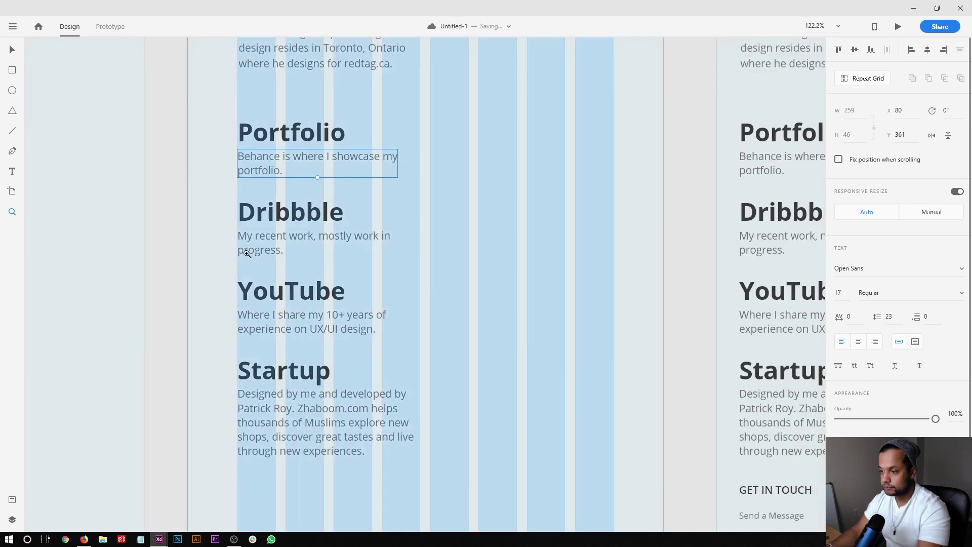
{"action": "double_click", "coordinate": [248, 169]}
{"action": "left_click", "coordinate": [247, 170]}
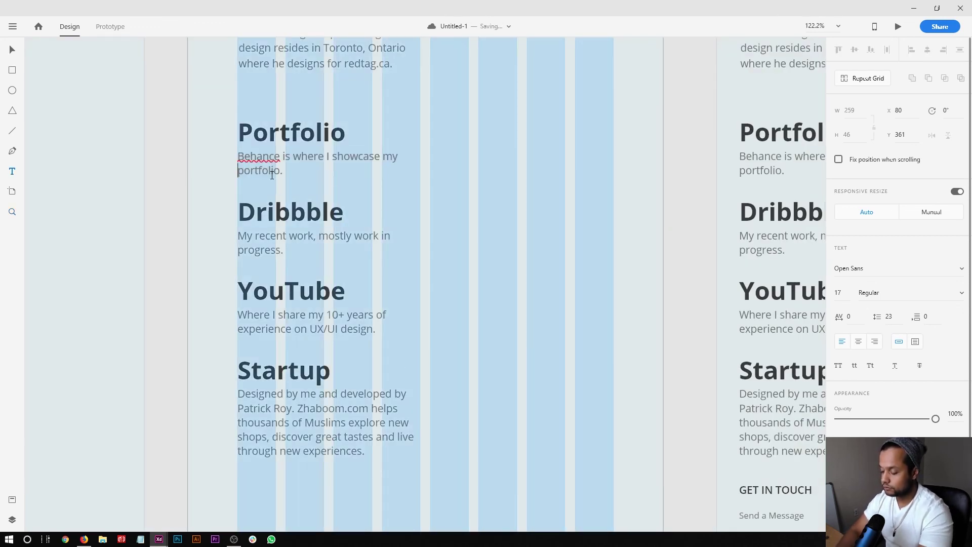
{"action": "key", "text": "BackSpace"}
{"action": "left_click", "coordinate": [256, 250]}
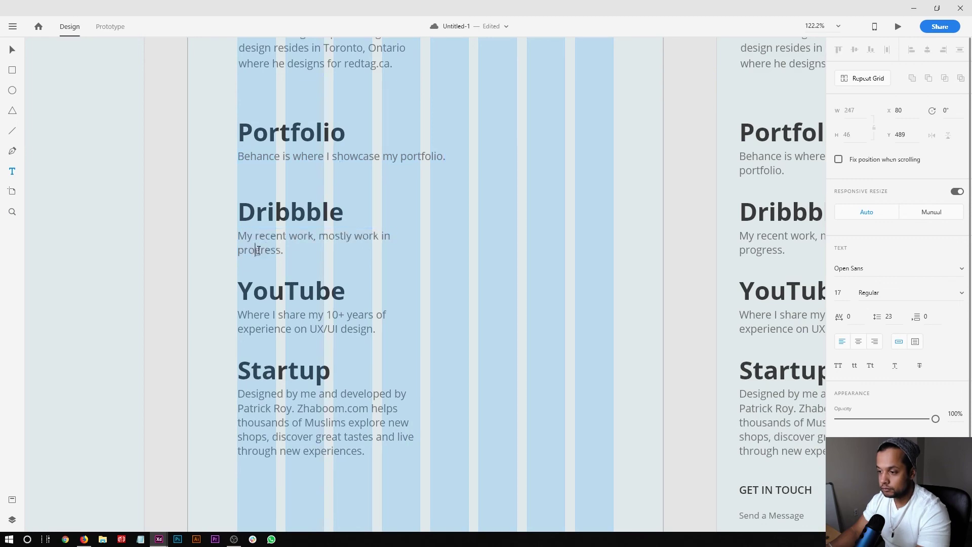
{"action": "key", "text": "BackSpace"}
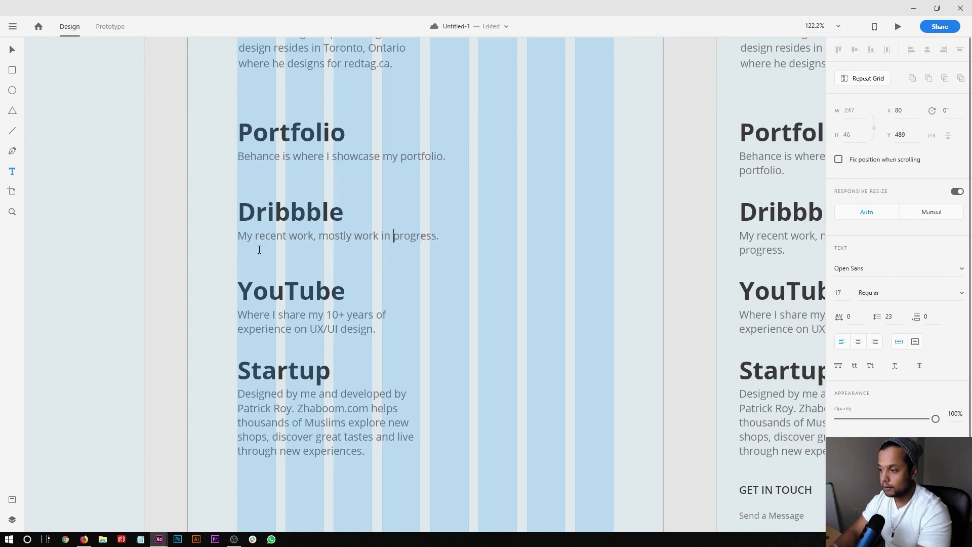
Step: Put the iPad artboard's YouTube caption on one line and rewrap the Startup caption onto three wider lines
{"action": "left_click", "coordinate": [377, 315]}
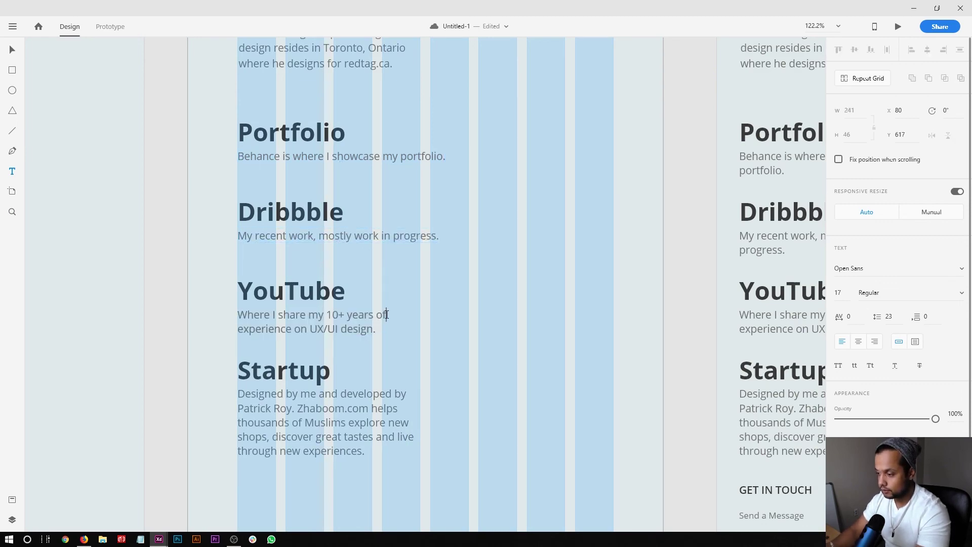
{"action": "key", "text": "ctrl+minus"}
{"action": "key", "text": "ctrl+minus"}
{"action": "key", "text": "ctrl+minus"}
{"action": "key", "text": "ctrl+minus"}
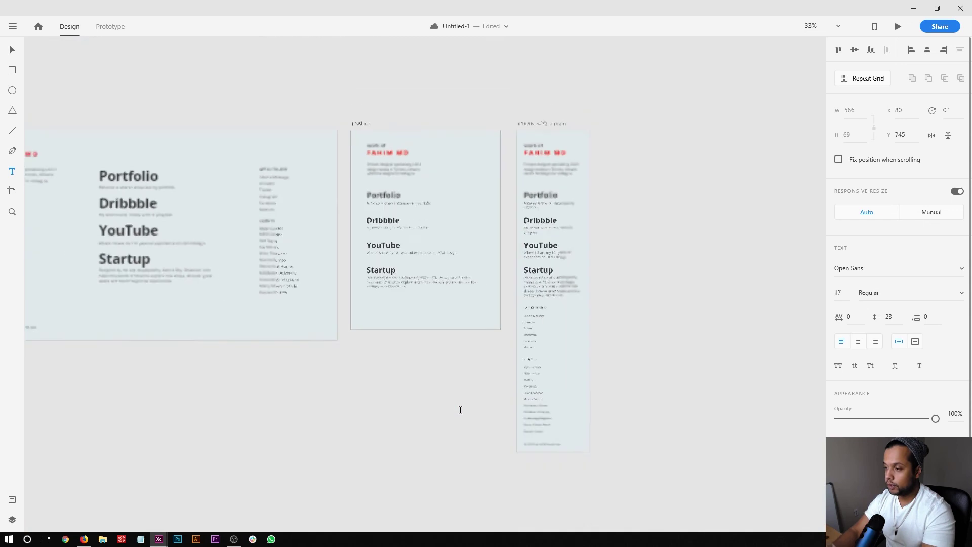
{"action": "key", "text": "Escape"}
Step: Extend the iPad artboard's bottom edge downward to make room for the contact and client lists
{"action": "scroll", "coordinate": [455, 409], "scroll_direction": "up", "scroll_amount": 2}
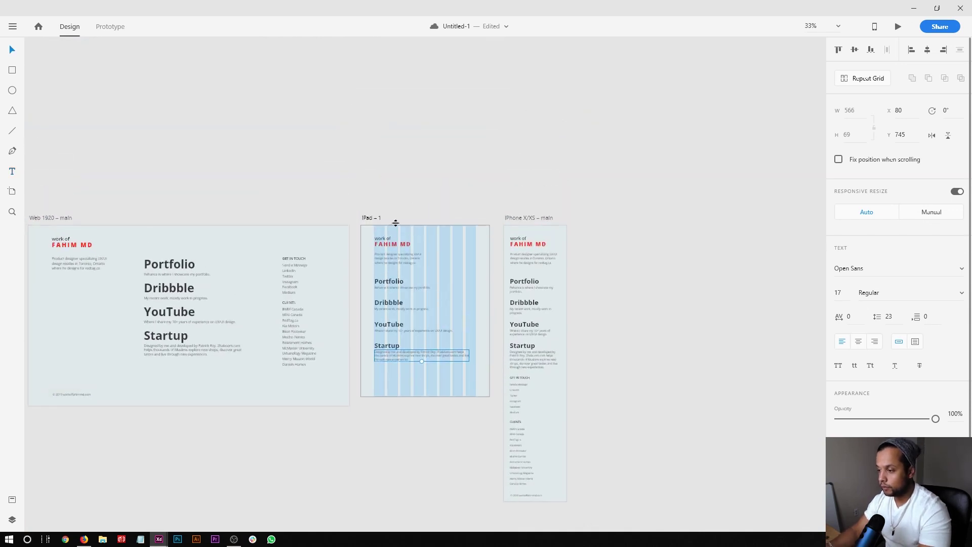
{"action": "left_click", "coordinate": [367, 218]}
{"action": "scroll", "coordinate": [426, 294], "scroll_direction": "down", "scroll_amount": 3}
{"action": "left_click_drag", "start_coordinate": [425, 279], "coordinate": [426, 401]}
Step: Copy the Get in Touch and Clients lists from the phone artboard onto the iPad artboard at X 80, Y 900
{"action": "left_click_drag", "start_coordinate": [600, 388], "coordinate": [387, 257]}
{"action": "left_click_drag", "start_coordinate": [341, 225], "coordinate": [487, 360]}
{"action": "scroll", "coordinate": [446, 326], "scroll_direction": "up", "scroll_amount": 1}
{"action": "left_click_drag", "start_coordinate": [350, 246], "coordinate": [337, 244]}
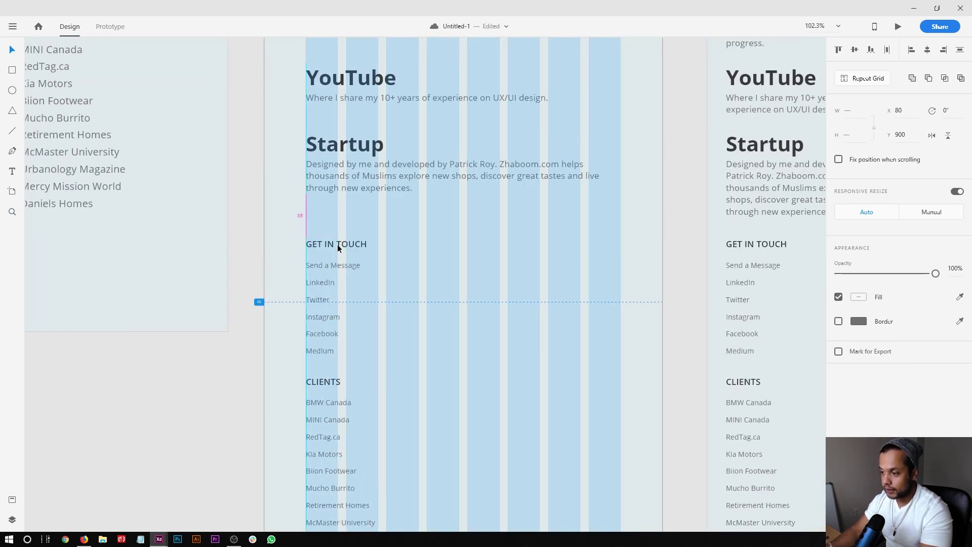
{"action": "left_click", "coordinate": [440, 254]}
{"action": "scroll", "coordinate": [456, 308], "scroll_direction": "down", "scroll_amount": 3}
{"action": "scroll", "coordinate": [460, 331], "scroll_direction": "up", "scroll_amount": 1}
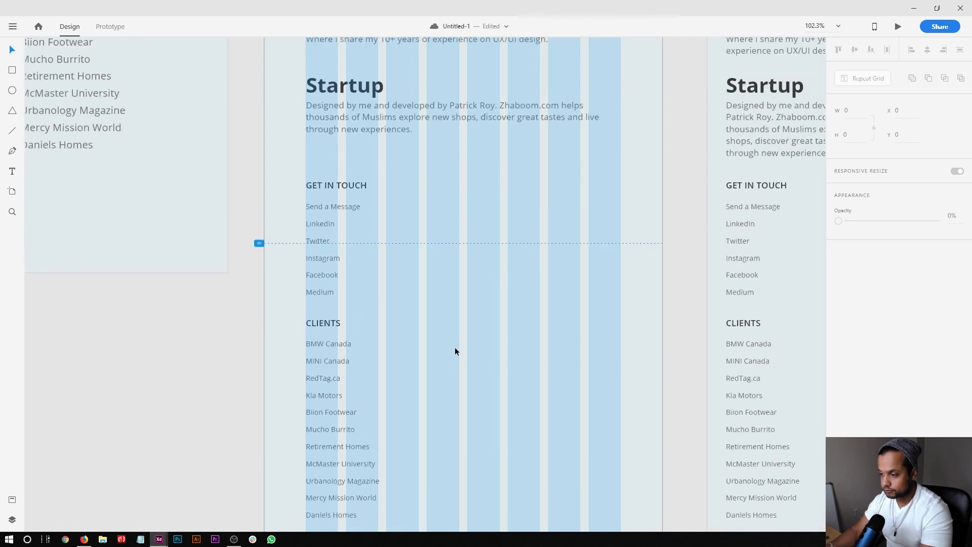
Step: Group the iPad artboard's Clients heading with its list, and group the Get in Touch heading with its links
{"action": "left_click", "coordinate": [330, 323]}
{"action": "key", "text": "ctrl+g"}
{"action": "left_click", "coordinate": [383, 269]}
{"action": "left_click_drag", "start_coordinate": [398, 297], "coordinate": [330, 168]}
{"action": "key", "text": "ctrl+g"}
{"action": "left_click", "coordinate": [444, 267]}
Step: Place the Clients group beside Get in Touch on the iPad artboard, headings level, with its left edge on the fifth grid column
{"action": "scroll", "coordinate": [444, 270], "scroll_direction": "down", "scroll_amount": 2}
{"action": "left_click", "coordinate": [319, 284]}
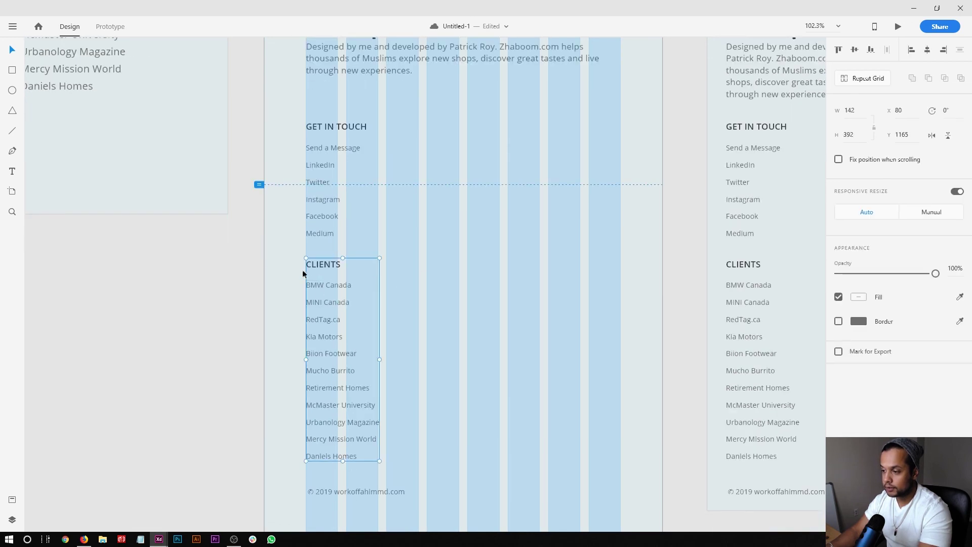
{"action": "scroll", "coordinate": [314, 289], "scroll_direction": "up", "scroll_amount": 2}
{"action": "left_click_drag", "start_coordinate": [324, 324], "coordinate": [445, 187]}
{"action": "left_click", "coordinate": [573, 296]}
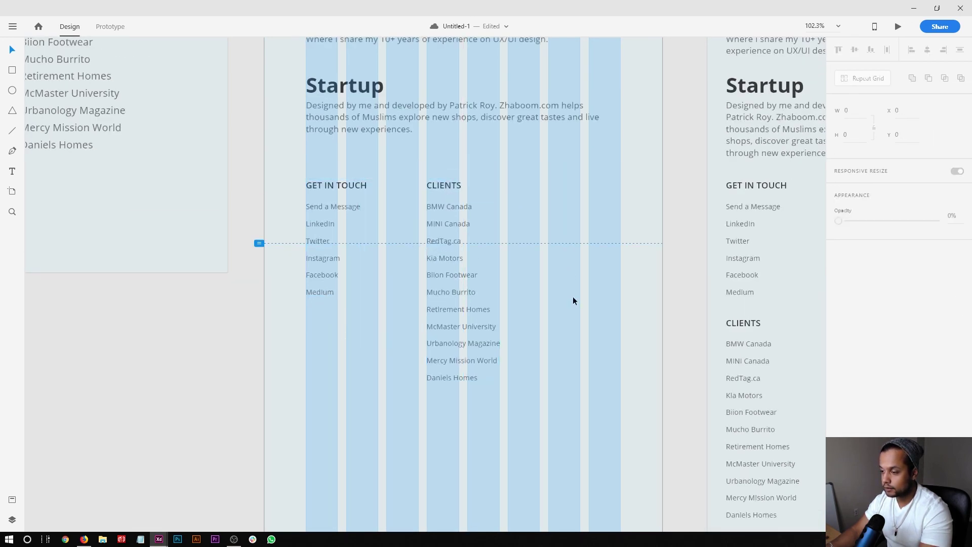
{"action": "scroll", "coordinate": [573, 296], "scroll_direction": "up", "scroll_amount": 2}
{"action": "left_click_drag", "start_coordinate": [432, 228], "coordinate": [473, 229]}
{"action": "left_click", "coordinate": [438, 248]}
Step: Try moving the iPad artboard's copyright line toward the middle at X 236, and undo the move
{"action": "scroll", "coordinate": [405, 354], "scroll_direction": "down", "scroll_amount": 8}
{"action": "left_click_drag", "start_coordinate": [368, 419], "coordinate": [446, 291]}
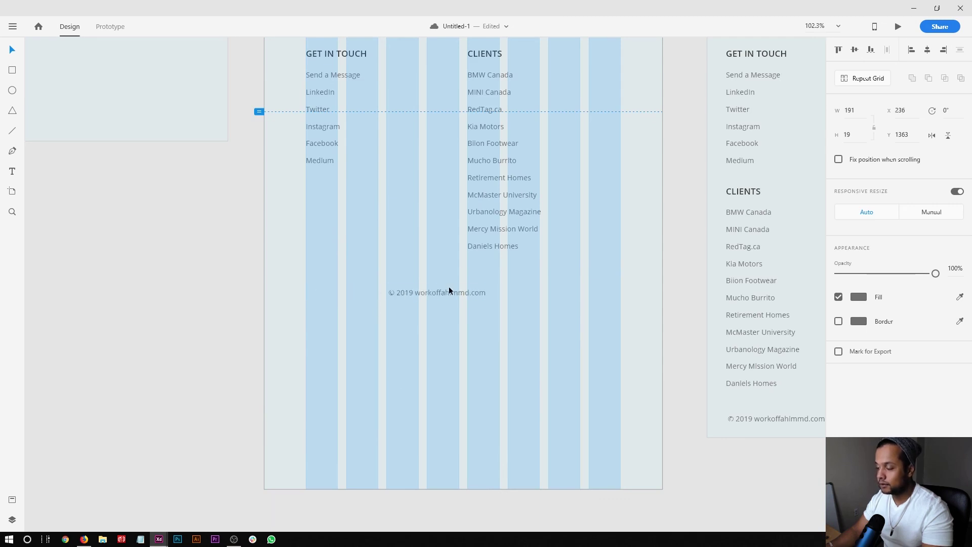
{"action": "key", "text": "ctrl+z"}
Step: Lower the iPad artboard's viewport marker to just below the copyright line, setting a viewport height of 1408
{"action": "scroll", "coordinate": [408, 340], "scroll_direction": "up", "scroll_amount": 1}
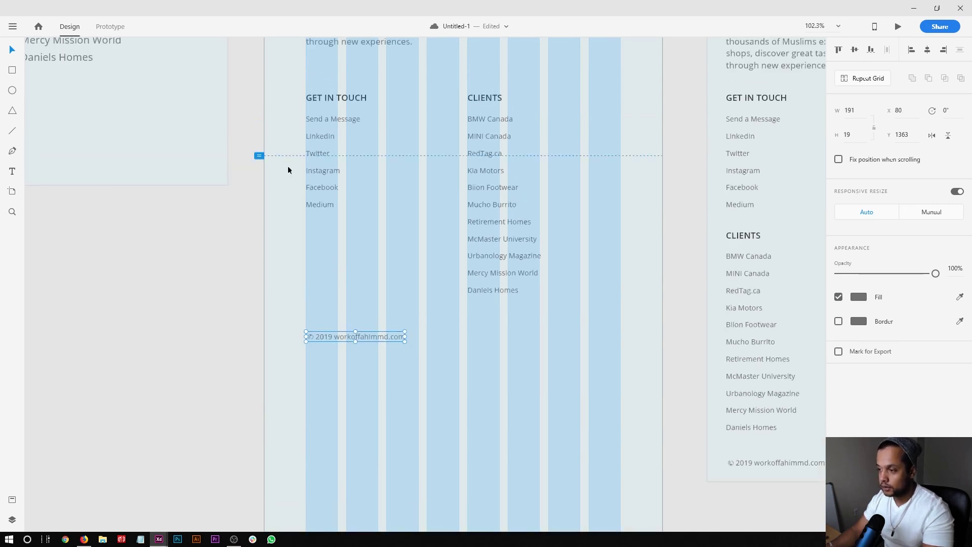
{"action": "left_click_drag", "start_coordinate": [257, 155], "coordinate": [255, 296]}
{"action": "left_click_drag", "start_coordinate": [255, 355], "coordinate": [255, 353]}
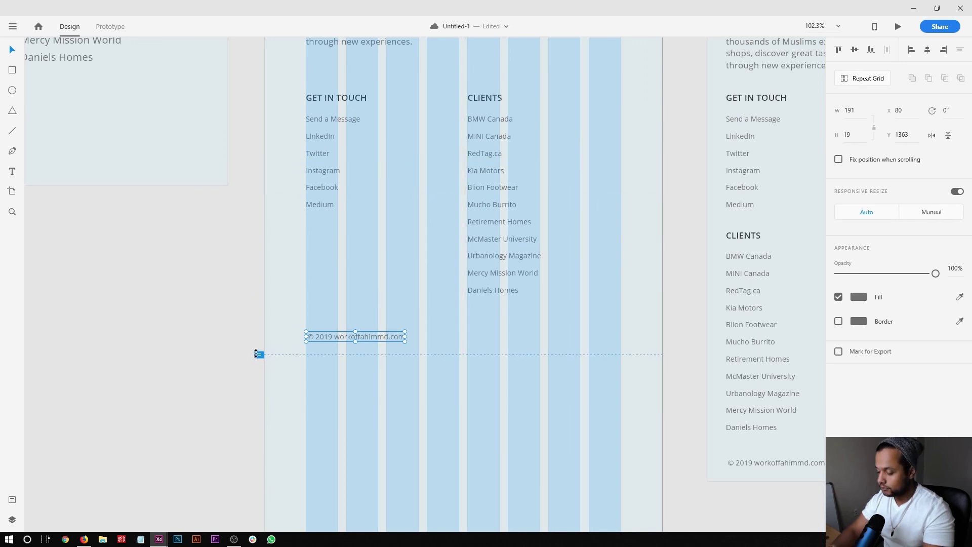
Step: Shorten the iPad artboard to a height of 1400 and turn off its layout grid
{"action": "key", "text": "ctrl+minus"}
{"action": "key", "text": "ctrl+minus"}
{"action": "scroll", "coordinate": [410, 267], "scroll_direction": "up", "scroll_amount": 3}
{"action": "scroll", "coordinate": [395, 192], "scroll_direction": "up", "scroll_amount": 2}
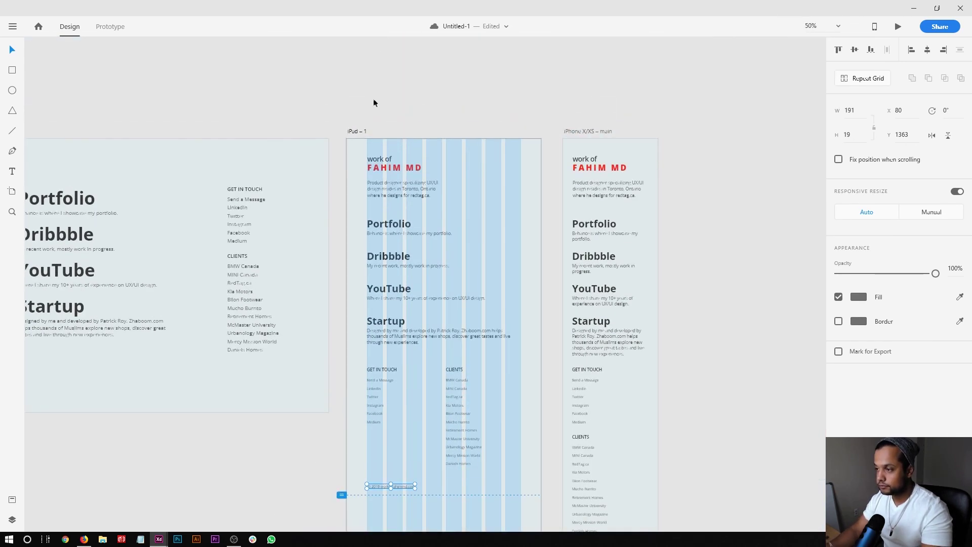
{"action": "left_click", "coordinate": [354, 130]}
{"action": "scroll", "coordinate": [420, 375], "scroll_direction": "down", "scroll_amount": 5}
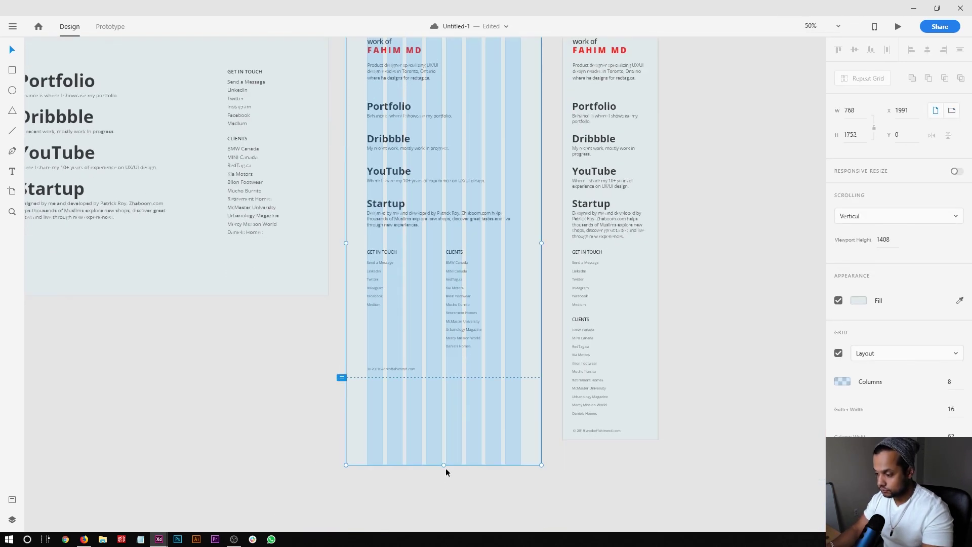
{"action": "left_click_drag", "start_coordinate": [445, 464], "coordinate": [444, 376]}
{"action": "left_click", "coordinate": [839, 353]}
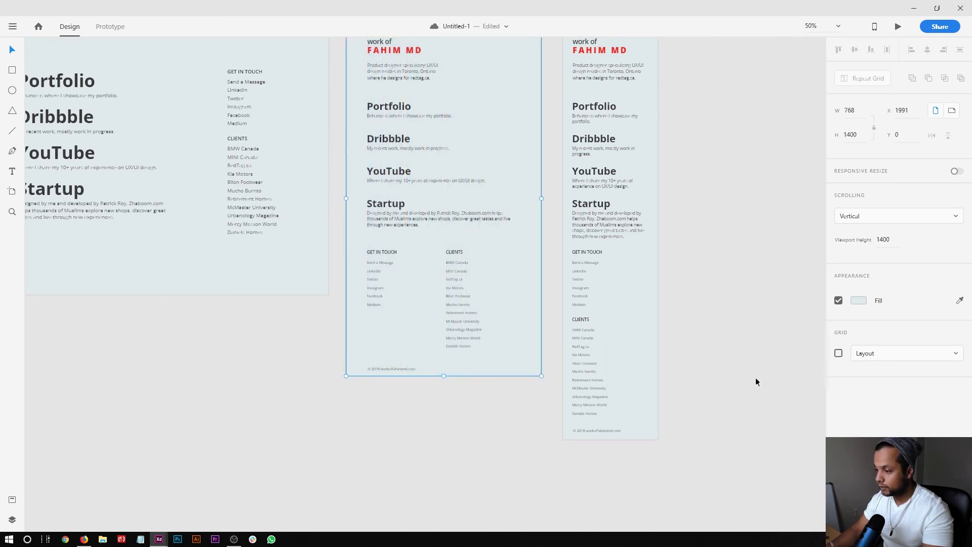
{"action": "left_click", "coordinate": [757, 380]}
Step: Examine the desktop and iPad artboards at full size to compare their layout and text wrapping
{"action": "scroll", "coordinate": [457, 365], "scroll_direction": "up", "scroll_amount": 3}
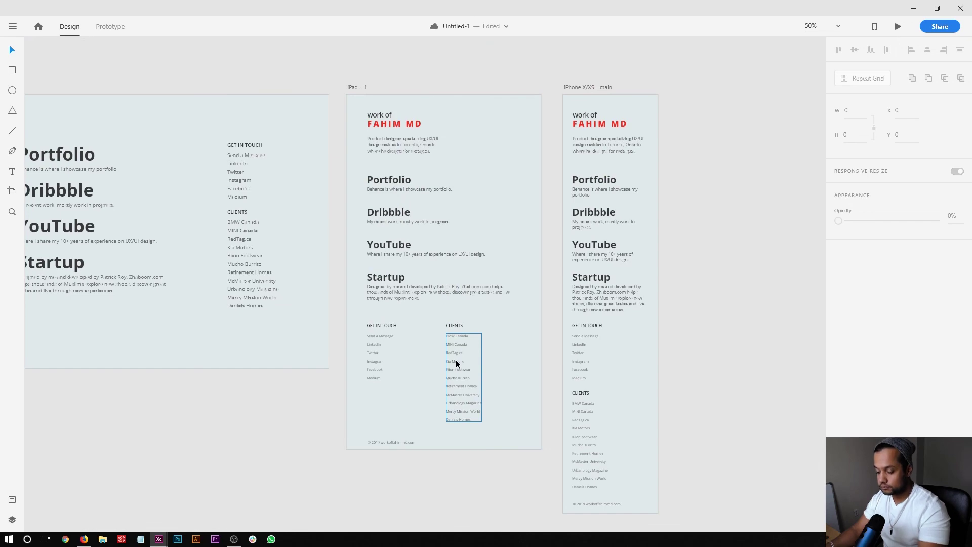
{"action": "key", "text": "ctrl+1"}
{"action": "left_click_drag", "start_coordinate": [212, 304], "coordinate": [514, 433]}
{"action": "left_click_drag", "start_coordinate": [289, 276], "coordinate": [585, 366]}
{"action": "left_click_drag", "start_coordinate": [267, 293], "coordinate": [497, 255]}
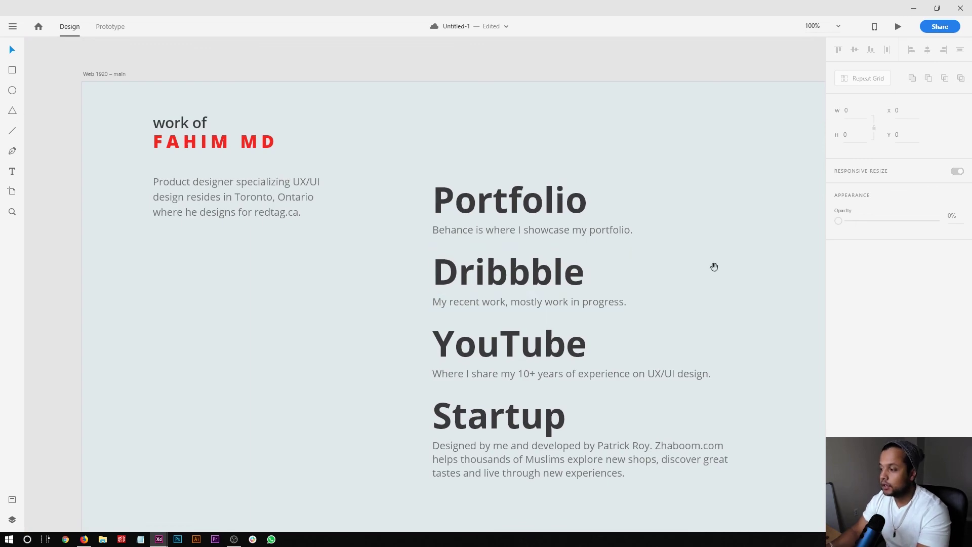
{"action": "left_click_drag", "start_coordinate": [710, 267], "coordinate": [333, 243]}
{"action": "left_click_drag", "start_coordinate": [658, 253], "coordinate": [369, 246]}
{"action": "left_click_drag", "start_coordinate": [426, 222], "coordinate": [342, 268]}
{"action": "left_click_drag", "start_coordinate": [663, 251], "coordinate": [597, 192]}
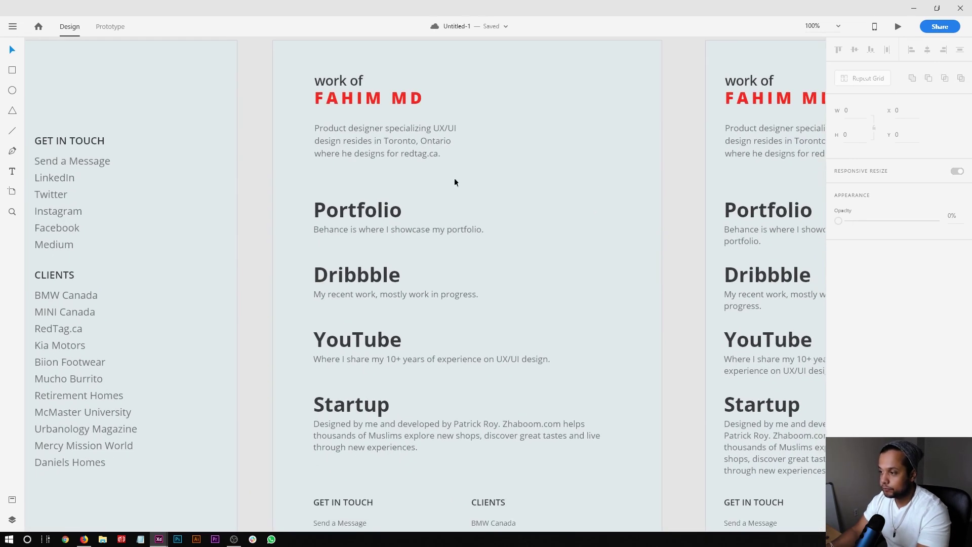
Step: Rewrap the iPad artboard's intro paragraph onto two lines, with the first line ending at "Toronto, Ontario"
{"action": "scroll", "coordinate": [455, 183], "scroll_direction": "up", "scroll_amount": 3}
{"action": "left_click", "coordinate": [403, 214]}
{"action": "left_click", "coordinate": [450, 205]}
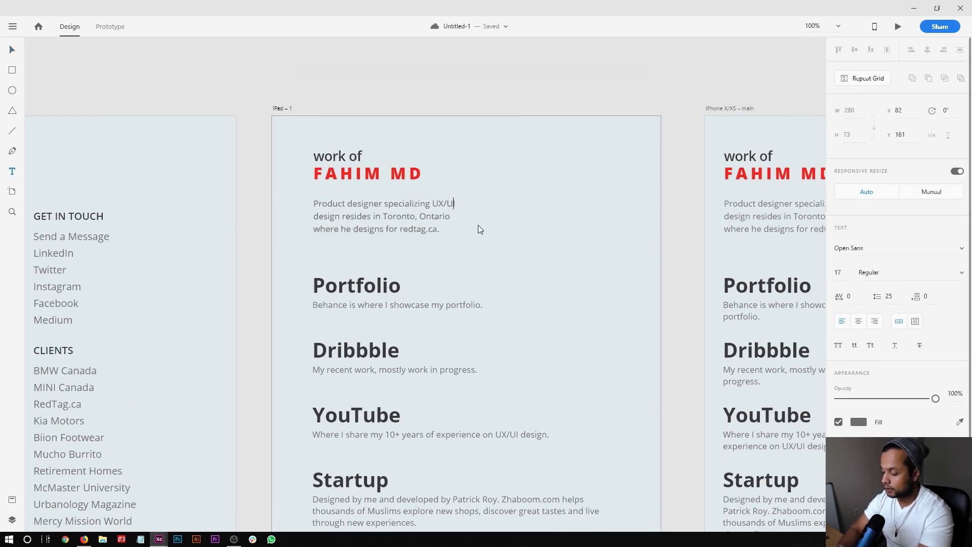
{"action": "key", "text": "Delete"}
{"action": "key", "text": "Escape"}
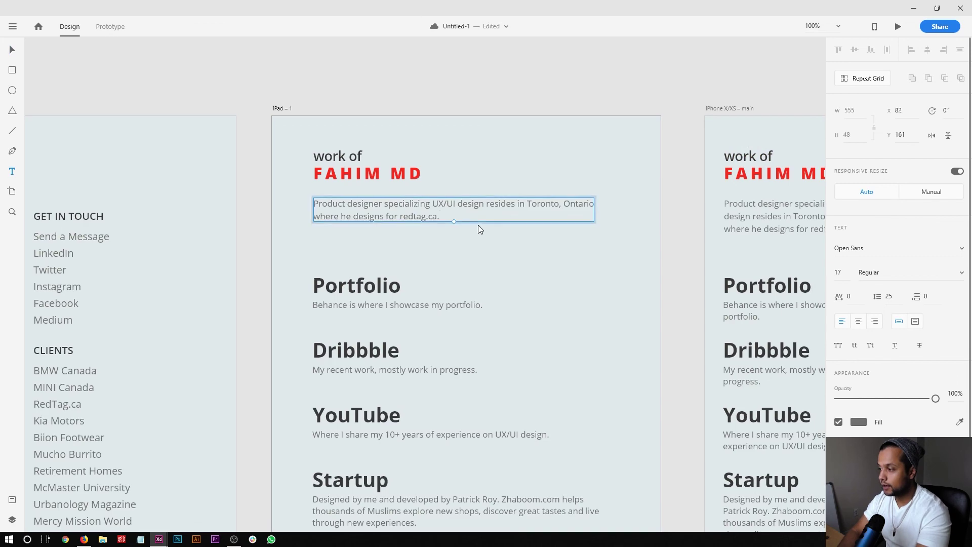
{"action": "left_click", "coordinate": [488, 233]}
Step: Move everything below the iPad artboard's intro up to tighten the gap, and raise the artboard's bottom edge slightly
{"action": "key", "text": "ctrl+minus"}
{"action": "key", "text": "ctrl+minus"}
{"action": "key", "text": "ctrl+minus"}
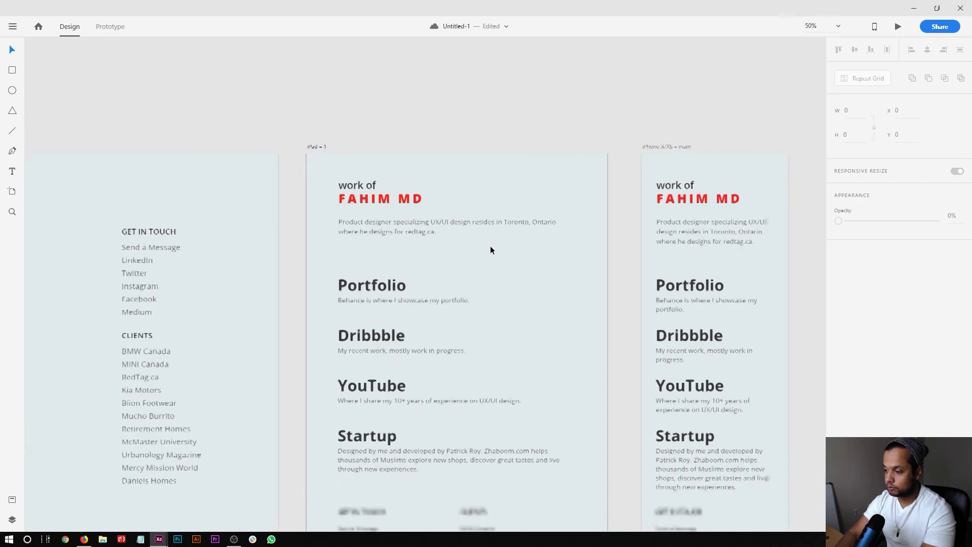
{"action": "left_click", "coordinate": [386, 223]}
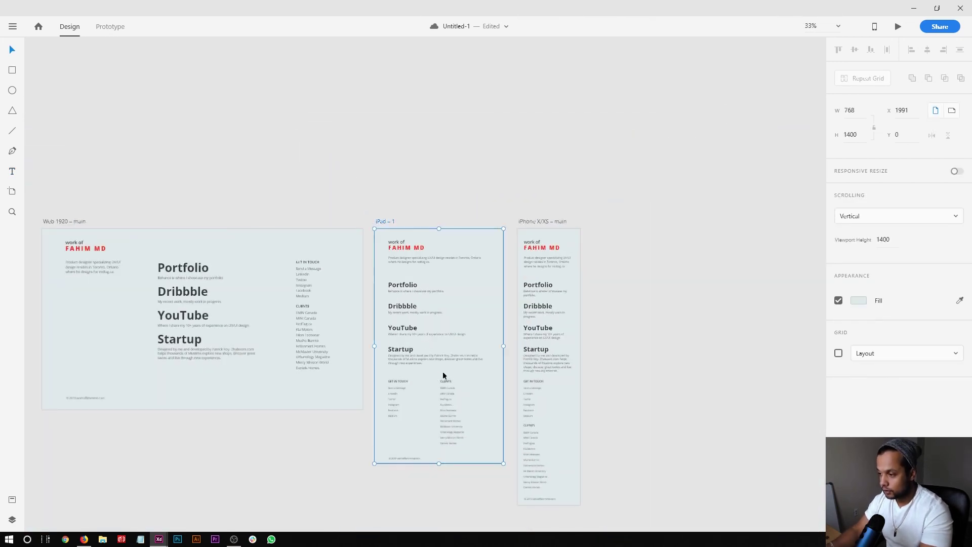
{"action": "left_click", "coordinate": [494, 435]}
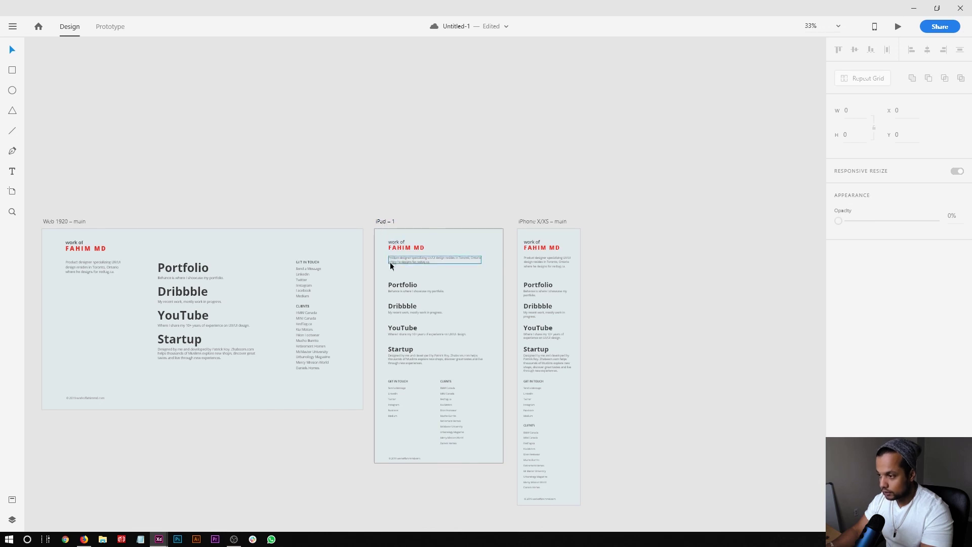
{"action": "left_click_drag", "start_coordinate": [385, 279], "coordinate": [481, 462]}
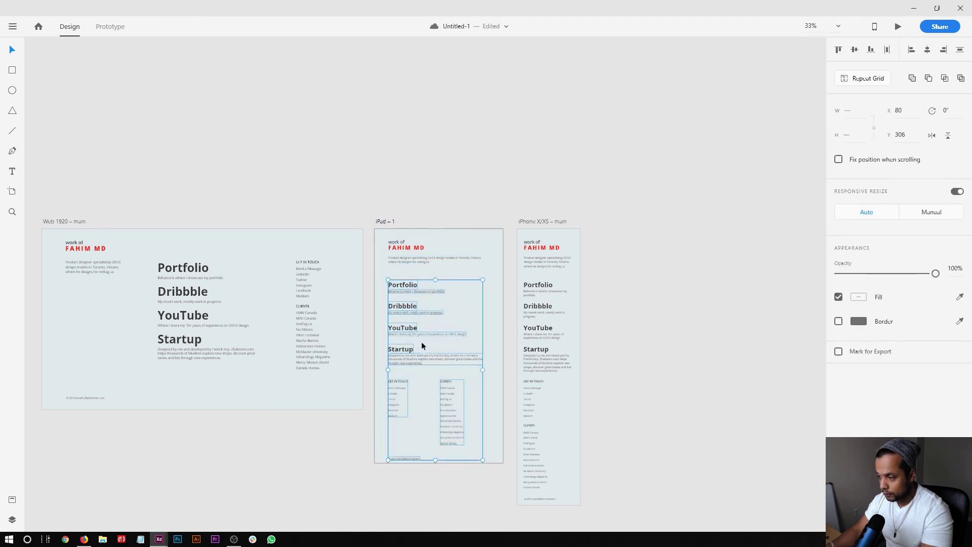
{"action": "left_click_drag", "start_coordinate": [404, 287], "coordinate": [404, 278]}
{"action": "left_click", "coordinate": [385, 226]}
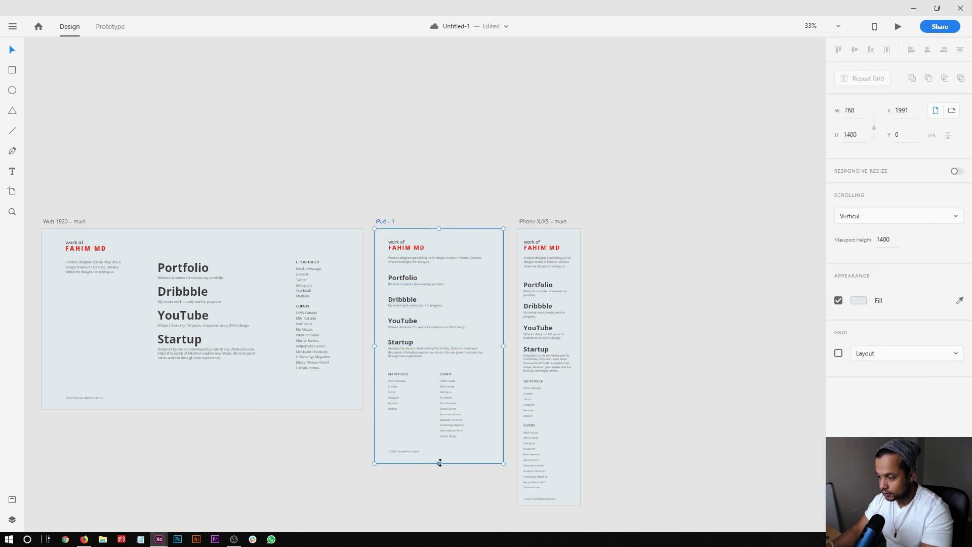
{"action": "left_click", "coordinate": [444, 471]}
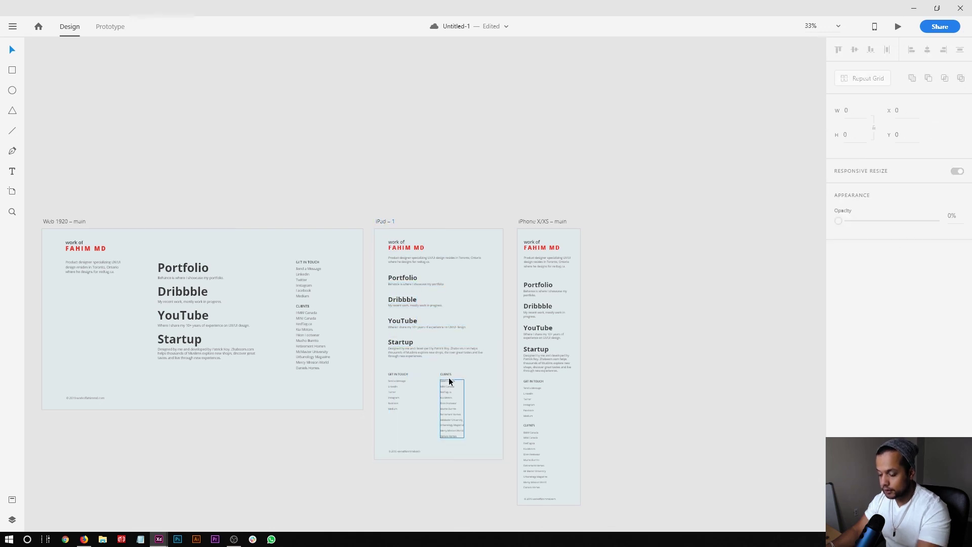
Step: Compare the spacing between the intro and the Portfolio section on the iPad and iPhone artboards at full size
{"action": "key", "text": "ctrl+1"}
{"action": "scroll", "coordinate": [511, 354], "scroll_direction": "down", "scroll_amount": 3}
{"action": "scroll", "coordinate": [577, 329], "scroll_direction": "up", "scroll_amount": 2}
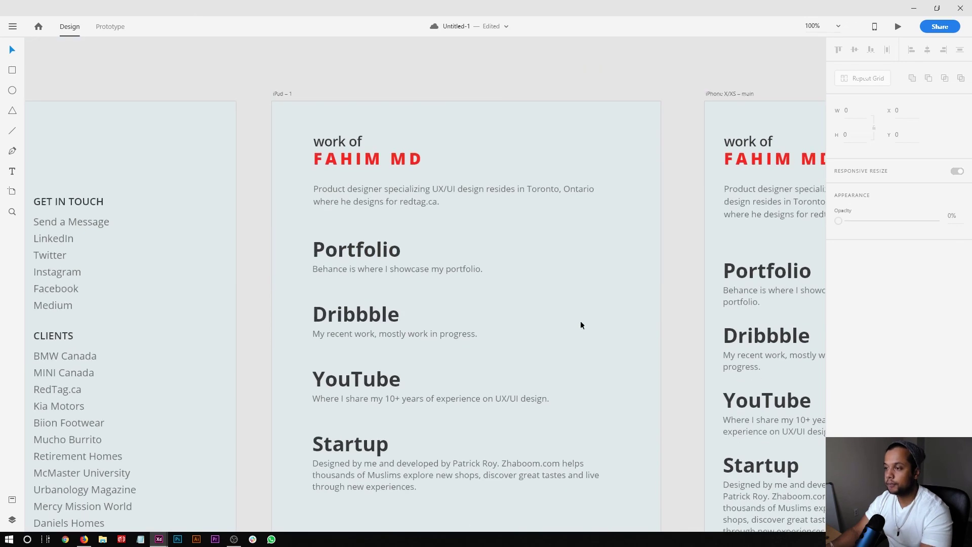
{"action": "scroll", "coordinate": [626, 276], "scroll_direction": "right", "scroll_amount": 5}
{"action": "scroll", "coordinate": [625, 276], "scroll_direction": "down", "scroll_amount": 2}
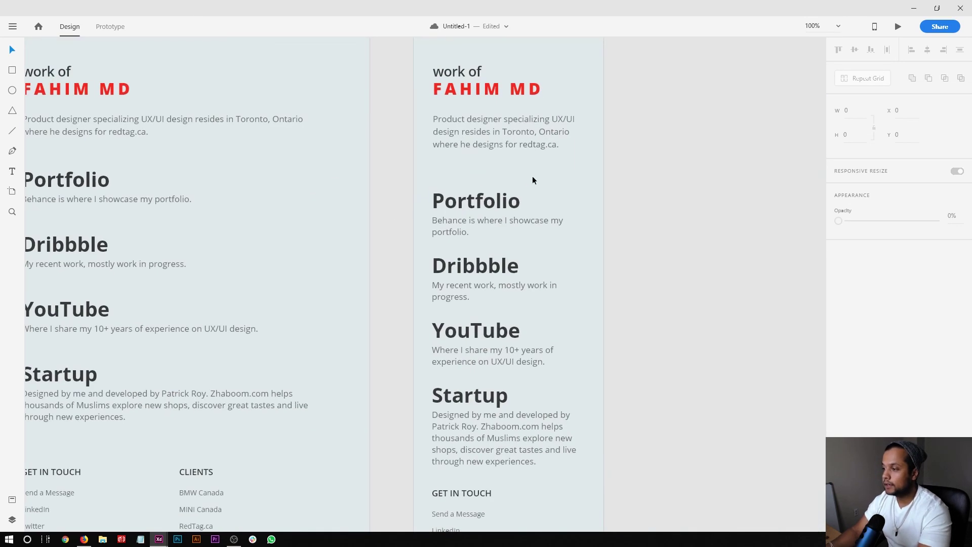
{"action": "scroll", "coordinate": [487, 167], "scroll_direction": "up", "scroll_amount": 1}
{"action": "scroll", "coordinate": [471, 223], "scroll_direction": "down", "scroll_amount": 5}
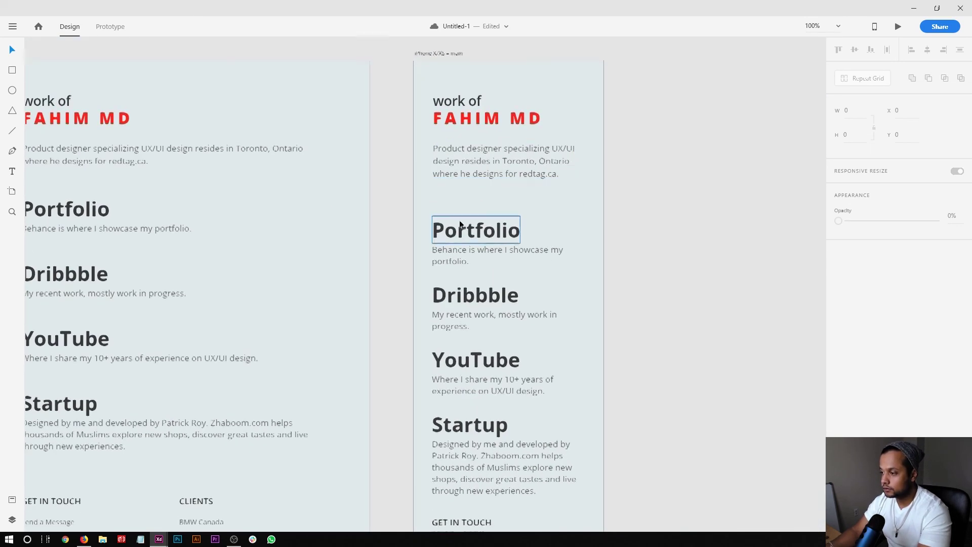